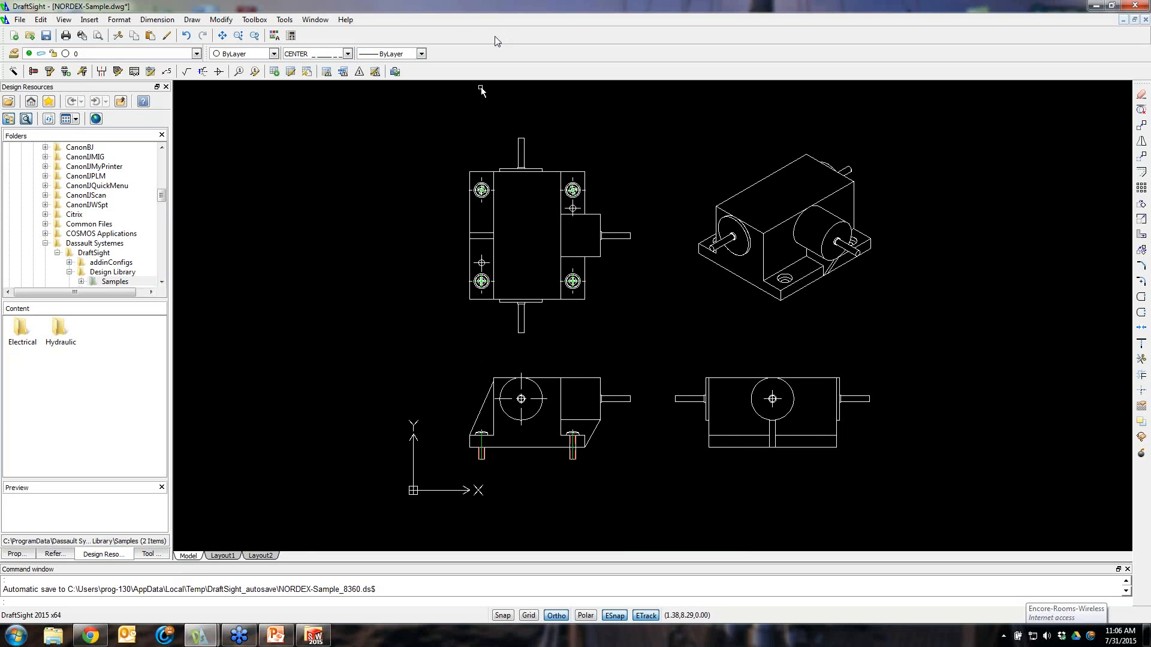
Open the program's About information and close it again
{"action": "left_click", "coordinate": [345, 21]}
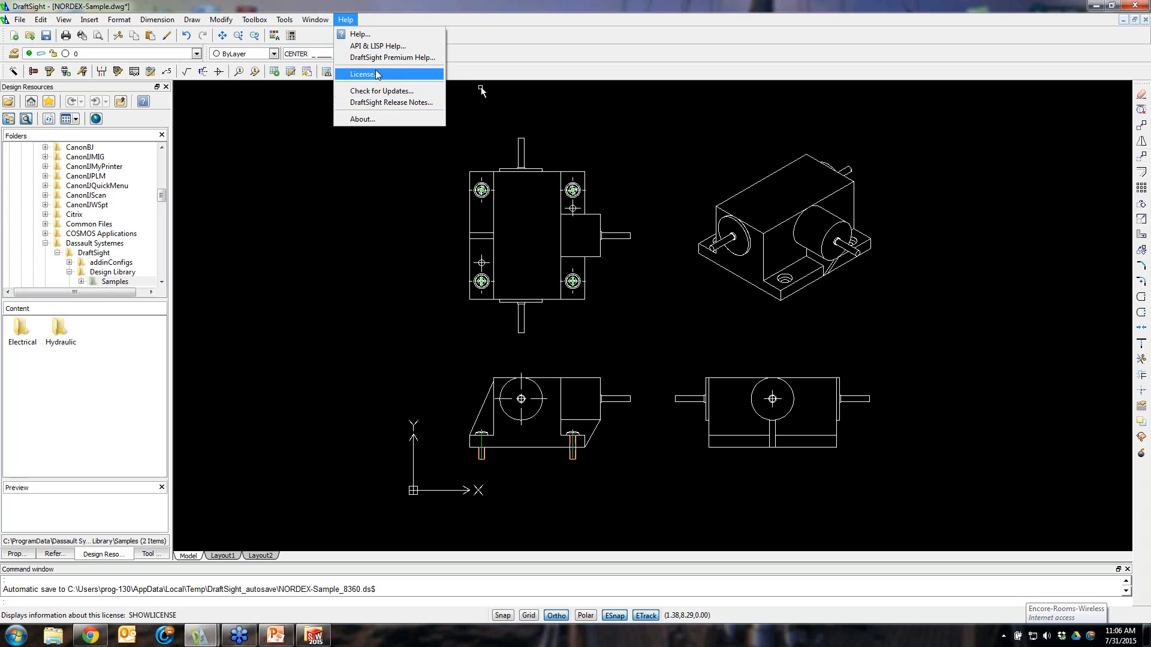
{"action": "left_click", "coordinate": [363, 119]}
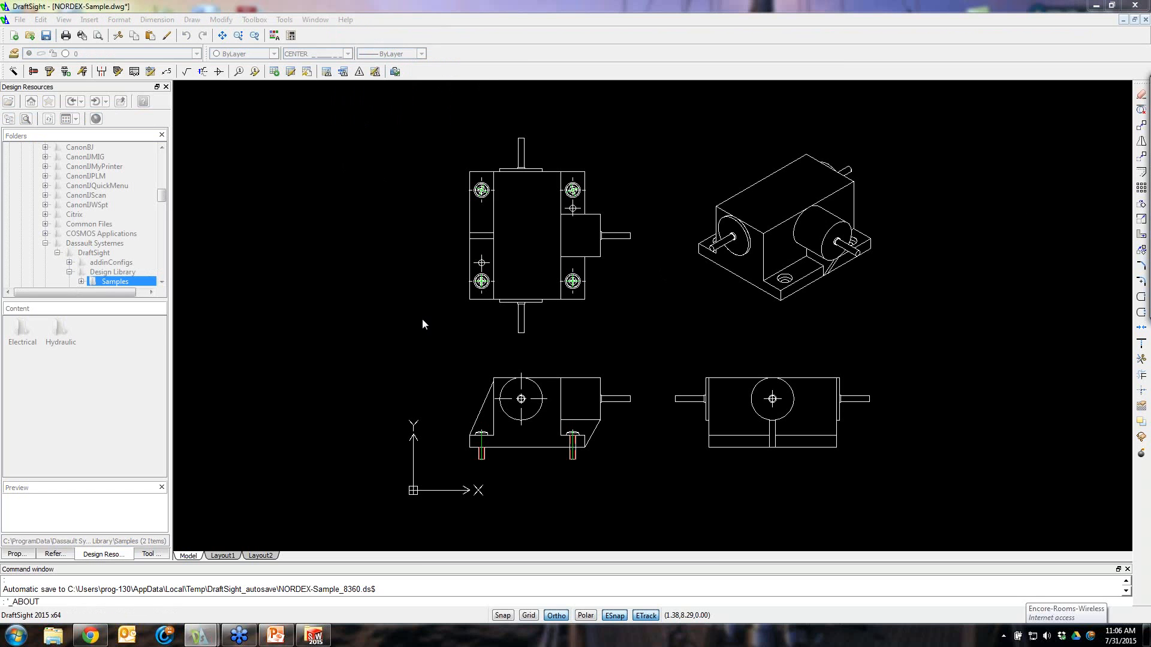
{"action": "left_click", "coordinate": [429, 233]}
{"action": "key", "text": "Escape"}
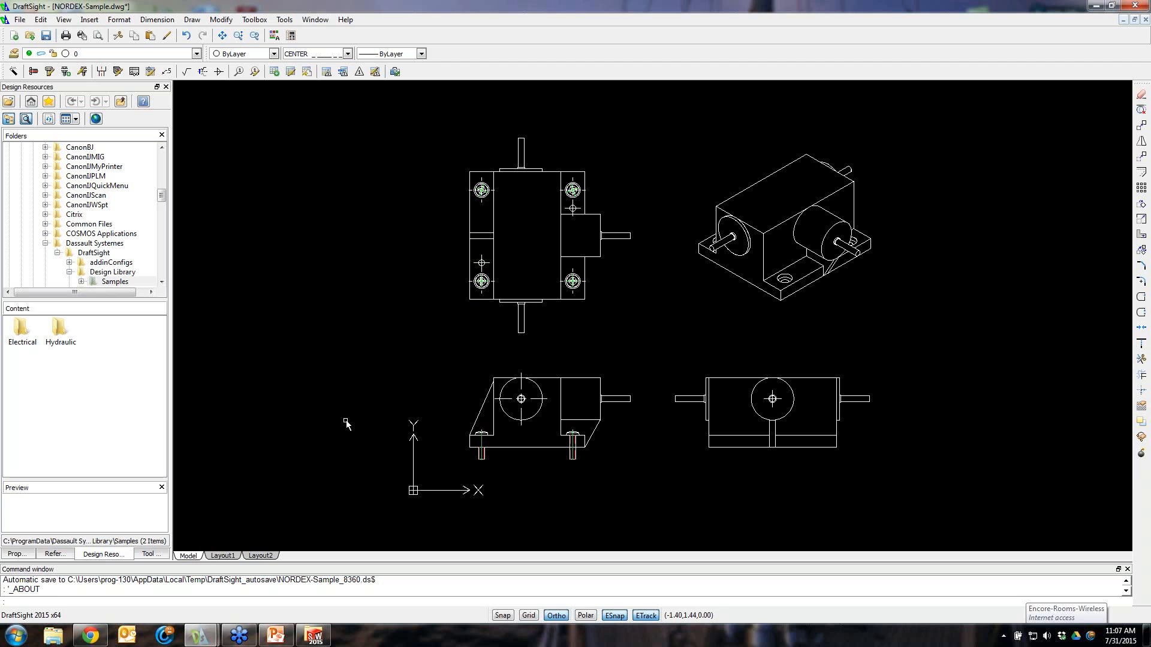
Delete the existing screws from the side view and the screw heads from the top view's bolt holes
{"action": "left_click", "coordinate": [348, 345]}
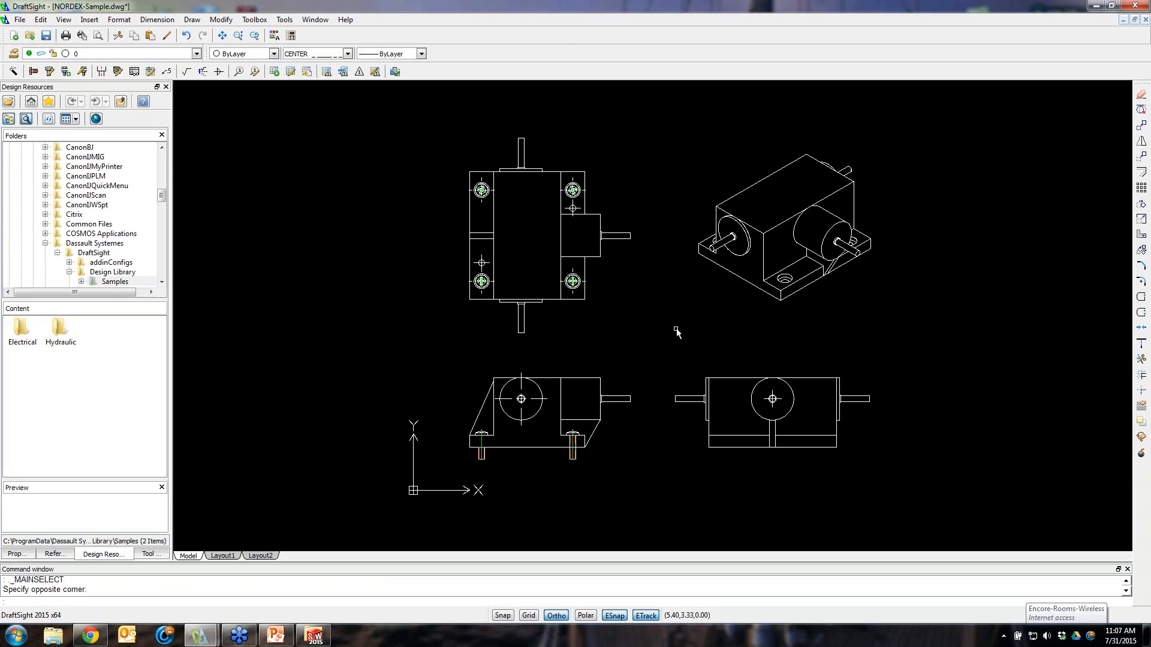
{"action": "scroll", "coordinate": [679, 324], "scroll_direction": "up", "scroll_amount": 1}
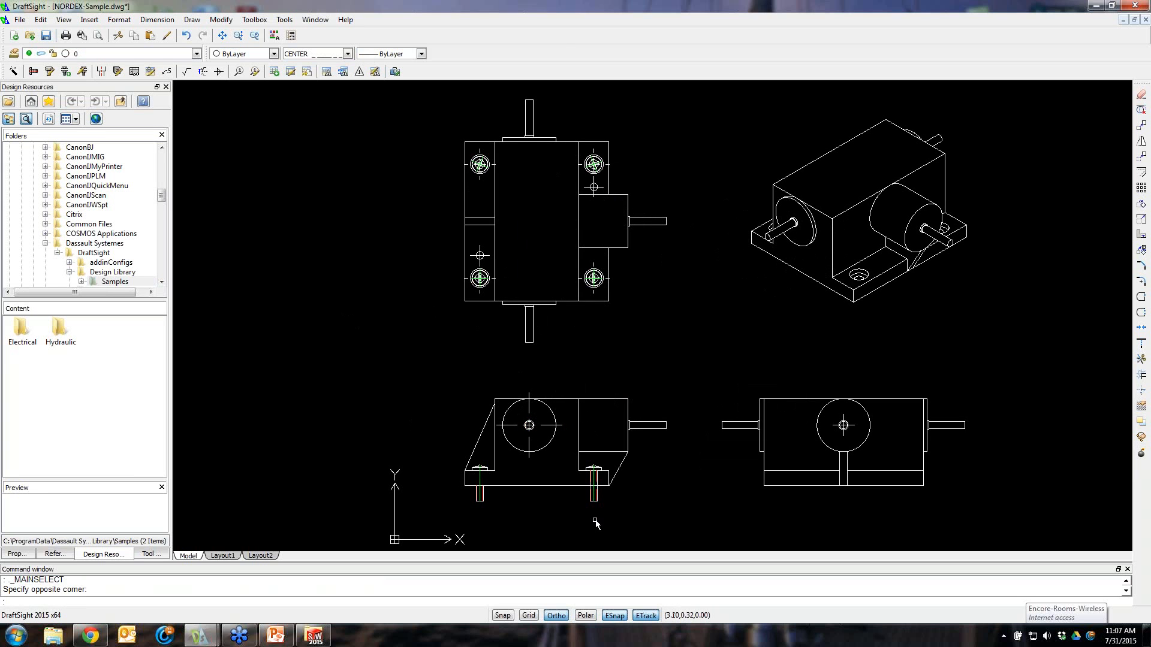
{"action": "scroll", "coordinate": [592, 492], "scroll_direction": "up", "scroll_amount": 2}
{"action": "left_click", "coordinate": [592, 488]}
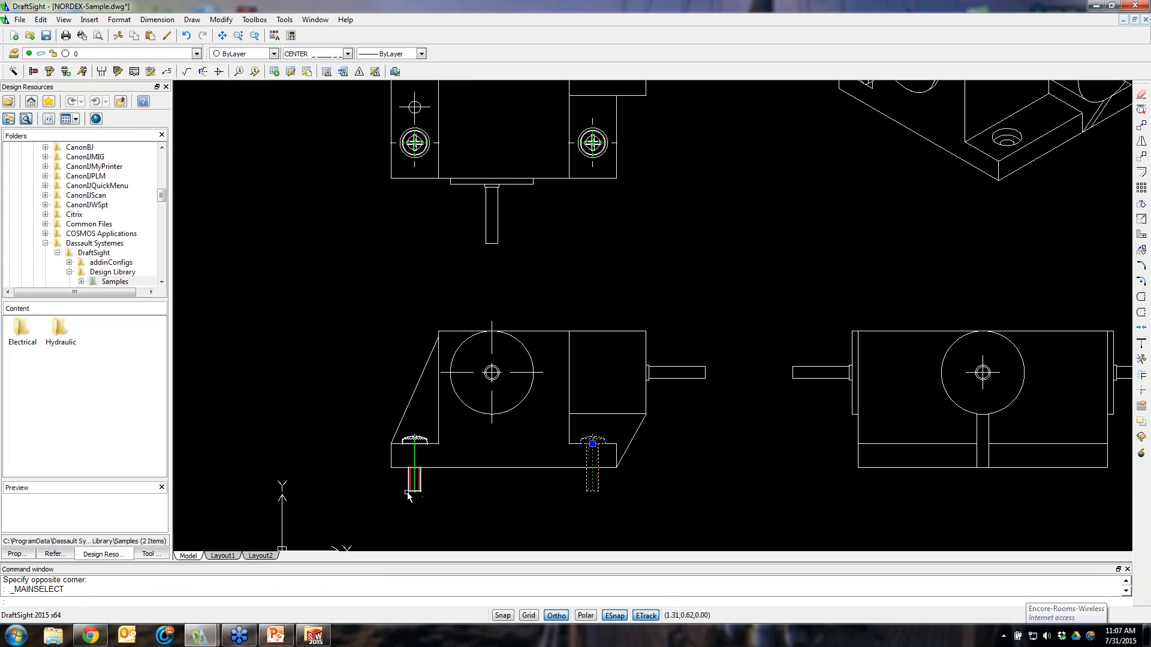
{"action": "left_click", "coordinate": [224, 353]}
{"action": "left_click", "coordinate": [279, 410]}
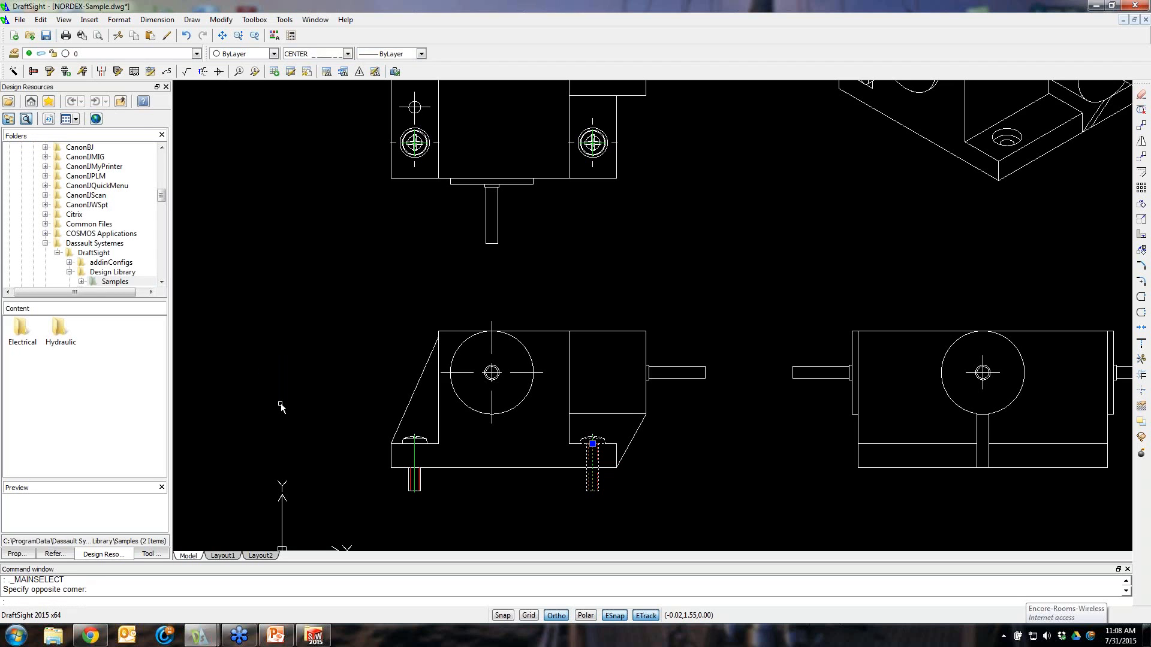
{"action": "key", "text": "Delete"}
{"action": "left_click", "coordinate": [419, 481]}
{"action": "left_click", "coordinate": [594, 477]}
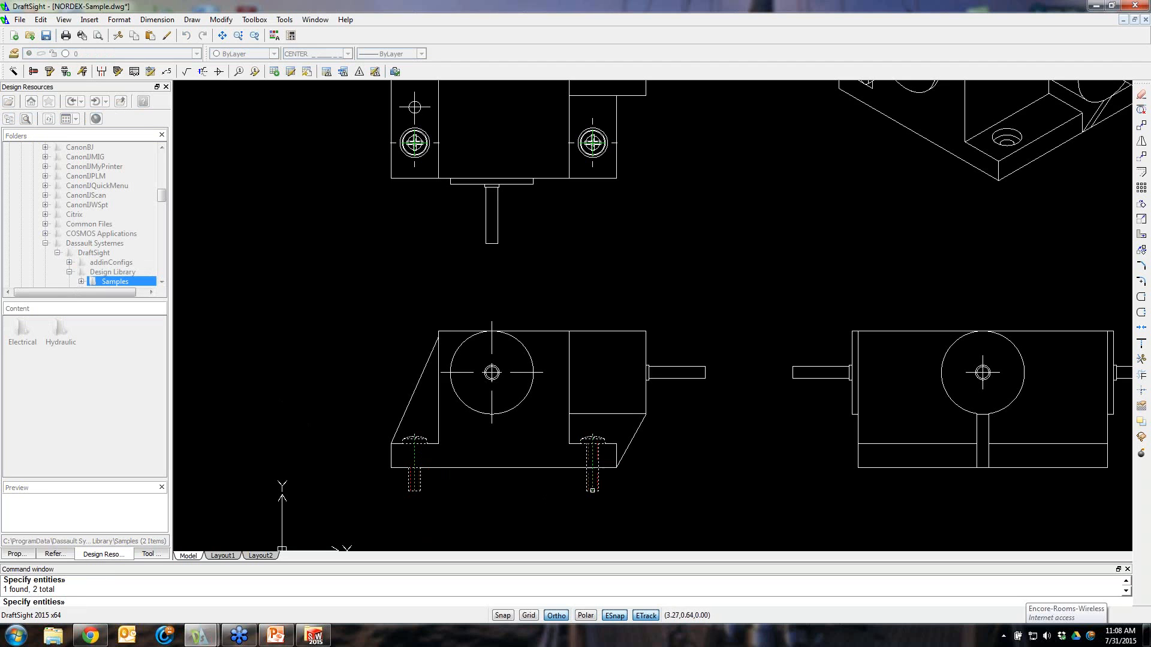
{"action": "left_click", "coordinate": [593, 142]}
{"action": "left_click", "coordinate": [414, 142]}
{"action": "left_click", "coordinate": [414, 142]}
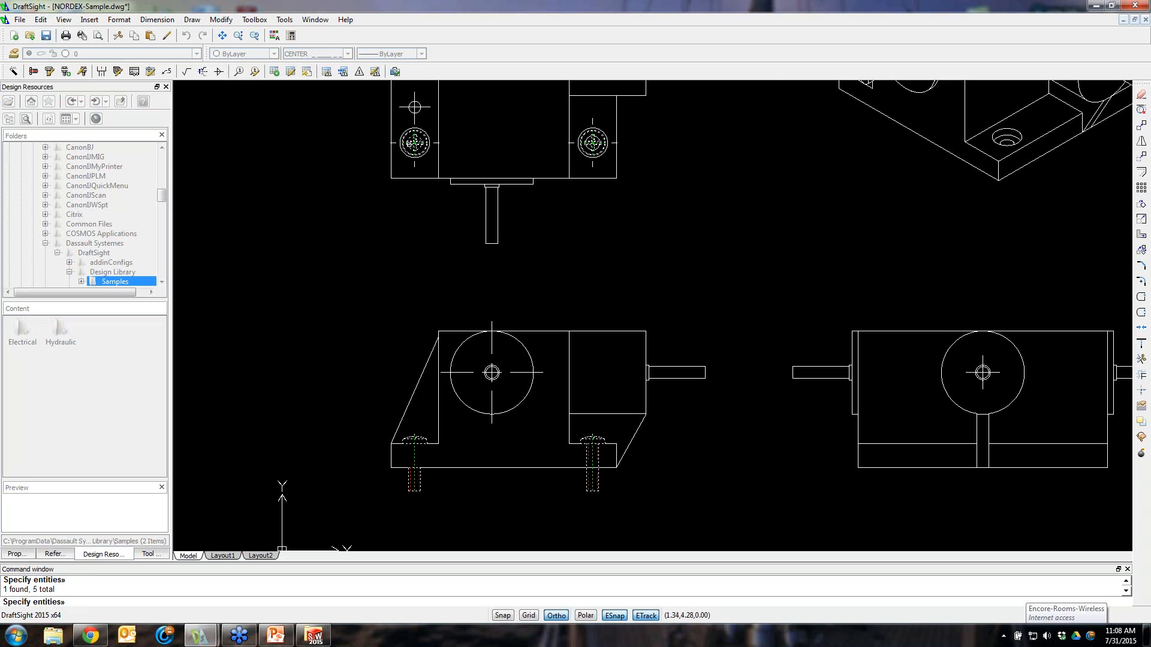
Examine the side and top views where the screws were removed
{"action": "scroll", "coordinate": [449, 184], "scroll_direction": "up", "scroll_amount": 2}
{"action": "scroll", "coordinate": [448, 185], "scroll_direction": "down", "scroll_amount": 6}
{"action": "scroll", "coordinate": [486, 126], "scroll_direction": "up", "scroll_amount": 3}
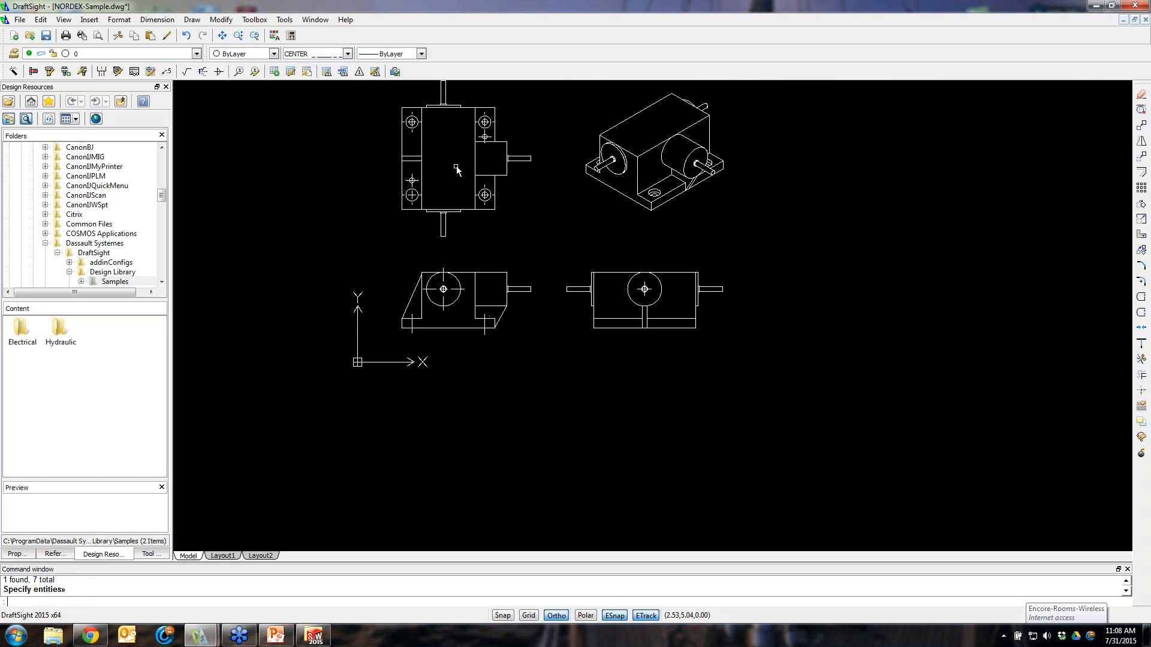
{"action": "scroll", "coordinate": [471, 354], "scroll_direction": "down", "scroll_amount": 1}
{"action": "scroll", "coordinate": [470, 326], "scroll_direction": "up", "scroll_amount": 4}
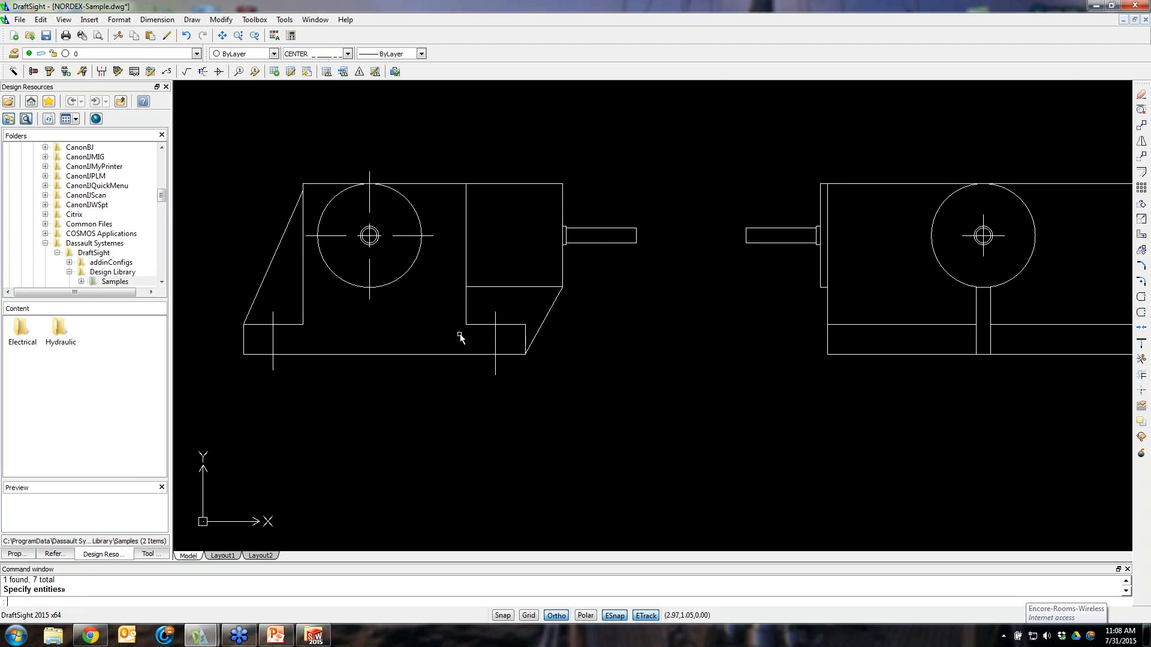
{"action": "scroll", "coordinate": [264, 185], "scroll_direction": "down", "scroll_amount": 1}
{"action": "middle_click_drag", "start_coordinate": [260, 172], "coordinate": [399, 273]}
{"action": "scroll", "coordinate": [426, 273], "scroll_direction": "up", "scroll_amount": 1}
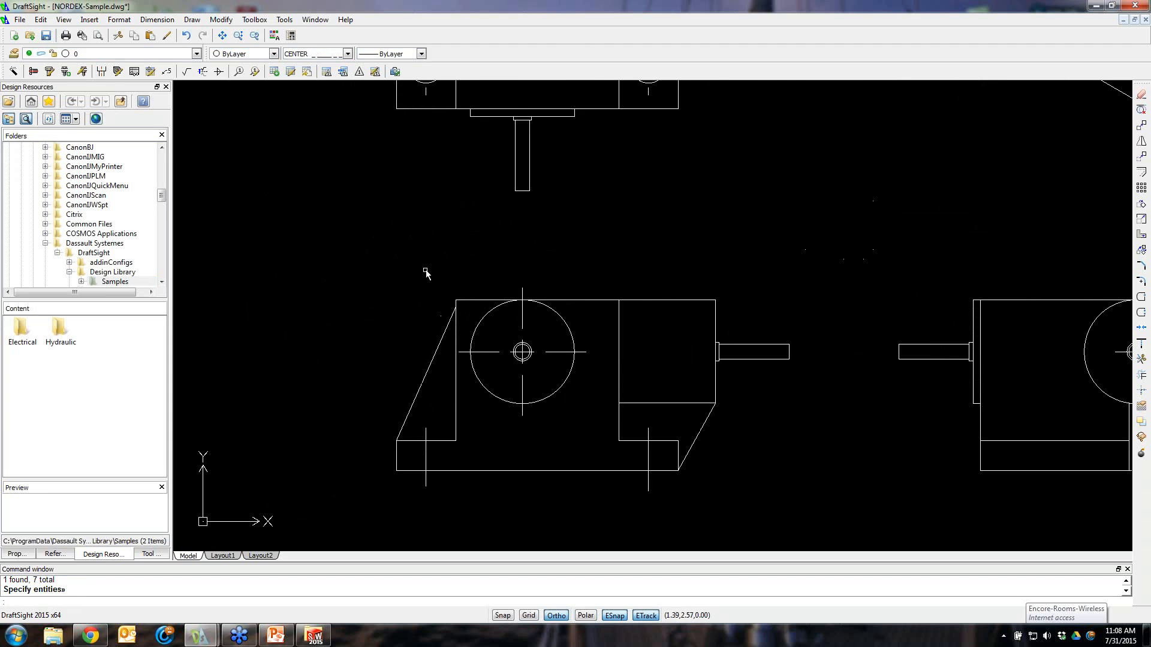
{"action": "scroll", "coordinate": [490, 204], "scroll_direction": "down", "scroll_amount": 1}
{"action": "scroll", "coordinate": [476, 123], "scroll_direction": "down", "scroll_amount": 1}
{"action": "scroll", "coordinate": [477, 123], "scroll_direction": "up", "scroll_amount": 1}
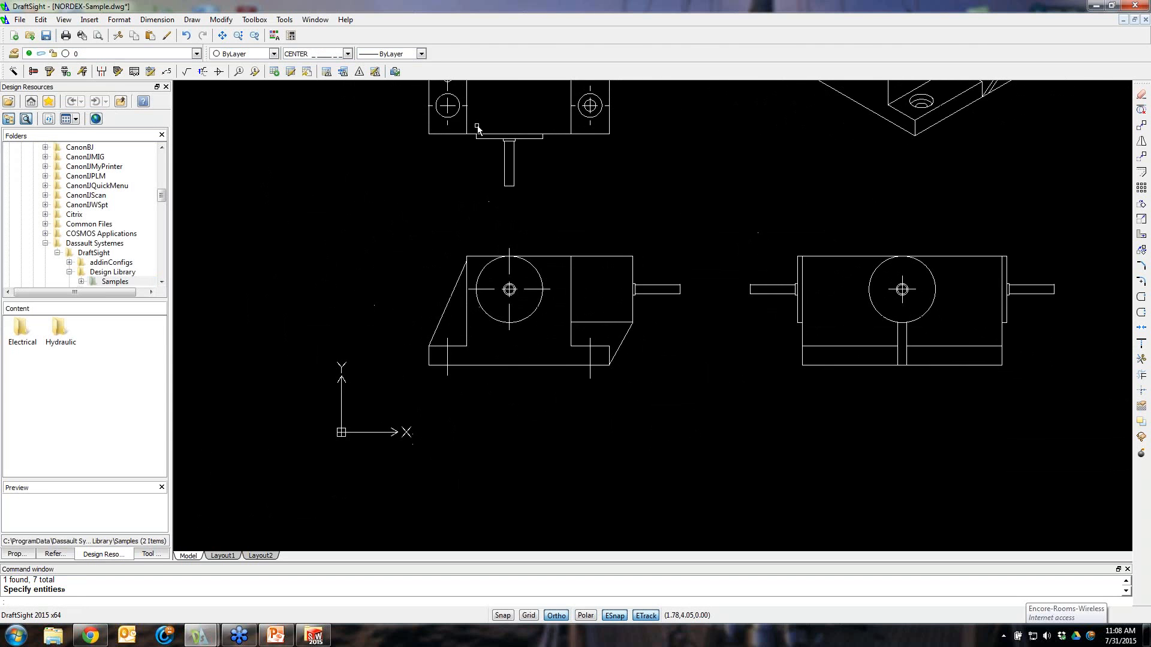
{"action": "scroll", "coordinate": [531, 114], "scroll_direction": "up", "scroll_amount": 1}
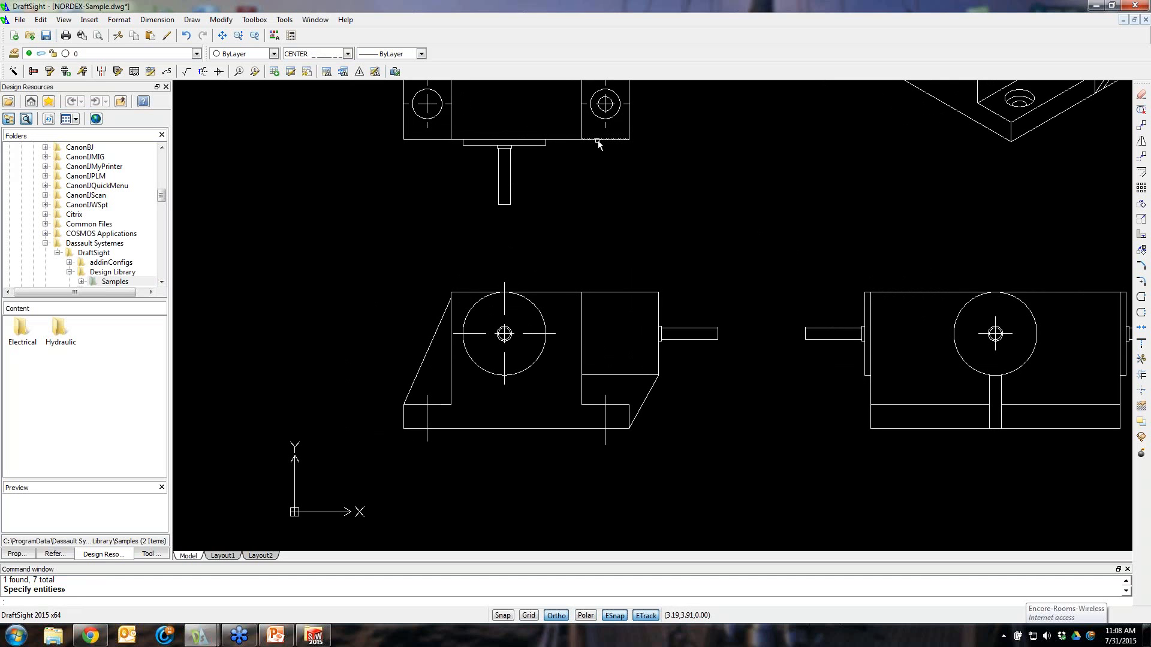
{"action": "scroll", "coordinate": [697, 129], "scroll_direction": "up", "scroll_amount": 1}
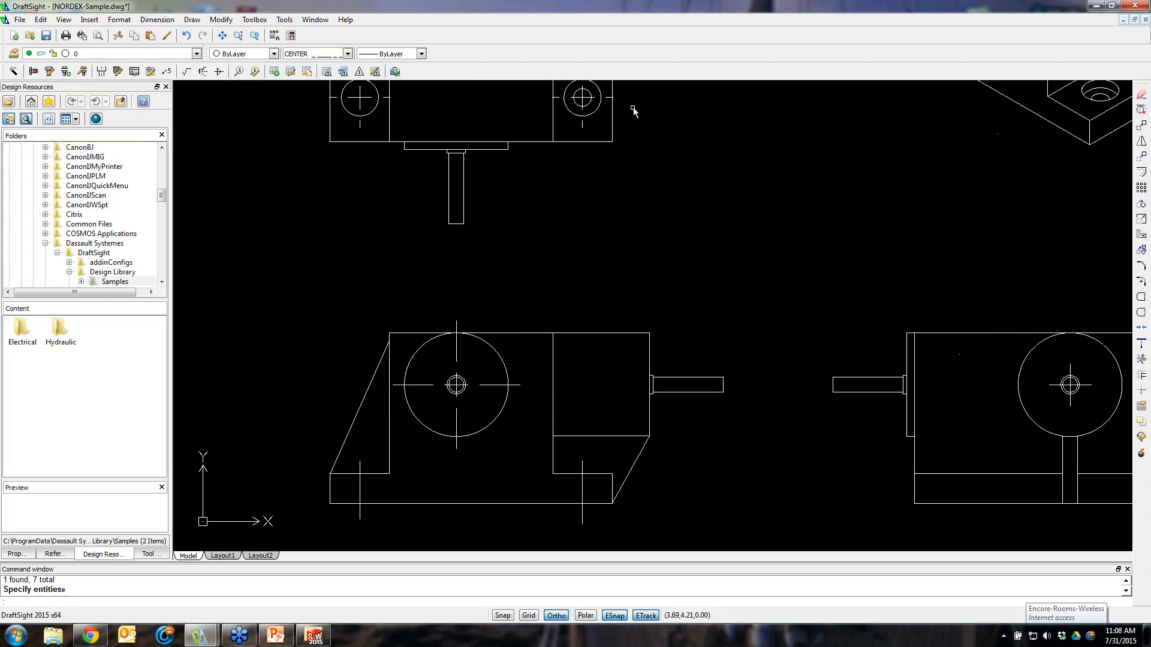
Select a bolt-hole circle in the top view and review its geometry in the Properties palette
{"action": "left_click", "coordinate": [591, 107]}
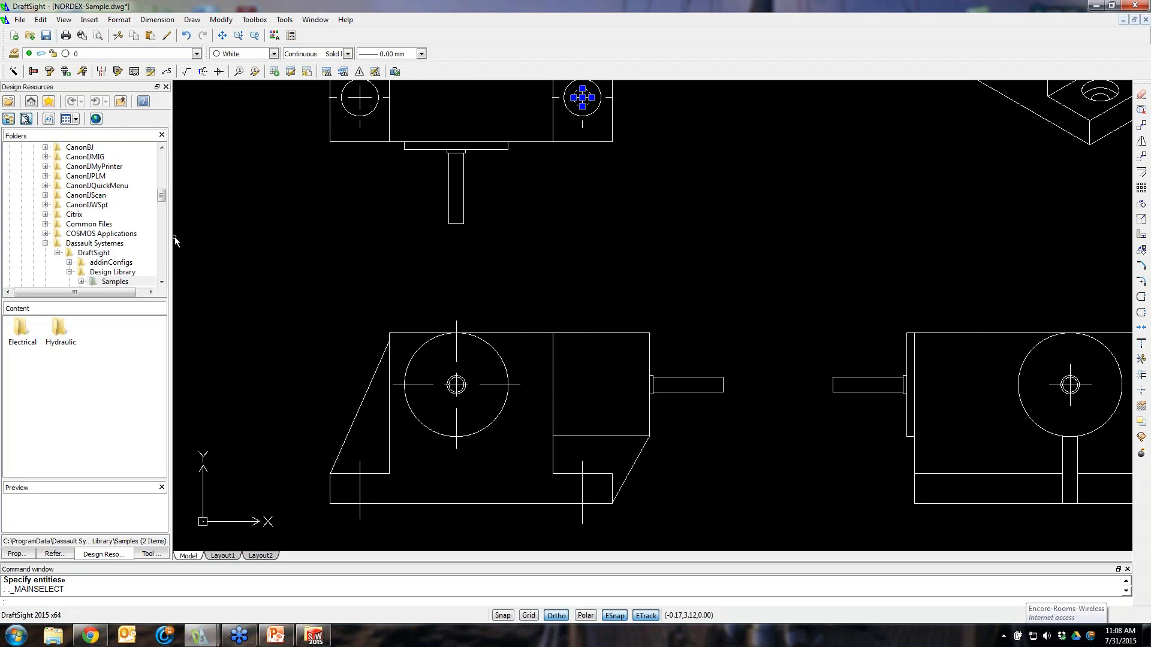
{"action": "left_click", "coordinate": [17, 554]}
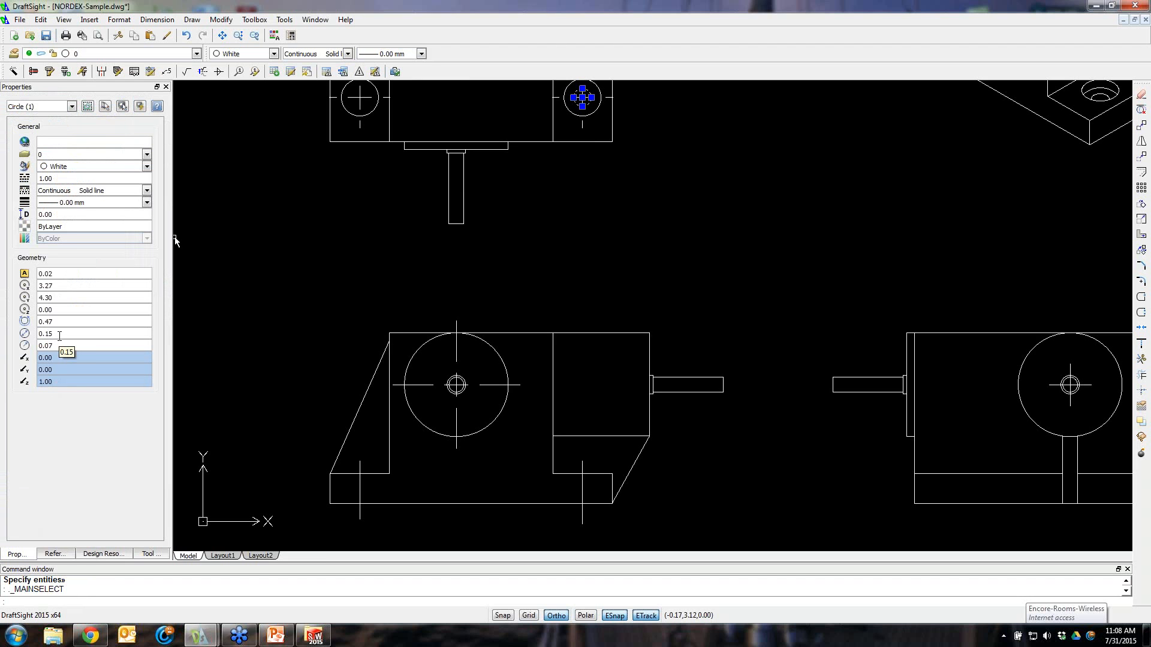
{"action": "left_click", "coordinate": [453, 264]}
{"action": "key", "text": "Escape"}
{"action": "left_click", "coordinate": [575, 232]}
{"action": "scroll", "coordinate": [576, 232], "scroll_direction": "down", "scroll_amount": 2}
{"action": "scroll", "coordinate": [577, 150], "scroll_direction": "down", "scroll_amount": 4}
{"action": "left_click", "coordinate": [598, 110]}
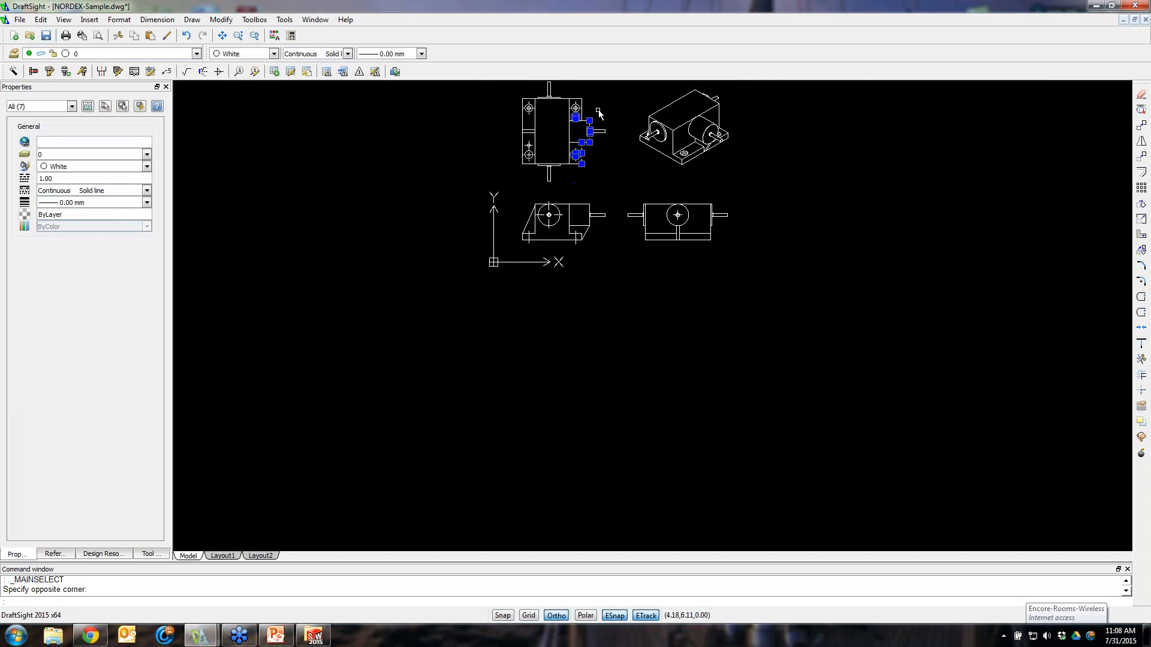
{"action": "key", "text": "Escape"}
{"action": "key", "text": "Escape"}
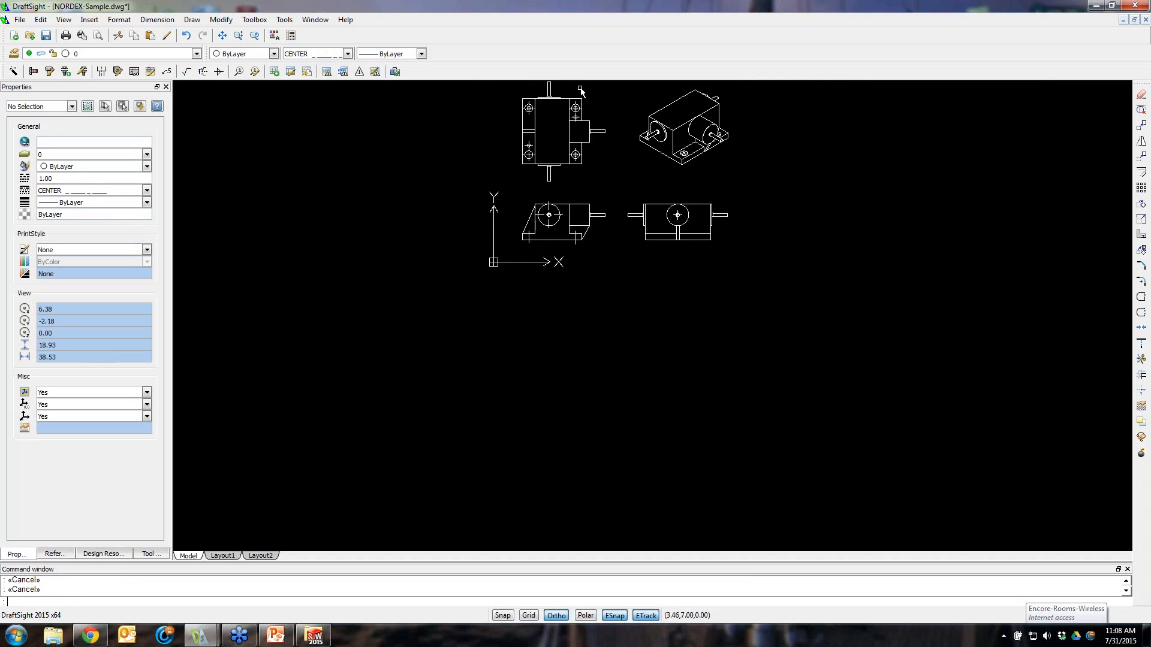
Open the Toolbox Hardware dialog for bolts and screws and set the size to #5-44
{"action": "scroll", "coordinate": [549, 96], "scroll_direction": "up", "scroll_amount": 4}
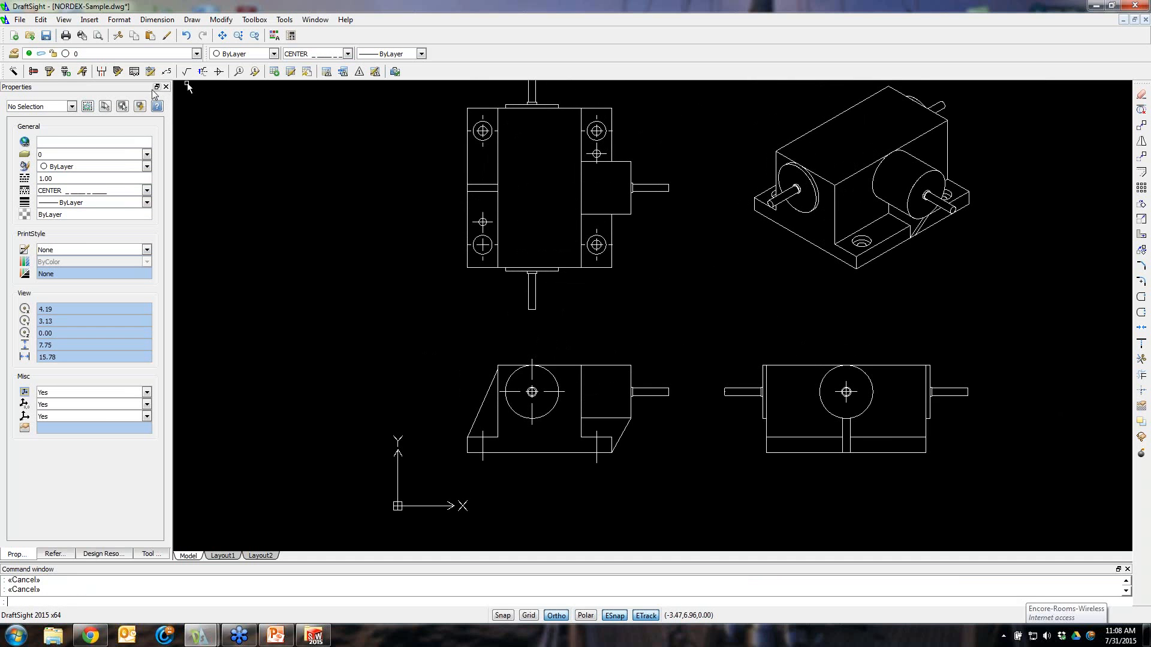
{"action": "left_click", "coordinate": [34, 72]}
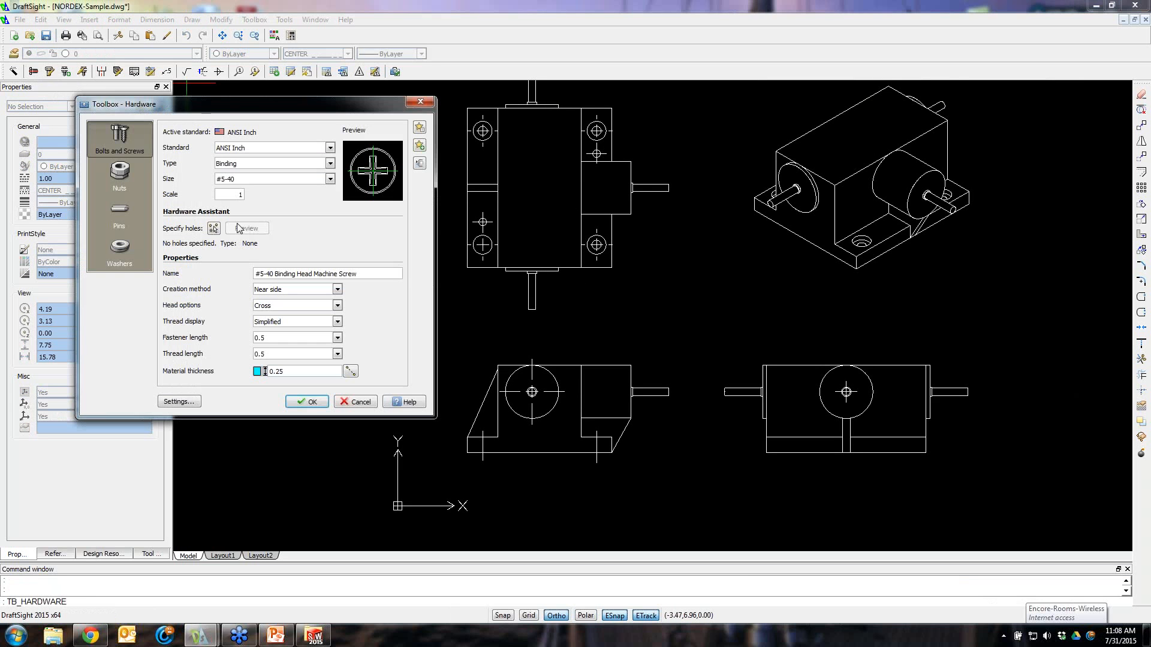
{"action": "left_click_drag", "start_coordinate": [223, 102], "coordinate": [161, 93]}
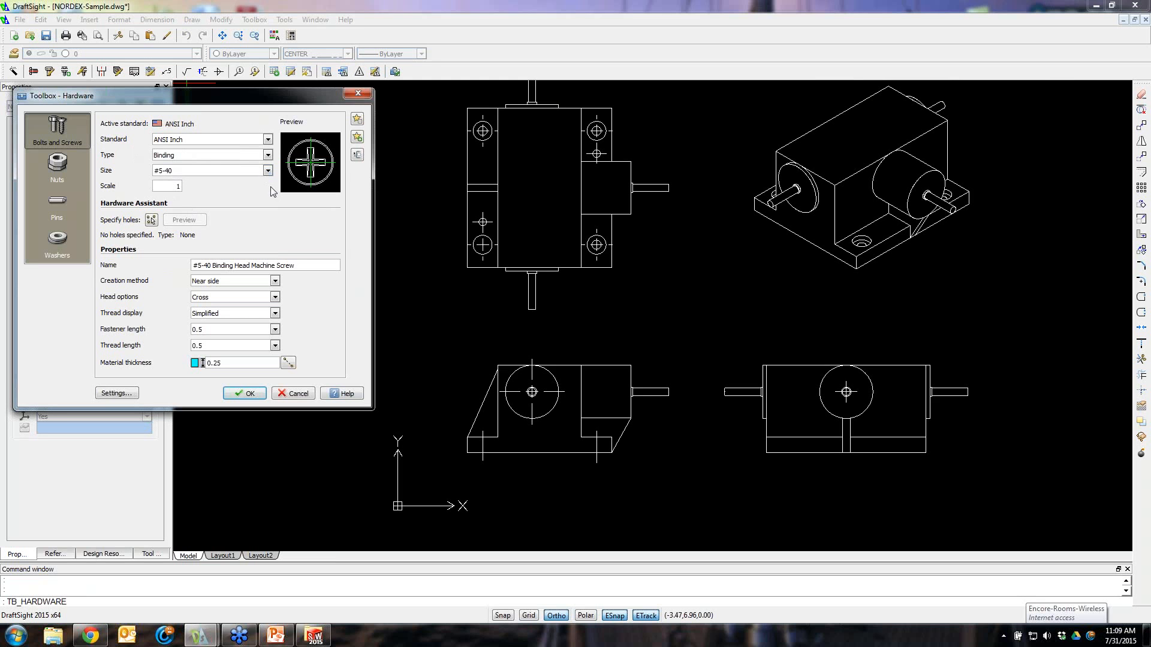
{"action": "left_click", "coordinate": [267, 172]}
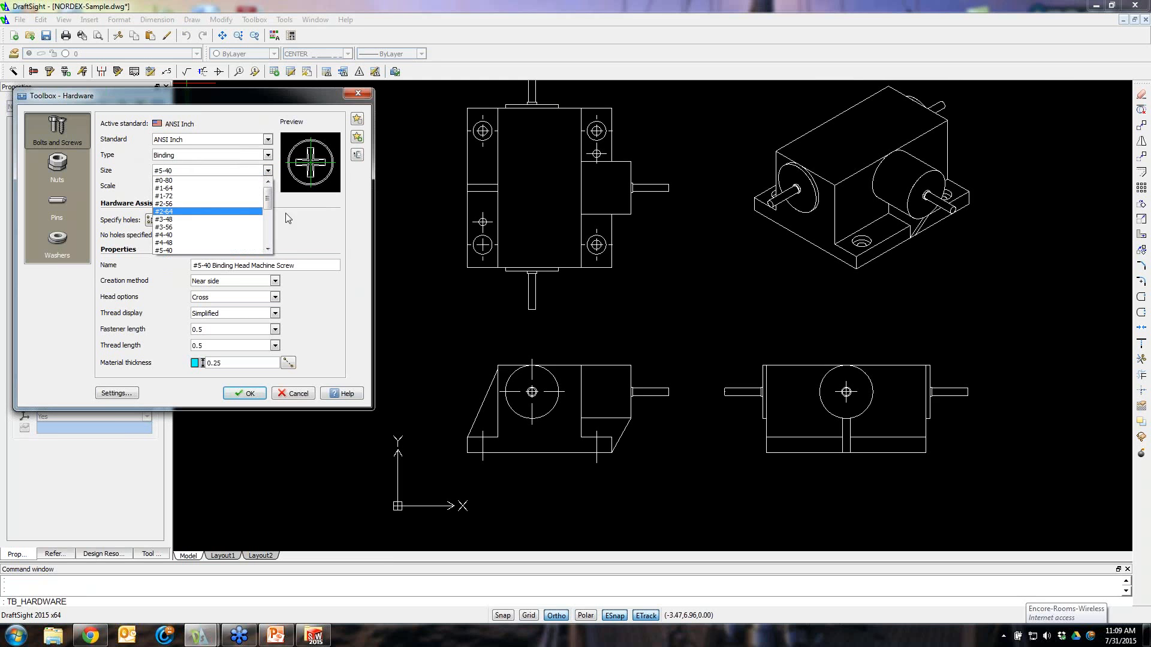
{"action": "mouse_move", "coordinate": [268, 200]}
{"action": "left_mouse_down"}
{"action": "mouse_move", "coordinate": [265, 228]}
{"action": "mouse_move", "coordinate": [270, 202]}
{"action": "left_mouse_up"}
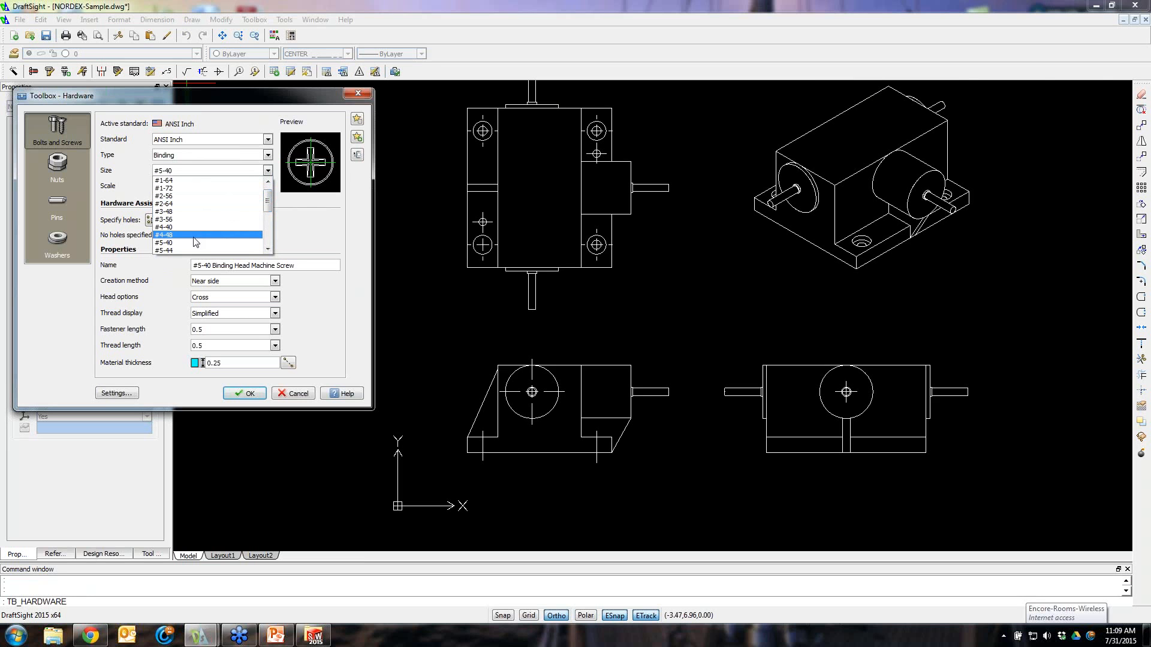
{"action": "left_click", "coordinate": [197, 250]}
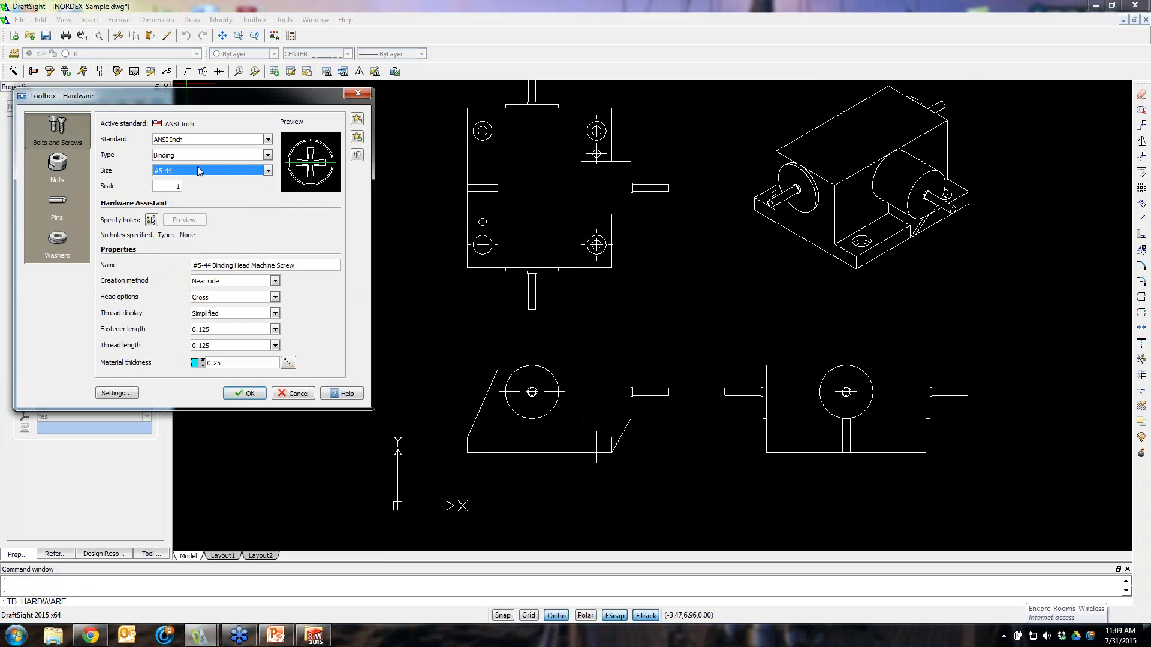
Set the screw type to Flat Socket (82) and the creation method to Near side
{"action": "left_click", "coordinate": [268, 155]}
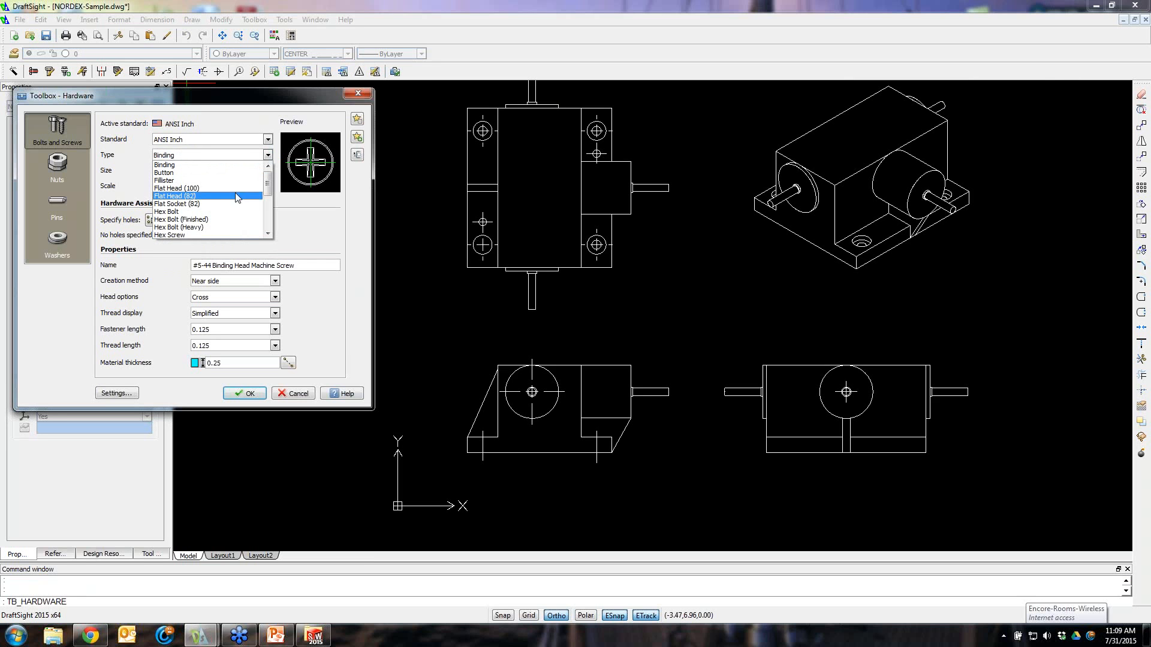
{"action": "left_click", "coordinate": [207, 205]}
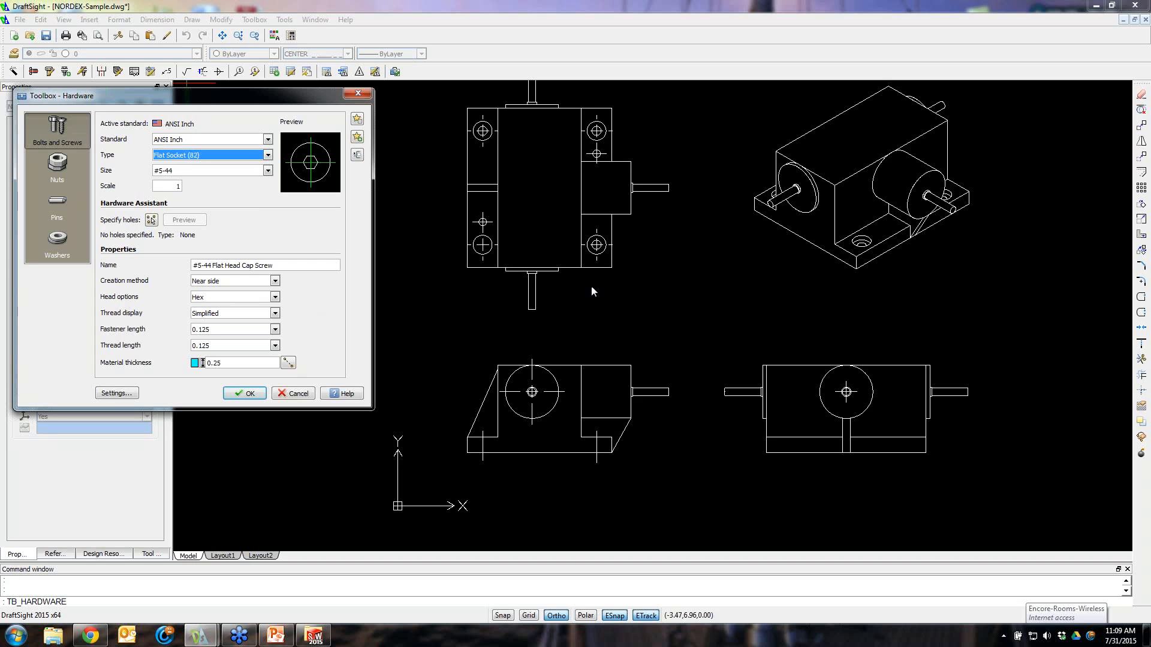
{"action": "left_click", "coordinate": [275, 282]}
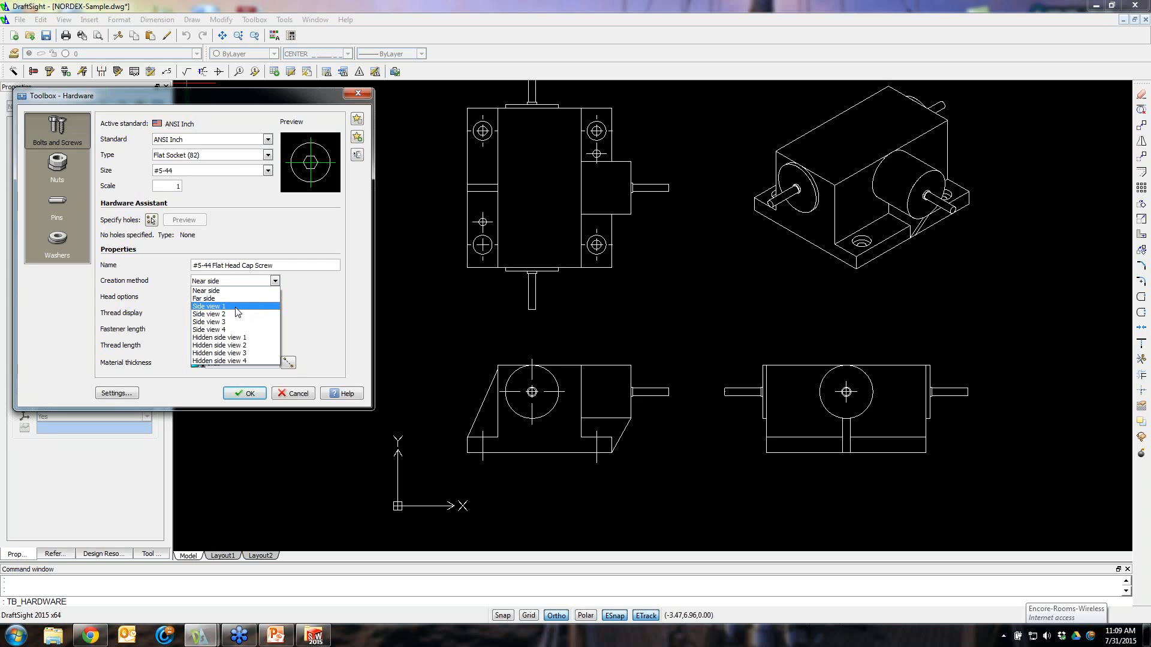
{"action": "left_click", "coordinate": [216, 306]}
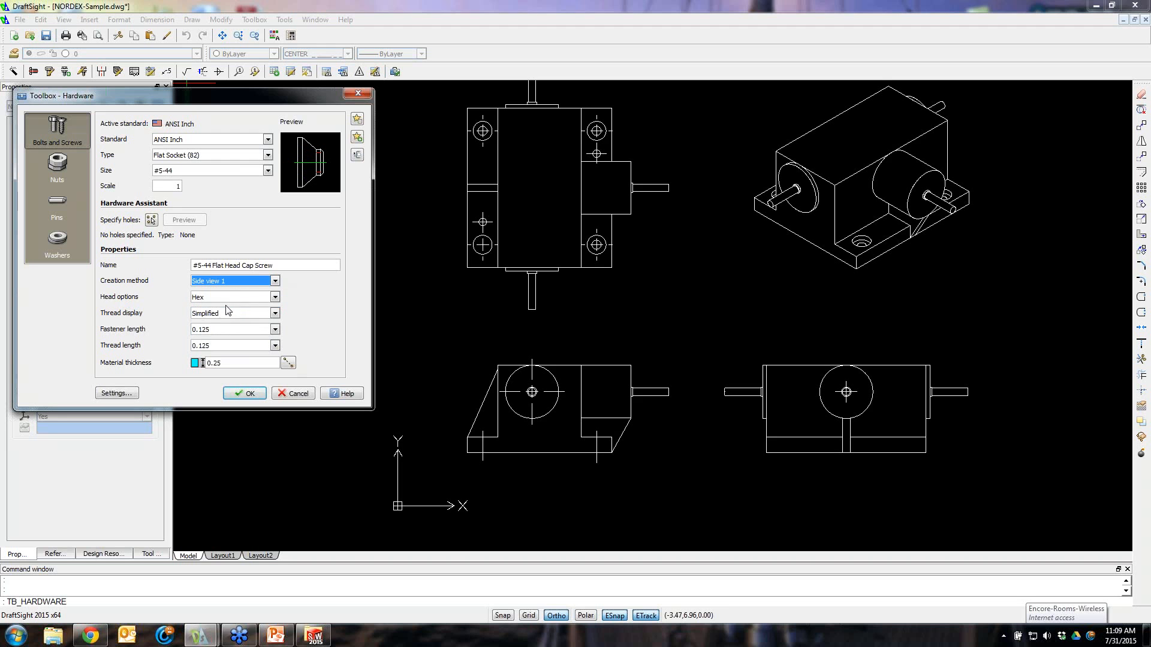
{"action": "left_click", "coordinate": [275, 282]}
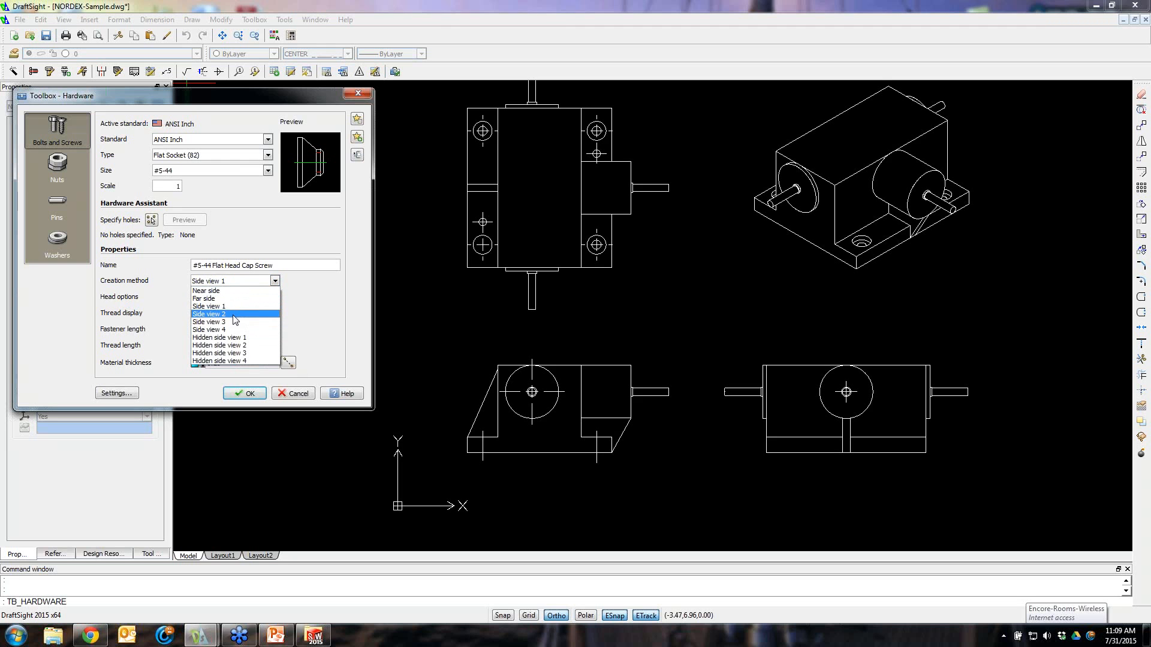
{"action": "left_click", "coordinate": [233, 313]}
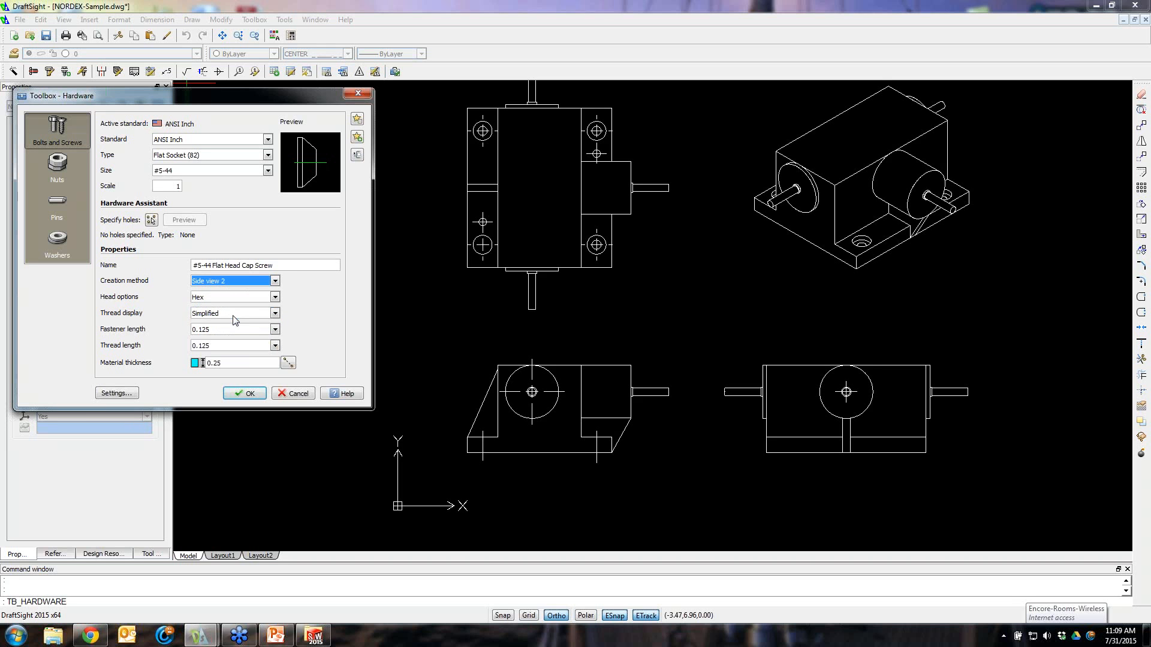
{"action": "left_click", "coordinate": [274, 282]}
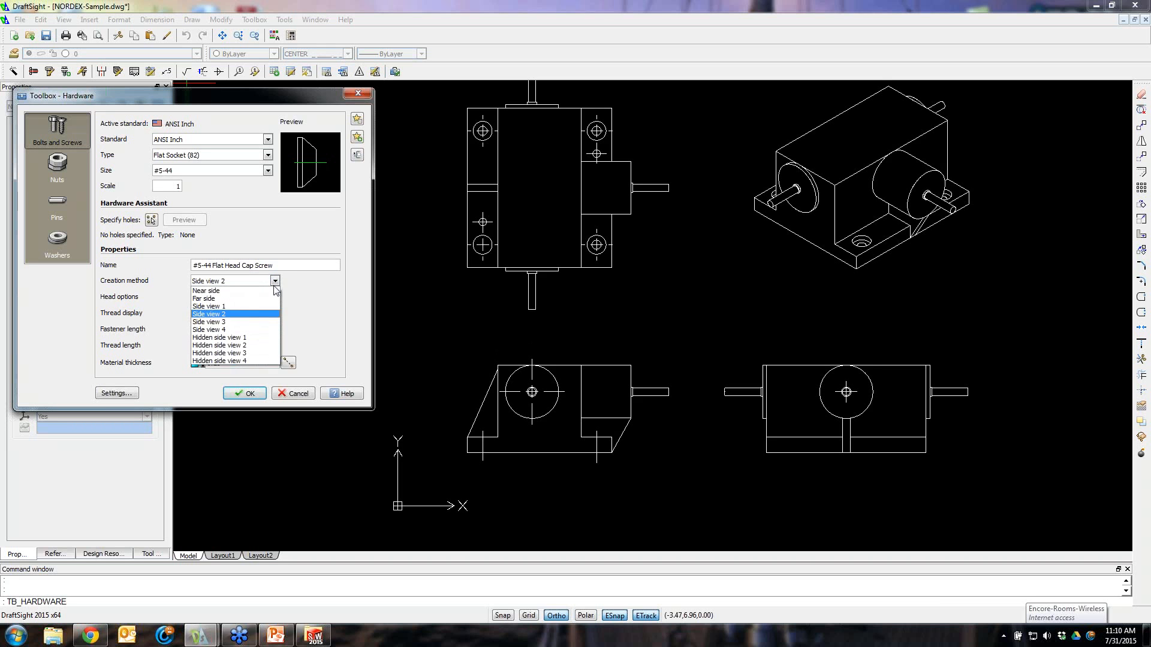
{"action": "left_click", "coordinate": [252, 292]}
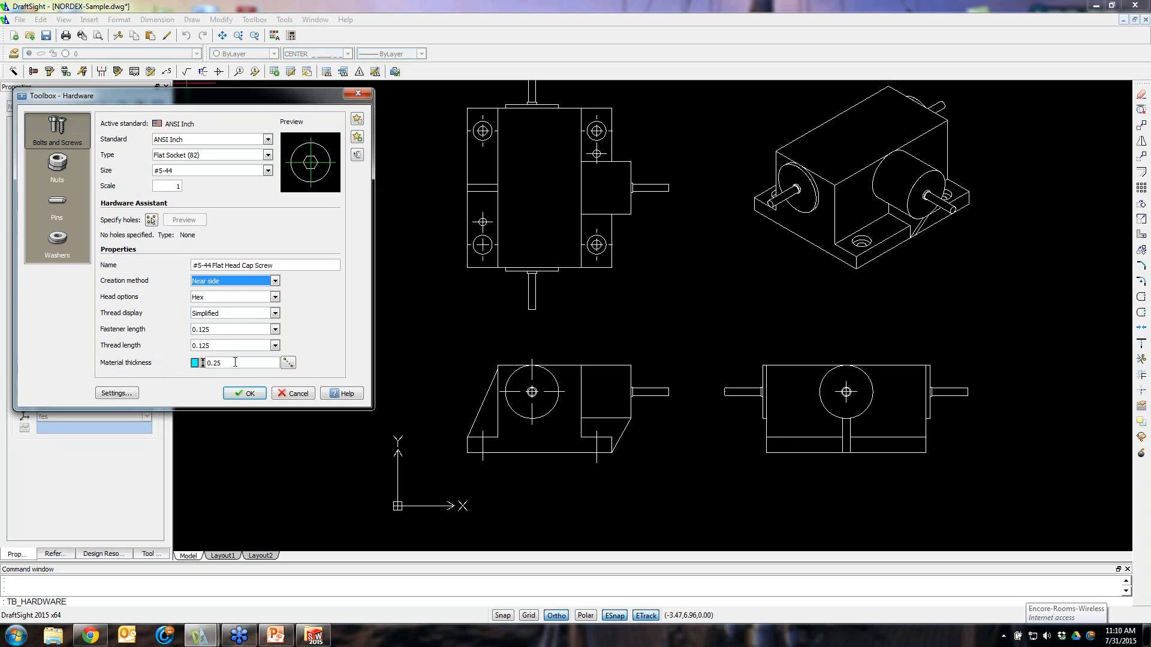
Pick the material thickness across the base plate in the side view, set the fastener length to 0.5, and accept the hardware settings
{"action": "left_click", "coordinate": [289, 364]}
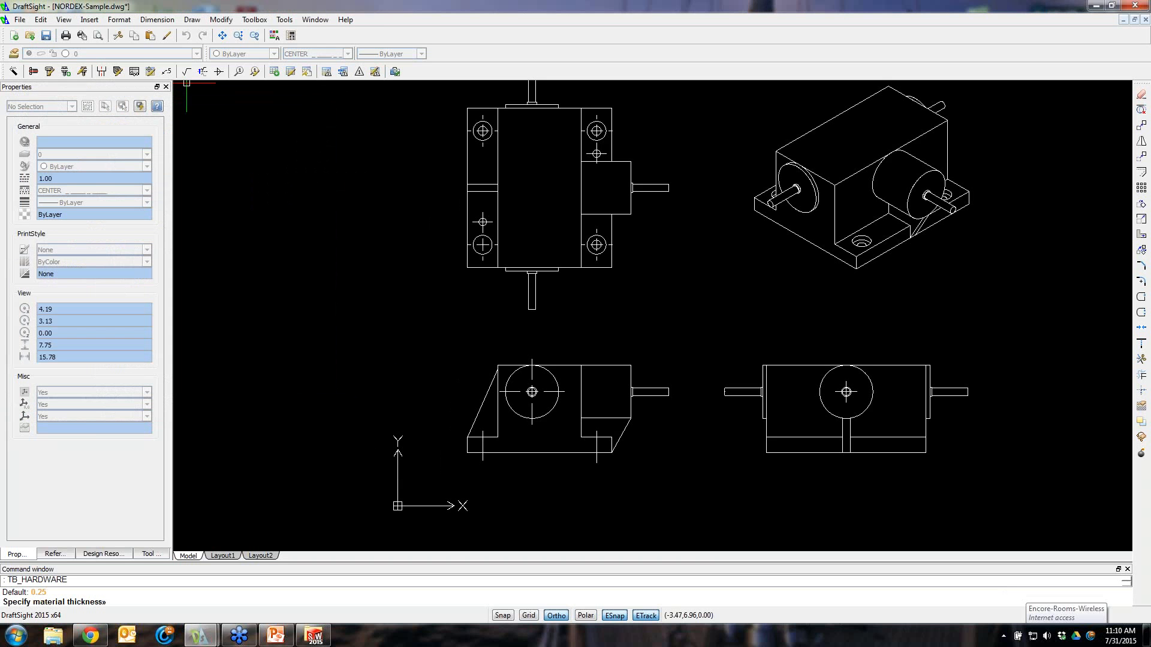
{"action": "left_click", "coordinate": [467, 437]}
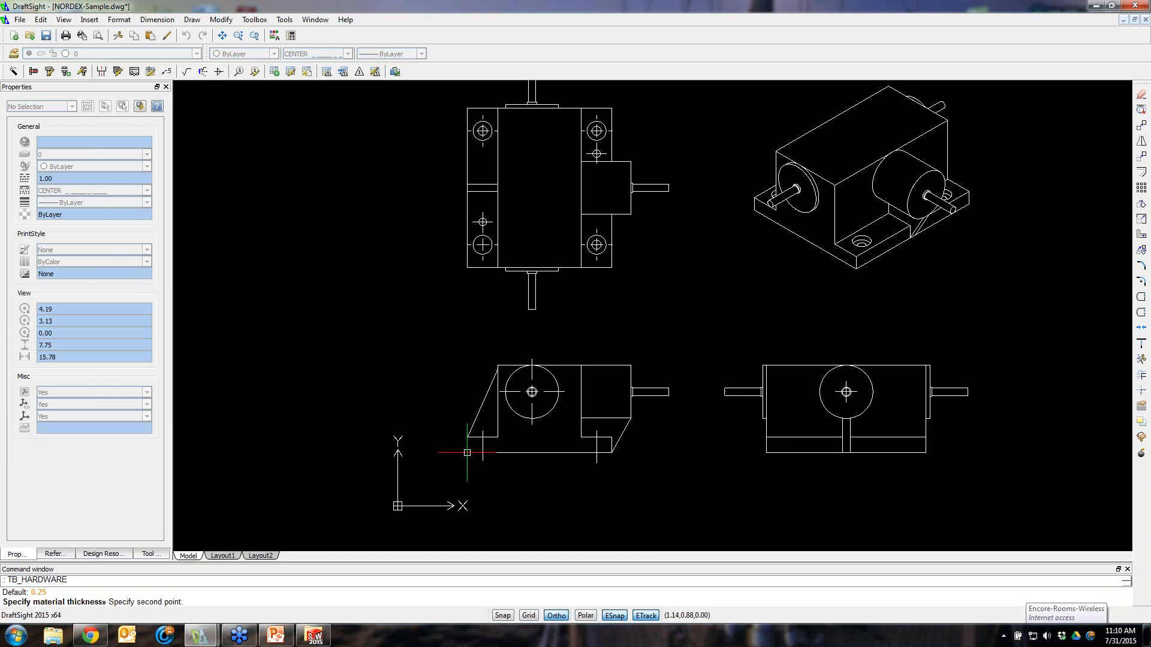
{"action": "left_click", "coordinate": [467, 453]}
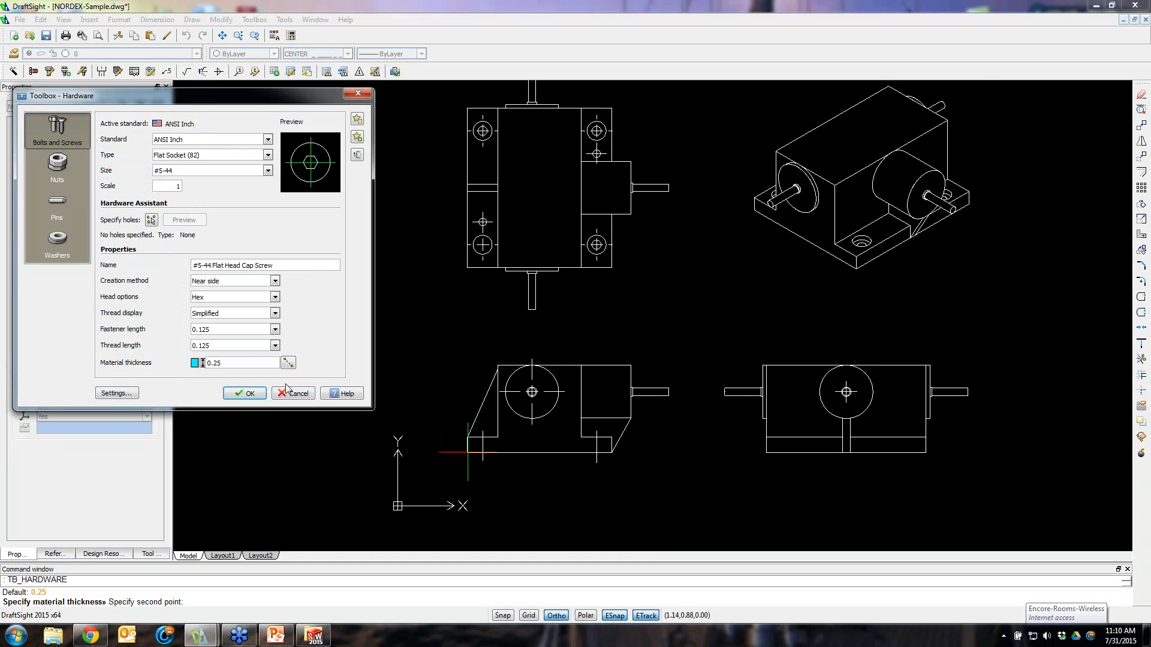
{"action": "left_click", "coordinate": [221, 331]}
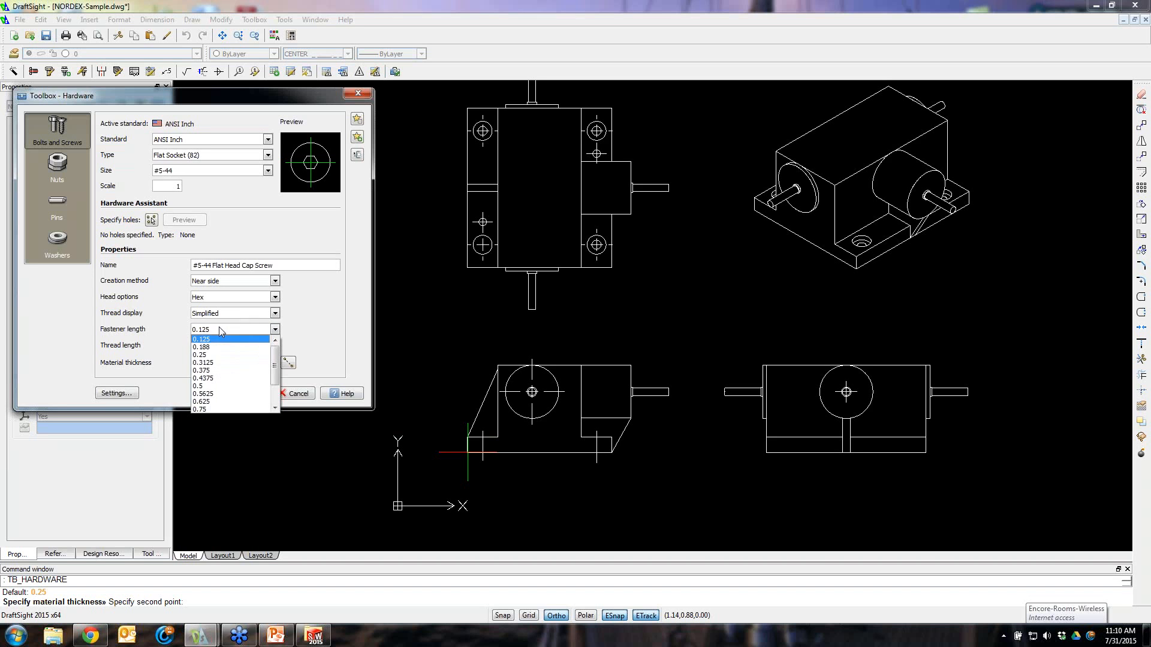
{"action": "left_click", "coordinate": [221, 386]}
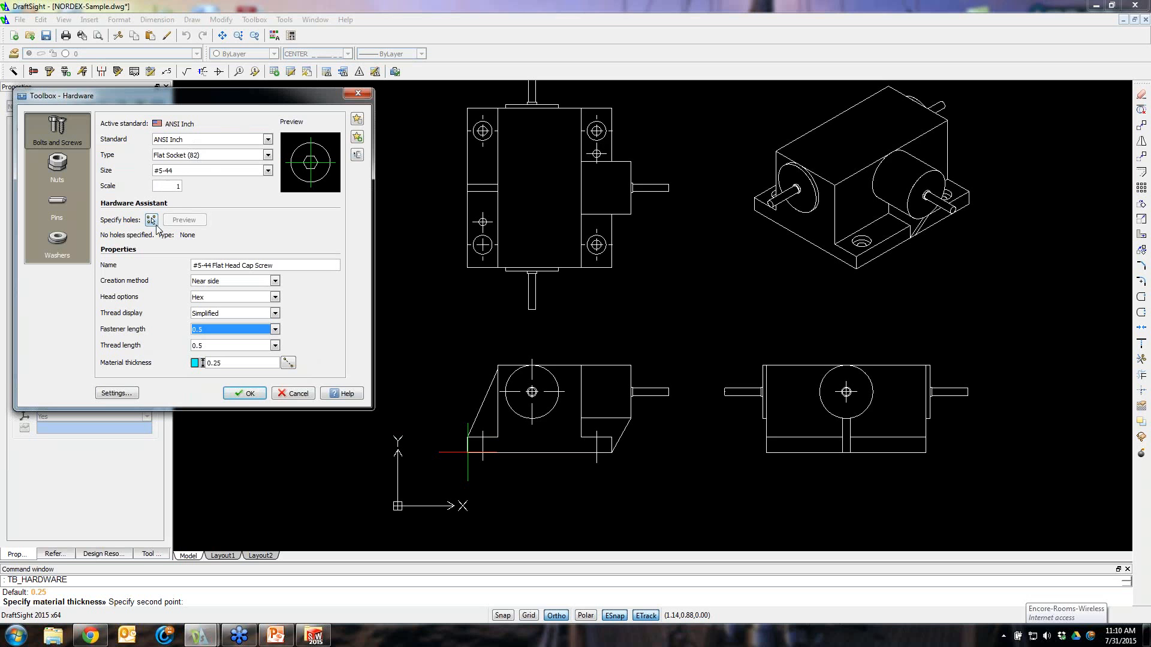
{"action": "left_click", "coordinate": [248, 395]}
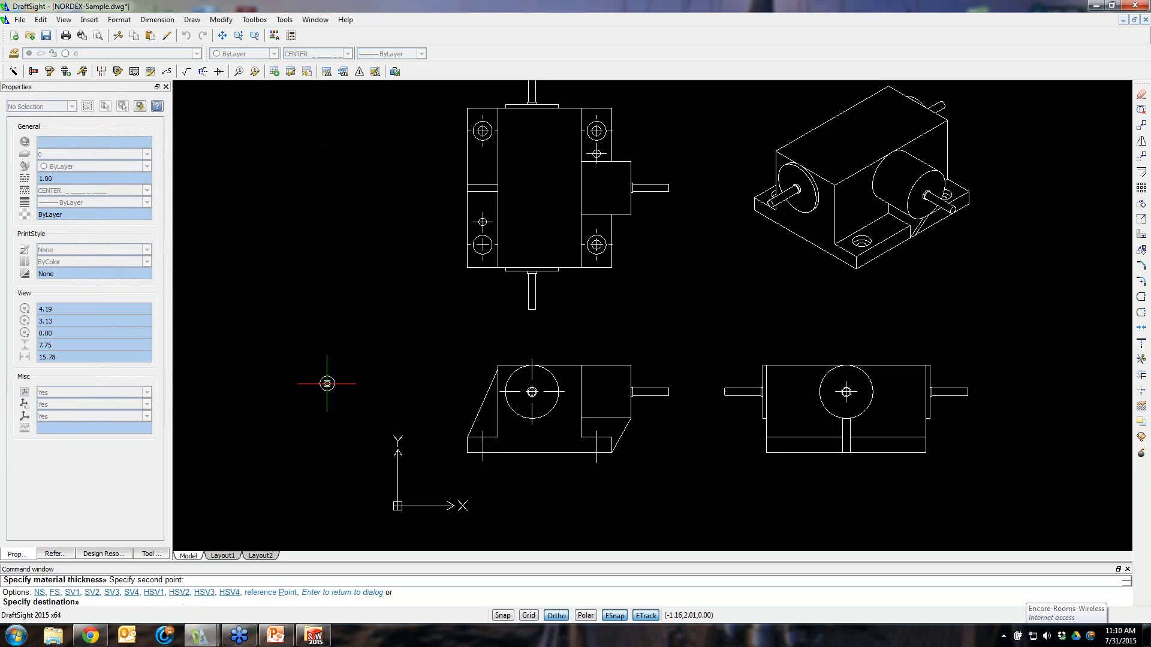
Insert flat socket screws into the four bolt holes of the top view, setting each one's rotation, then end placement
{"action": "scroll", "coordinate": [610, 271], "scroll_direction": "down", "scroll_amount": 1}
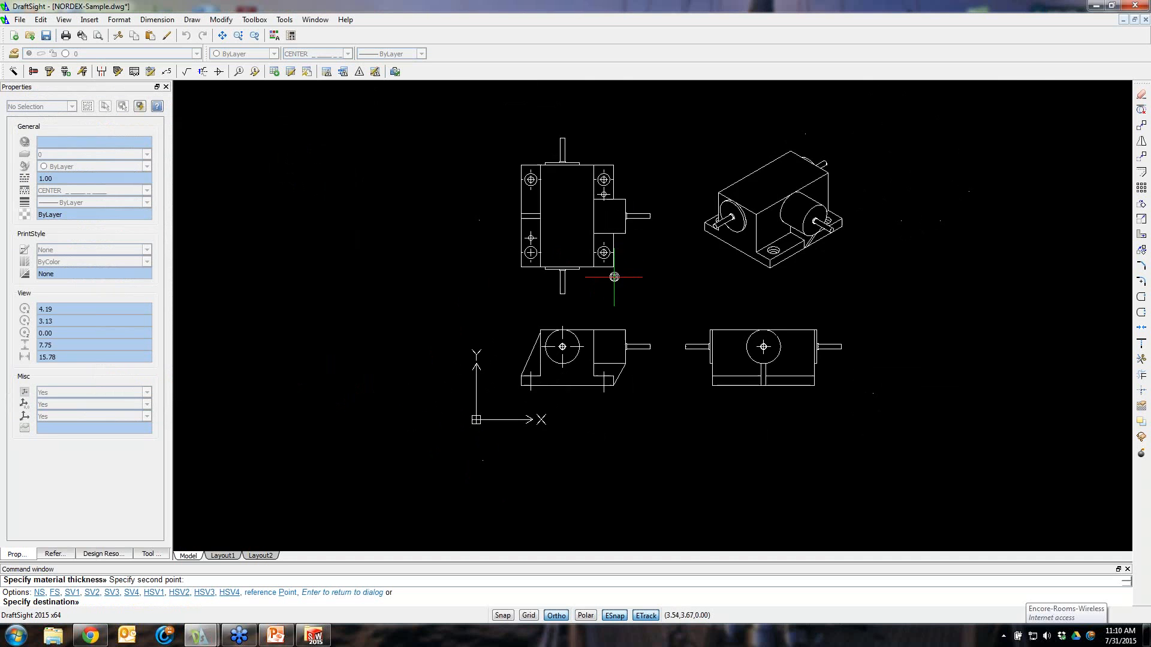
{"action": "scroll", "coordinate": [596, 222], "scroll_direction": "up", "scroll_amount": 2}
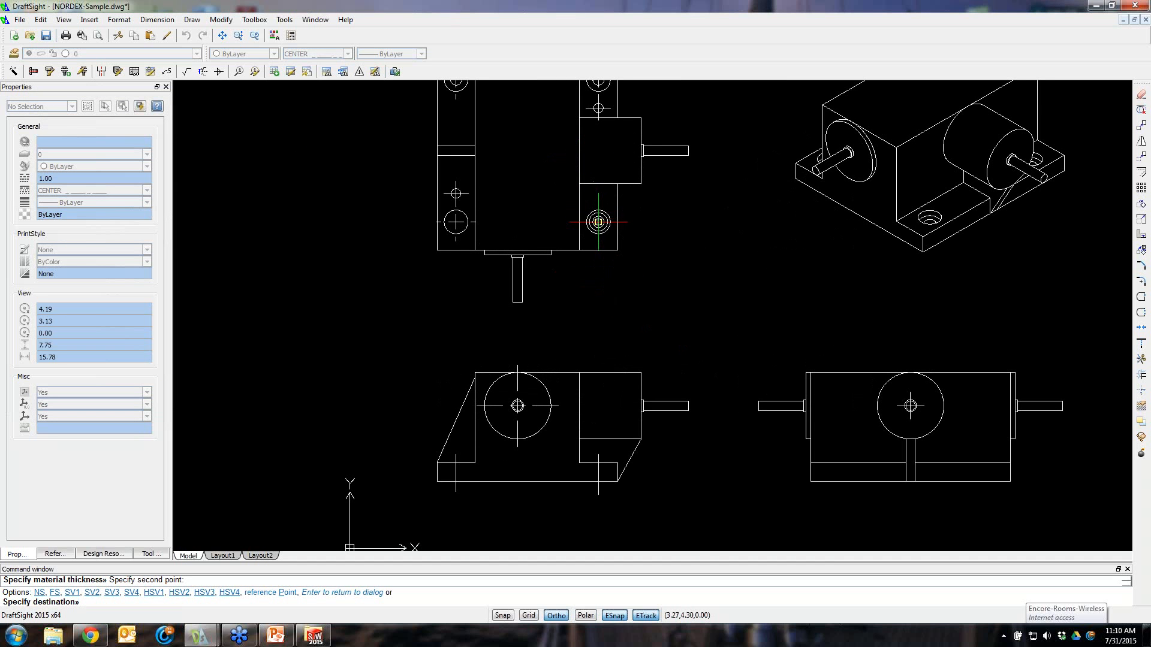
{"action": "left_click", "coordinate": [598, 222]}
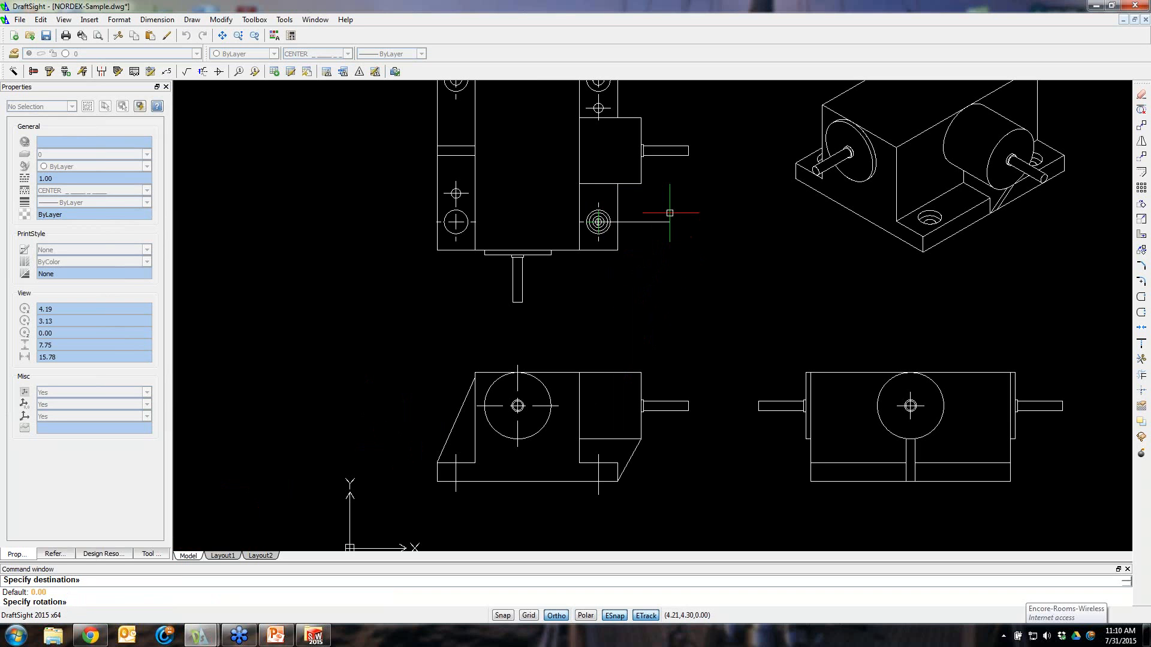
{"action": "left_click", "coordinate": [599, 289]}
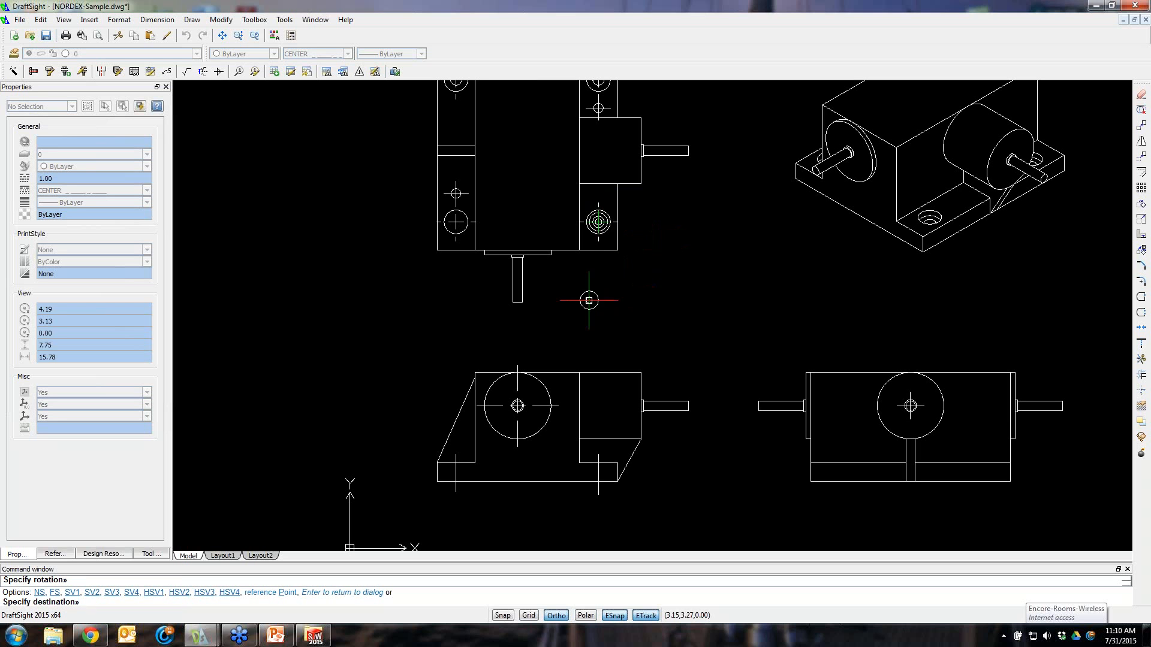
{"action": "left_click", "coordinate": [457, 222]}
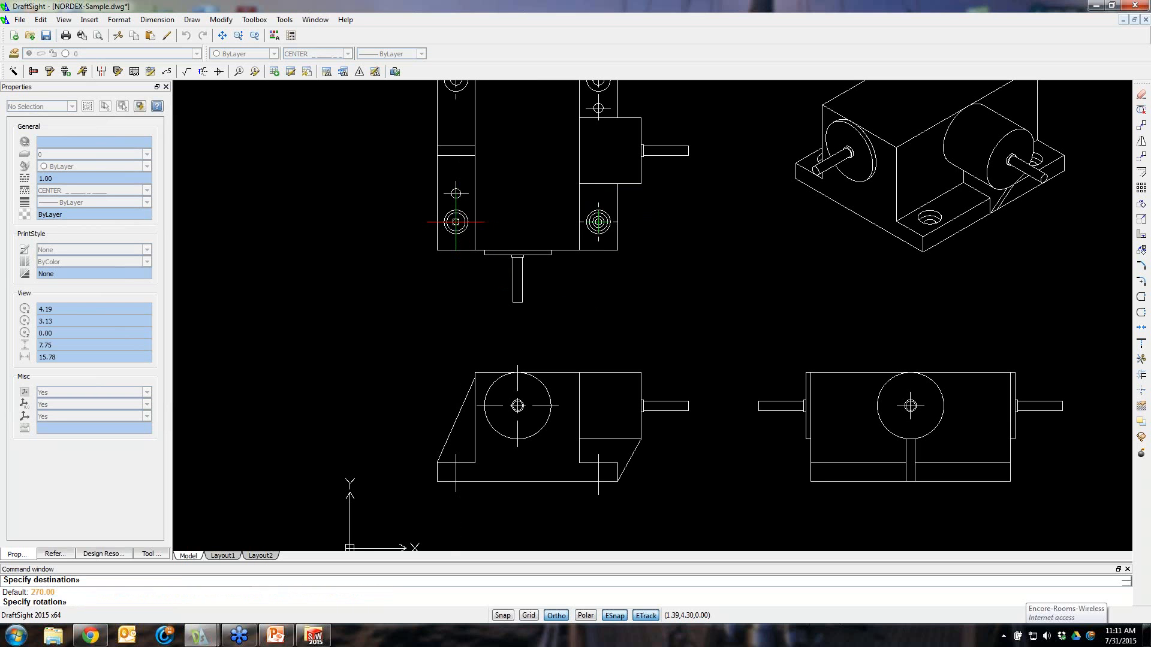
{"action": "left_click", "coordinate": [368, 231]}
{"action": "scroll", "coordinate": [394, 203], "scroll_direction": "up", "scroll_amount": 2}
{"action": "scroll", "coordinate": [394, 203], "scroll_direction": "down", "scroll_amount": 3}
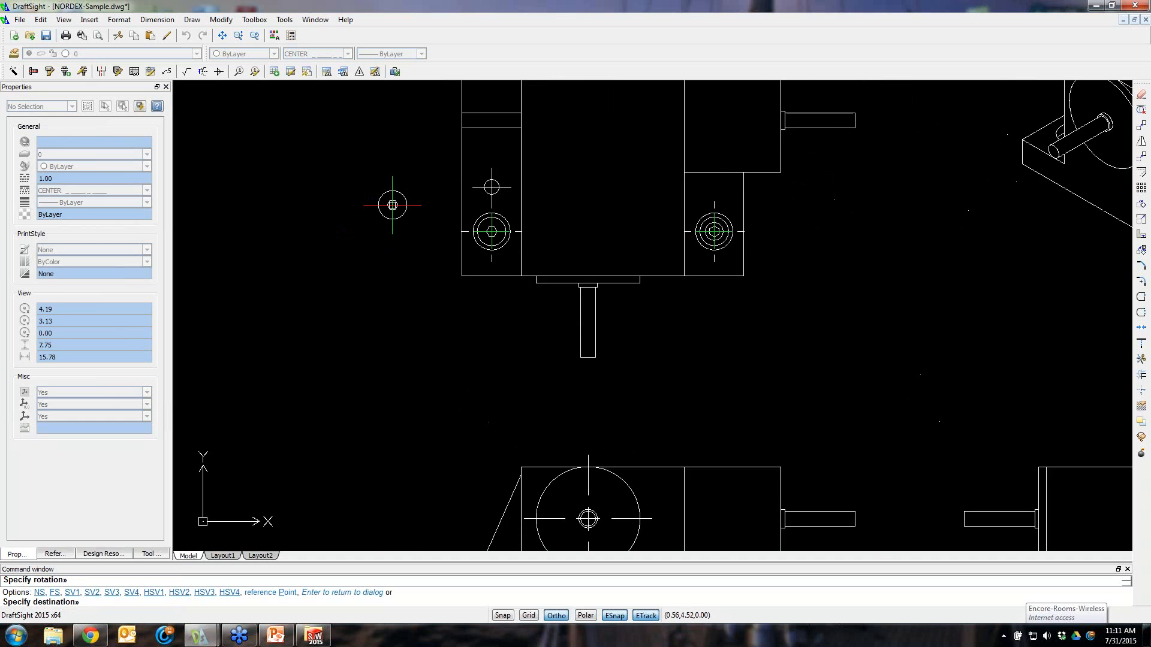
{"action": "left_click", "coordinate": [444, 104]}
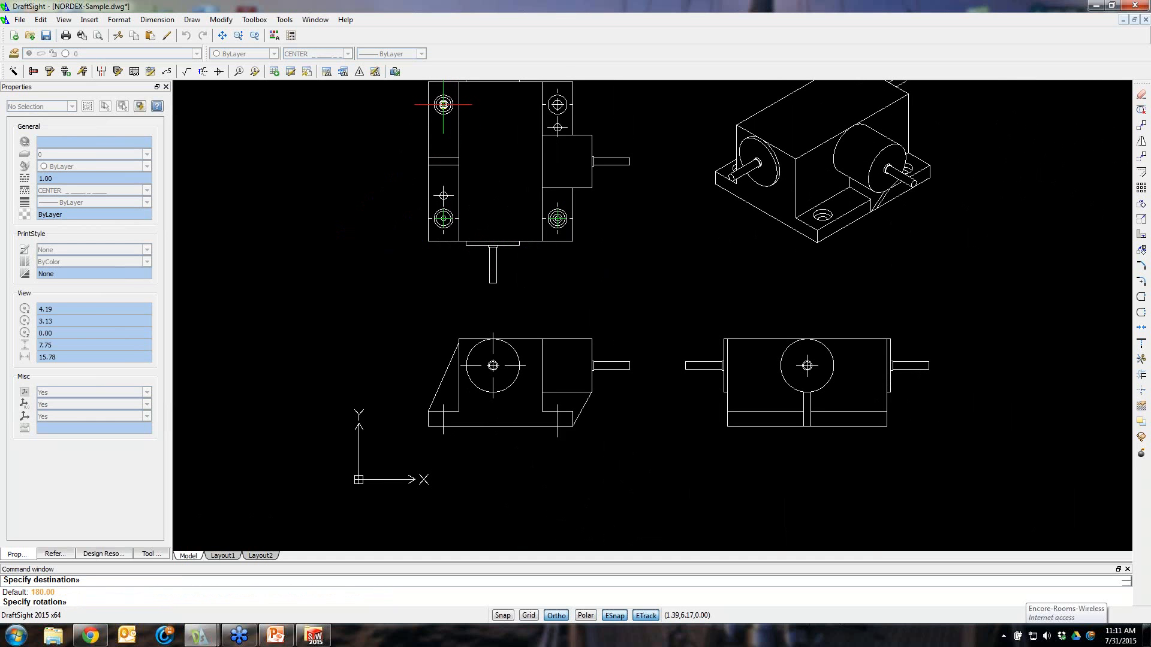
{"action": "left_click", "coordinate": [380, 109]}
{"action": "left_click", "coordinate": [557, 104]}
{"action": "left_click", "coordinate": [627, 116]}
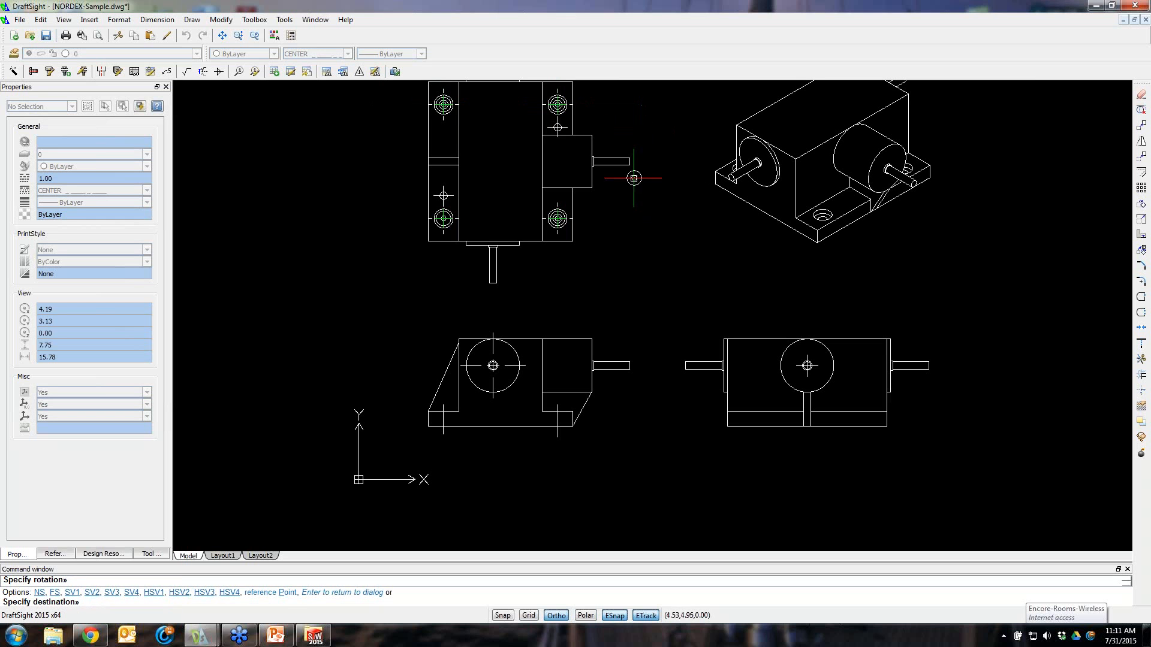
{"action": "key", "text": "Escape"}
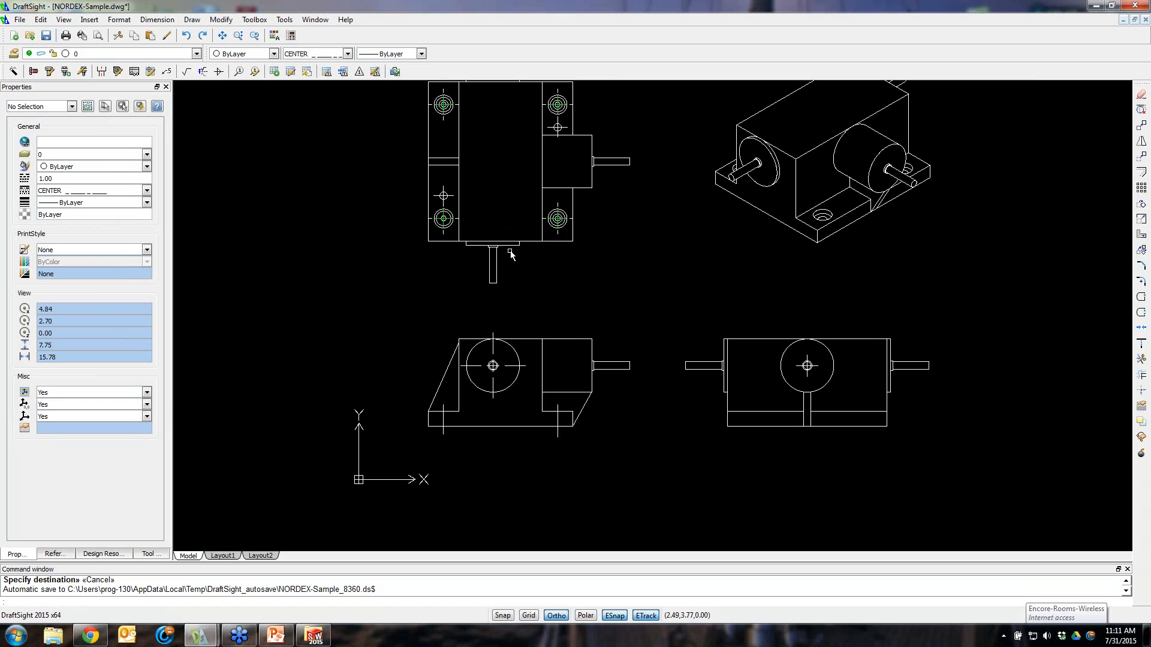
Examine the inserted screws in the top view and the base area of the side view
{"action": "scroll", "coordinate": [511, 251], "scroll_direction": "down", "scroll_amount": 2}
{"action": "scroll", "coordinate": [521, 192], "scroll_direction": "up", "scroll_amount": 3}
{"action": "scroll", "coordinate": [525, 191], "scroll_direction": "up", "scroll_amount": 2}
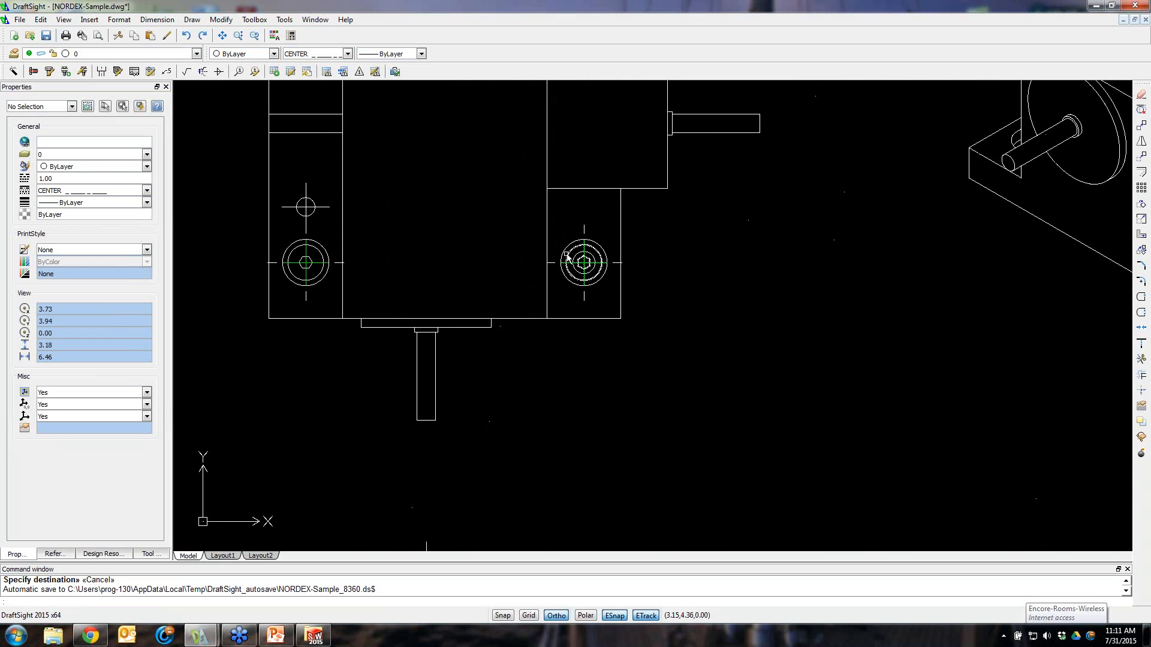
{"action": "scroll", "coordinate": [560, 411], "scroll_direction": "down", "scroll_amount": 2}
{"action": "scroll", "coordinate": [562, 421], "scroll_direction": "down", "scroll_amount": 3}
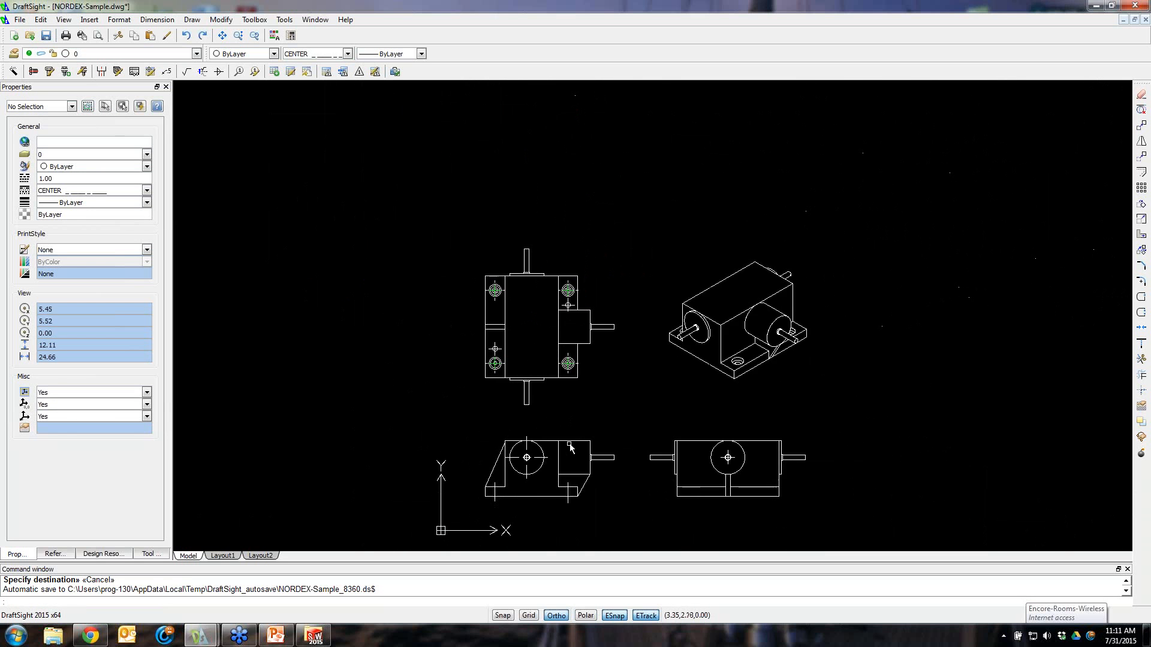
{"action": "scroll", "coordinate": [573, 528], "scroll_direction": "up", "scroll_amount": 1}
{"action": "scroll", "coordinate": [570, 528], "scroll_direction": "up", "scroll_amount": 3}
{"action": "scroll", "coordinate": [529, 501], "scroll_direction": "up", "scroll_amount": 1}
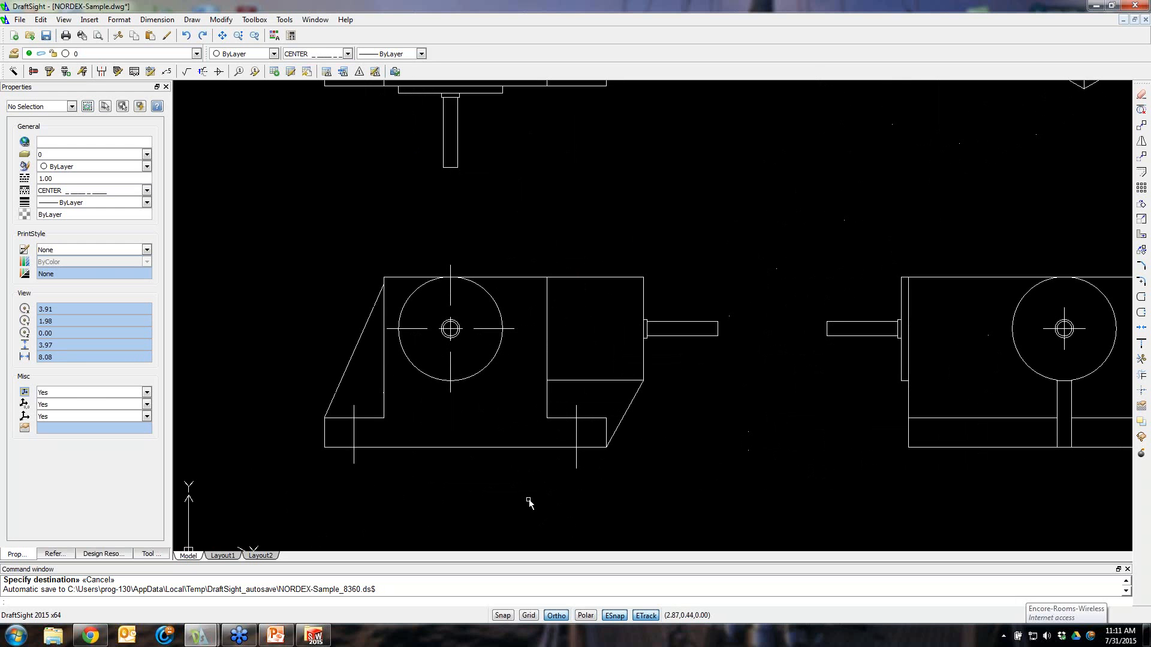
Reopen the Toolbox Hardware dialog and compare the Side view creation methods in the preview
{"action": "left_click", "coordinate": [35, 71]}
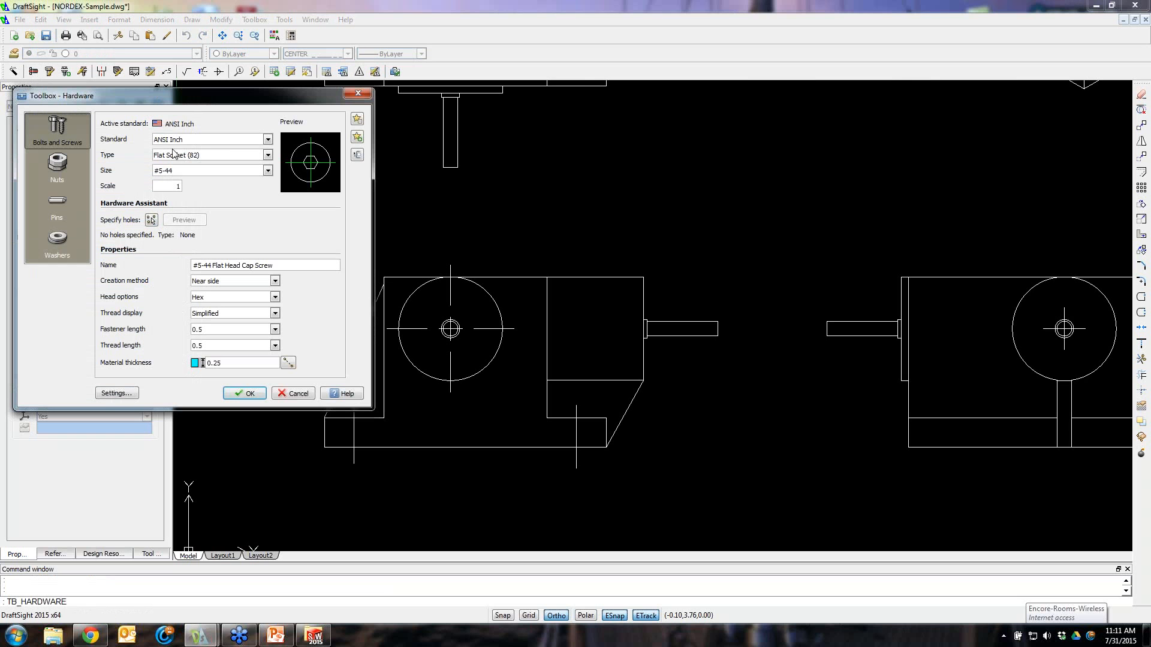
{"action": "left_click", "coordinate": [276, 280]}
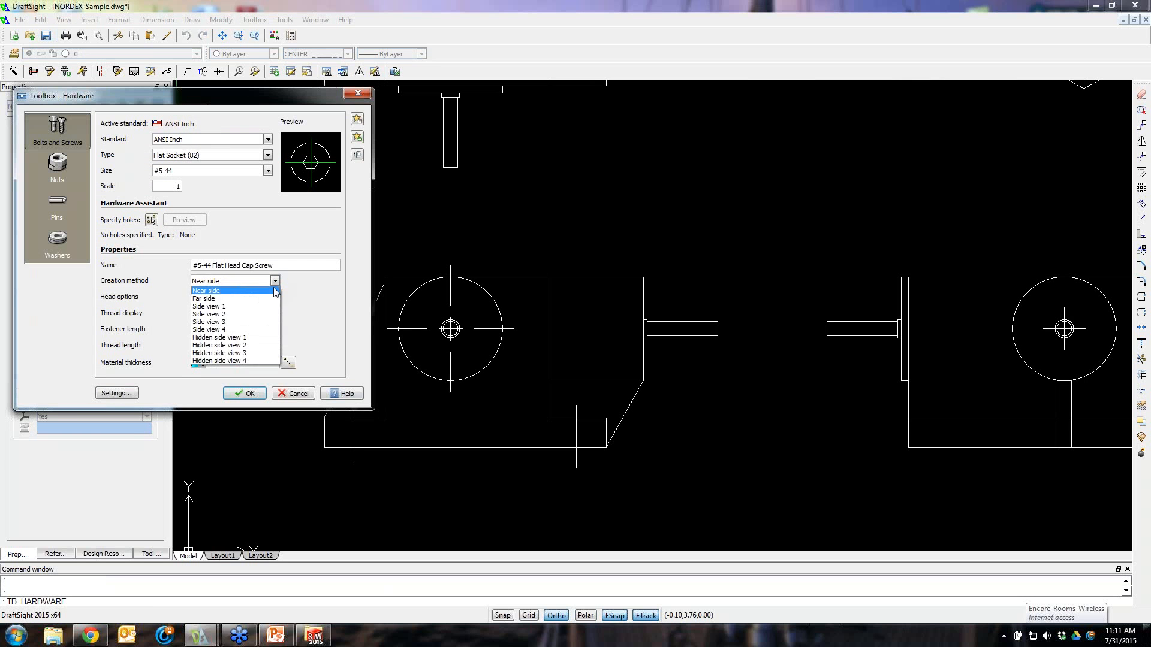
{"action": "left_click", "coordinate": [235, 307]}
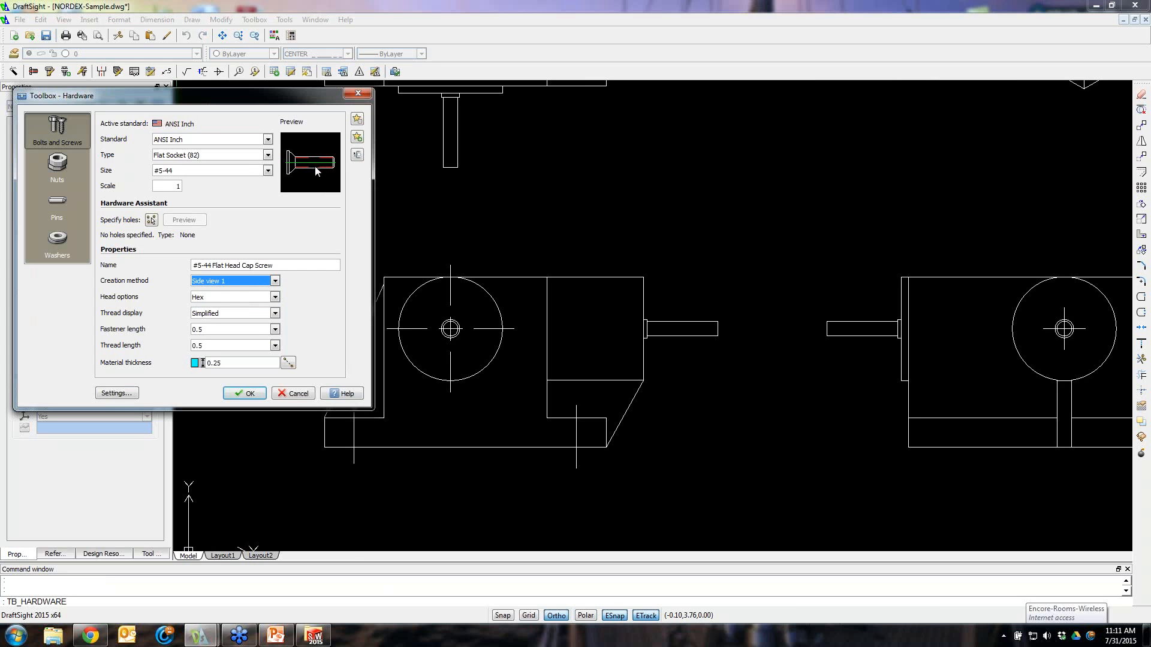
{"action": "left_click", "coordinate": [275, 282]}
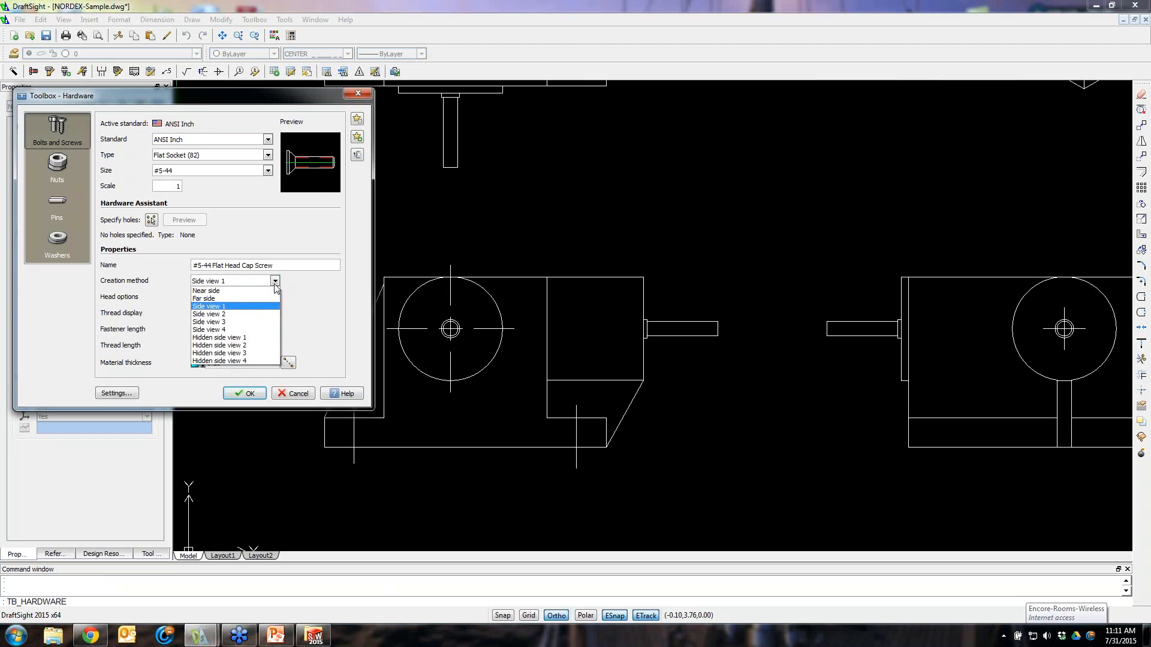
{"action": "left_click", "coordinate": [252, 315]}
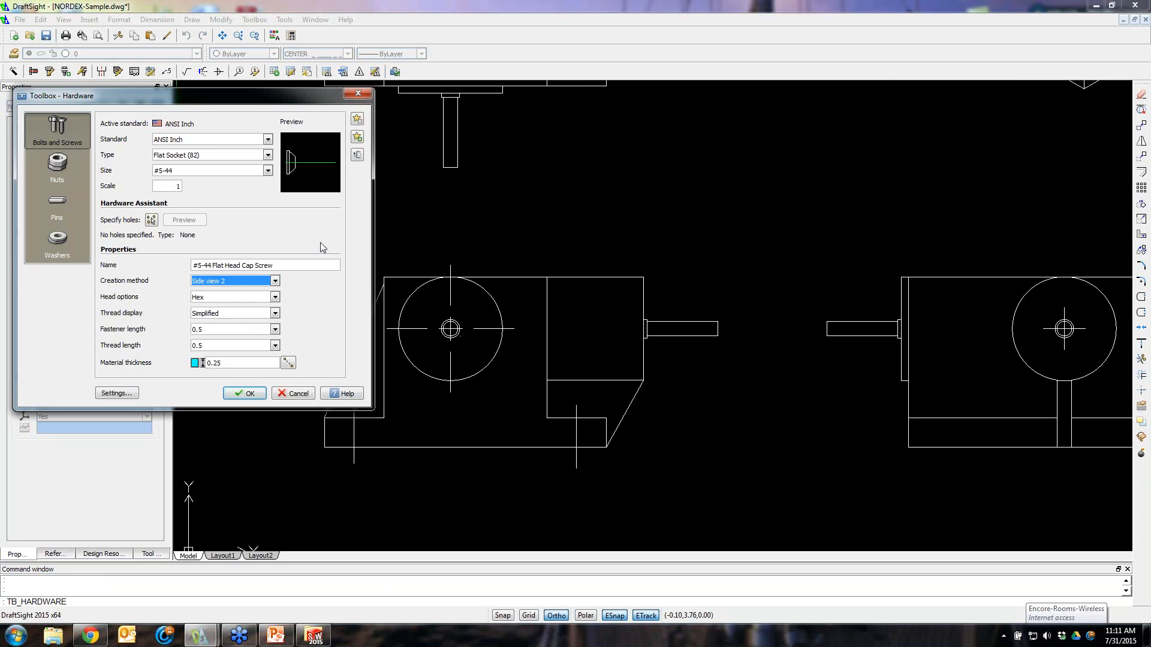
{"action": "left_click", "coordinate": [275, 297]}
{"action": "left_click", "coordinate": [275, 281]}
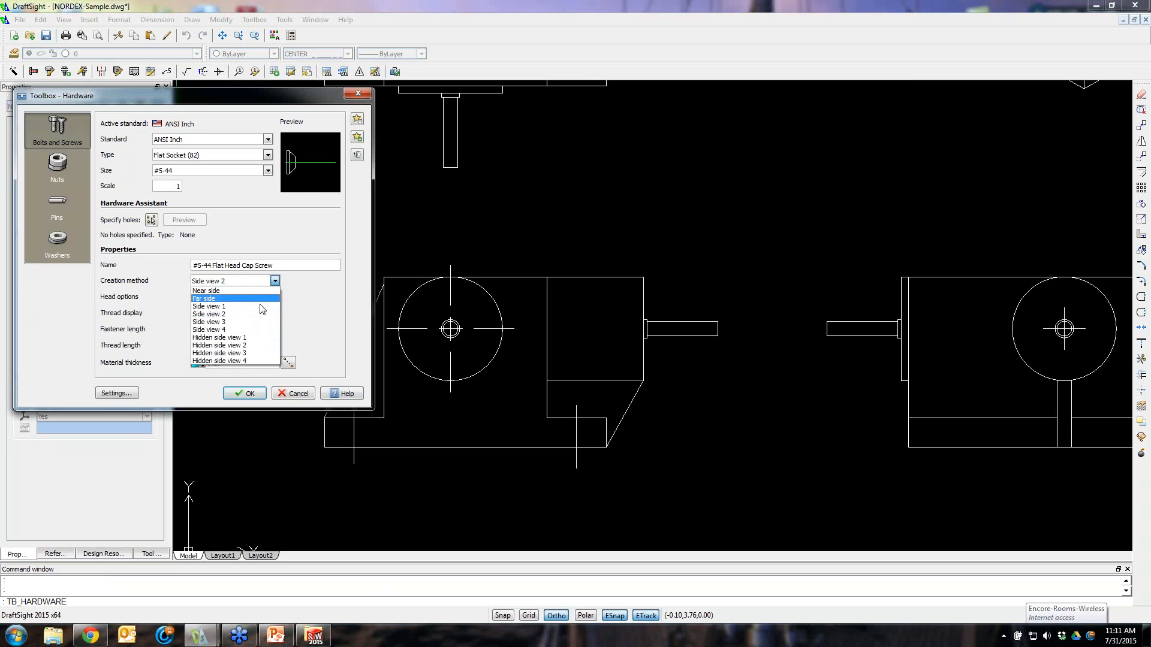
{"action": "left_click", "coordinate": [249, 322]}
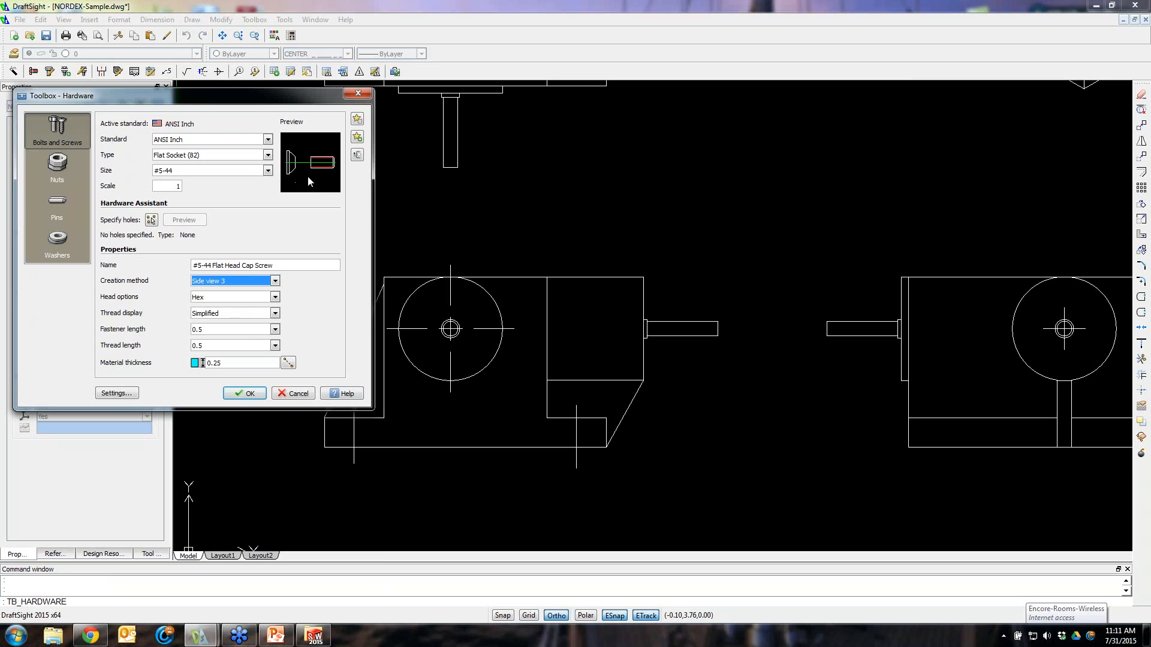
{"action": "left_click", "coordinate": [275, 282]}
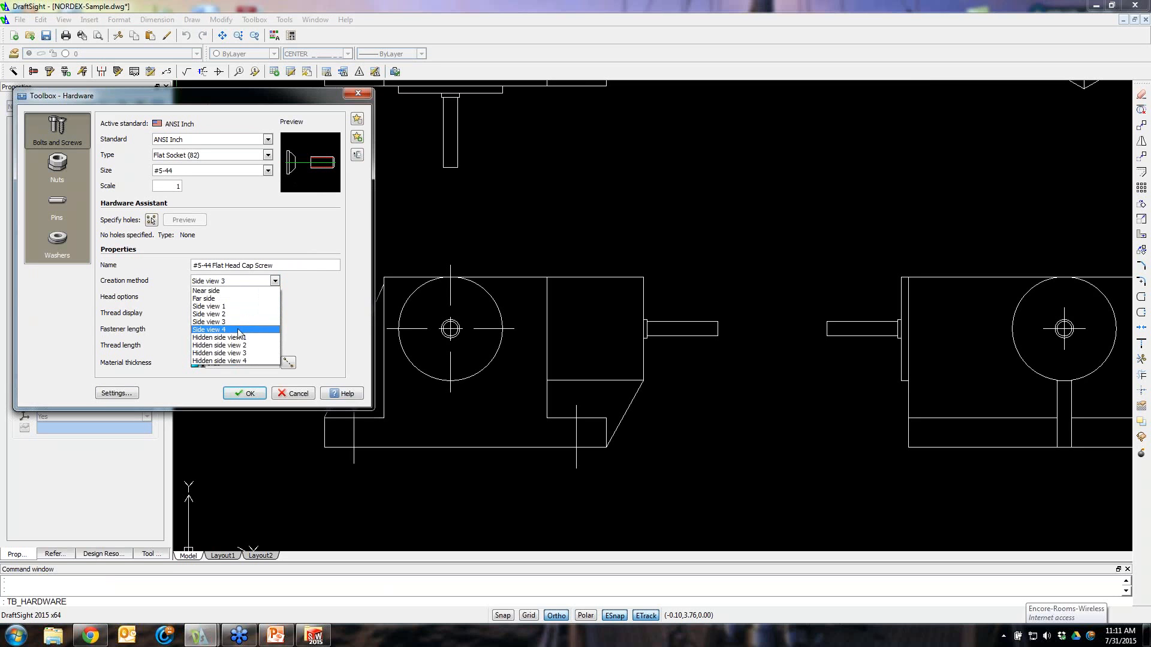
{"action": "left_click", "coordinate": [246, 323]}
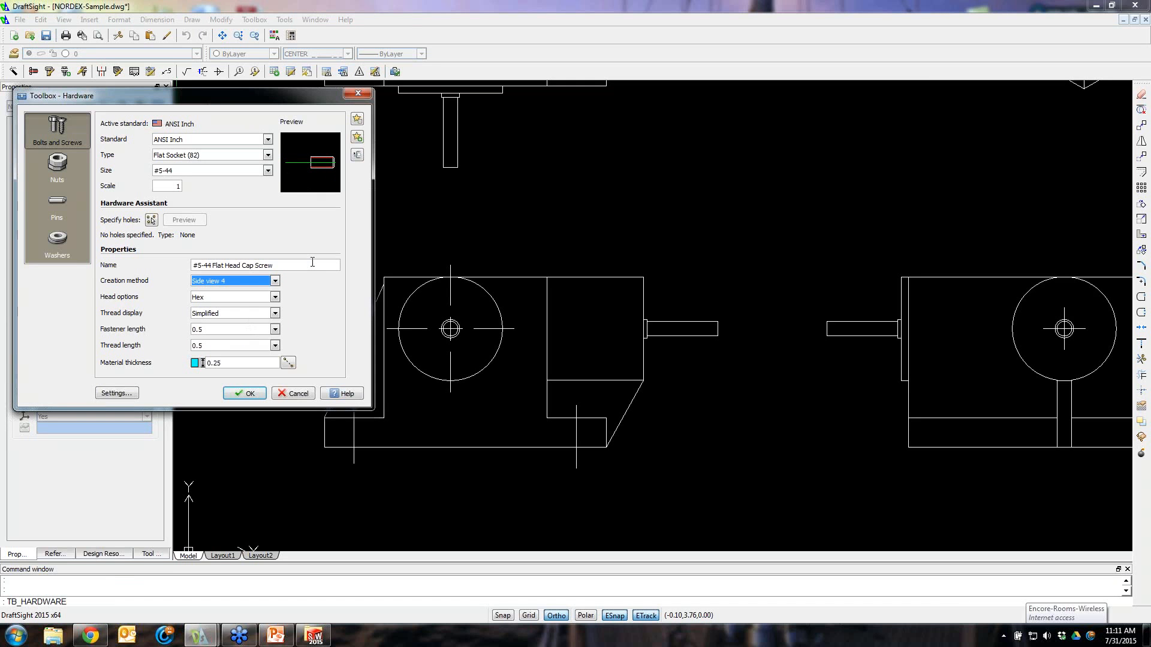
Set the creation method to Side view 3 and accept the hardware settings
{"action": "left_click", "coordinate": [275, 282]}
{"action": "left_click", "coordinate": [232, 318]}
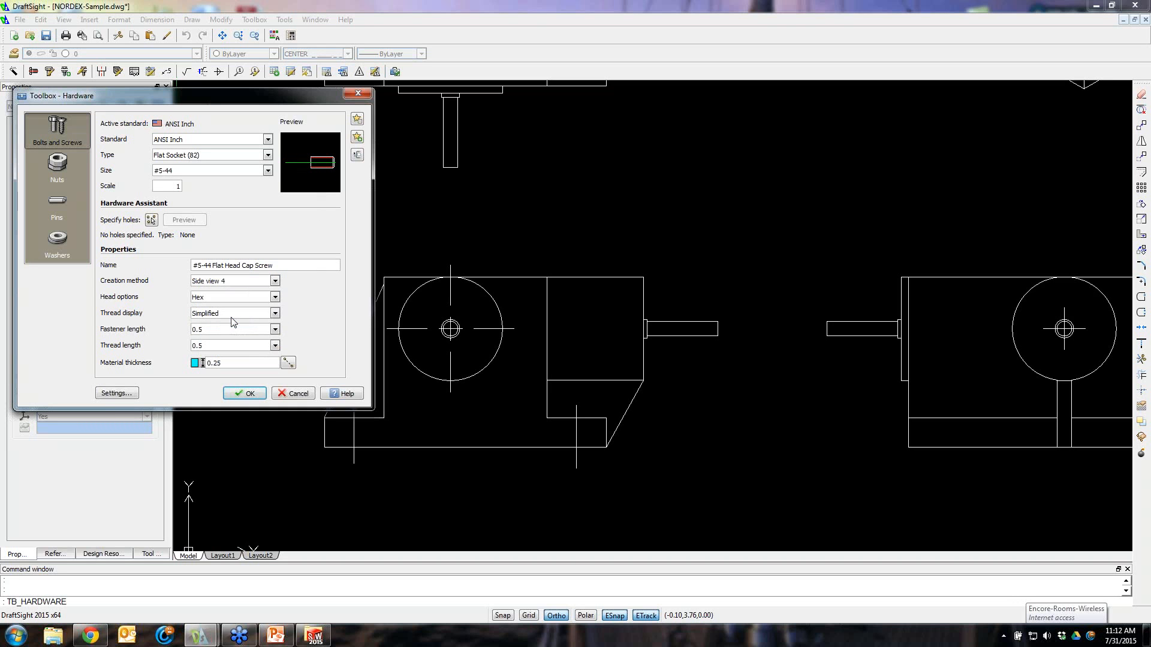
{"action": "left_click", "coordinate": [248, 394]}
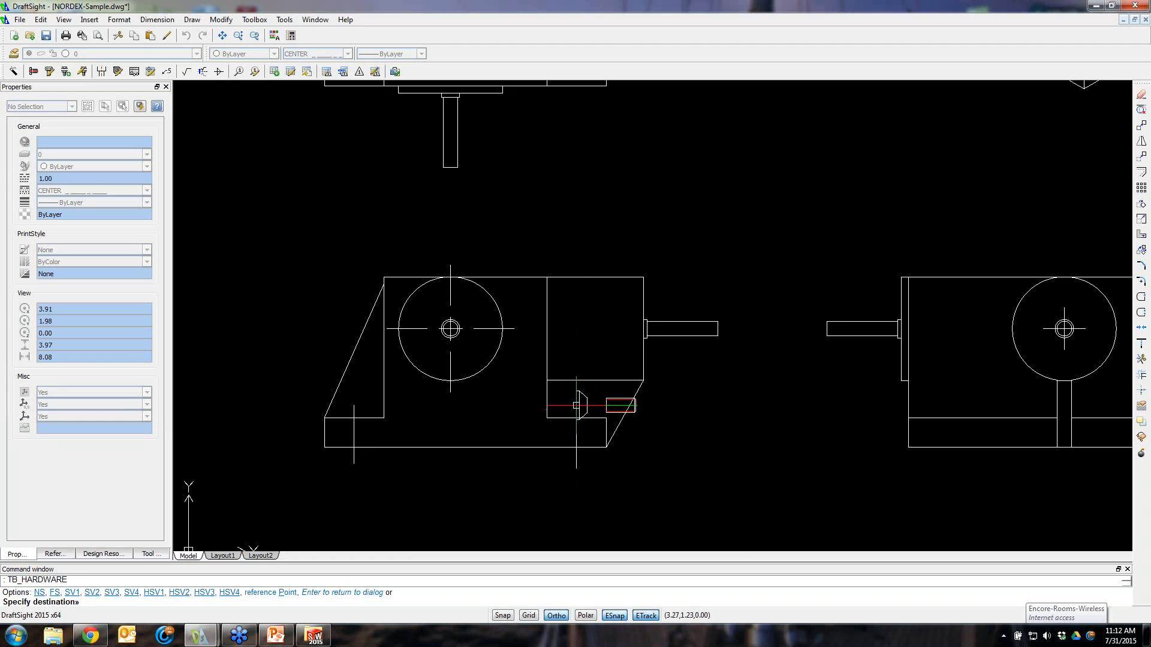
Insert a screw pointing down through the base plate under the right block of the side view, then end placement
{"action": "left_click", "coordinate": [576, 406]}
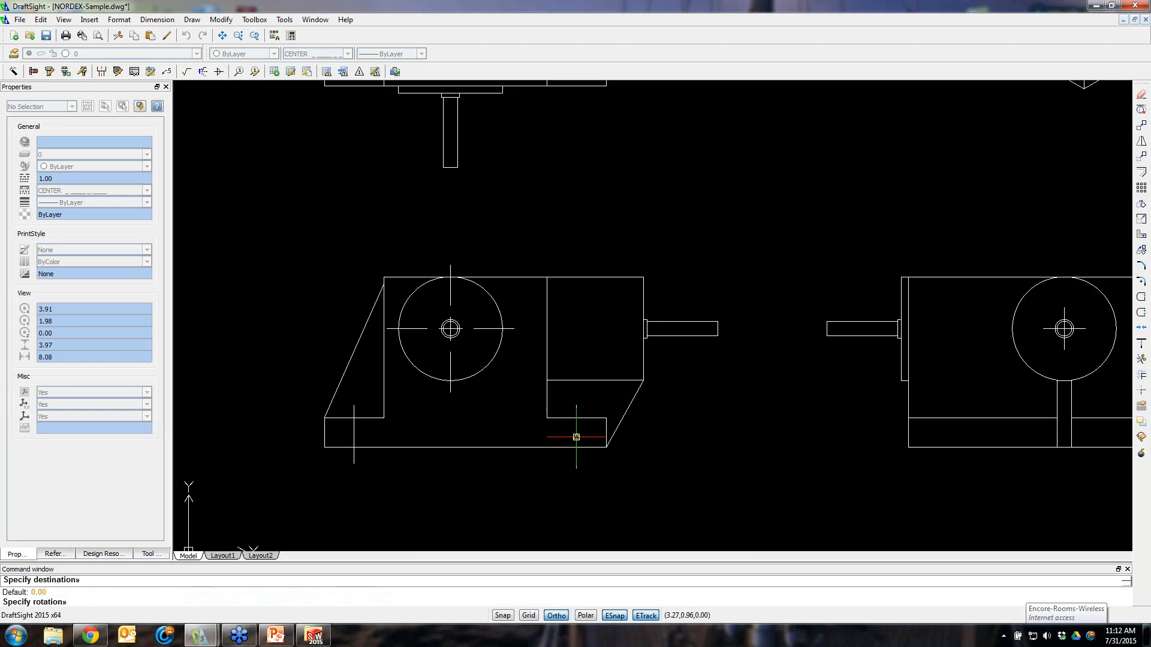
{"action": "left_click", "coordinate": [580, 483]}
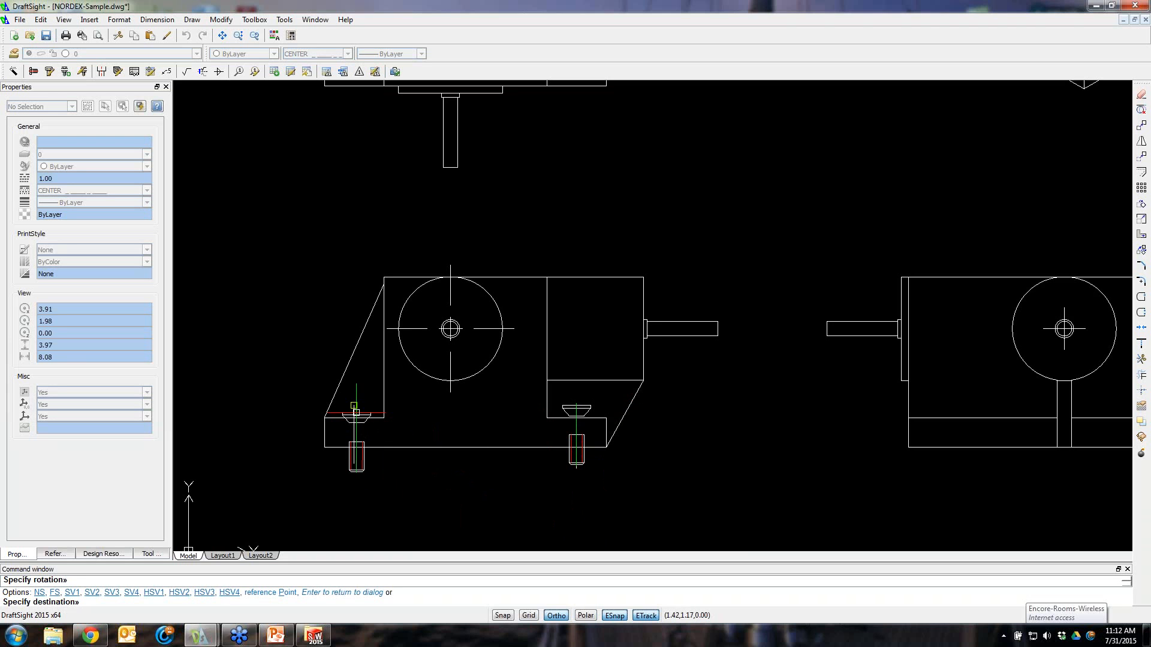
{"action": "left_click", "coordinate": [355, 418]}
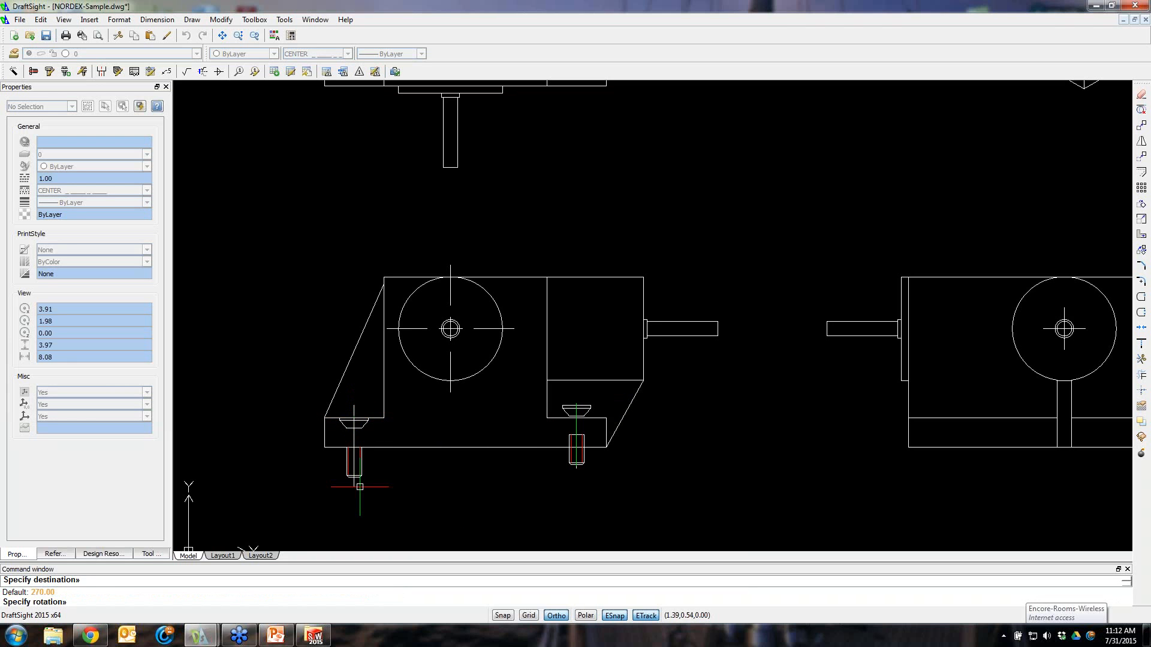
{"action": "key", "text": "Escape"}
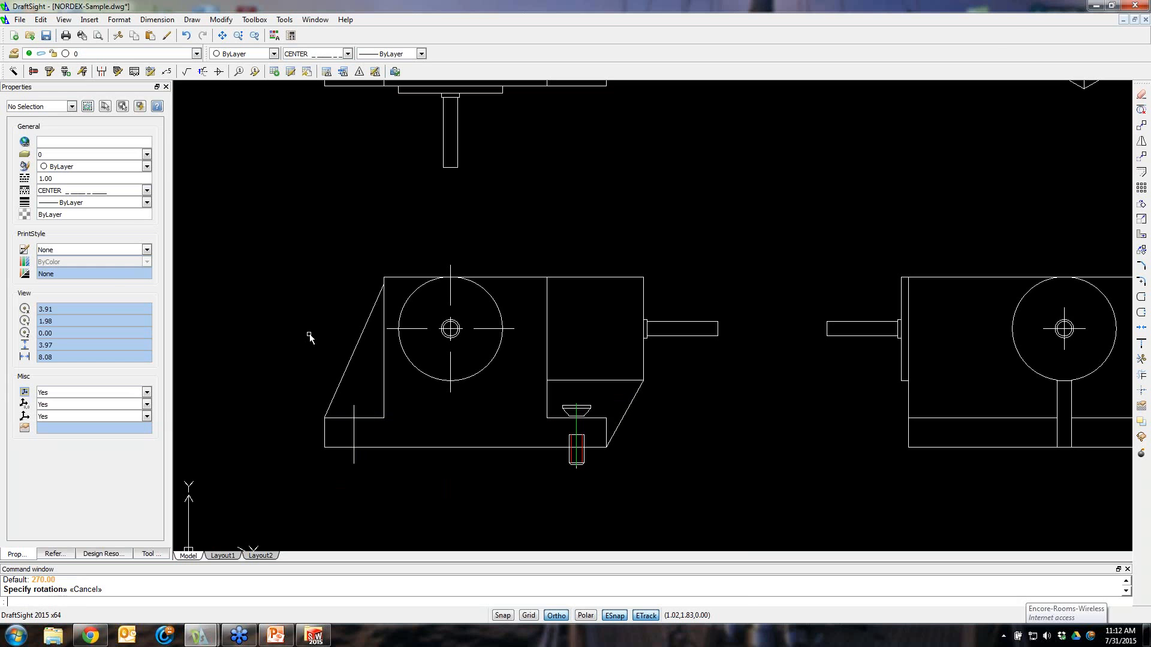
Insert another flat socket screw pointing down through the base plate under the left block of the side view, then end placement
{"action": "key", "text": "Return"}
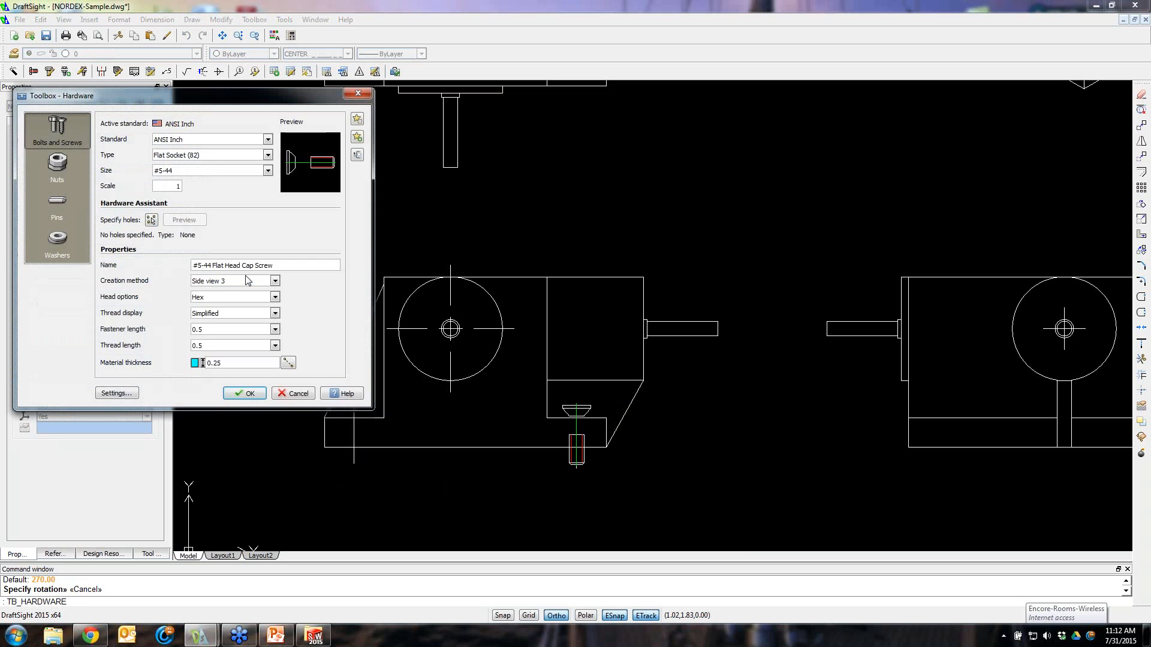
{"action": "left_click", "coordinate": [243, 394]}
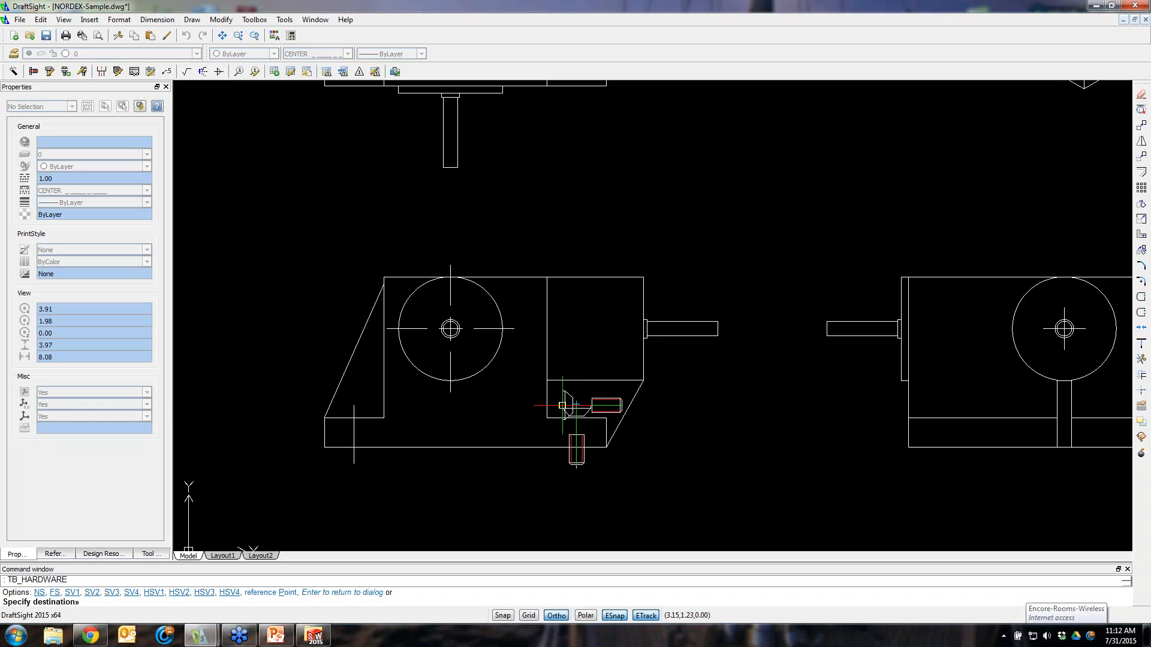
{"action": "left_click", "coordinate": [576, 405]}
{"action": "left_click", "coordinate": [354, 474]}
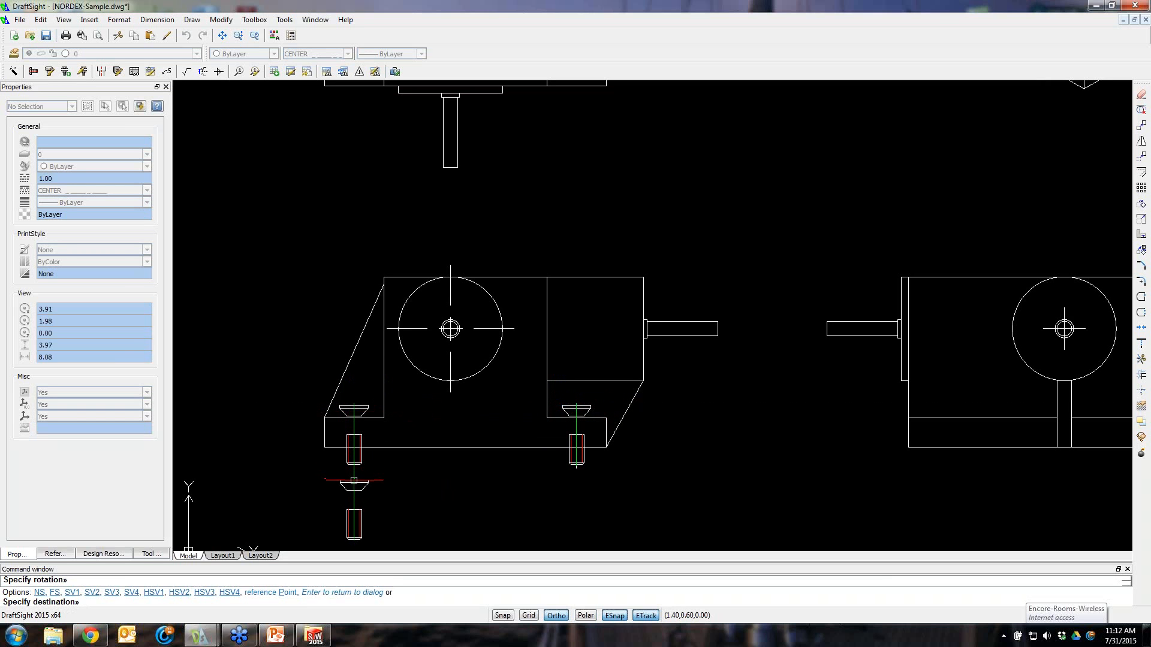
{"action": "key", "text": "Escape"}
Reopen Toolbox Hardware and choose a #6 Flat A (Narrow) washer, then cancel its placement
{"action": "scroll", "coordinate": [429, 437], "scroll_direction": "up", "scroll_amount": 1}
{"action": "scroll", "coordinate": [429, 432], "scroll_direction": "down", "scroll_amount": 1}
{"action": "scroll", "coordinate": [462, 450], "scroll_direction": "down", "scroll_amount": 1}
{"action": "scroll", "coordinate": [489, 463], "scroll_direction": "up", "scroll_amount": 1}
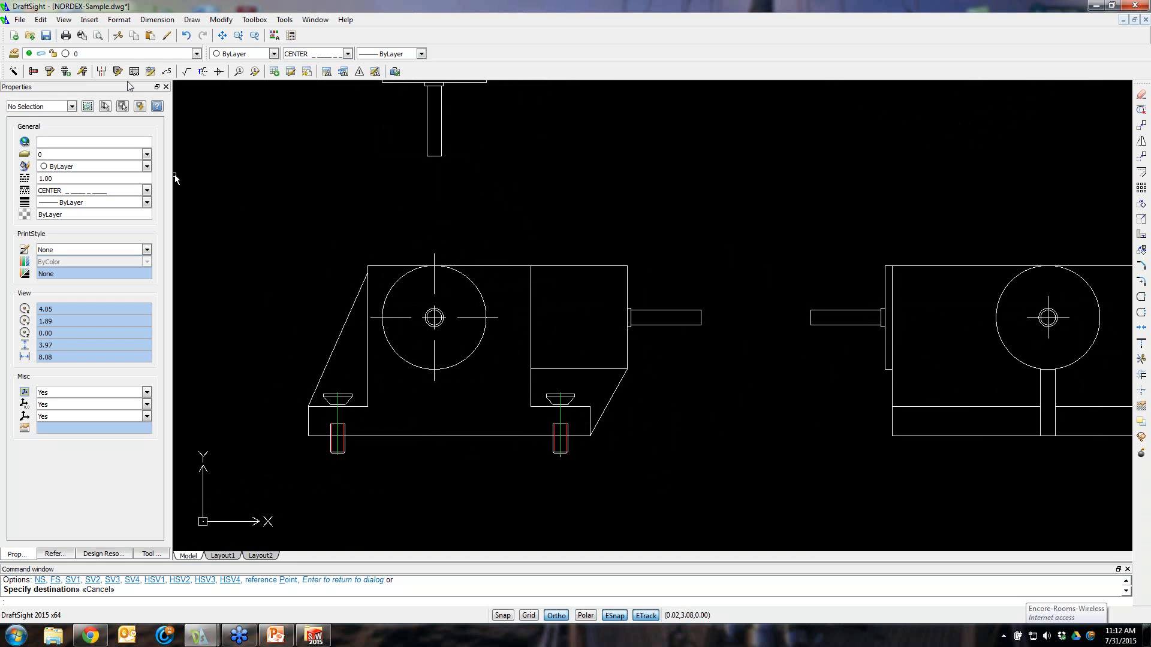
{"action": "left_click", "coordinate": [34, 72]}
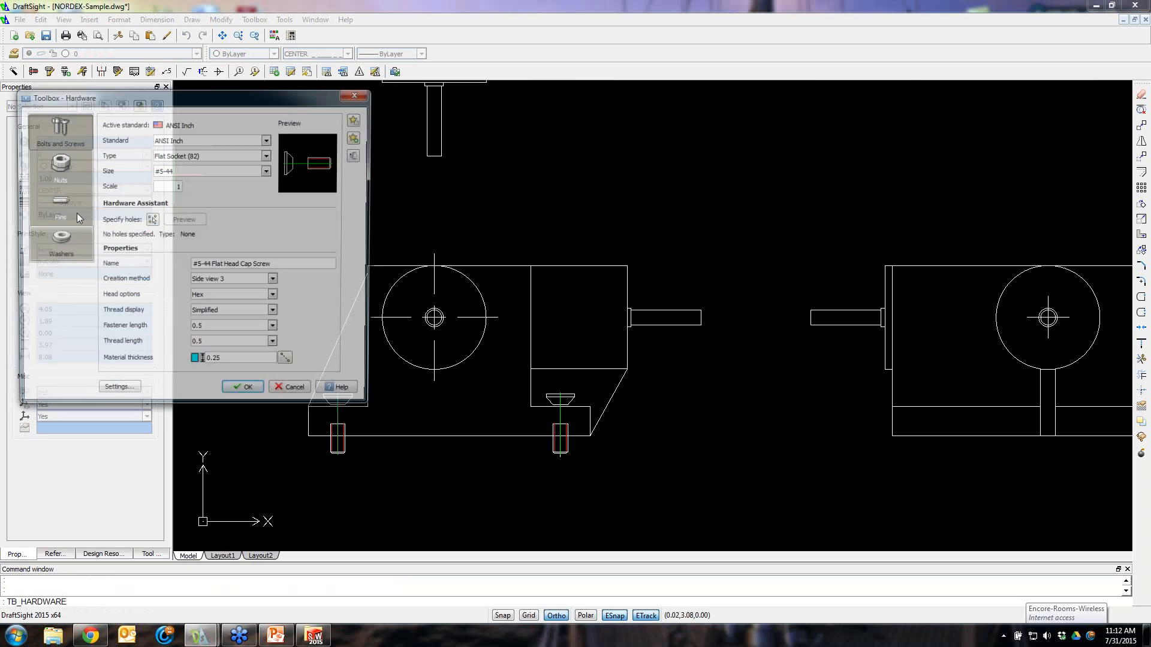
{"action": "left_click", "coordinate": [51, 238]}
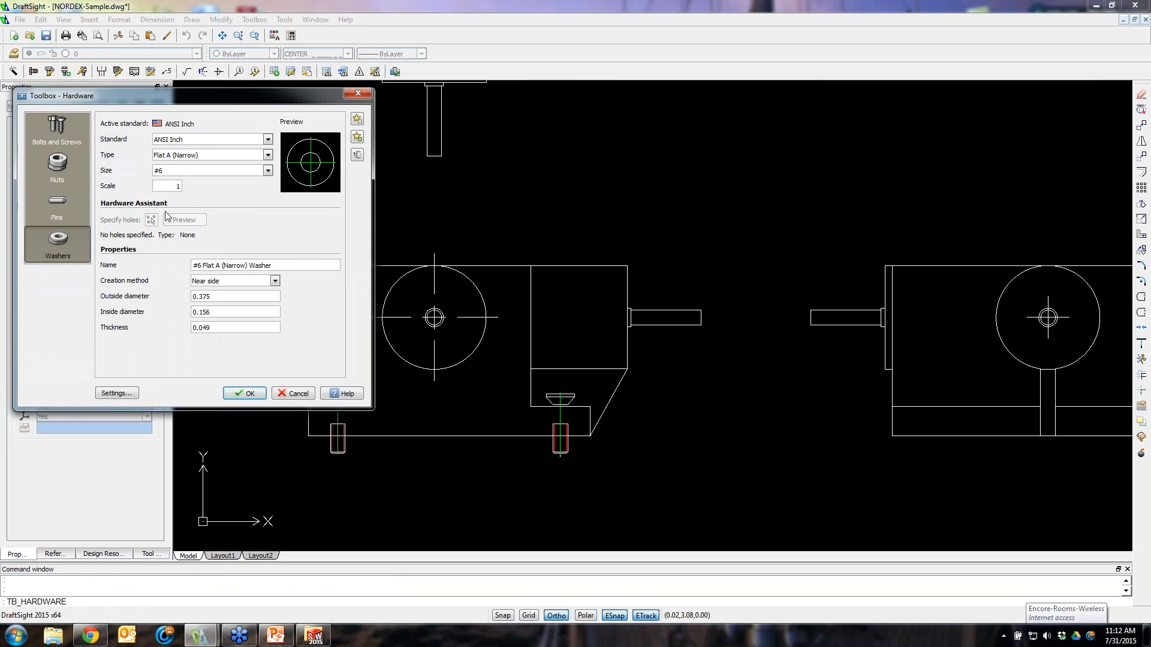
{"action": "left_click", "coordinate": [268, 172]}
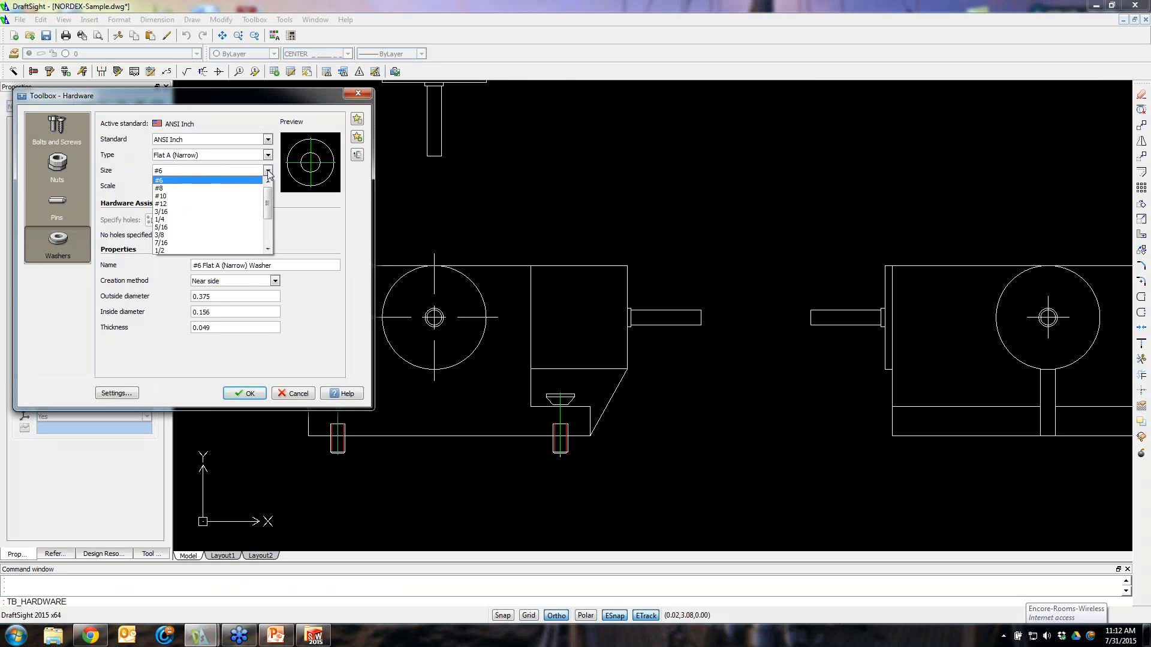
{"action": "left_click", "coordinate": [268, 172]}
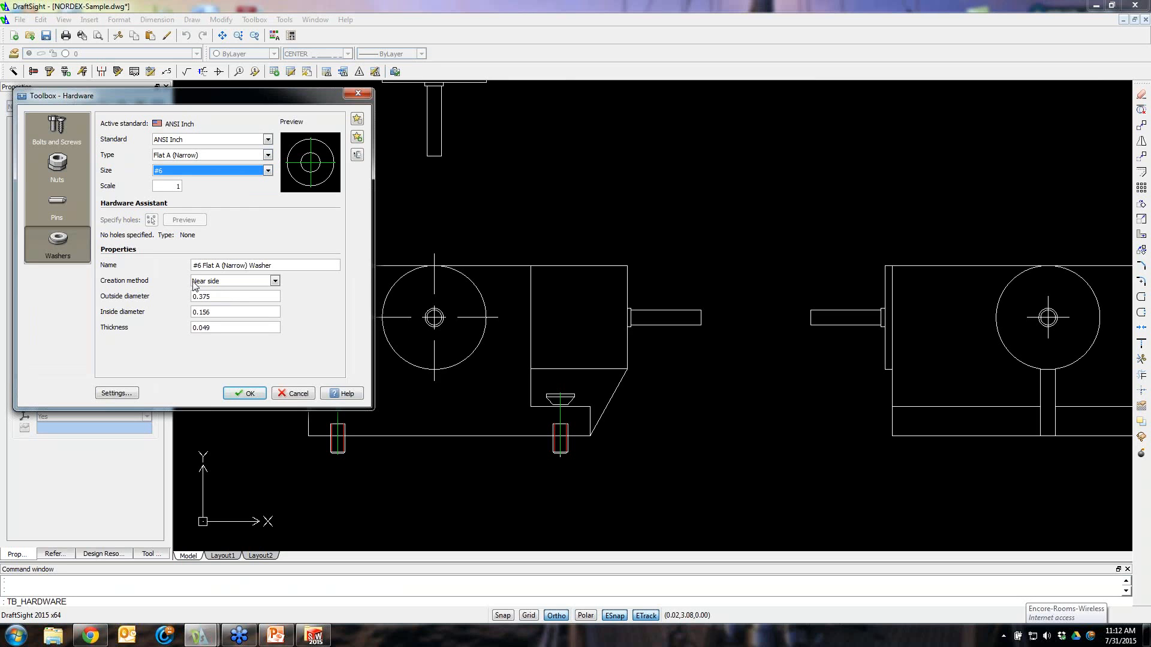
{"action": "left_click", "coordinate": [244, 394]}
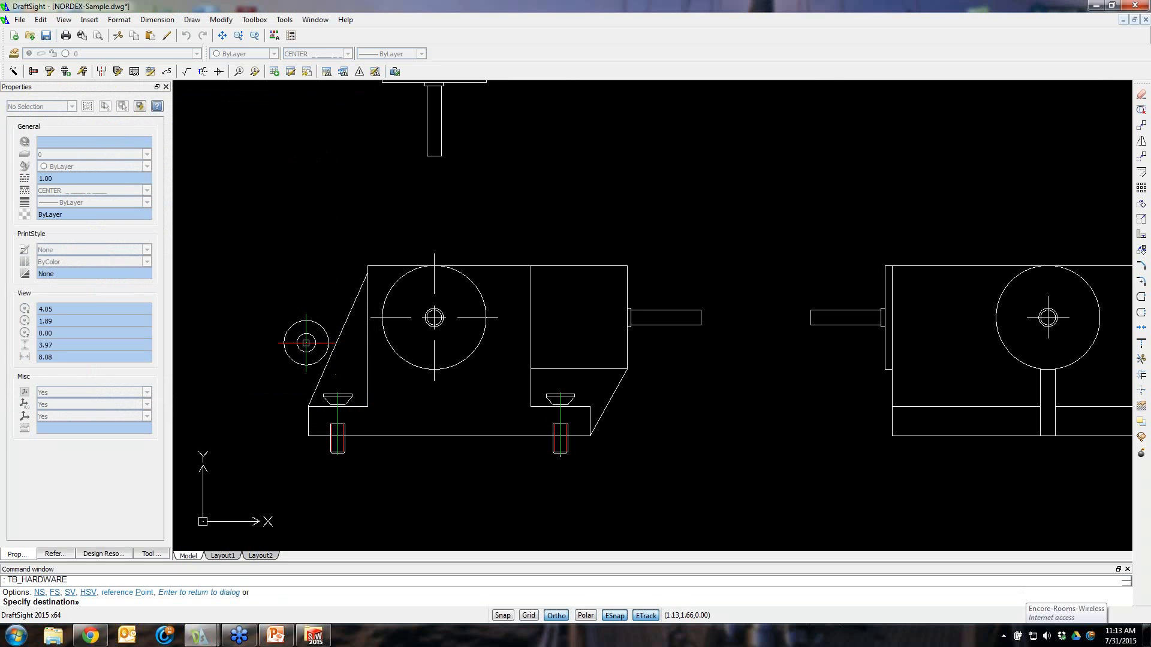
{"action": "key", "text": "Escape"}
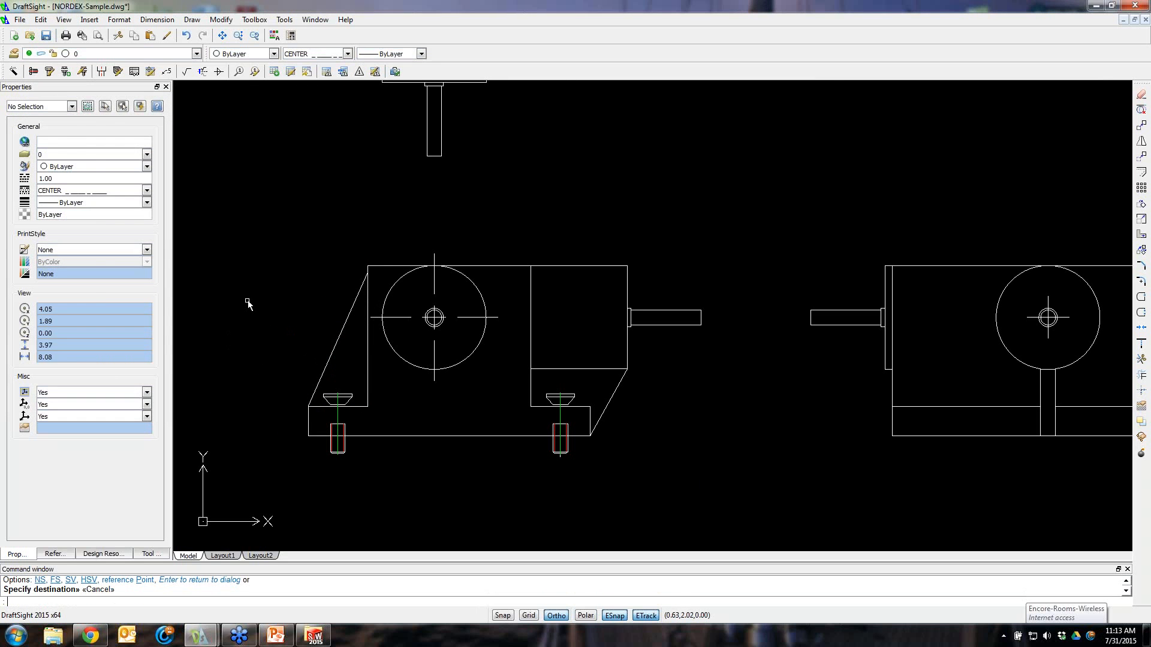
Reopen the washer settings, set the creation method to Side view and accept
{"action": "key", "text": "Return"}
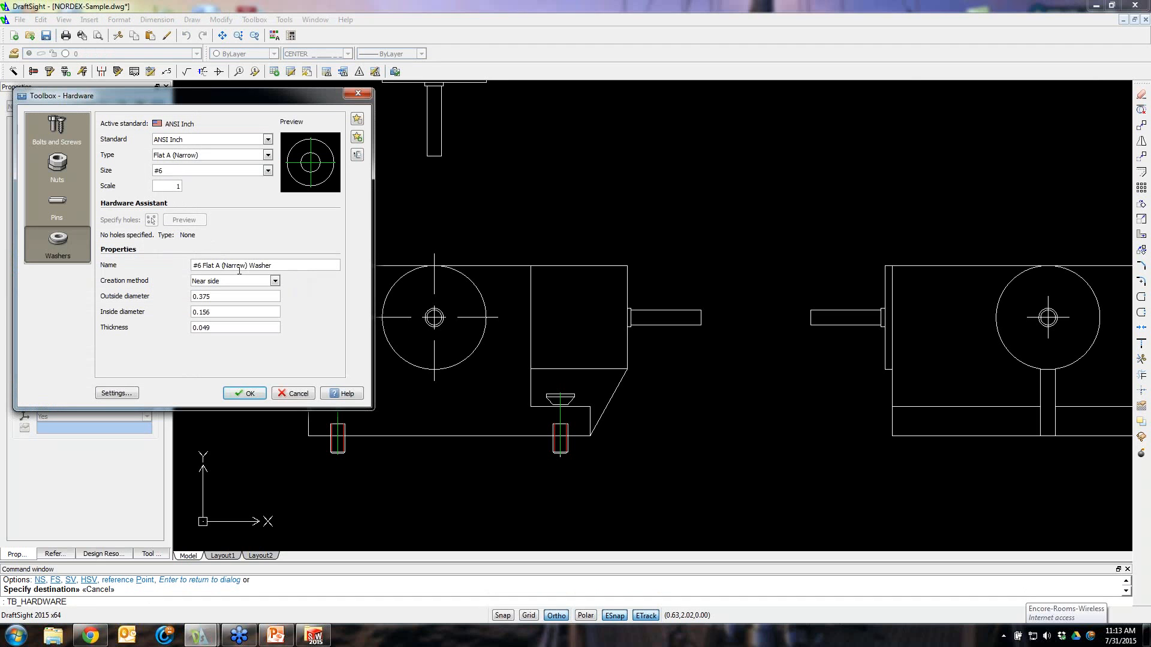
{"action": "left_click", "coordinate": [275, 281]}
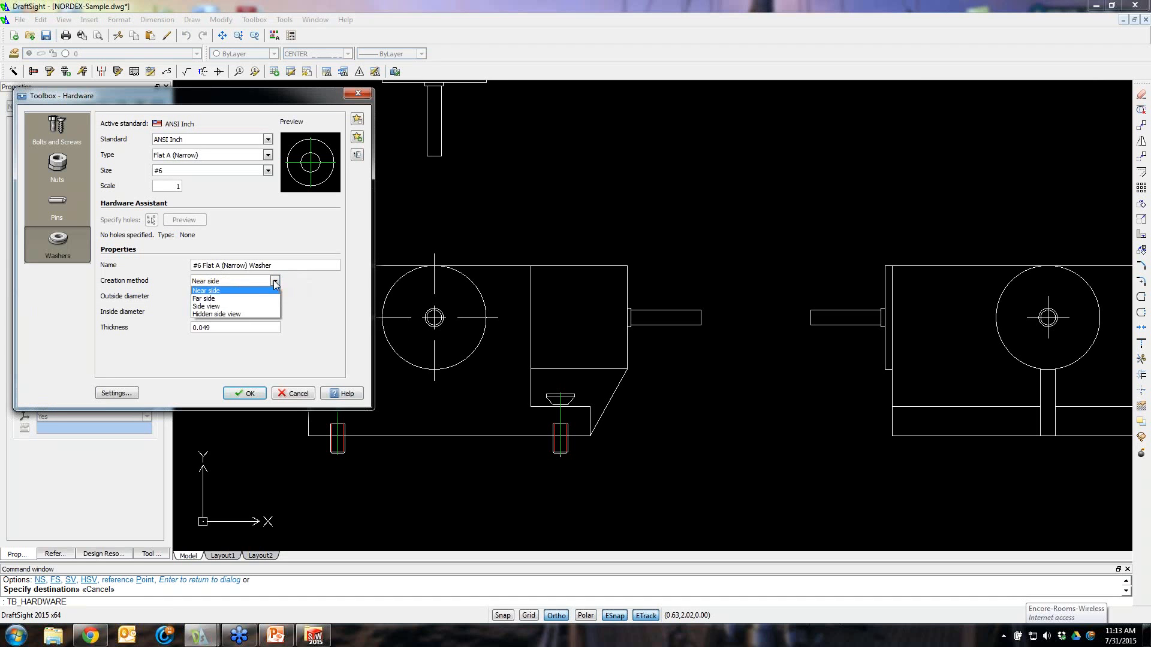
{"action": "left_click", "coordinate": [229, 306]}
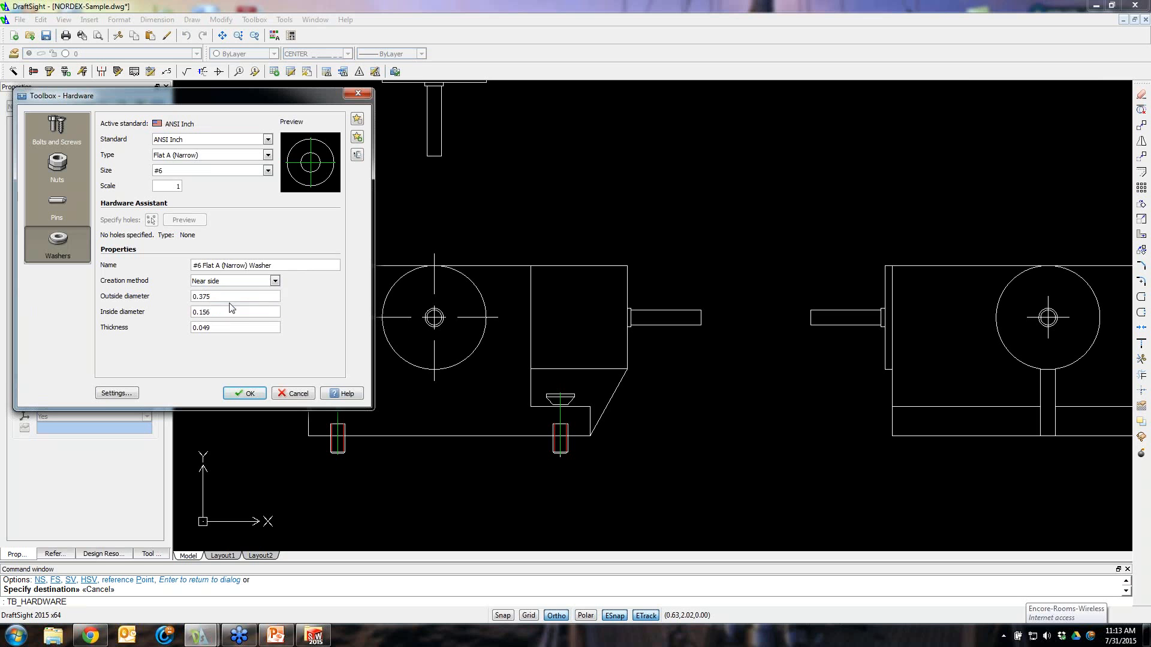
{"action": "left_click", "coordinate": [248, 394]}
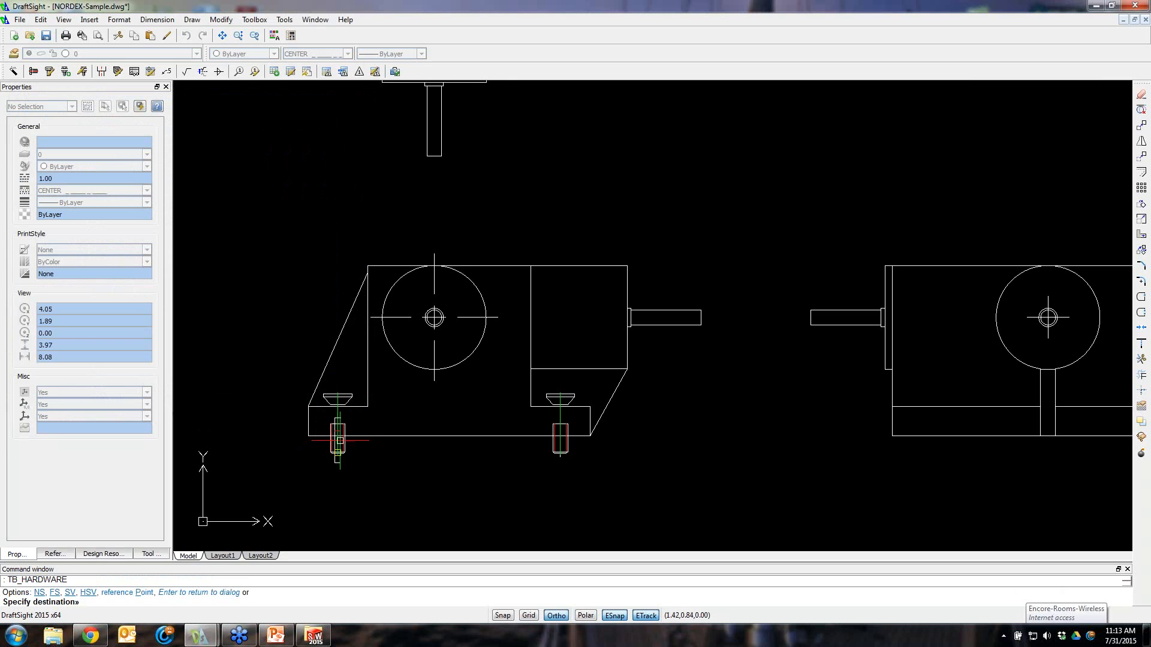
Place side-view washers under the base plate at the left and right screws, rotated vertically
{"action": "left_click", "coordinate": [338, 440]}
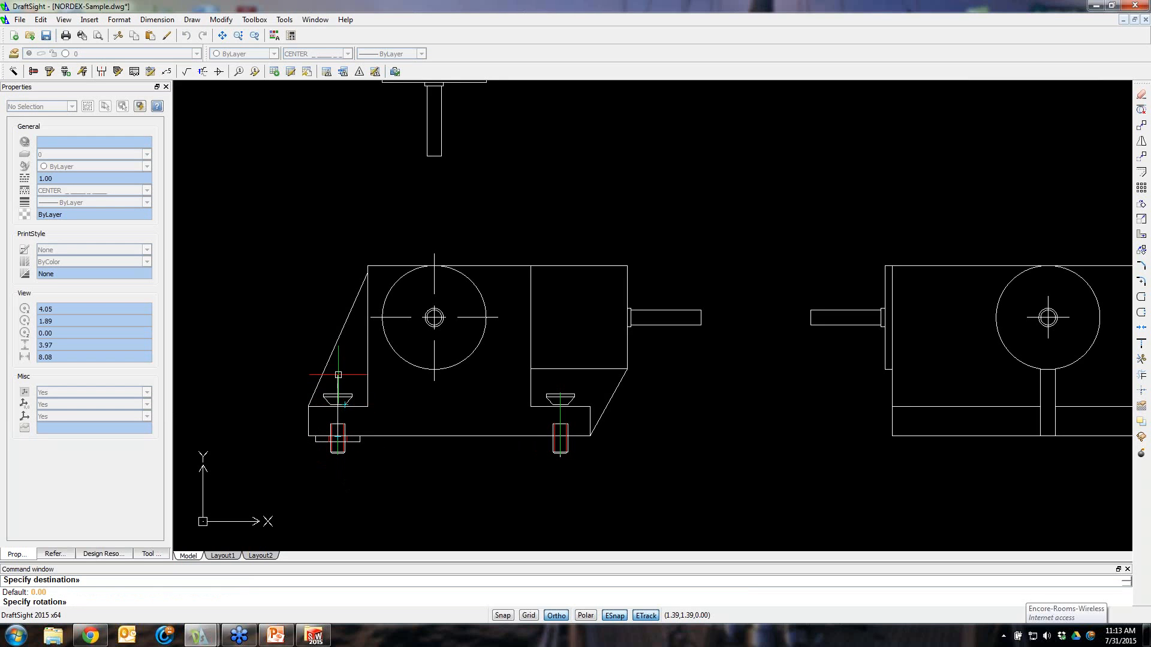
{"action": "left_click", "coordinate": [336, 246]}
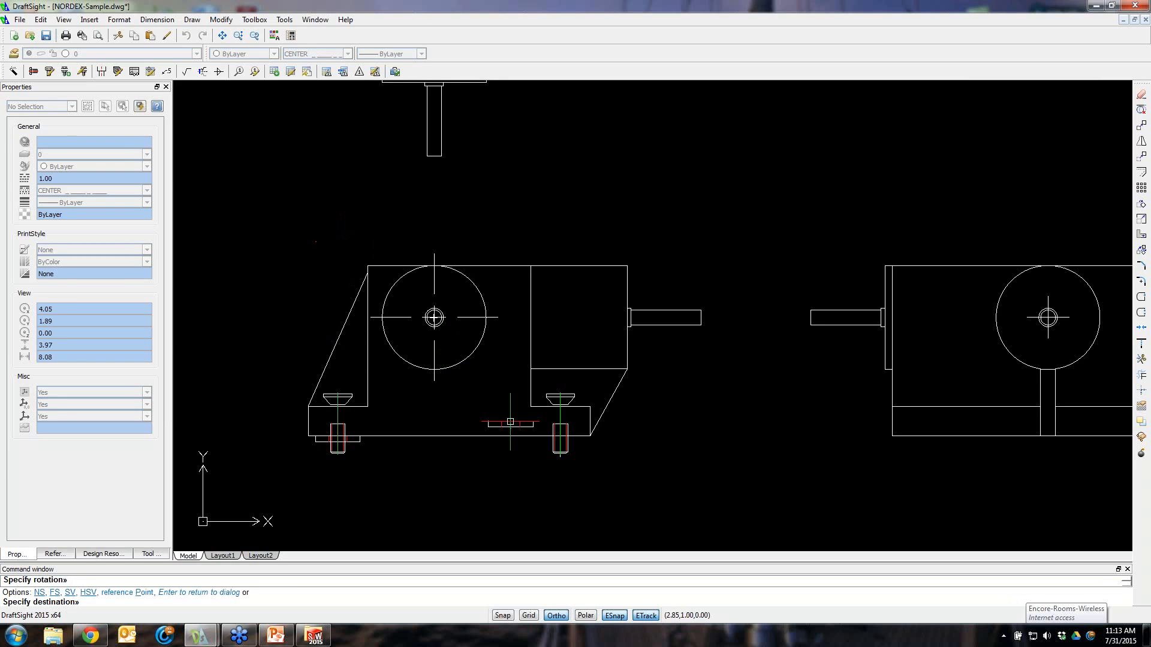
{"action": "left_click", "coordinate": [560, 433]}
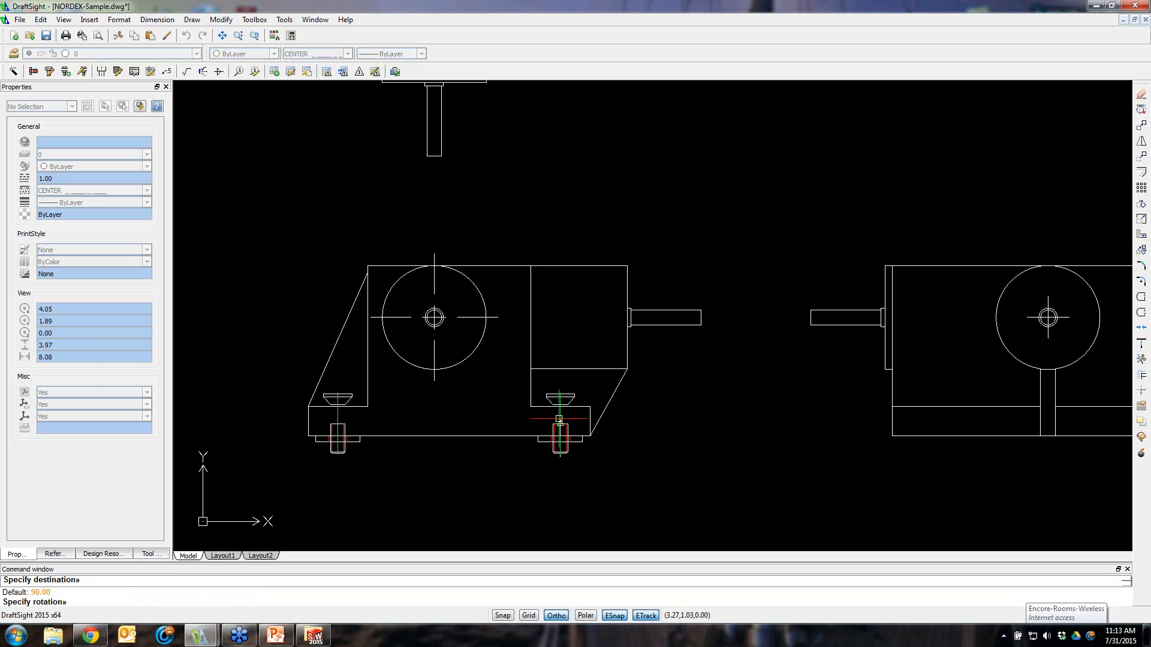
{"action": "left_click", "coordinate": [564, 159]}
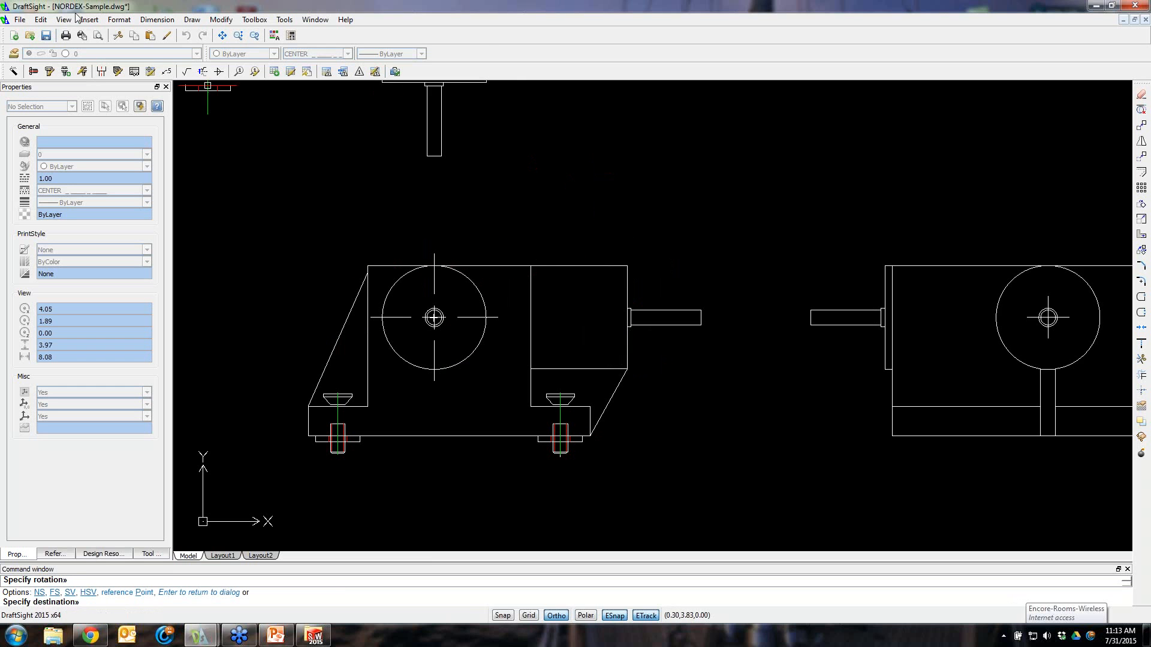
Switch the hardware to a #5-44 Hex Nut with Side view creation method and accept
{"action": "left_click", "coordinate": [35, 70]}
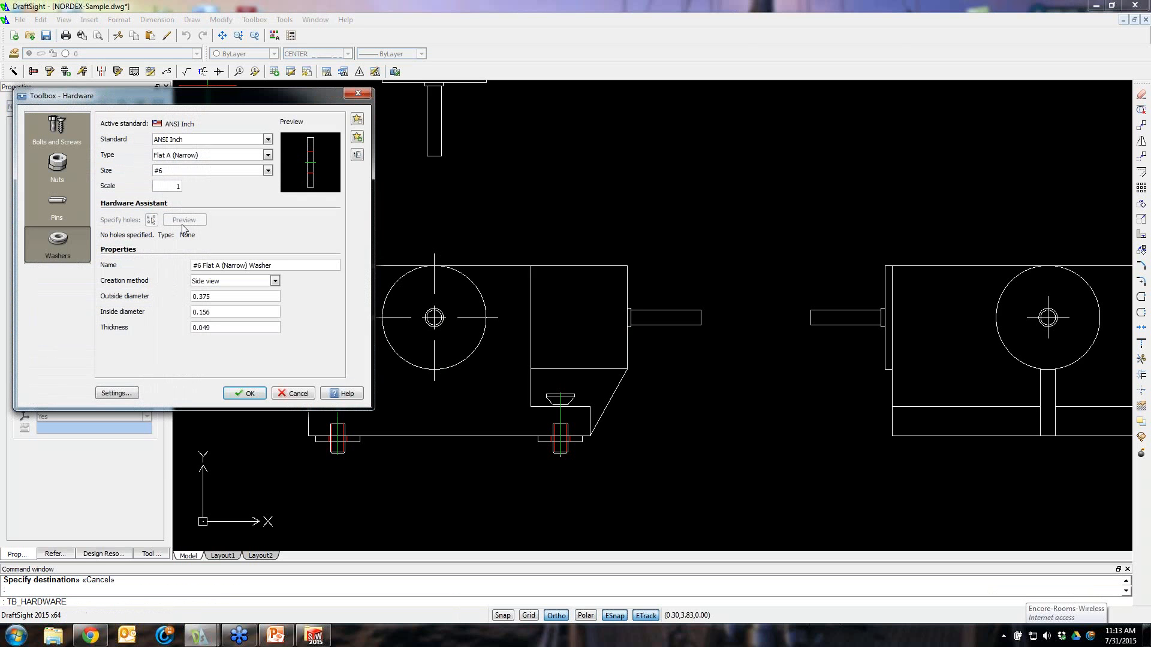
{"action": "left_click", "coordinate": [81, 163]}
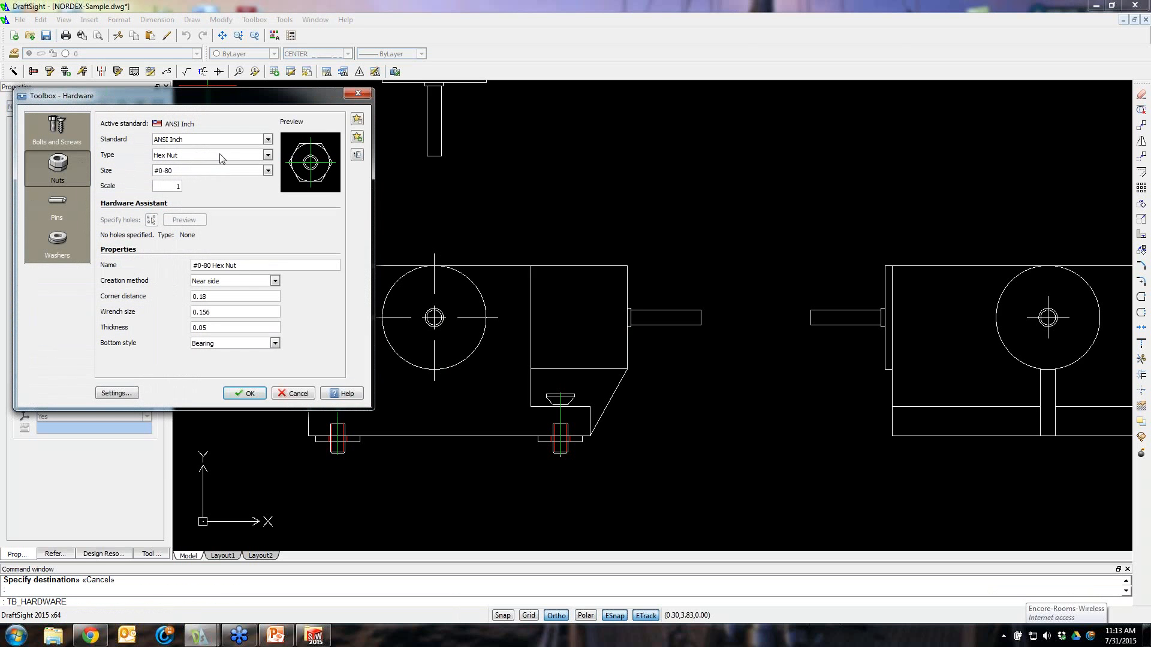
{"action": "left_click", "coordinate": [268, 171]}
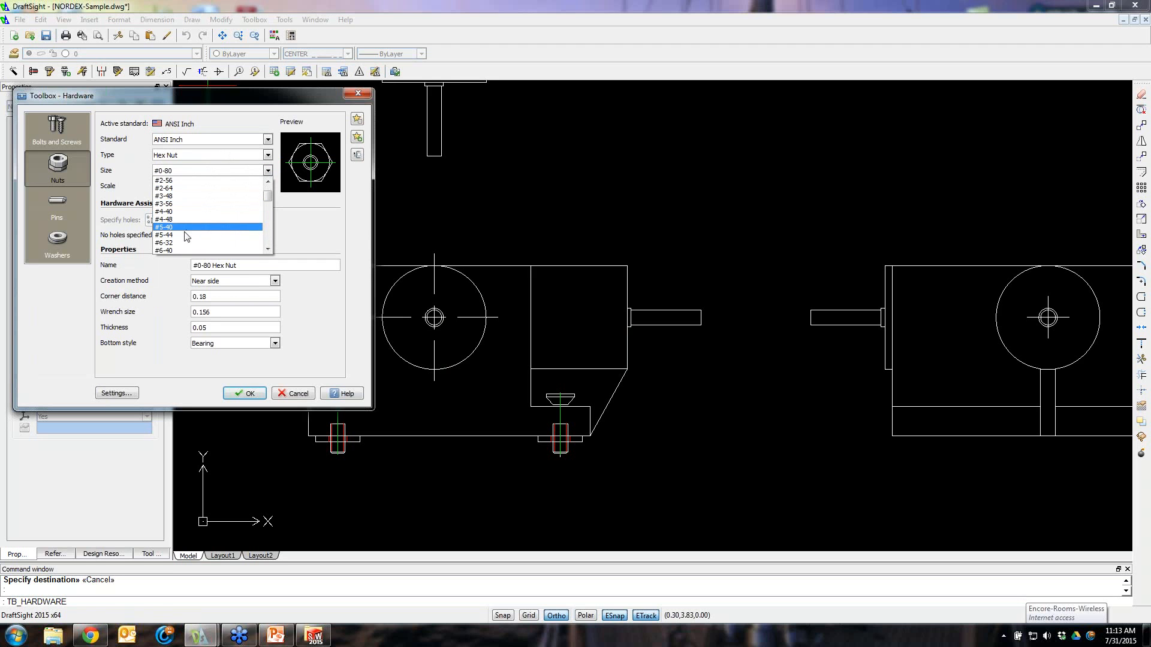
{"action": "left_click", "coordinate": [186, 235]}
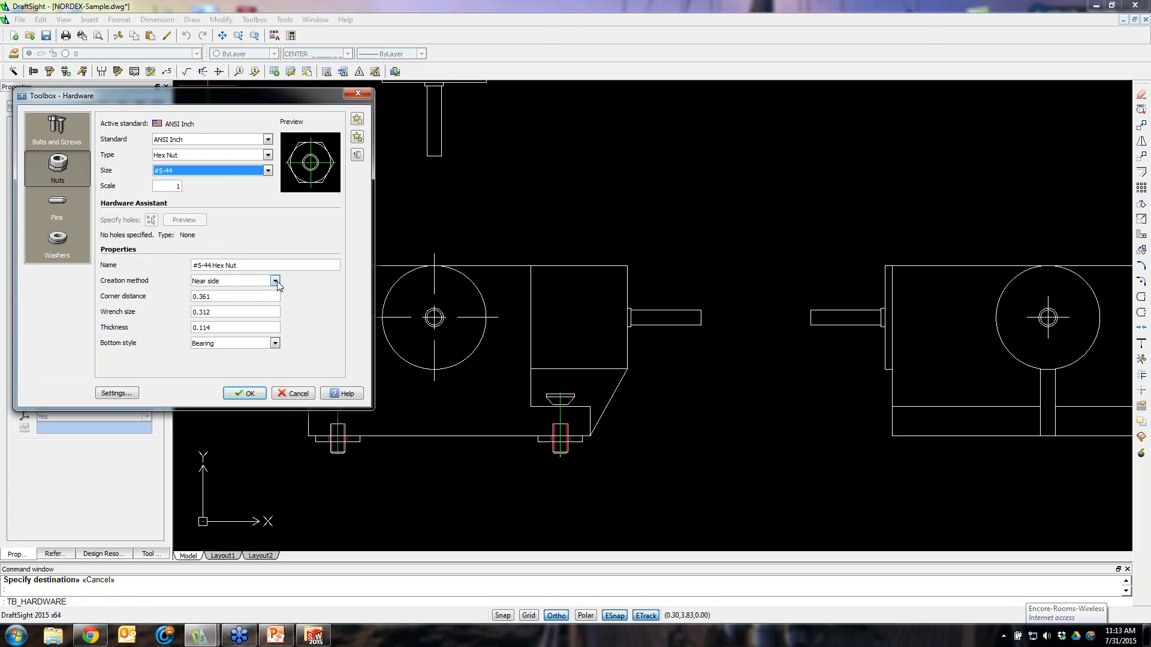
{"action": "left_click", "coordinate": [274, 281]}
{"action": "left_click", "coordinate": [235, 308]}
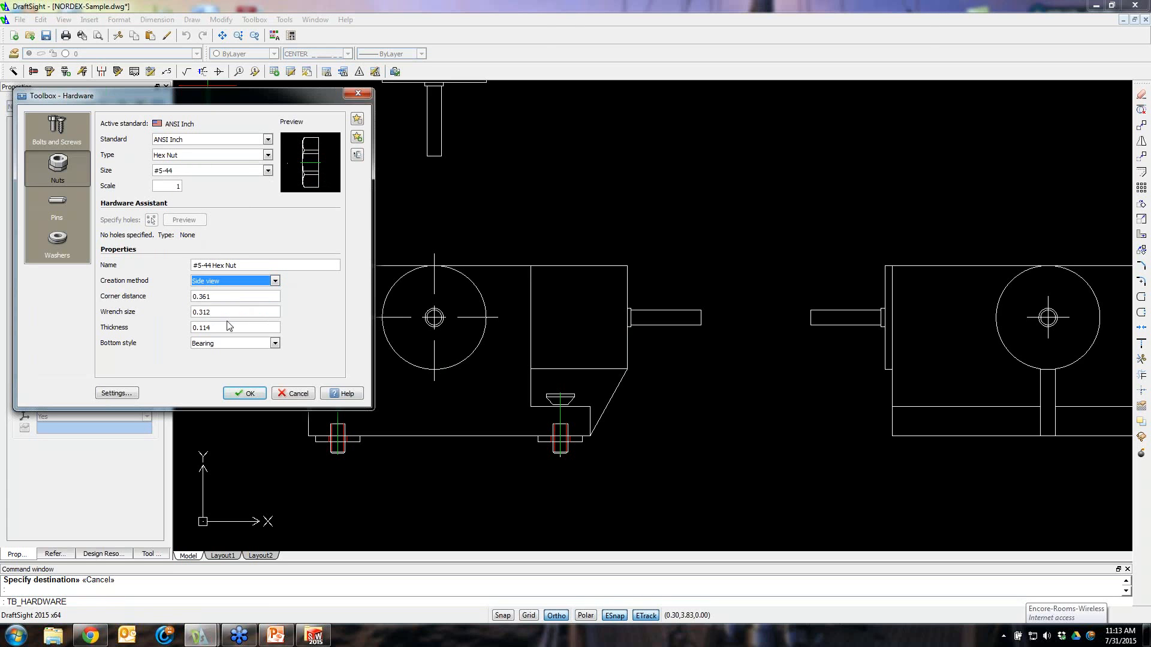
{"action": "left_click", "coordinate": [275, 344]}
{"action": "left_click", "coordinate": [275, 344]}
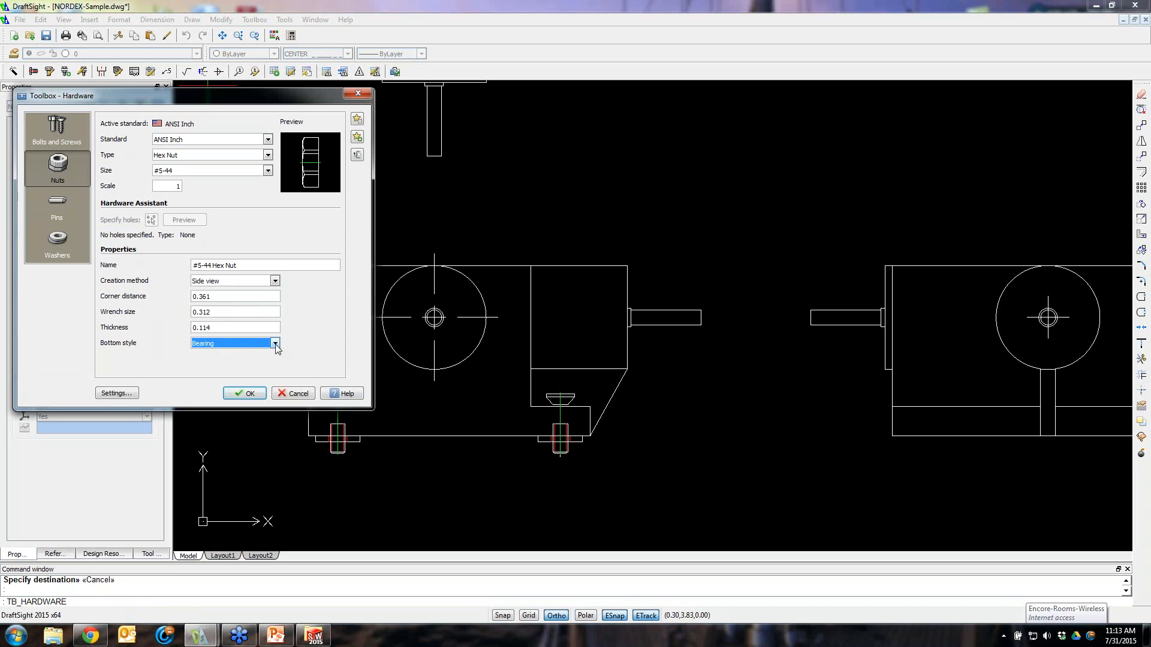
{"action": "left_click", "coordinate": [251, 394]}
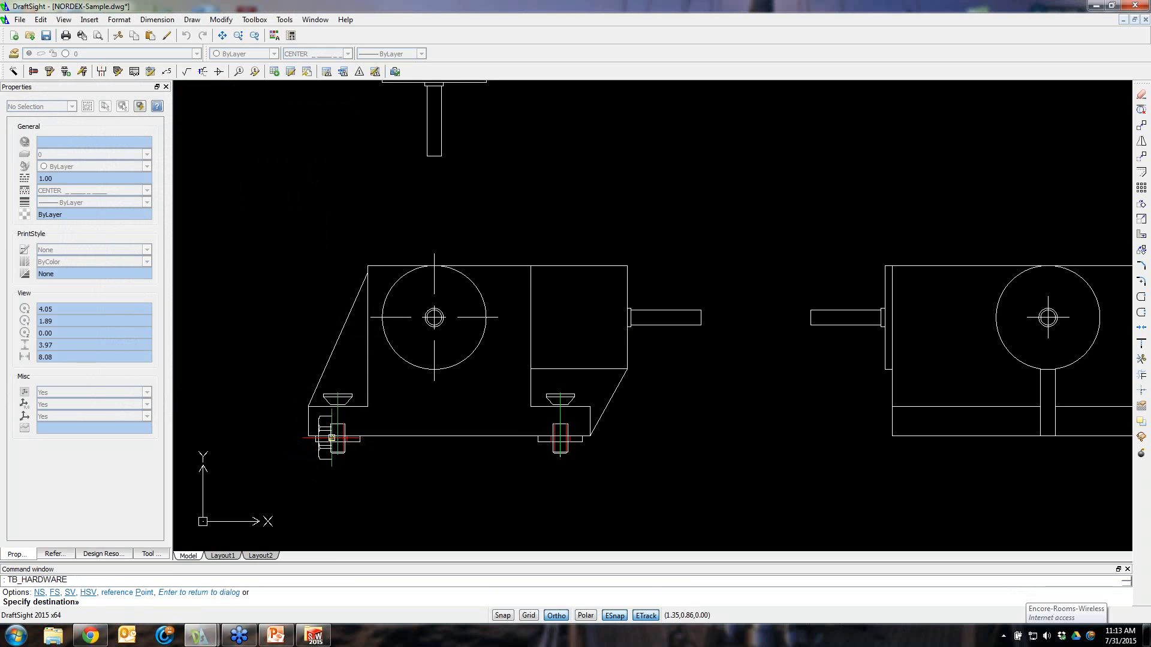
Place hex nuts below the washers on the left and right screws, rotated vertically, then end placement
{"action": "left_click", "coordinate": [337, 444]}
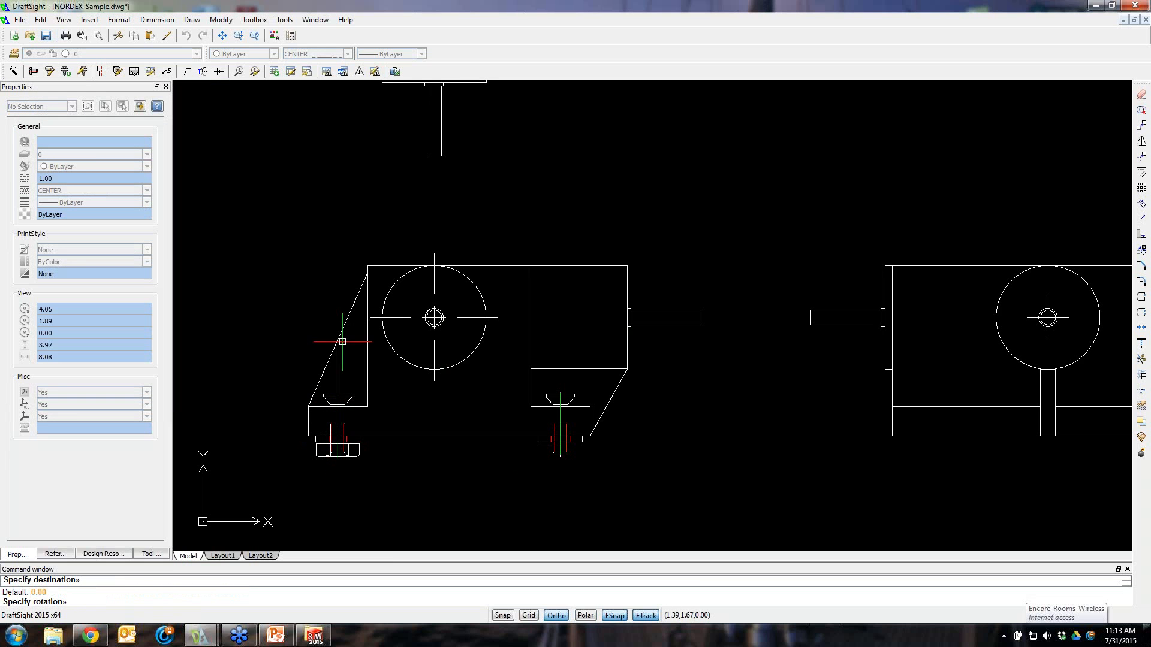
{"action": "left_click", "coordinate": [356, 202]}
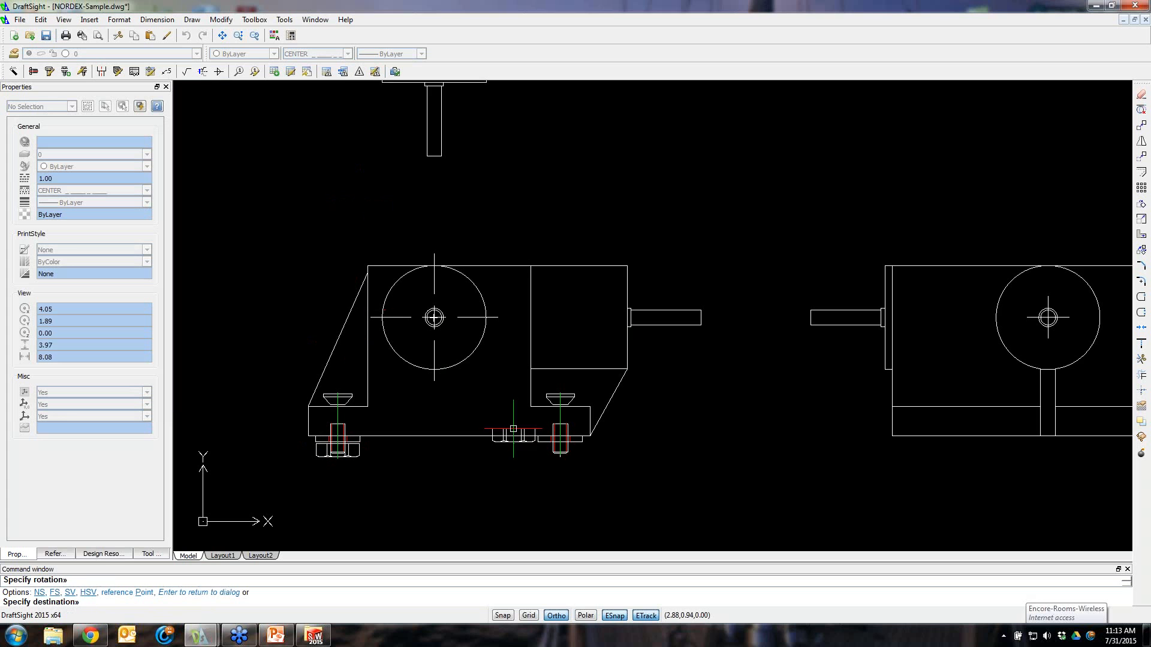
{"action": "left_click", "coordinate": [560, 444]}
{"action": "left_click", "coordinate": [558, 200]}
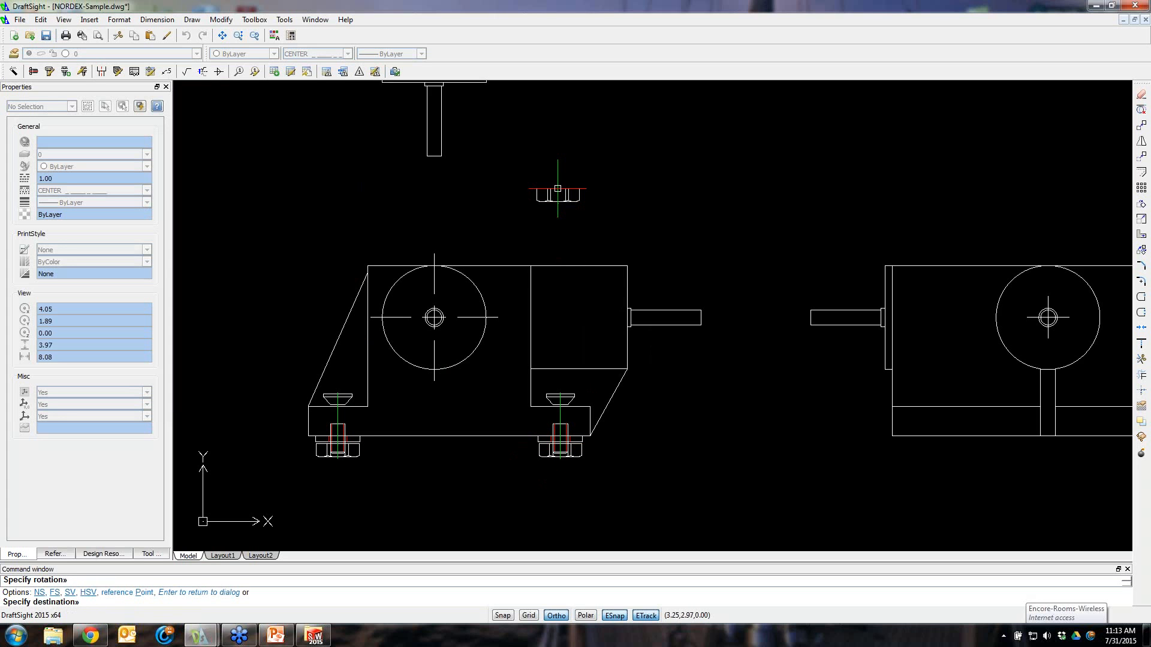
{"action": "key", "text": "Escape"}
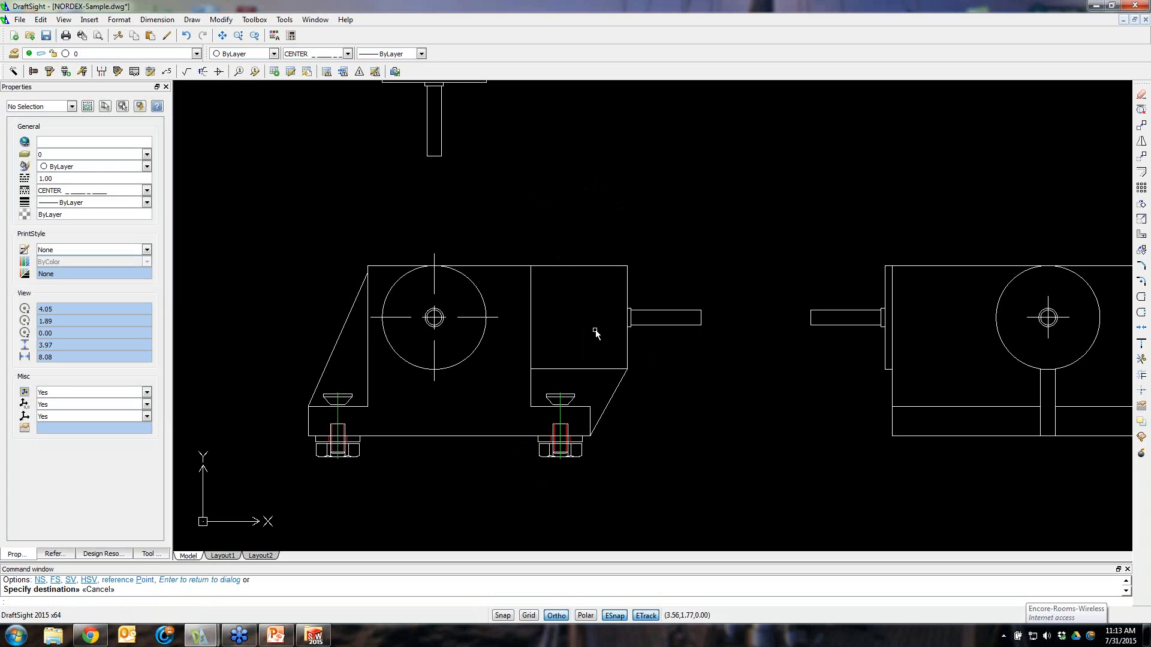
Start the Toolbox Insert Balloon command and open its settings
{"action": "scroll", "coordinate": [581, 344], "scroll_direction": "up", "scroll_amount": 2}
{"action": "scroll", "coordinate": [578, 355], "scroll_direction": "down", "scroll_amount": 5}
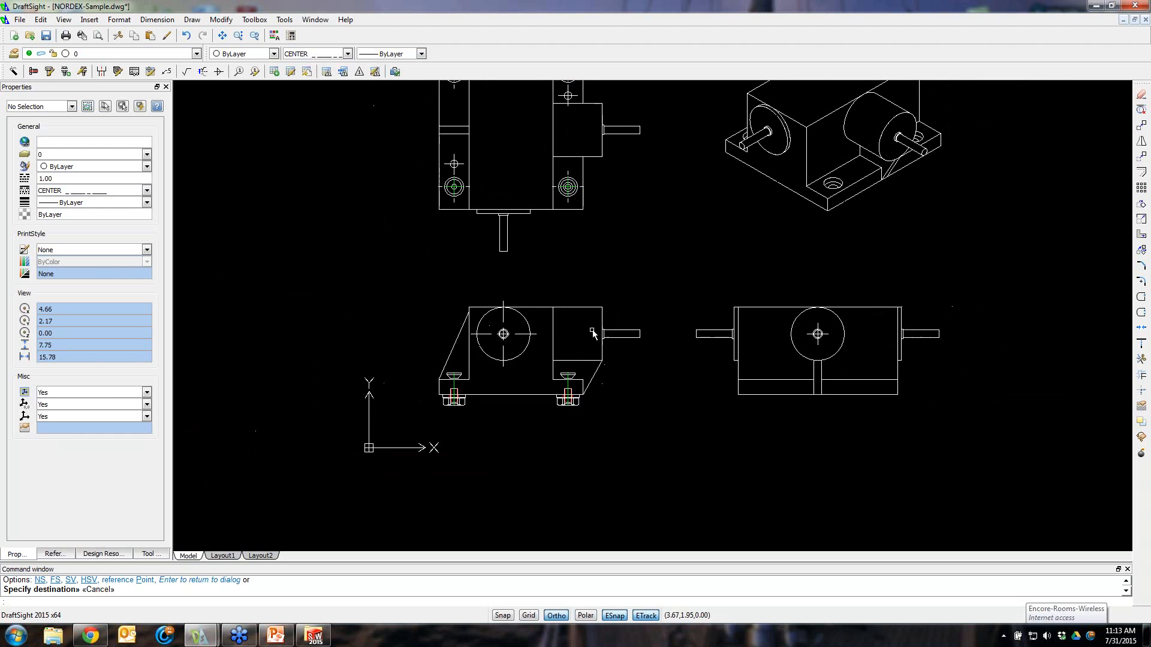
{"action": "scroll", "coordinate": [577, 275], "scroll_direction": "down", "scroll_amount": 1}
{"action": "scroll", "coordinate": [642, 371], "scroll_direction": "up", "scroll_amount": 1}
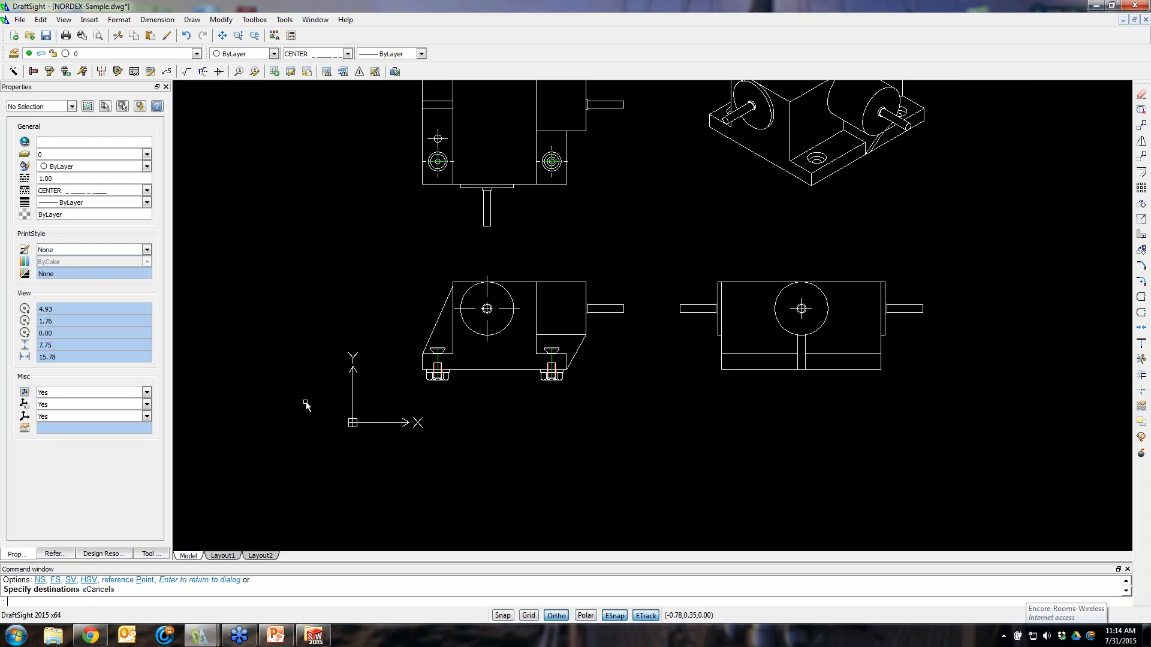
{"action": "left_click", "coordinate": [303, 277]}
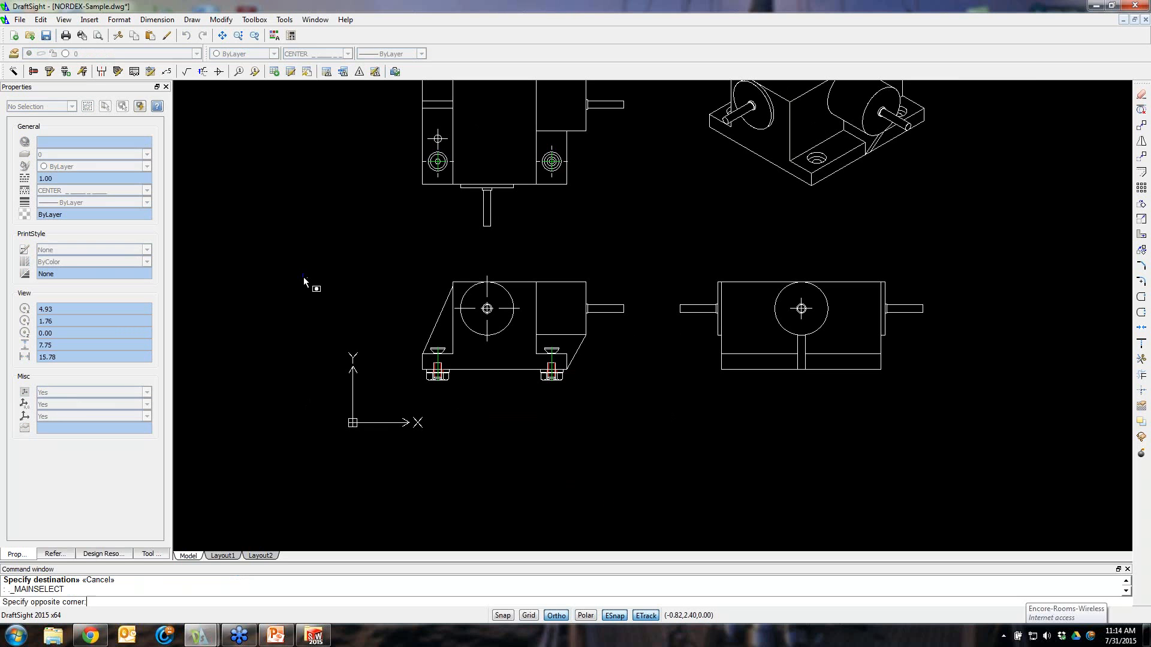
{"action": "key", "text": "Escape"}
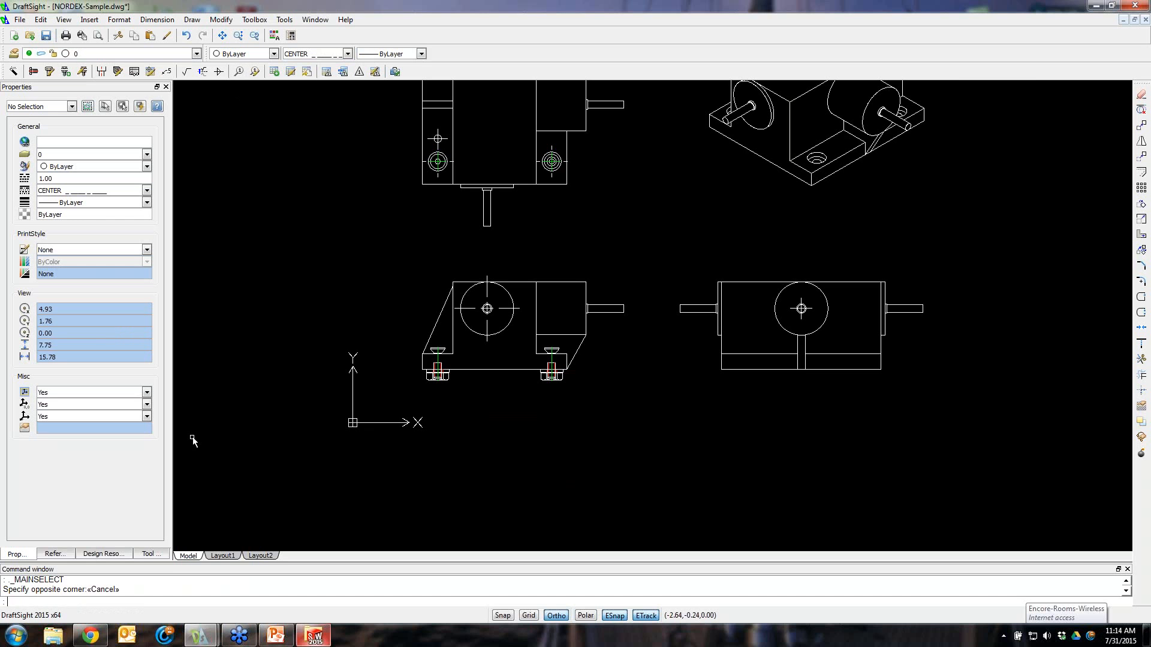
{"action": "left_click", "coordinate": [239, 72]}
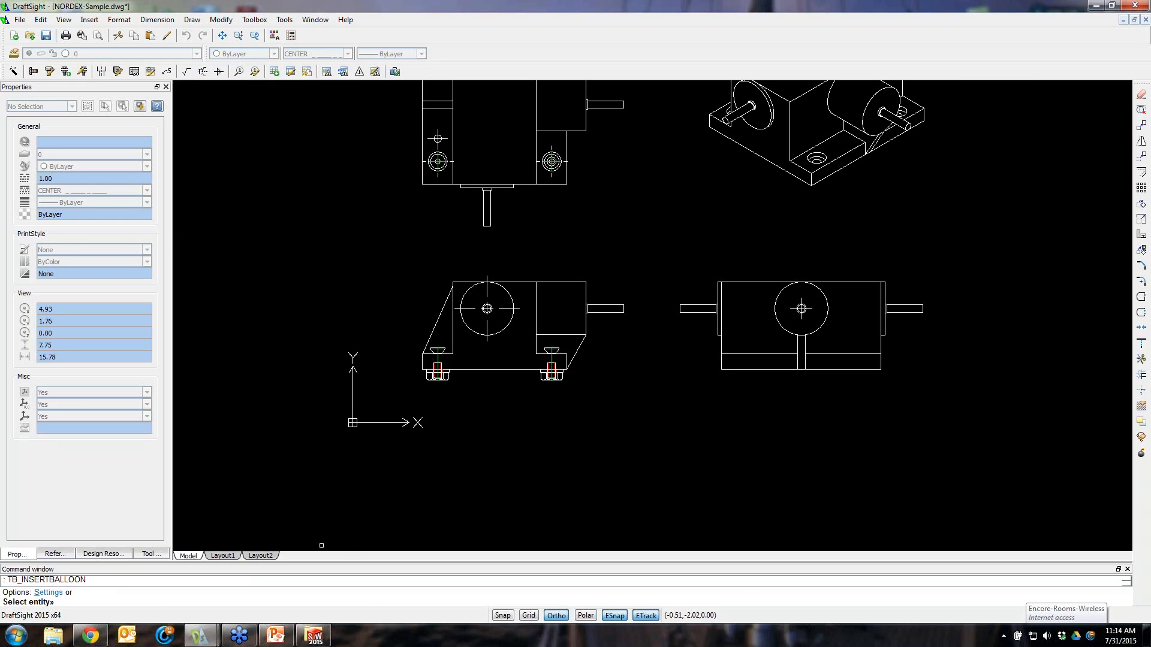
{"action": "type", "text": "s"}
{"action": "key", "text": "Return"}
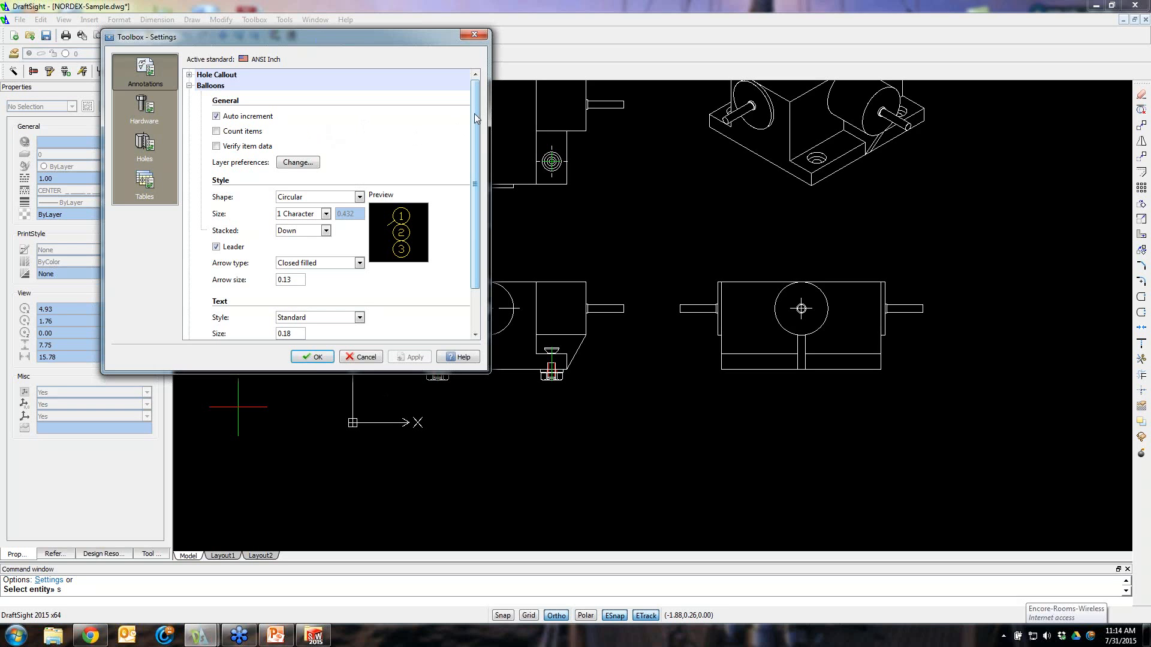
Set the balloon stacking direction to Down in the Toolbox settings
{"action": "scroll", "coordinate": [478, 103], "scroll_direction": "down", "scroll_amount": 1}
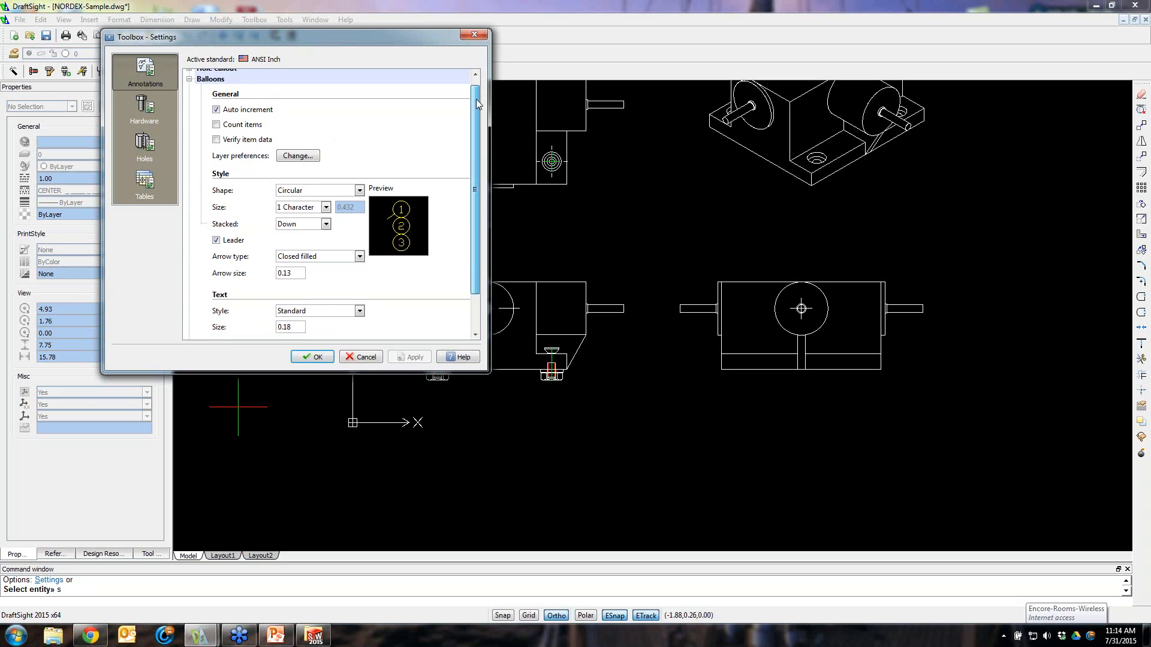
{"action": "scroll", "coordinate": [376, 150], "scroll_direction": "down", "scroll_amount": 3}
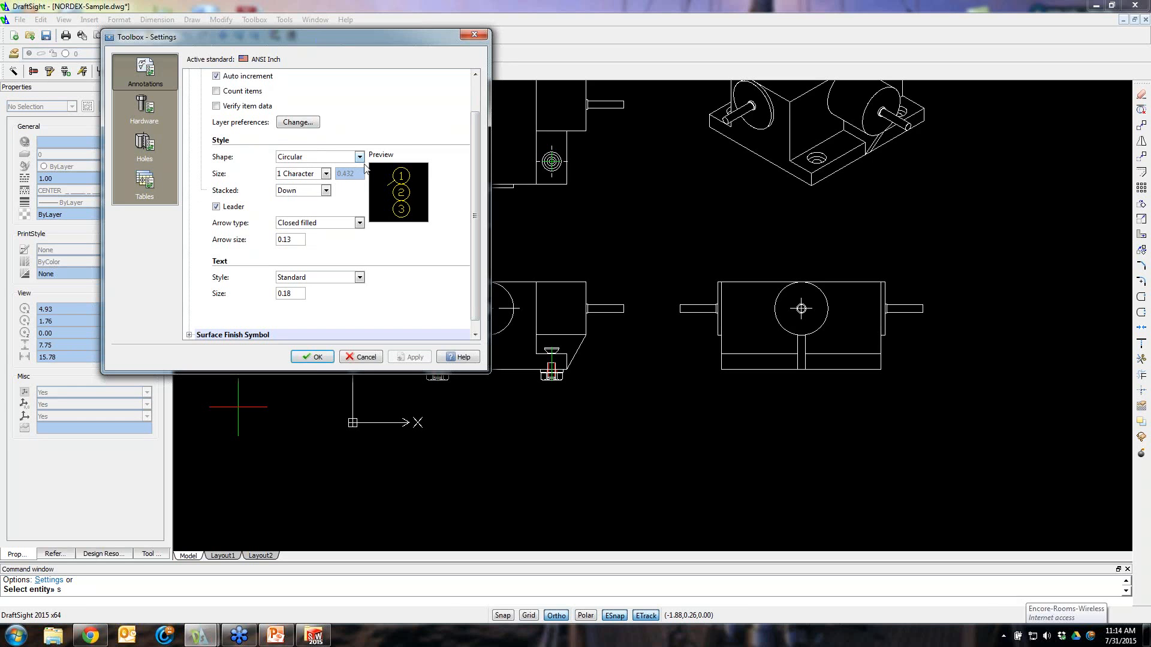
{"action": "left_click", "coordinate": [325, 191]}
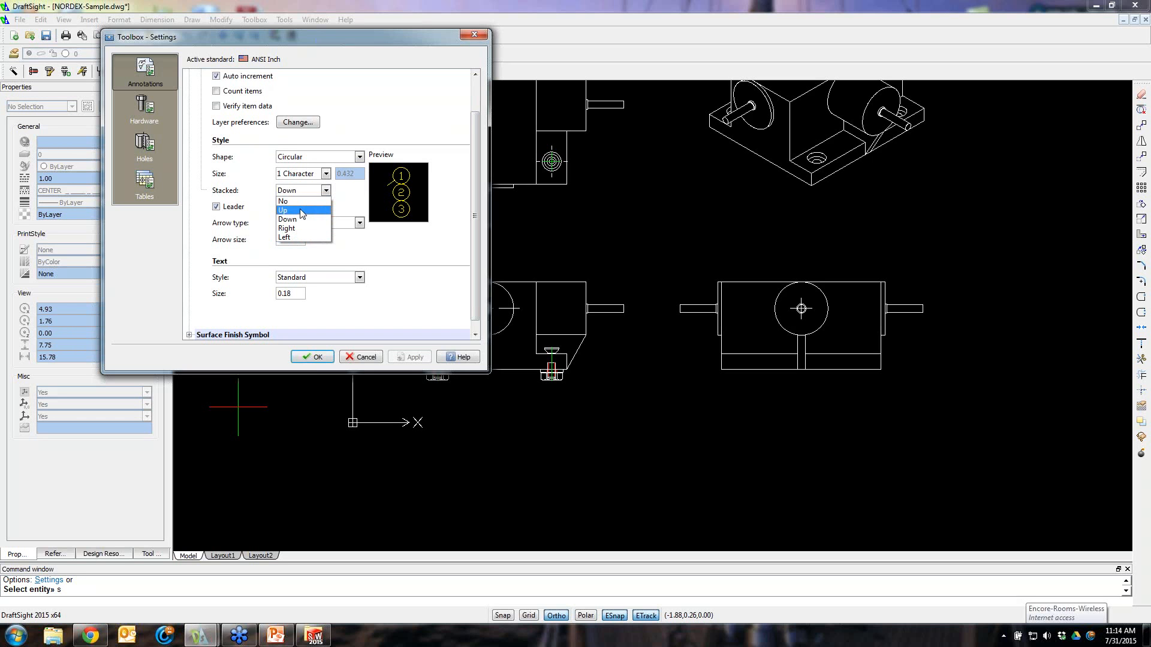
{"action": "left_click", "coordinate": [302, 220]}
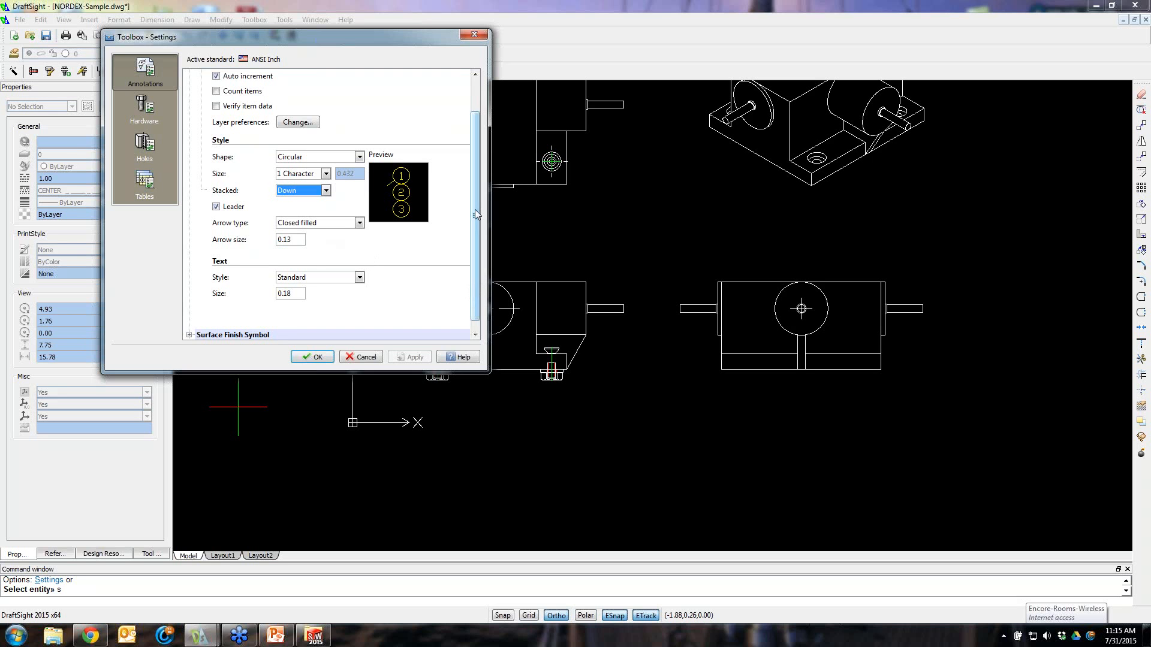
{"action": "scroll", "coordinate": [473, 143], "scroll_direction": "up", "scroll_amount": 2}
Set the Bill of Materials text case to UPPER CASE, apply, and accept the Toolbox settings
{"action": "left_click", "coordinate": [161, 111]}
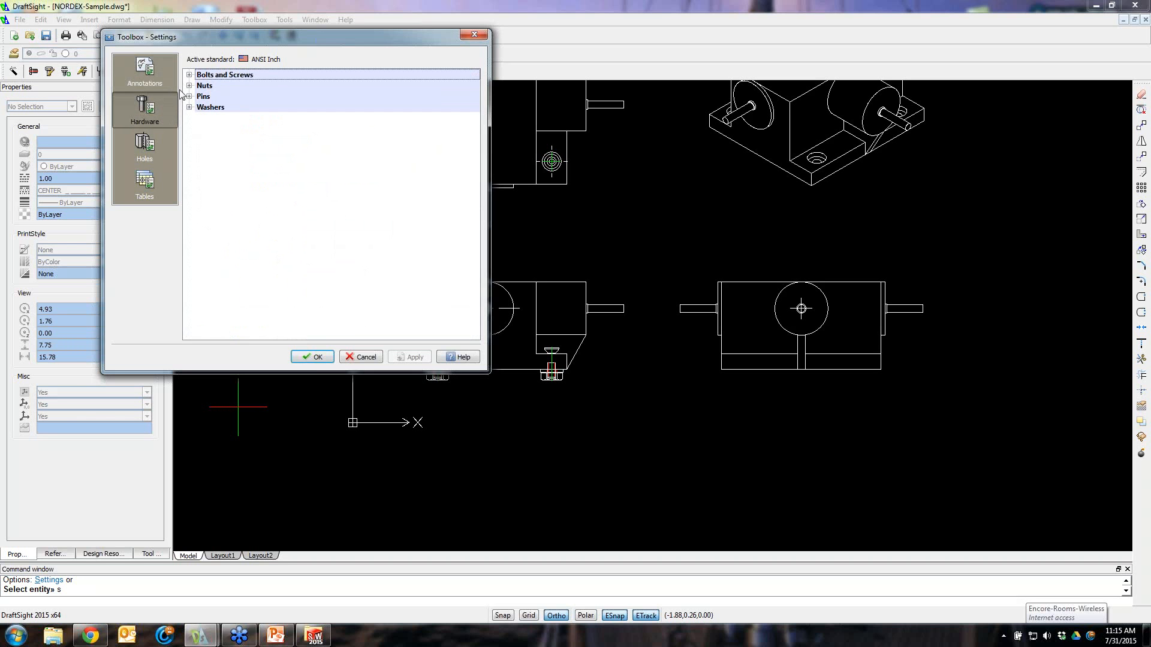
{"action": "left_click", "coordinate": [143, 188]}
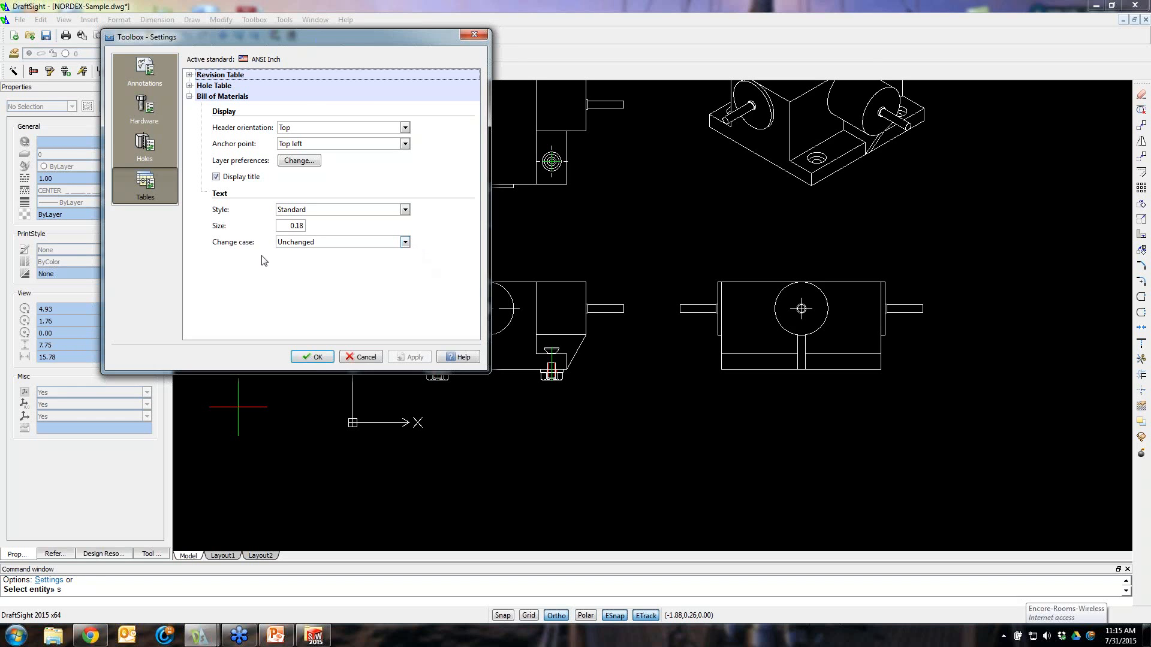
{"action": "left_click", "coordinate": [406, 243]}
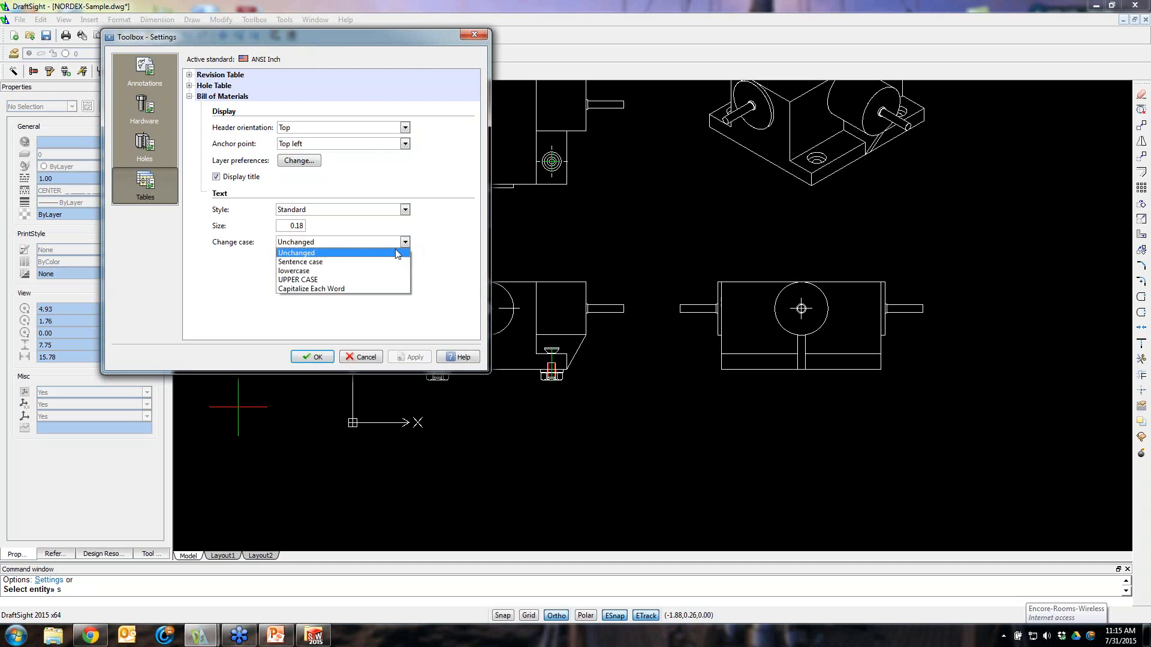
{"action": "left_click", "coordinate": [309, 280]}
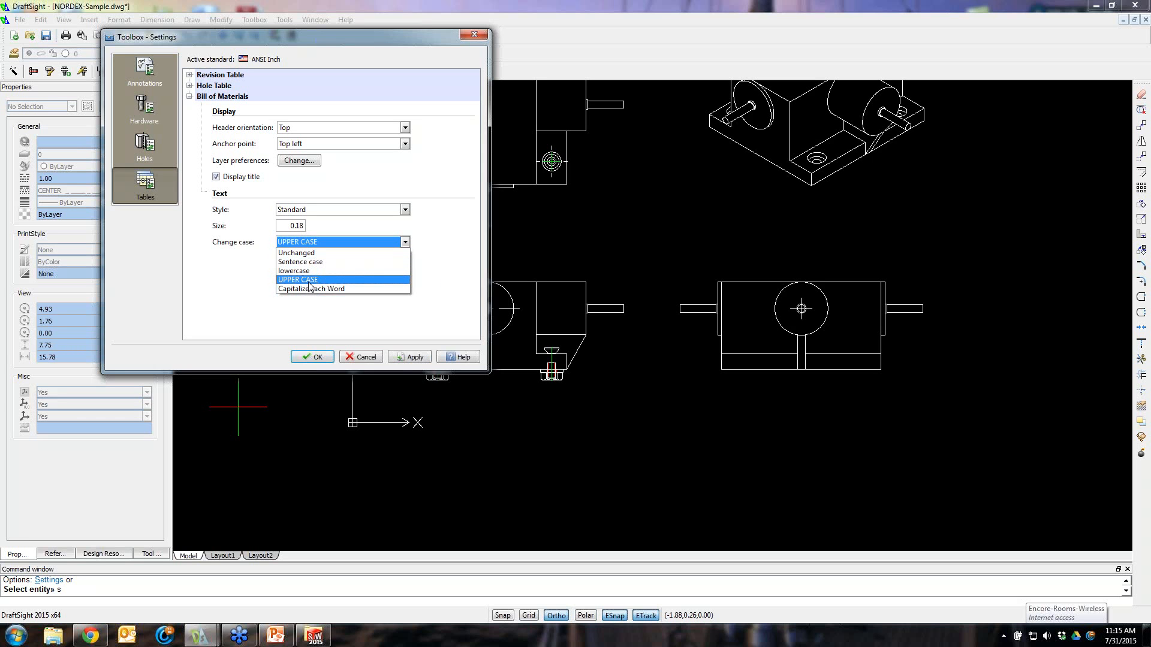
{"action": "left_click", "coordinate": [396, 360]}
{"action": "left_click", "coordinate": [575, 324]}
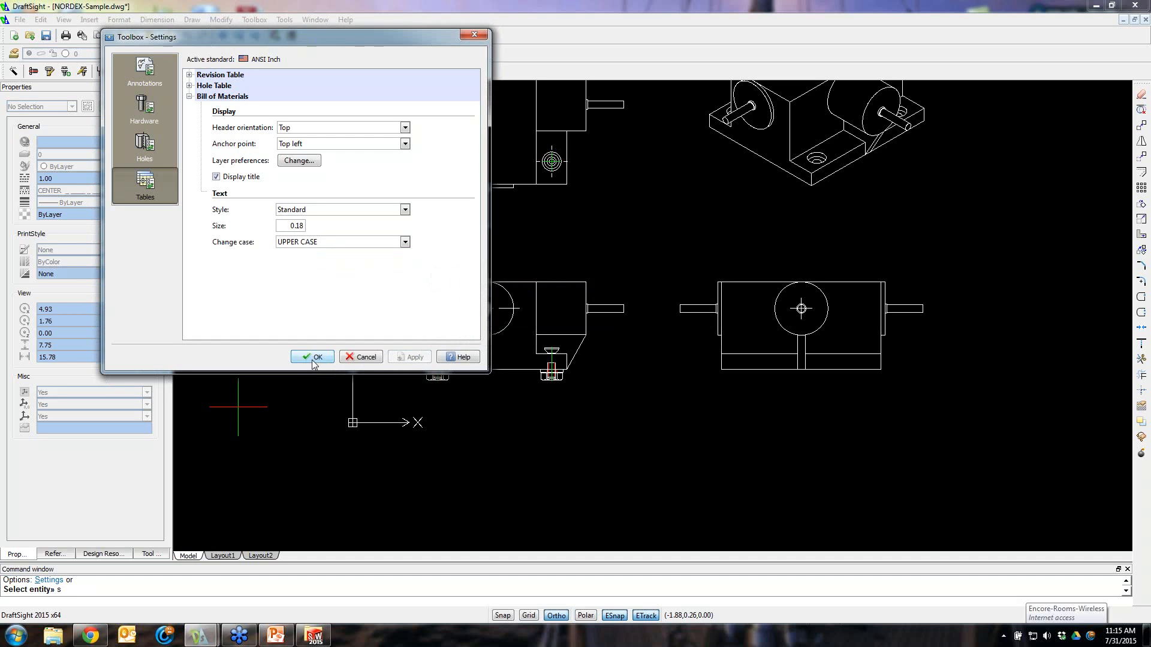
{"action": "left_click", "coordinate": [313, 358]}
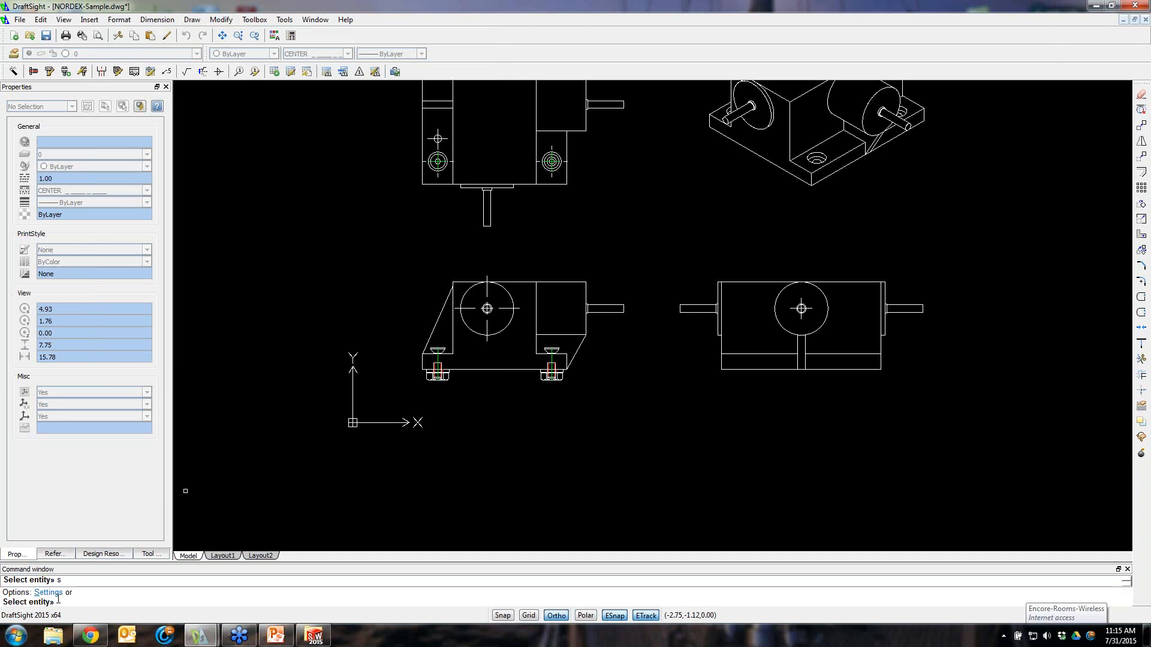
Add a balloon to the right side-view washer with its leader running out to the right
{"action": "scroll", "coordinate": [616, 376], "scroll_direction": "down", "scroll_amount": 2}
{"action": "scroll", "coordinate": [601, 365], "scroll_direction": "up", "scroll_amount": 4}
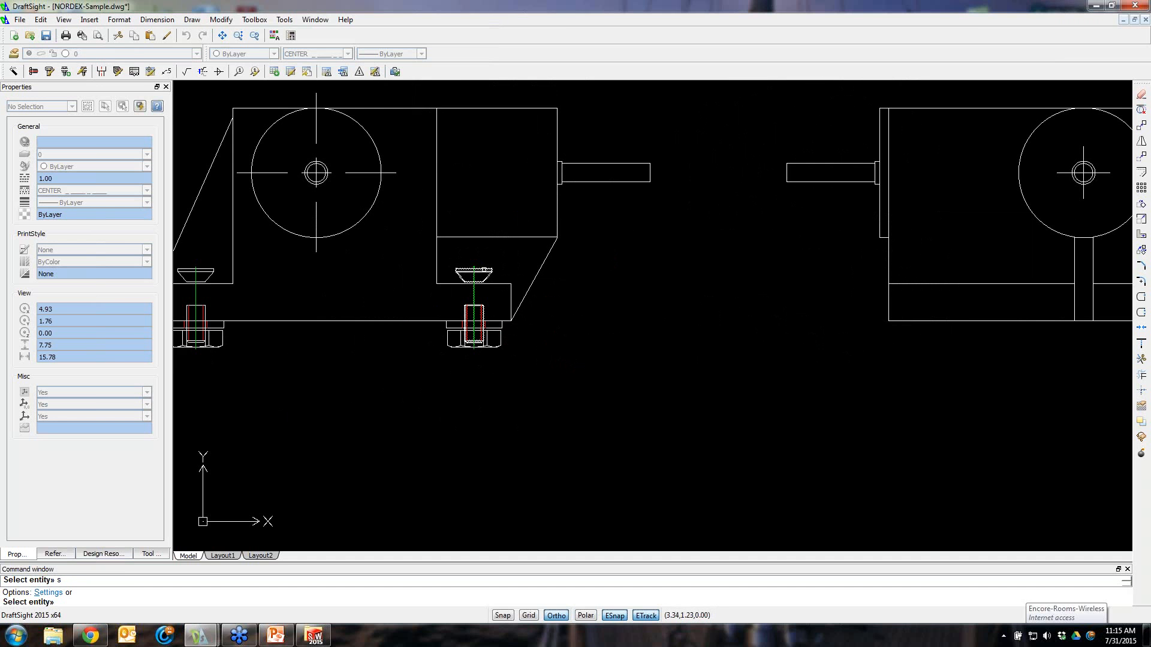
{"action": "key", "text": "Return"}
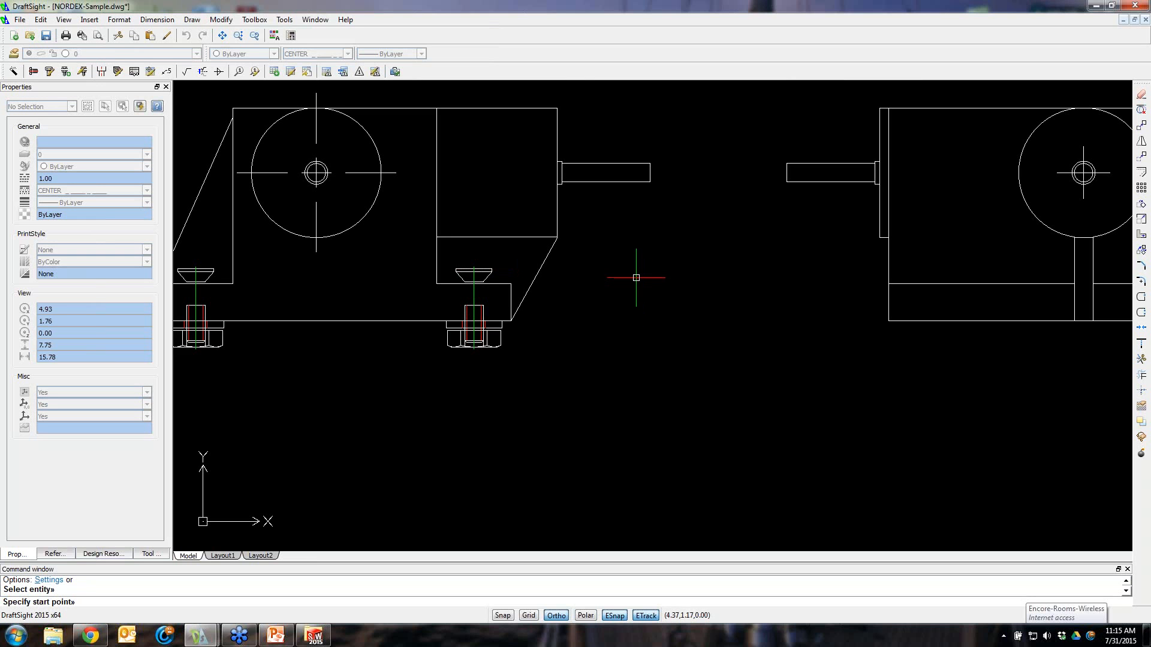
{"action": "left_click", "coordinate": [491, 272]}
{"action": "left_click", "coordinate": [618, 273]}
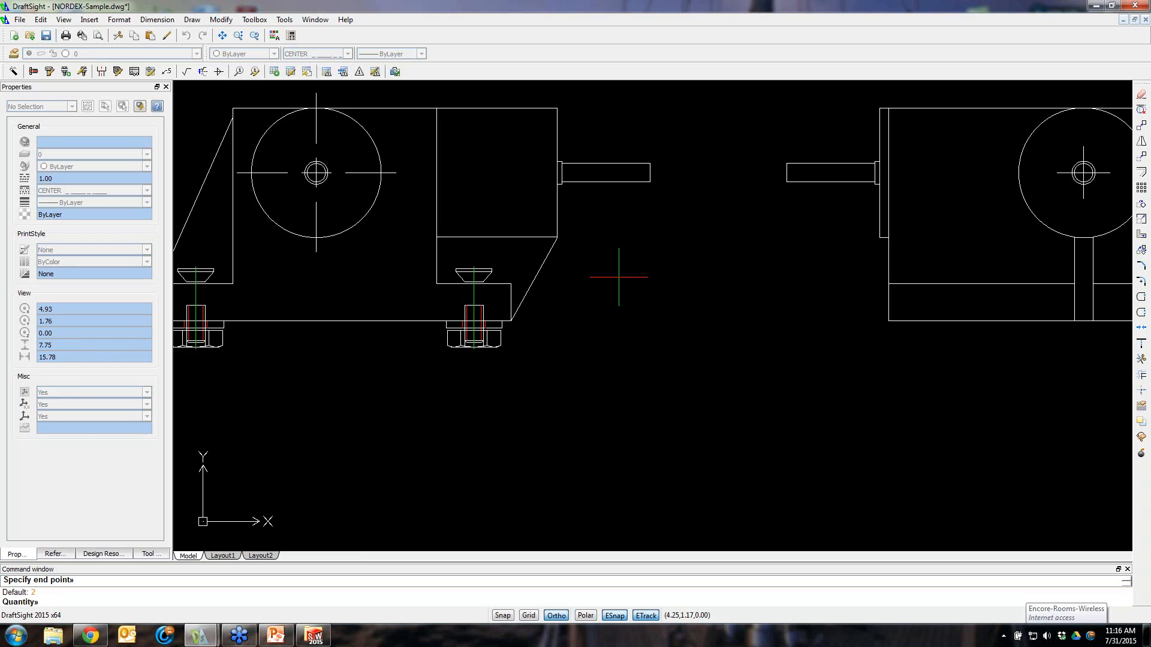
{"action": "left_click", "coordinate": [619, 277]}
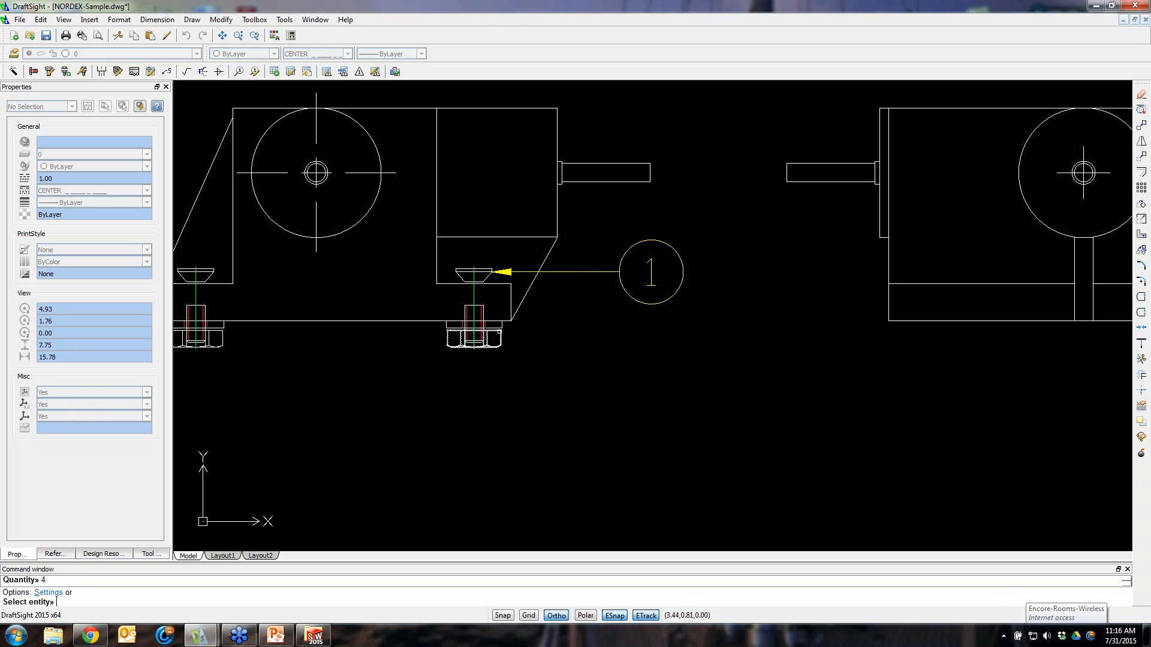
Stack balloons for the right nut with quantity 4 and for the screw below the washer balloon
{"action": "left_click", "coordinate": [474, 325]}
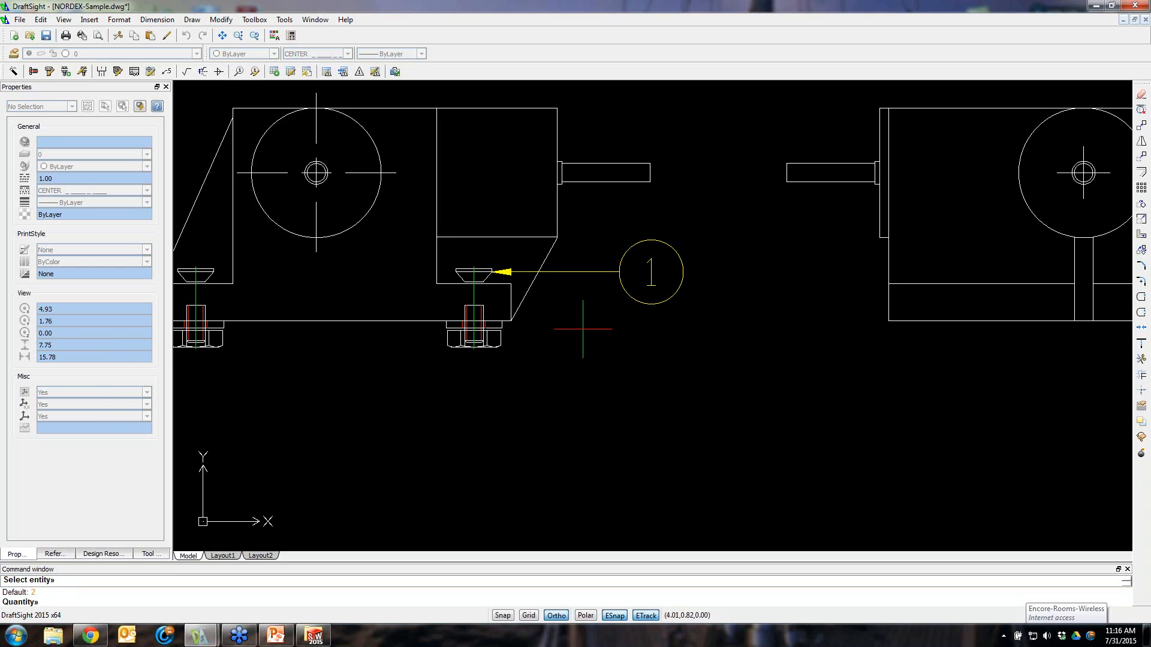
{"action": "type", "text": "4"}
{"action": "key", "text": "Return"}
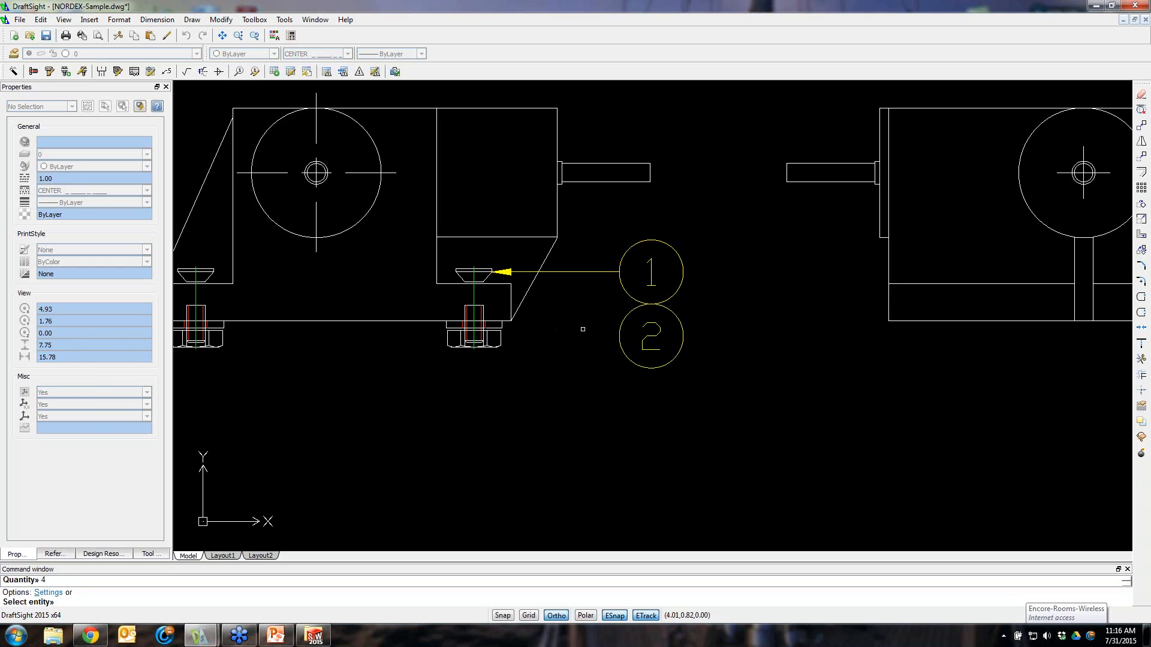
{"action": "left_click", "coordinate": [498, 340]}
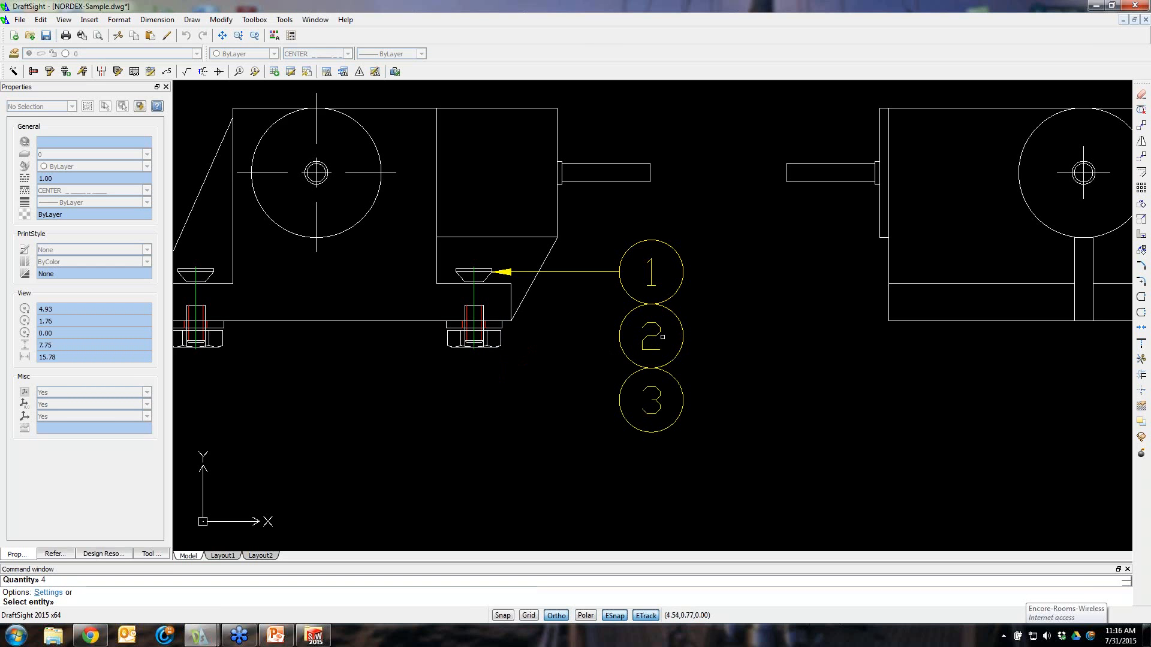
Restart Insert Balloon, set balloon stacking to No in its settings, and end the command
{"action": "scroll", "coordinate": [720, 313], "scroll_direction": "down", "scroll_amount": 5}
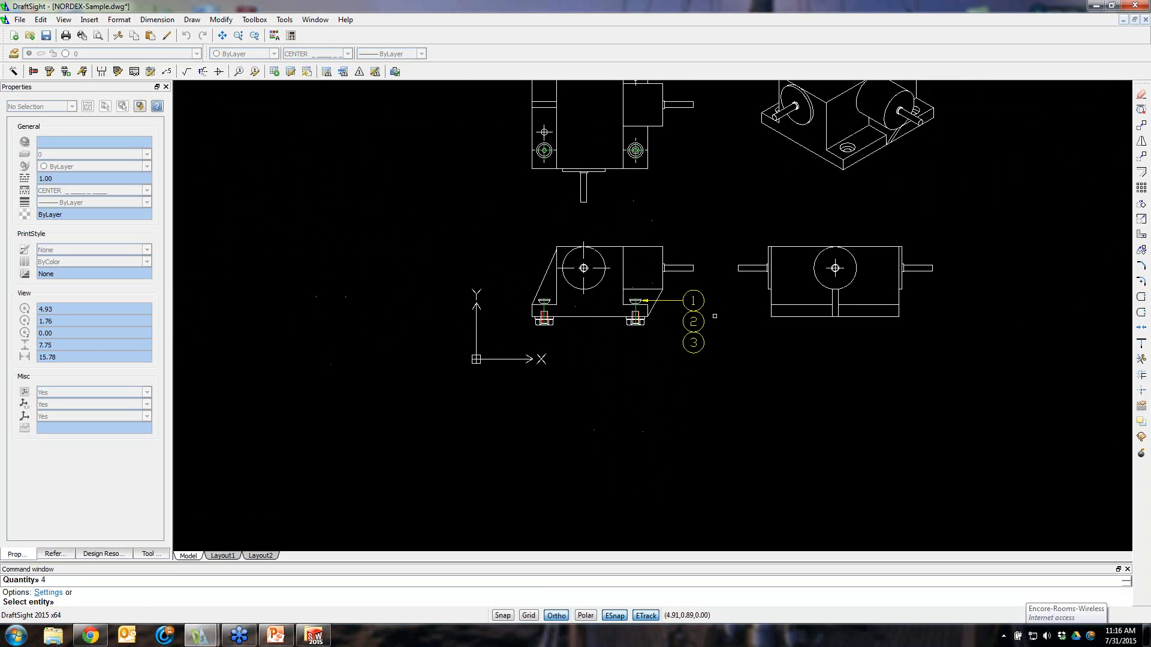
{"action": "left_click", "coordinate": [240, 71]}
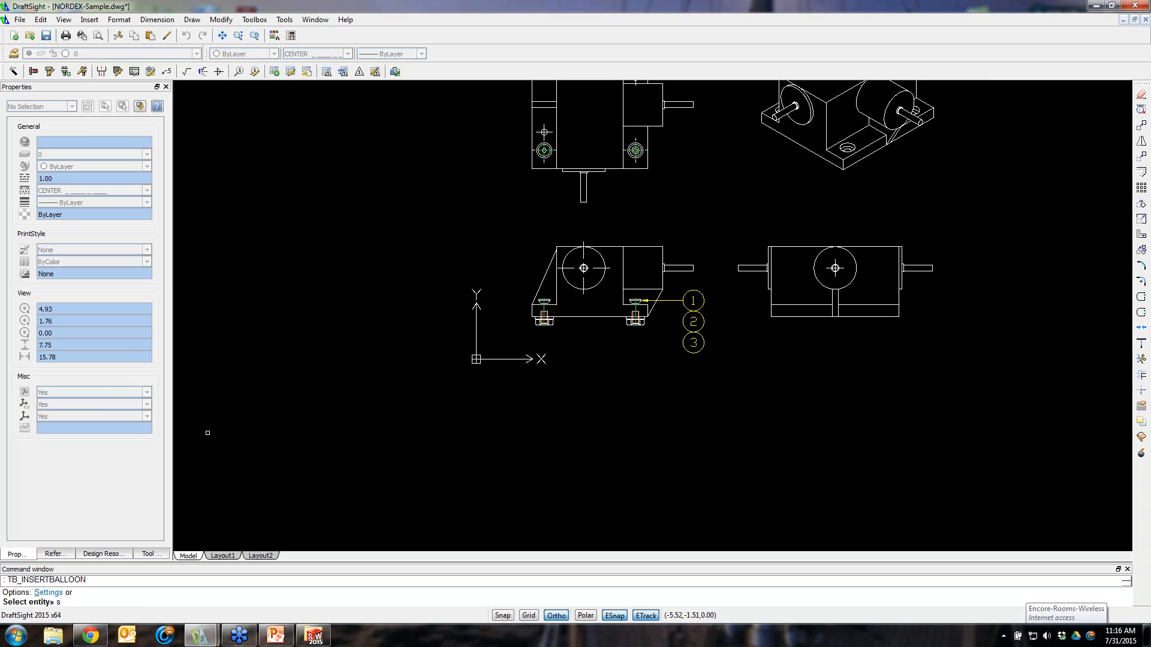
{"action": "type", "text": "s"}
{"action": "key", "text": "Return"}
{"action": "left_click", "coordinate": [307, 232]}
{"action": "left_click", "coordinate": [309, 247]}
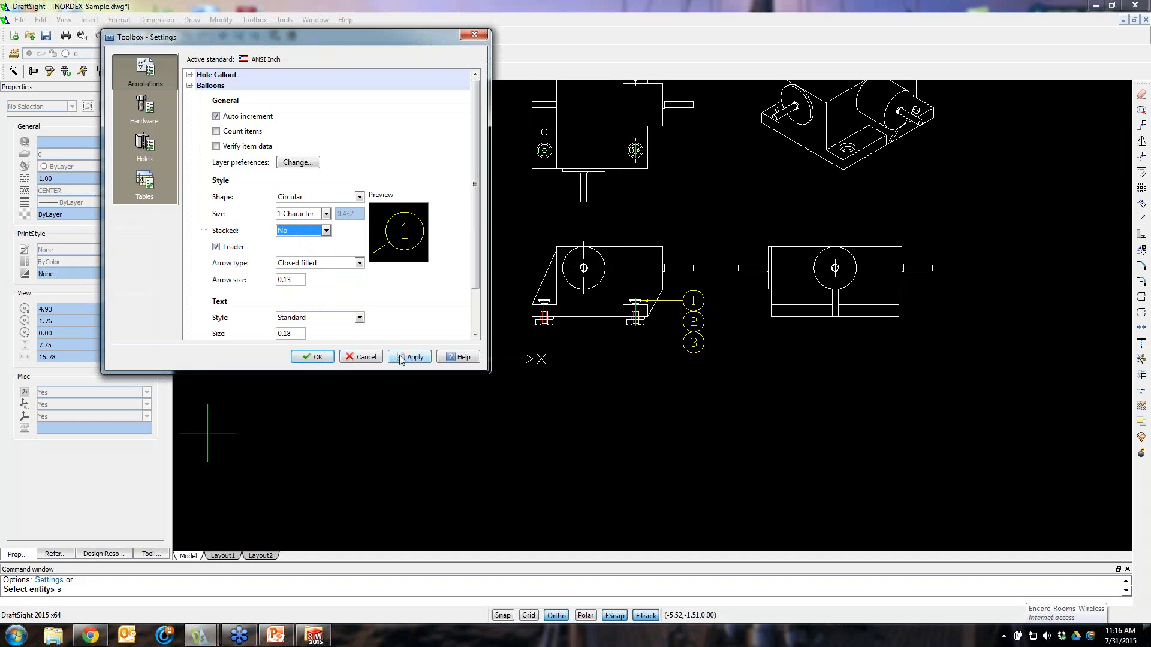
{"action": "left_click", "coordinate": [322, 359]}
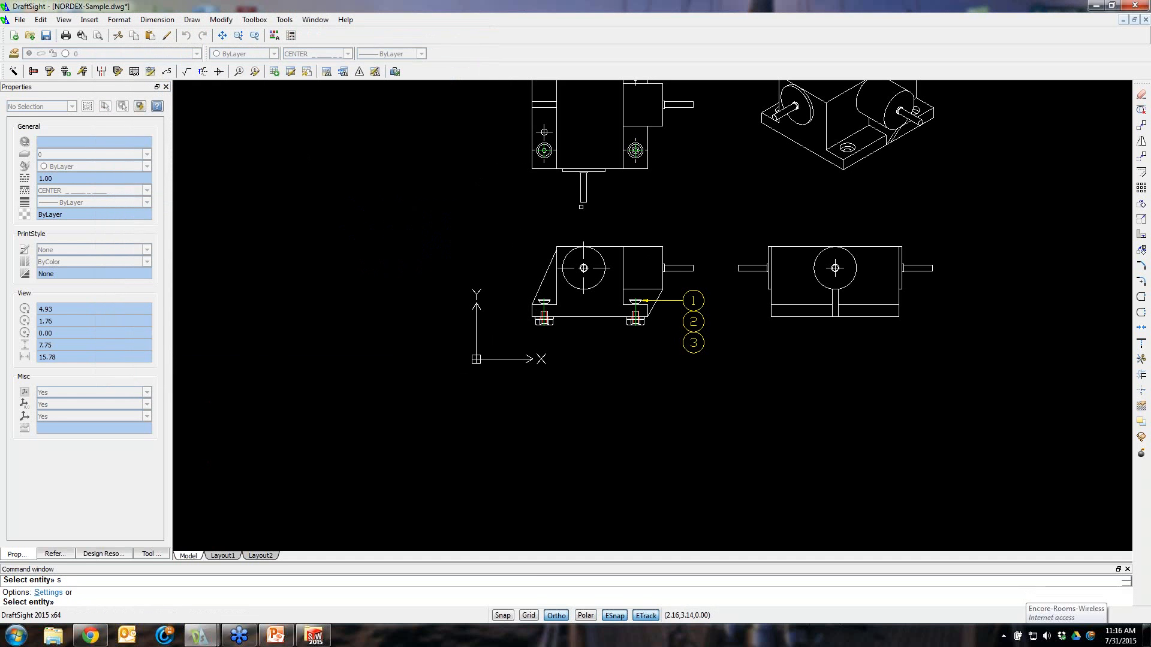
{"action": "scroll", "coordinate": [721, 326], "scroll_direction": "up", "scroll_amount": 3}
{"action": "scroll", "coordinate": [639, 180], "scroll_direction": "up", "scroll_amount": 2}
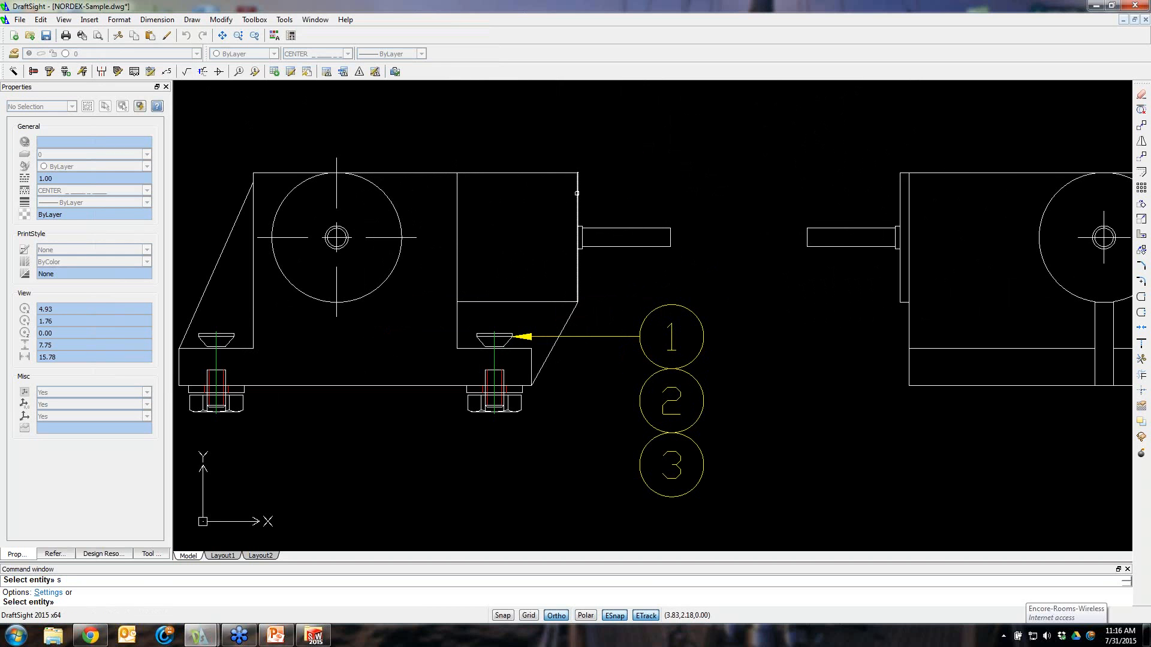
{"action": "key", "text": "Return"}
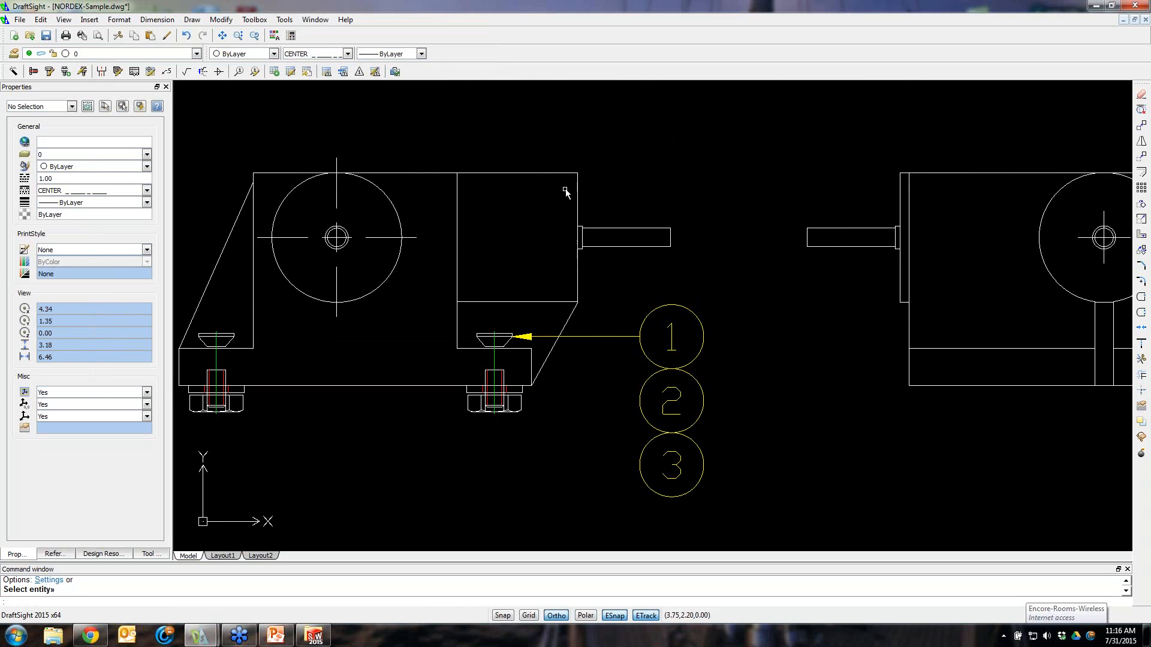
{"action": "left_click", "coordinate": [576, 189]}
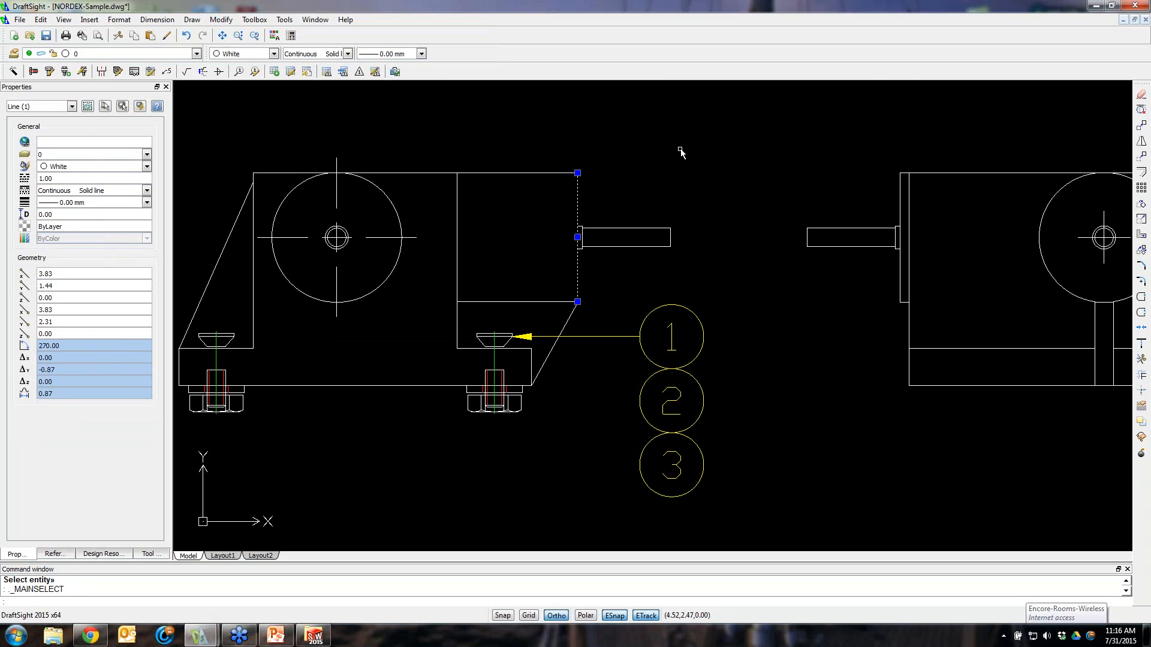
{"action": "left_click", "coordinate": [669, 194]}
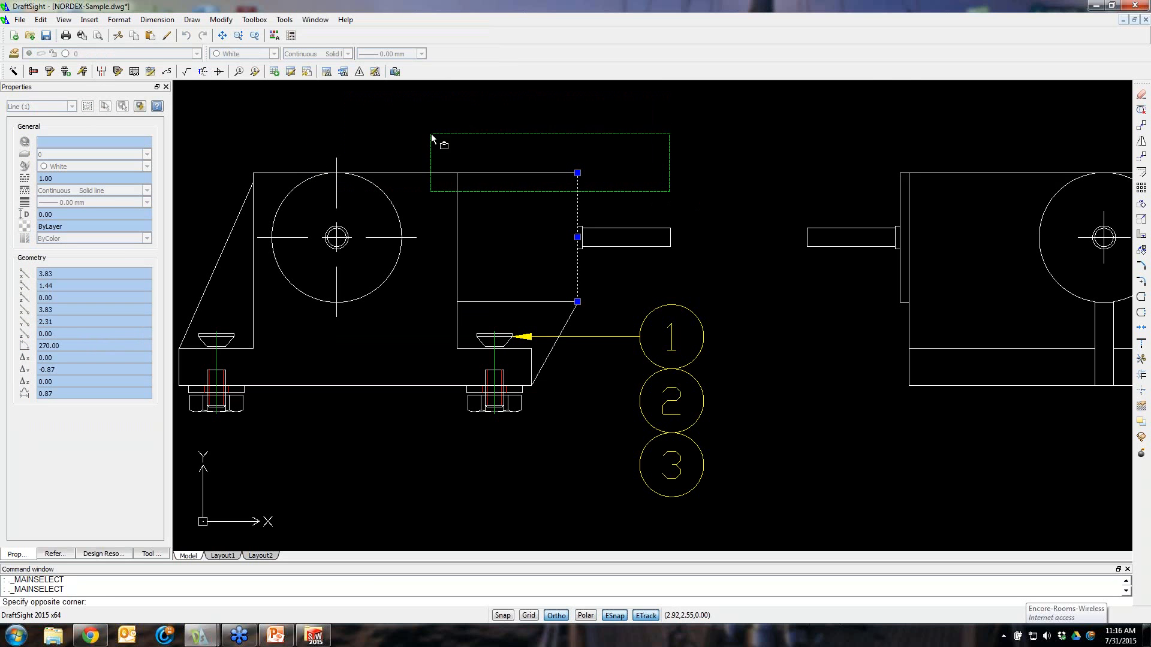
{"action": "key", "text": "Escape"}
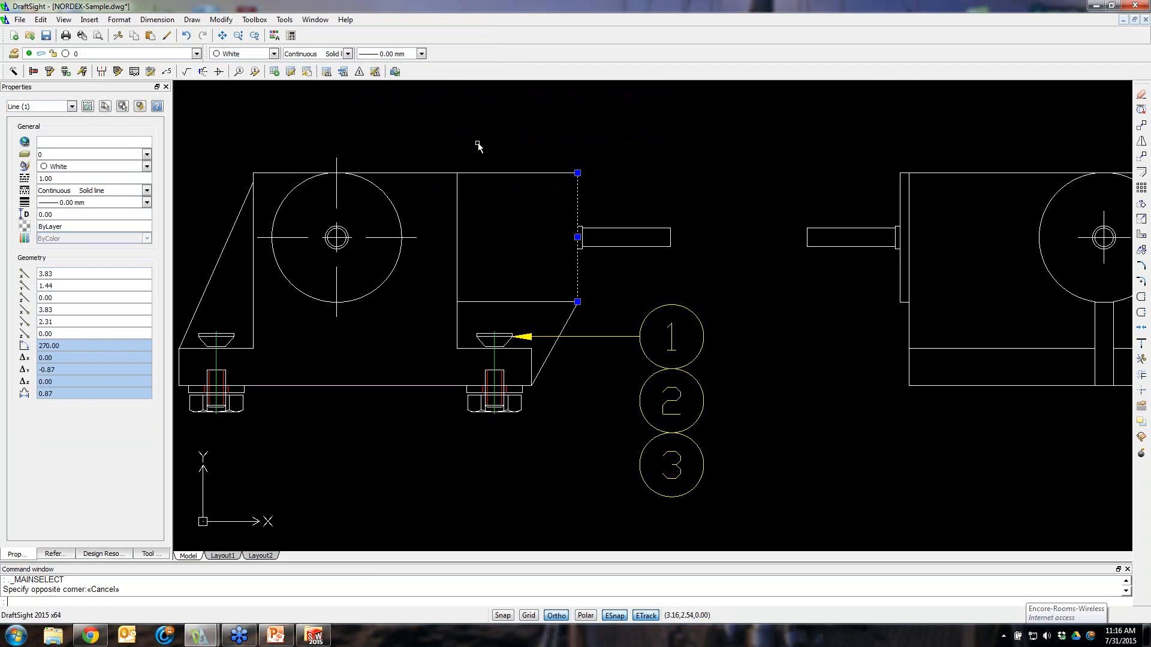
Balloon the housing's top-right corner with assembly Gearbox assy., item 4, part no 123, description Gearbox housing, quantity 1
{"action": "left_click", "coordinate": [375, 71]}
{"action": "left_click", "coordinate": [577, 176]}
{"action": "left_click", "coordinate": [578, 175]}
{"action": "left_click", "coordinate": [684, 150]}
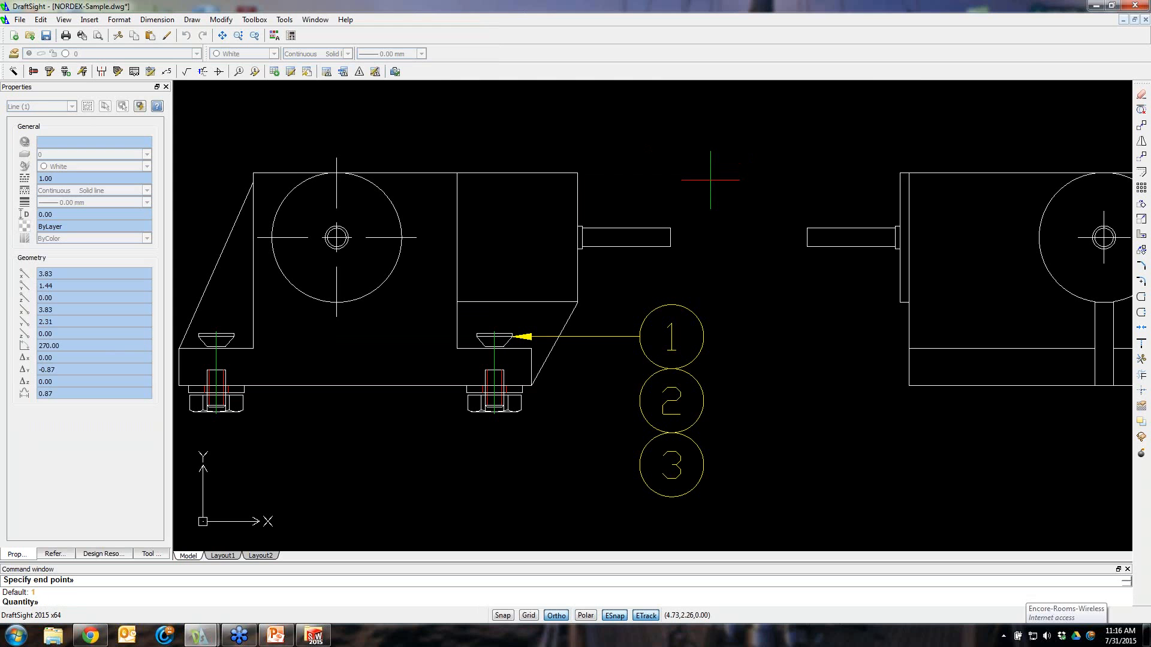
{"action": "key", "text": "Return"}
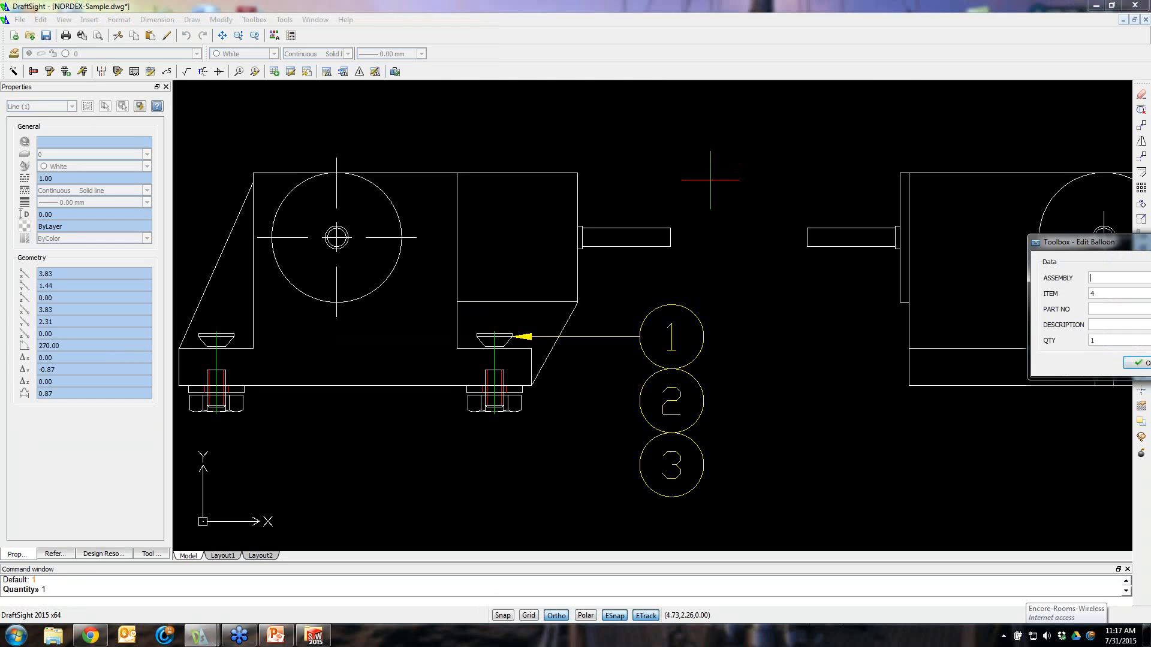
{"action": "left_click_drag", "start_coordinate": [1086, 246], "coordinate": [423, 200]}
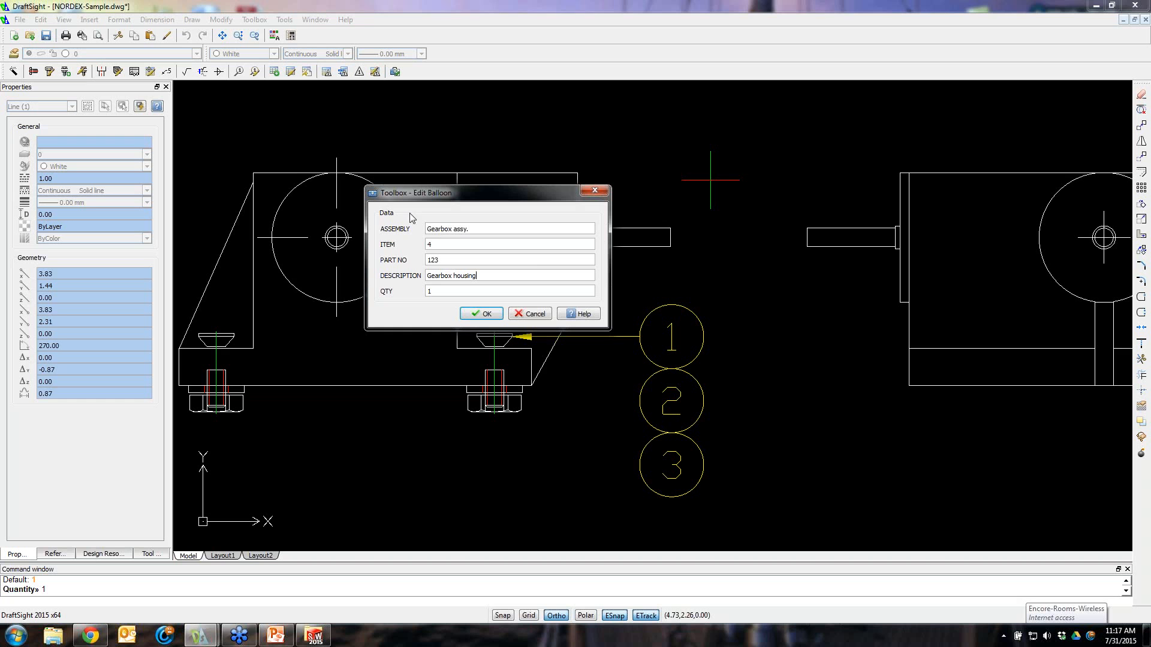
{"action": "left_click", "coordinate": [479, 314]}
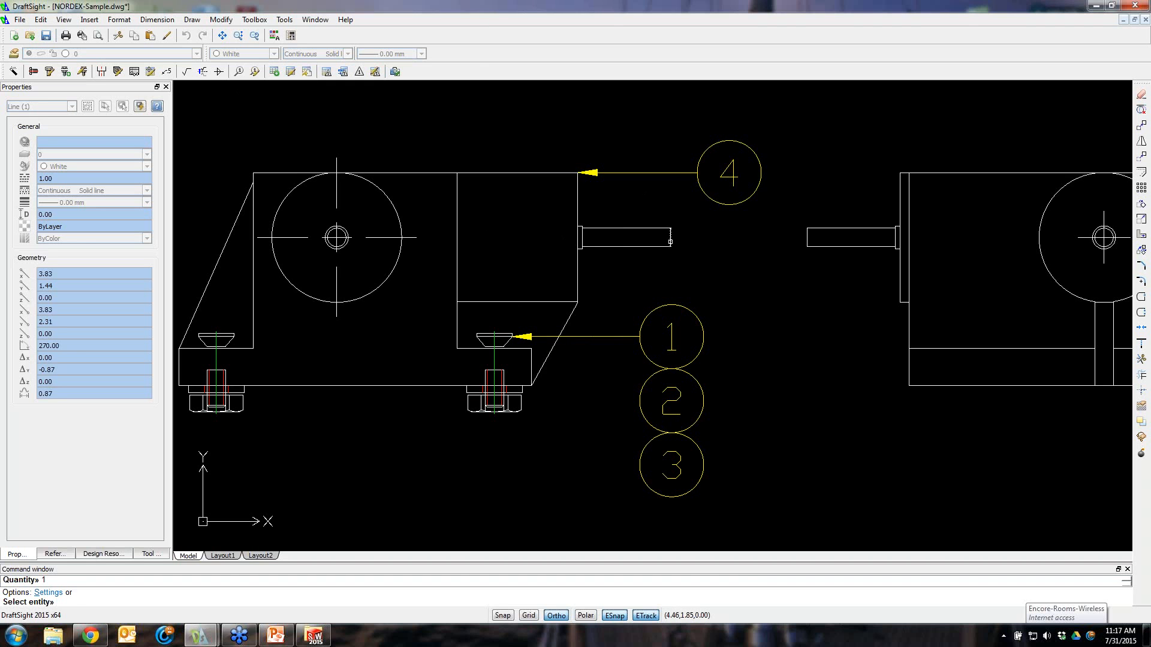
With Ortho off, balloon the shaft end: Gearbox assy., item 5, part no 456, description Shaft, quantity 1
{"action": "left_click", "coordinate": [670, 238]}
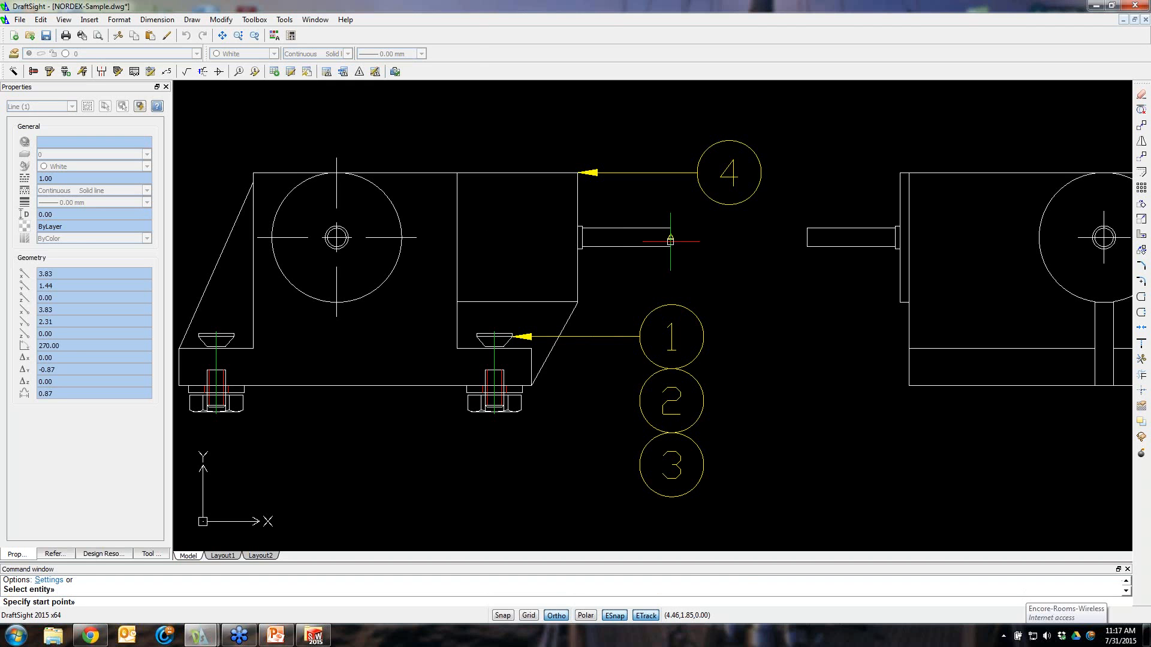
{"action": "left_click", "coordinate": [556, 616]}
{"action": "left_click", "coordinate": [671, 238]}
{"action": "left_click", "coordinate": [758, 270]}
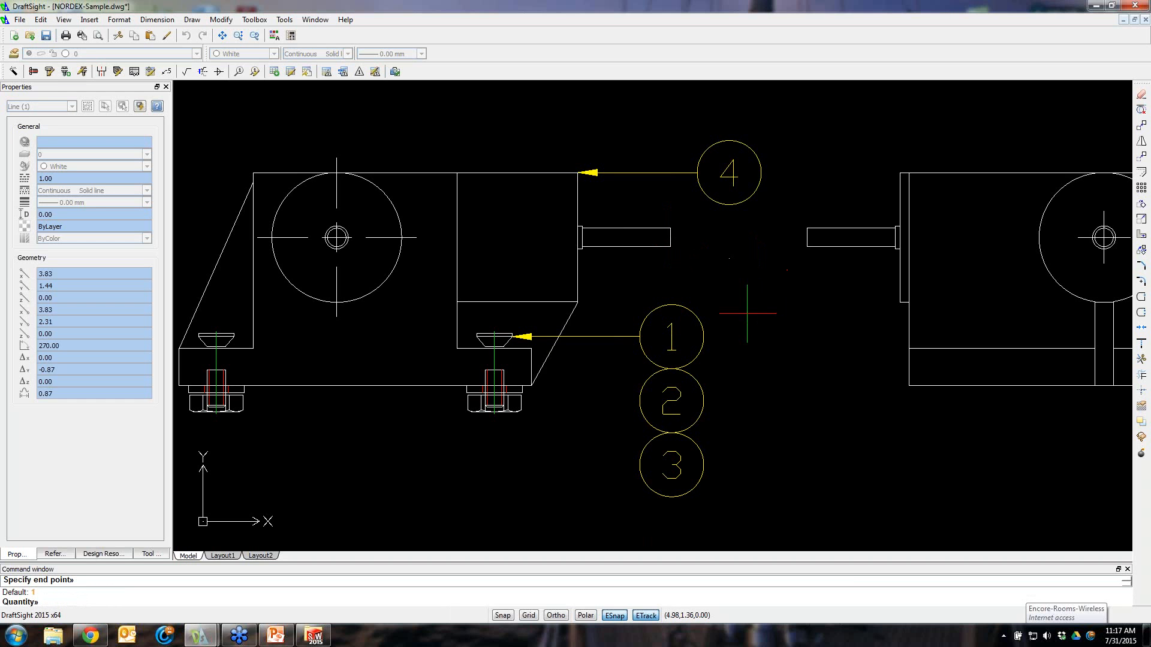
{"action": "type", "text": "1"}
{"action": "key", "text": "Return"}
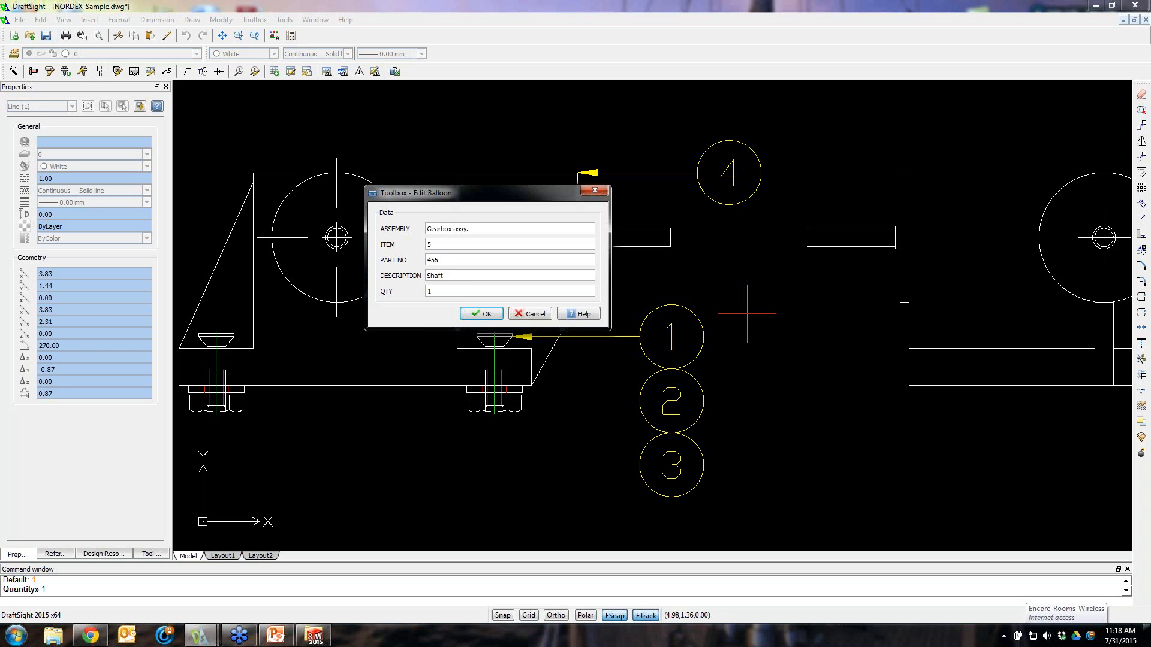
{"action": "left_click", "coordinate": [480, 314]}
{"action": "scroll", "coordinate": [771, 334], "scroll_direction": "down", "scroll_amount": 2}
{"action": "middle_click_drag", "start_coordinate": [771, 334], "coordinate": [716, 339]}
{"action": "scroll", "coordinate": [716, 340], "scroll_direction": "down", "scroll_amount": 1}
{"action": "middle_click_drag", "start_coordinate": [768, 403], "coordinate": [663, 381]}
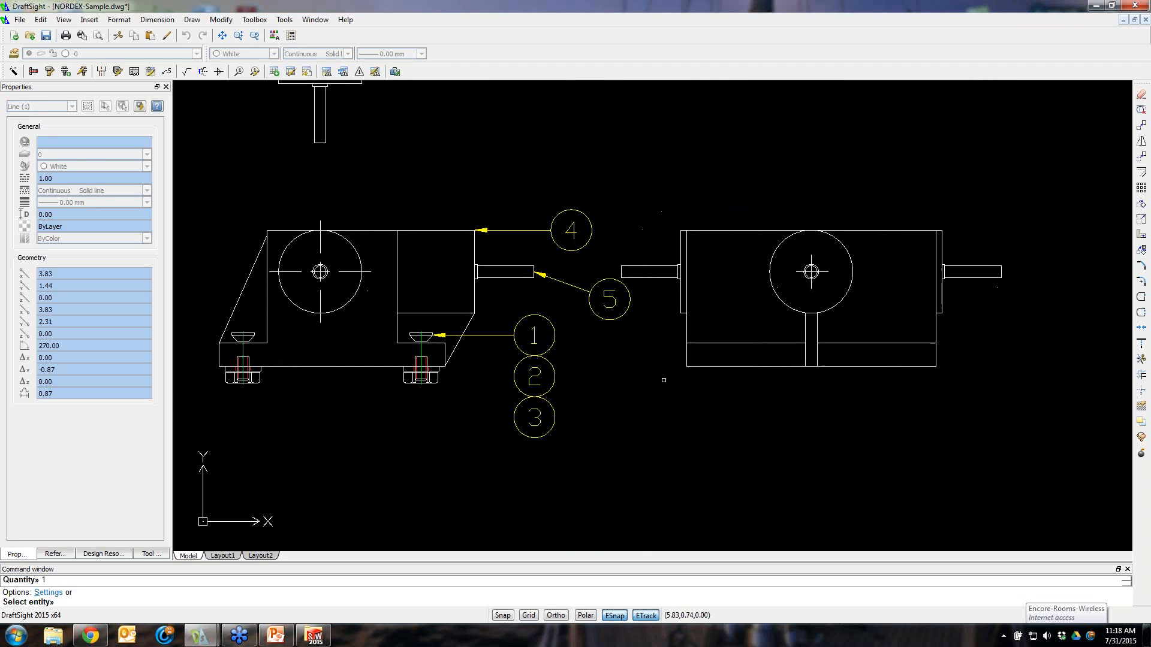
{"action": "scroll", "coordinate": [605, 403], "scroll_direction": "down", "scroll_amount": 1}
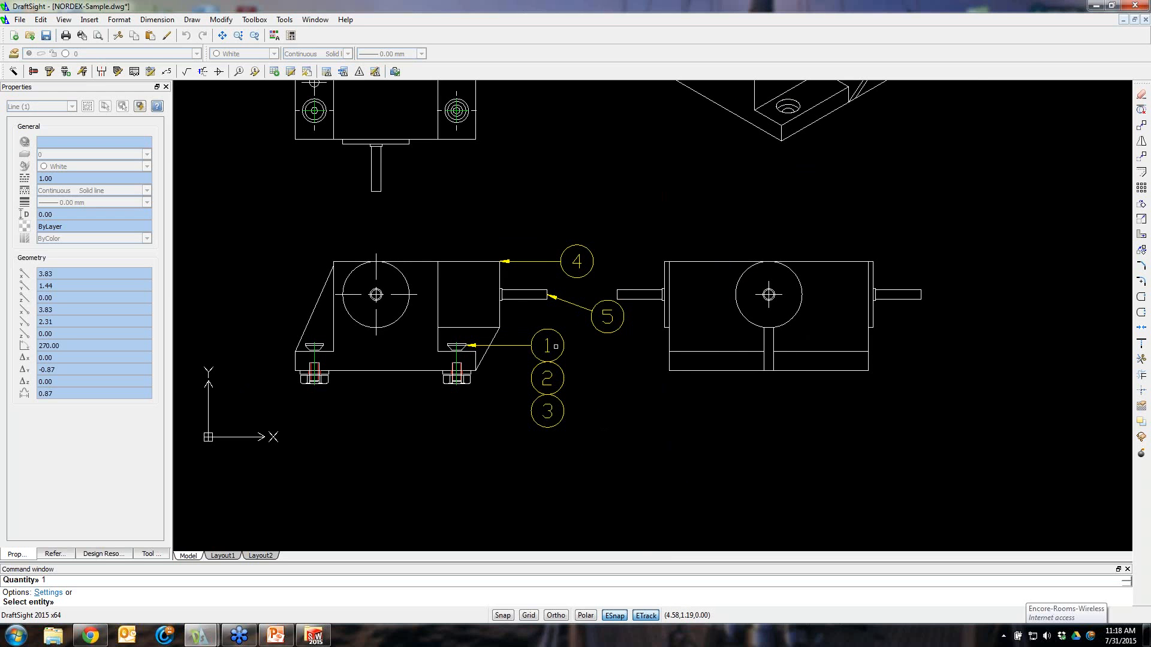
{"action": "right_click", "coordinate": [550, 347]}
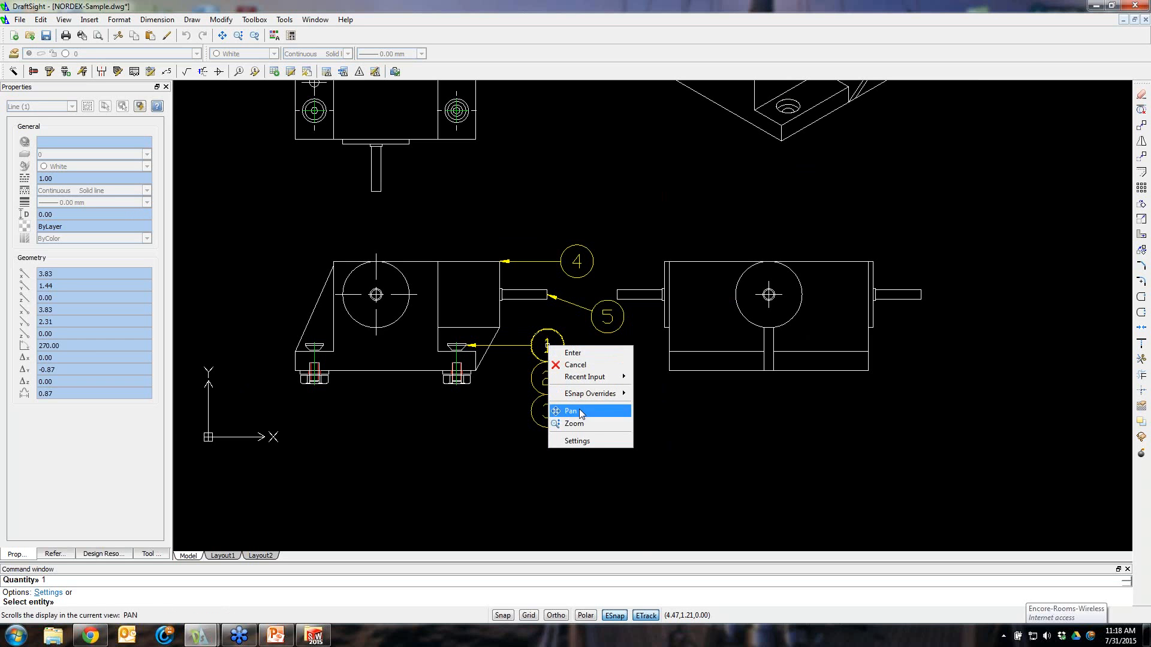
{"action": "key", "text": "Escape"}
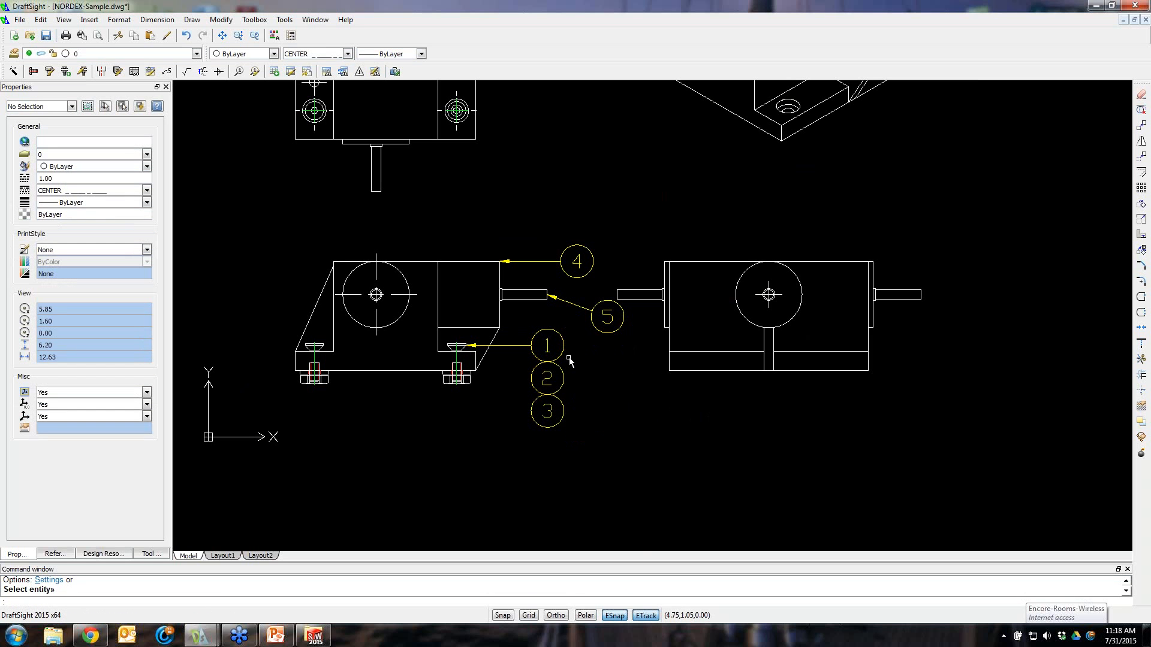
{"action": "left_click", "coordinate": [562, 355]}
{"action": "right_click", "coordinate": [456, 348]}
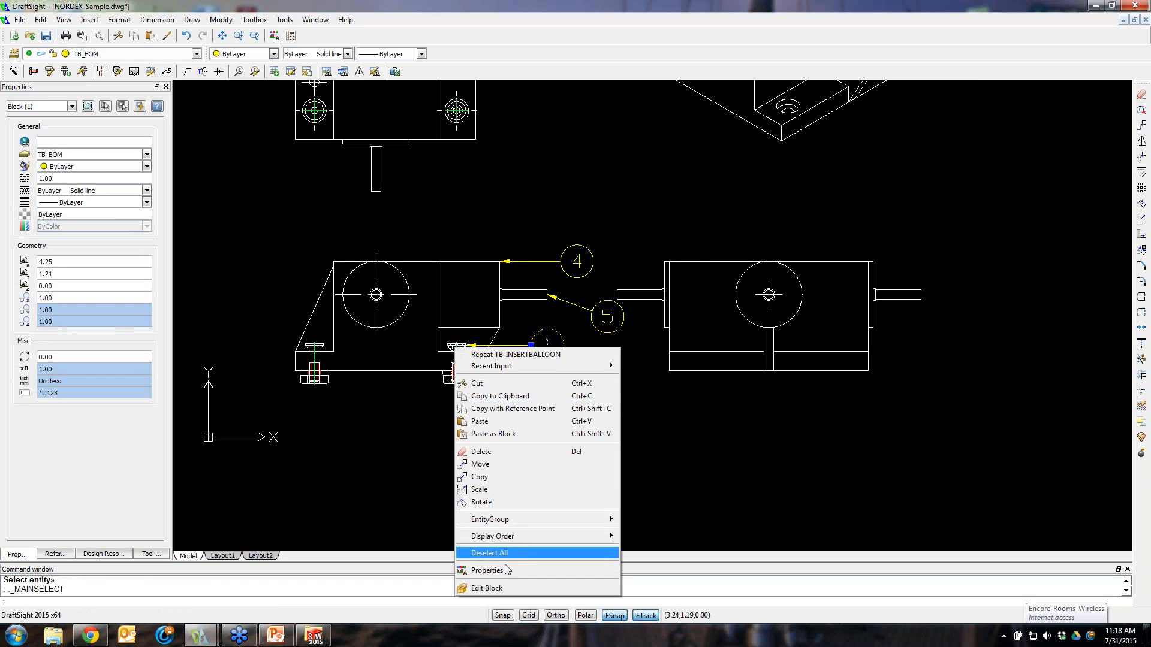
{"action": "left_click", "coordinate": [504, 572]}
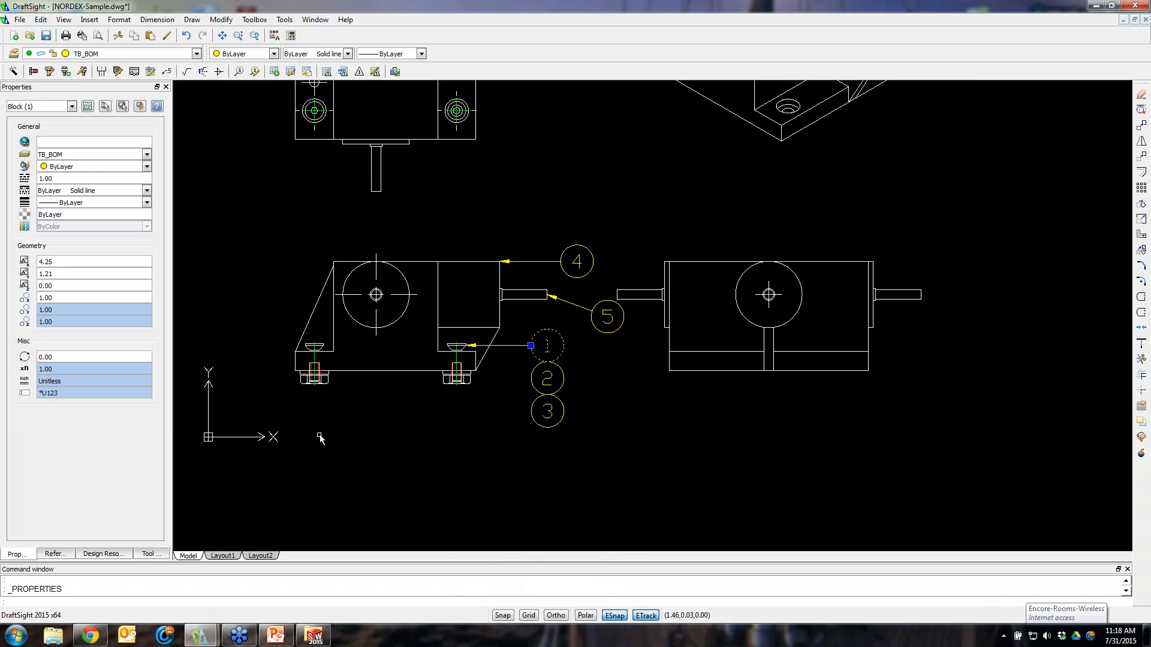
{"action": "left_click", "coordinate": [706, 410]}
{"action": "key", "text": "Escape"}
{"action": "key", "text": "Escape"}
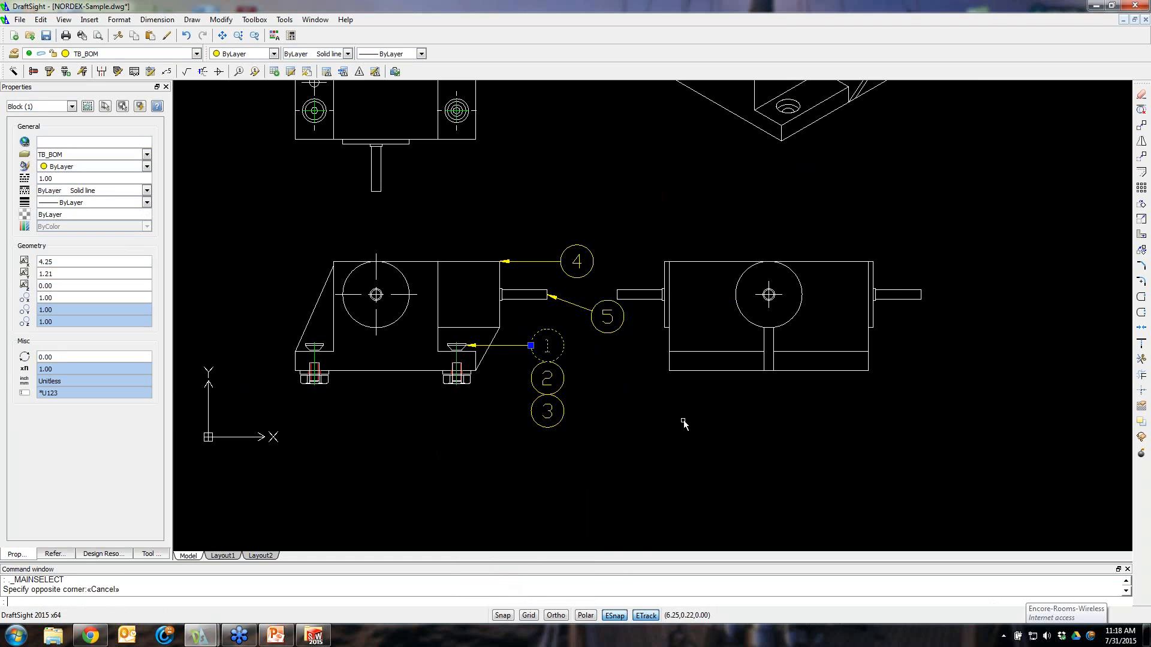
Create a bill of materials table, placing its top-left corner below and right of the side view's balloons
{"action": "scroll", "coordinate": [631, 388], "scroll_direction": "down", "scroll_amount": 3}
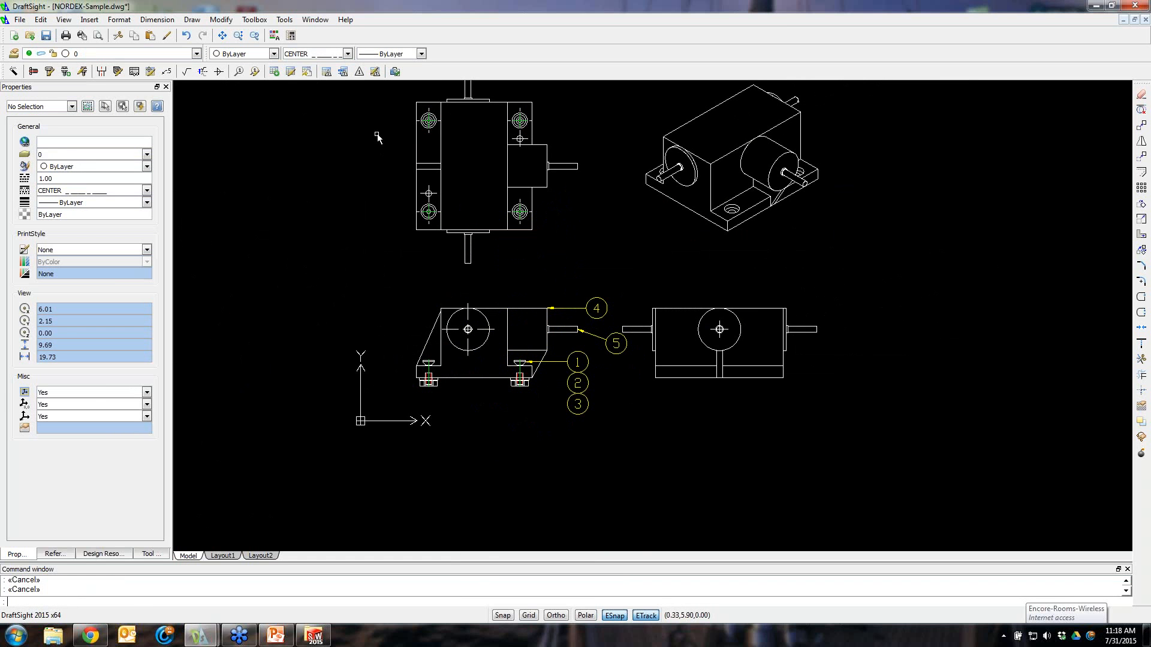
{"action": "left_click", "coordinate": [280, 72]}
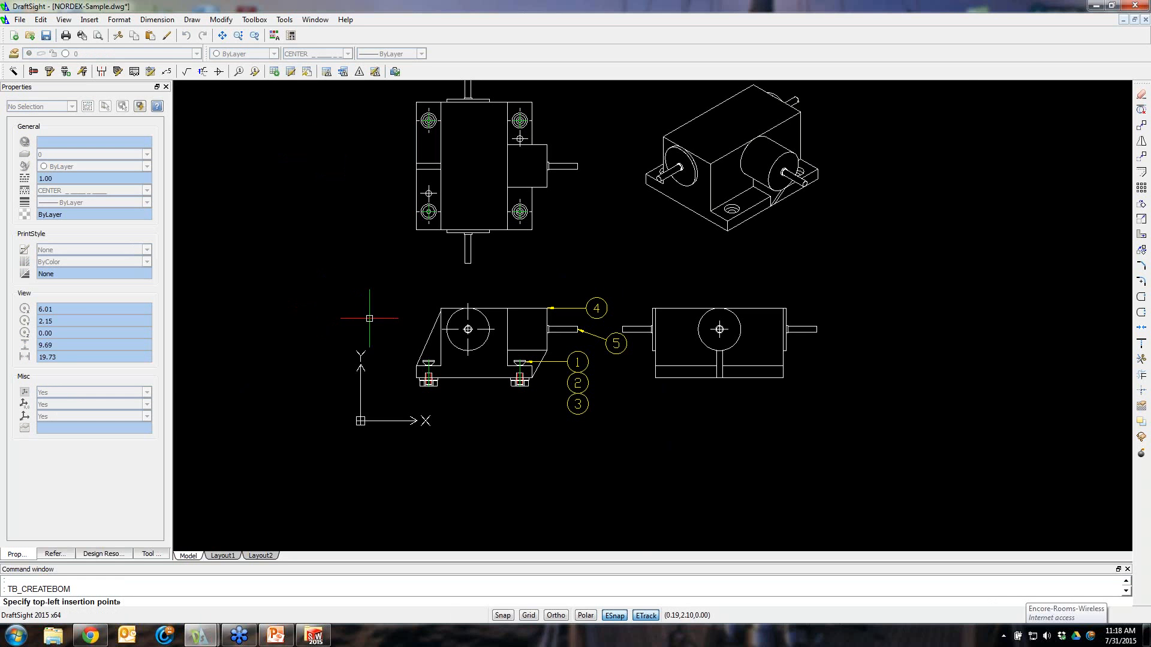
{"action": "left_click", "coordinate": [657, 424]}
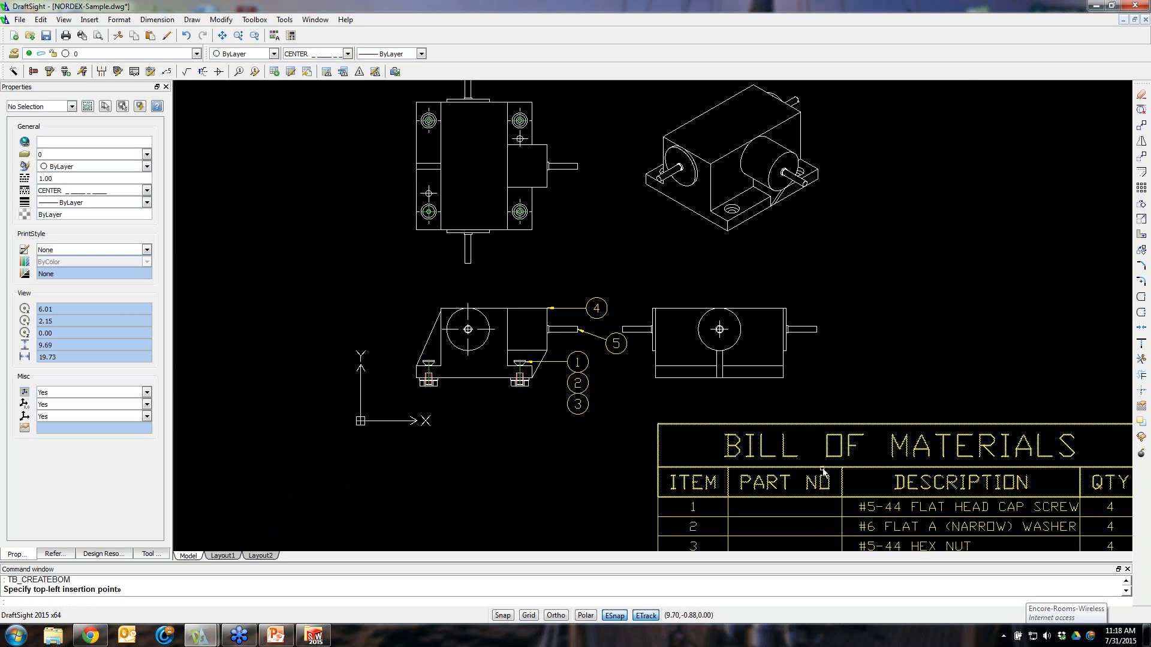
Zoom in and out to examine the bill of materials table's rows and columns
{"action": "scroll", "coordinate": [868, 432], "scroll_direction": "up", "scroll_amount": 3}
{"action": "scroll", "coordinate": [867, 432], "scroll_direction": "down", "scroll_amount": 4}
{"action": "scroll", "coordinate": [868, 432], "scroll_direction": "down", "scroll_amount": 4}
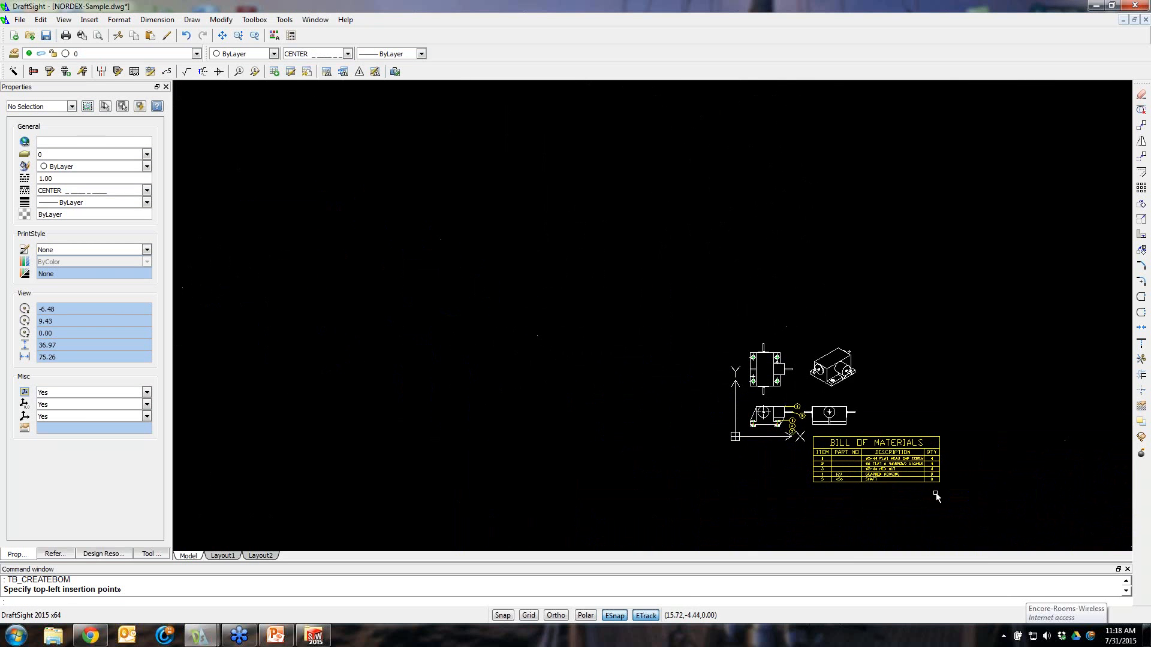
{"action": "scroll", "coordinate": [934, 467], "scroll_direction": "up", "scroll_amount": 4}
{"action": "scroll", "coordinate": [864, 504], "scroll_direction": "up", "scroll_amount": 1}
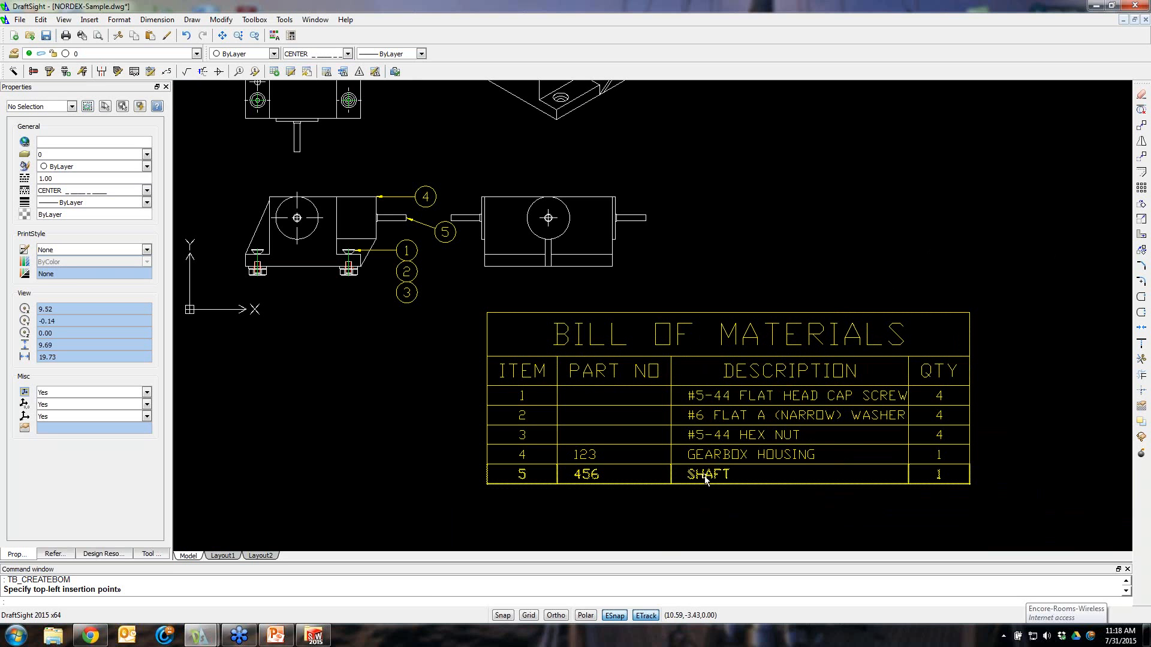
{"action": "scroll", "coordinate": [904, 457], "scroll_direction": "up", "scroll_amount": 1}
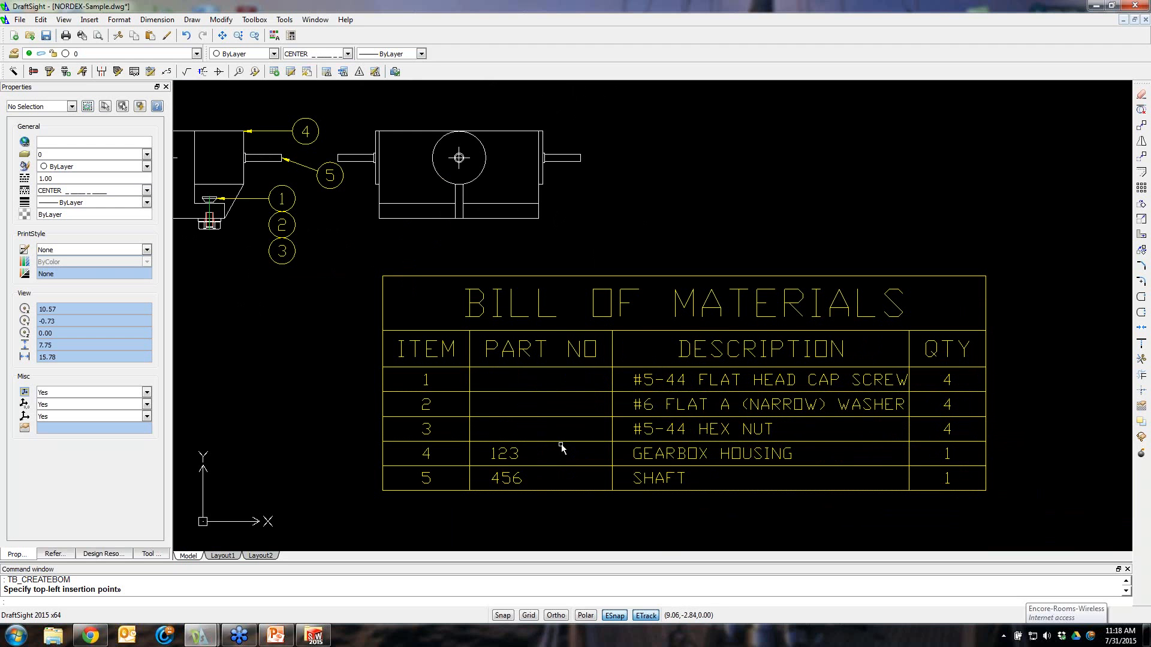
{"action": "scroll", "coordinate": [681, 500], "scroll_direction": "up", "scroll_amount": 2}
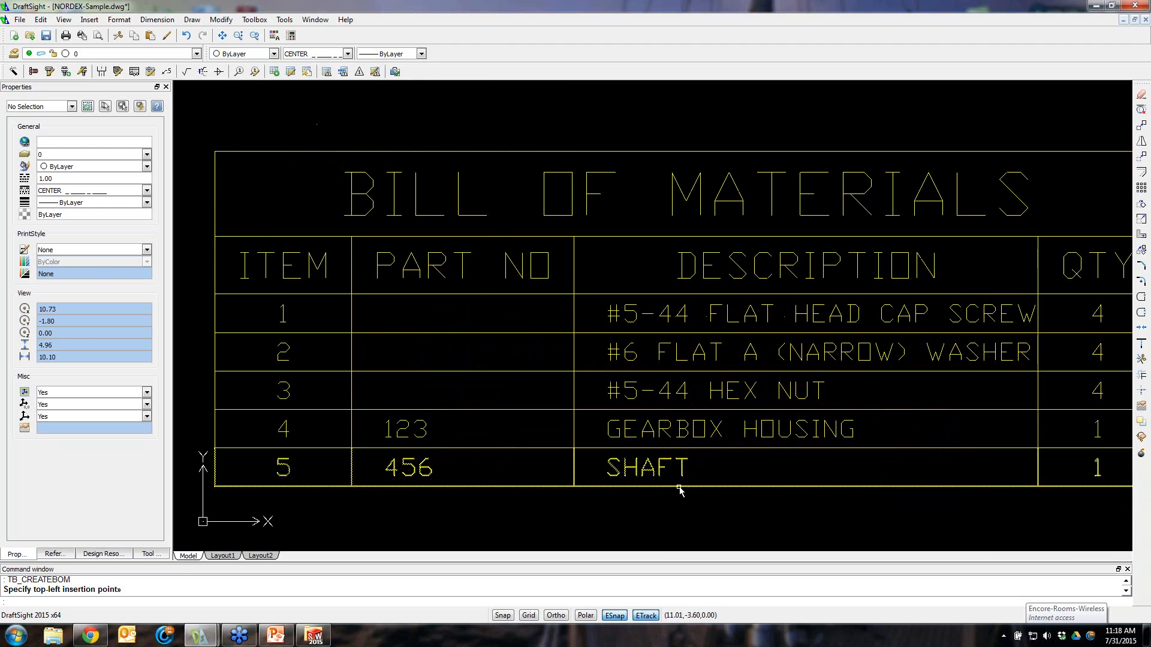
{"action": "scroll", "coordinate": [679, 490], "scroll_direction": "down", "scroll_amount": 5}
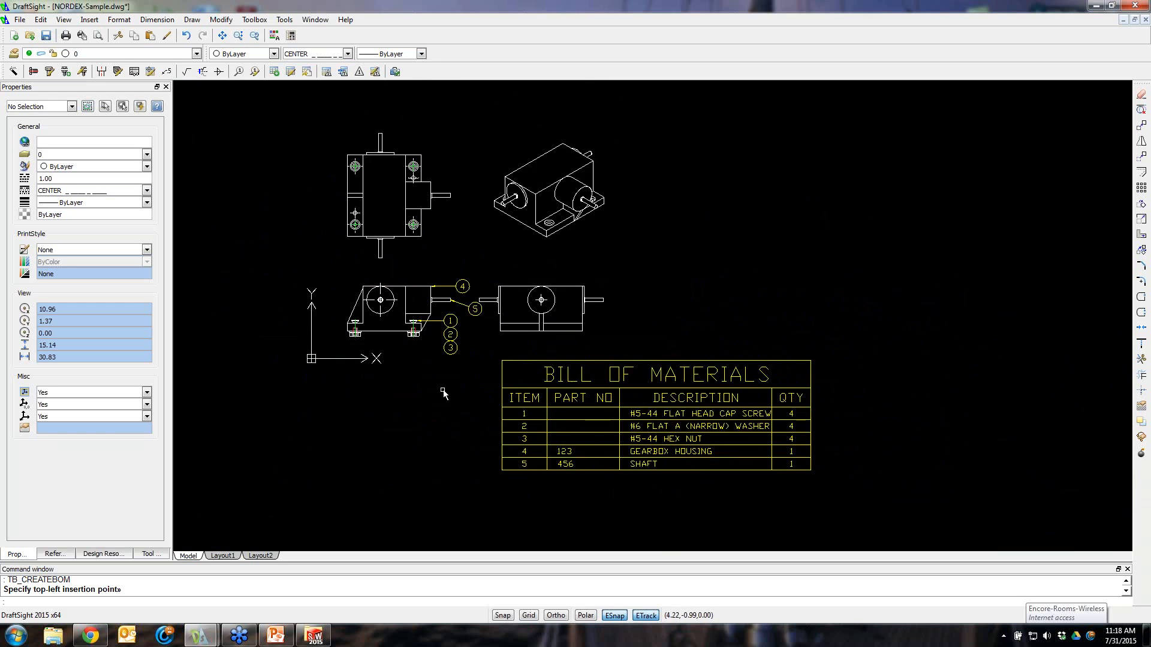
{"action": "scroll", "coordinate": [443, 394], "scroll_direction": "down", "scroll_amount": 1}
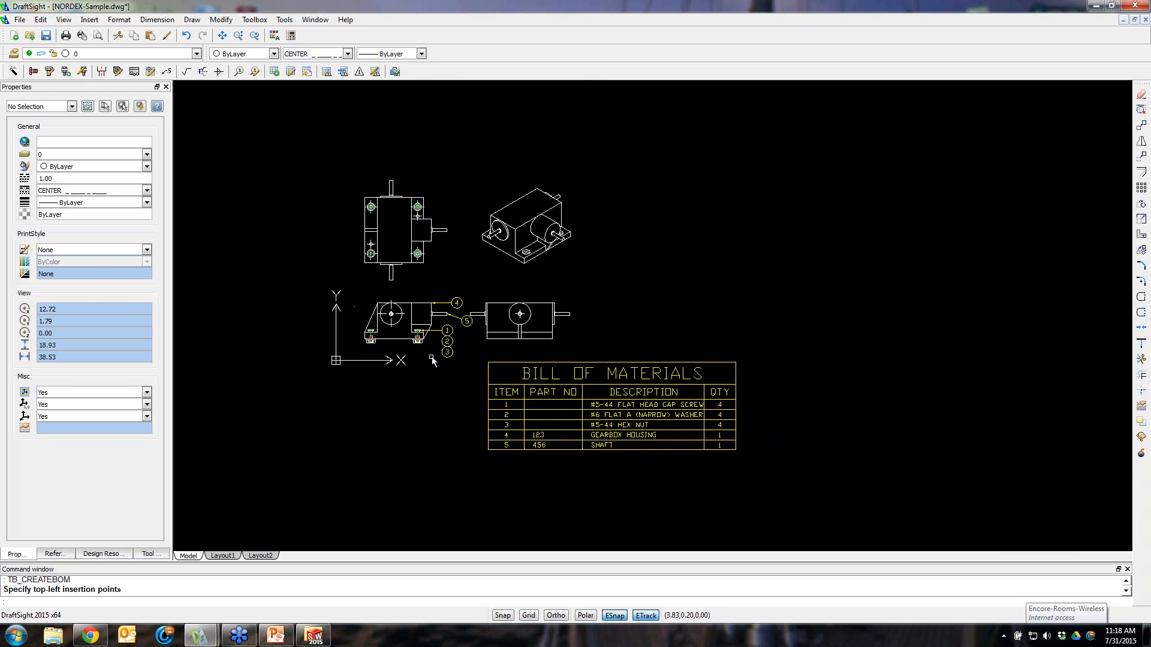
Try to edit the side-view screw with the Toolbox Edit Hole command
{"action": "left_click", "coordinate": [119, 73]}
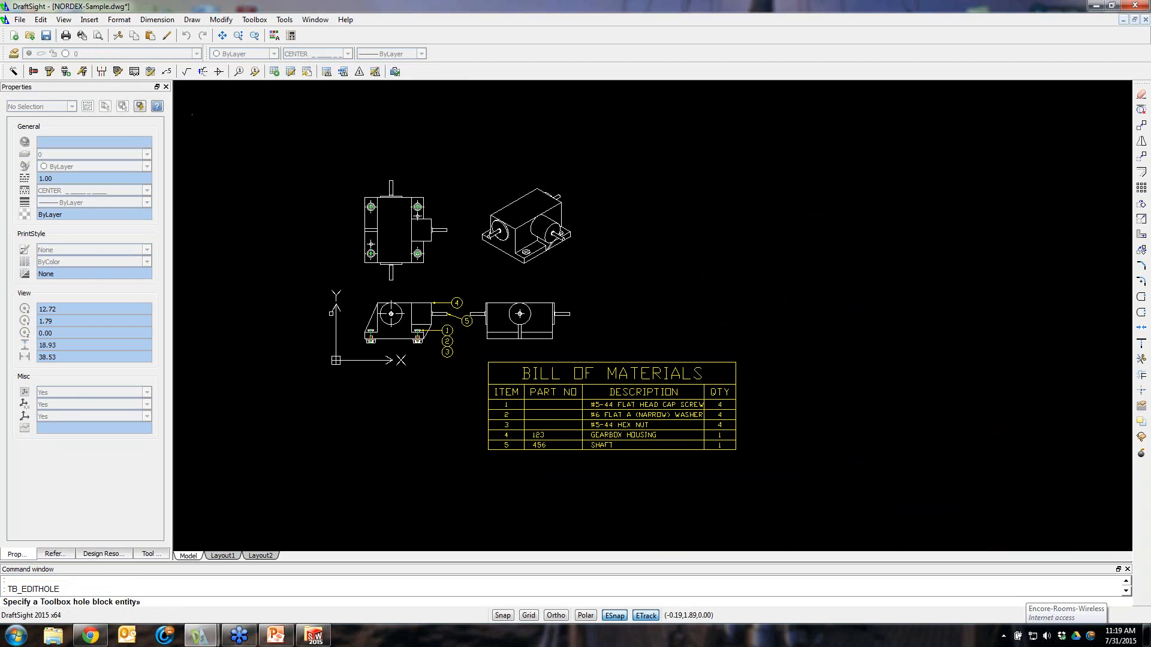
{"action": "scroll", "coordinate": [467, 353], "scroll_direction": "up", "scroll_amount": 5}
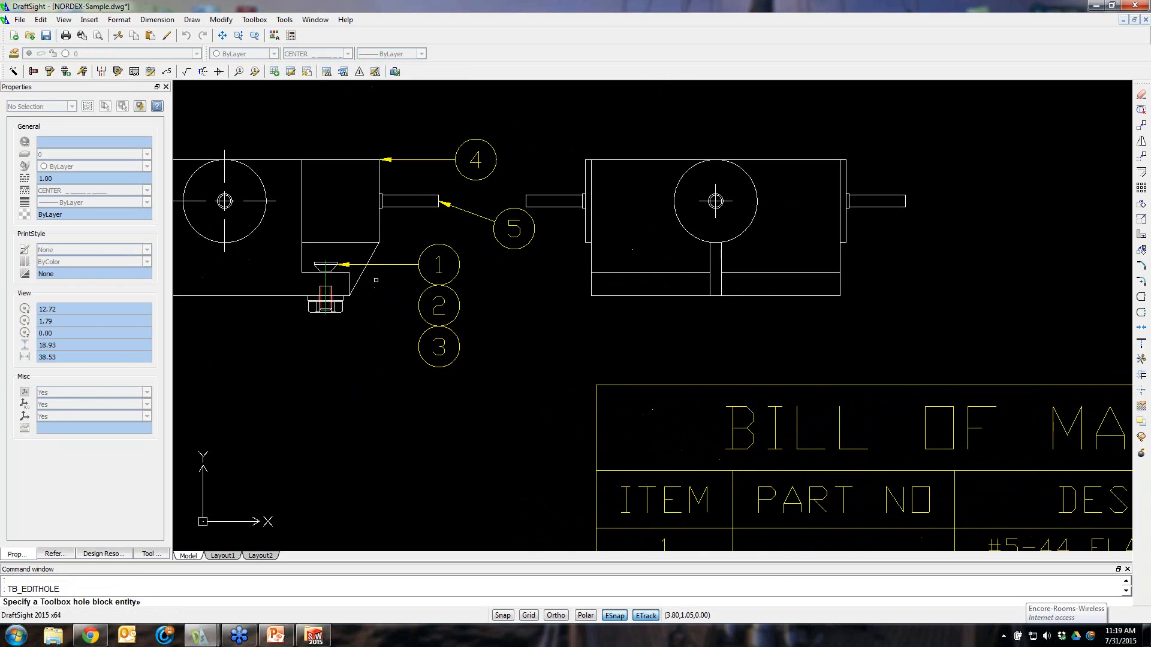
{"action": "left_click", "coordinate": [329, 267]}
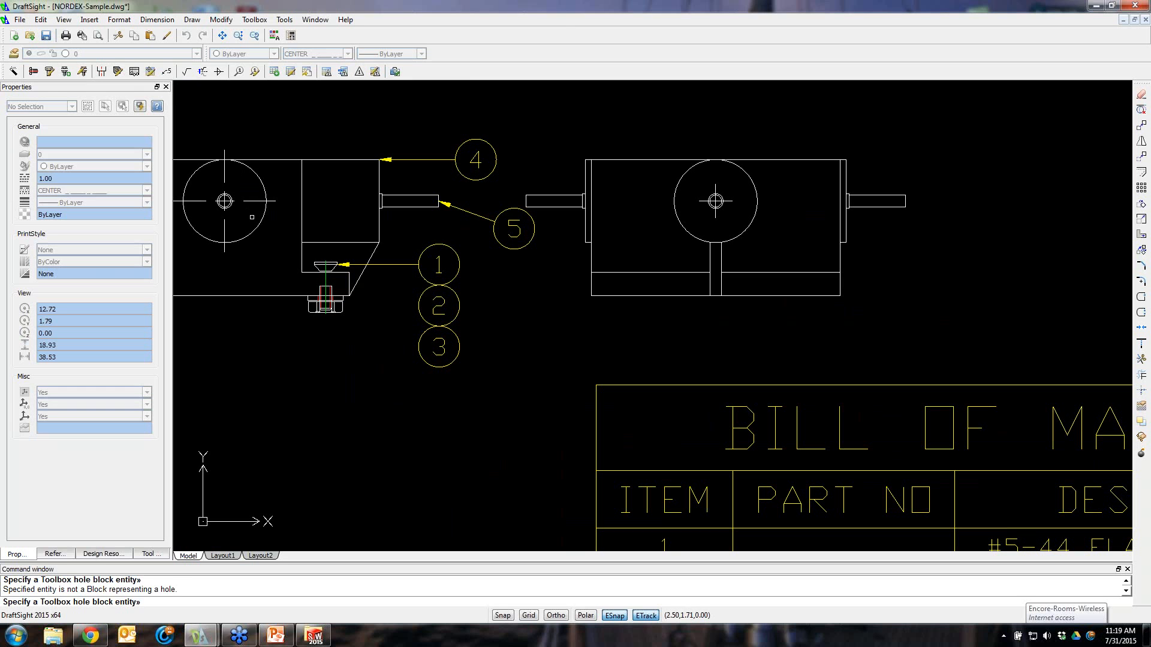
{"action": "key", "text": "Escape"}
Open the Edit Hardware definition of the side-view screw, review its properties and hardware editor, then close it
{"action": "left_click", "coordinate": [49, 71]}
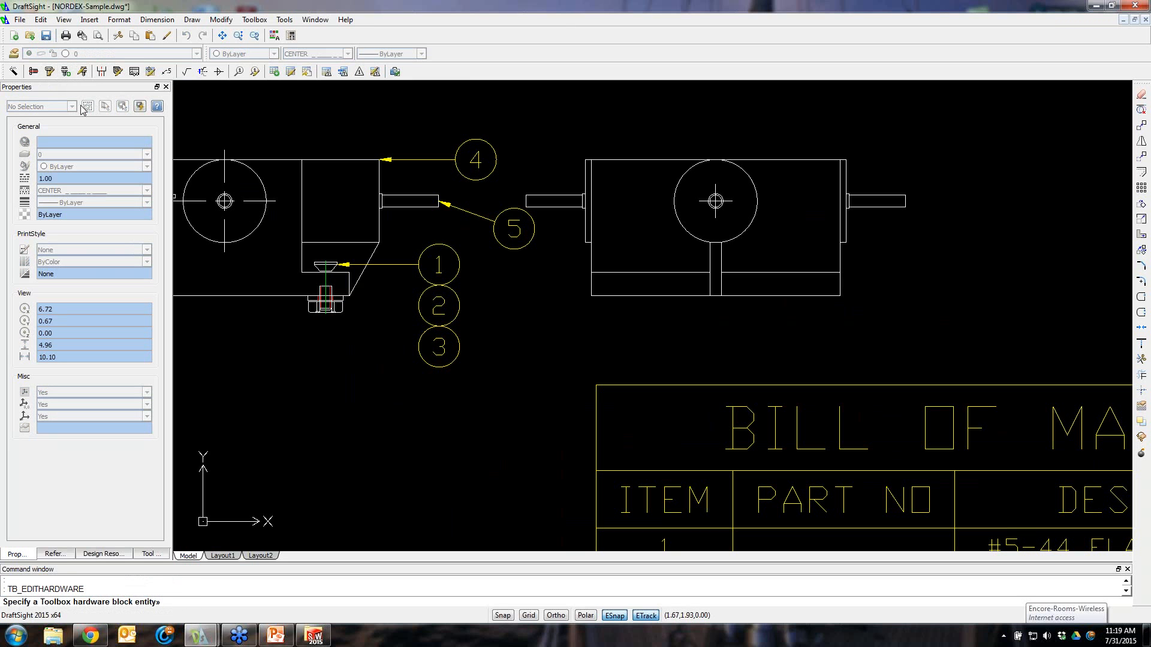
{"action": "left_click", "coordinate": [326, 265]}
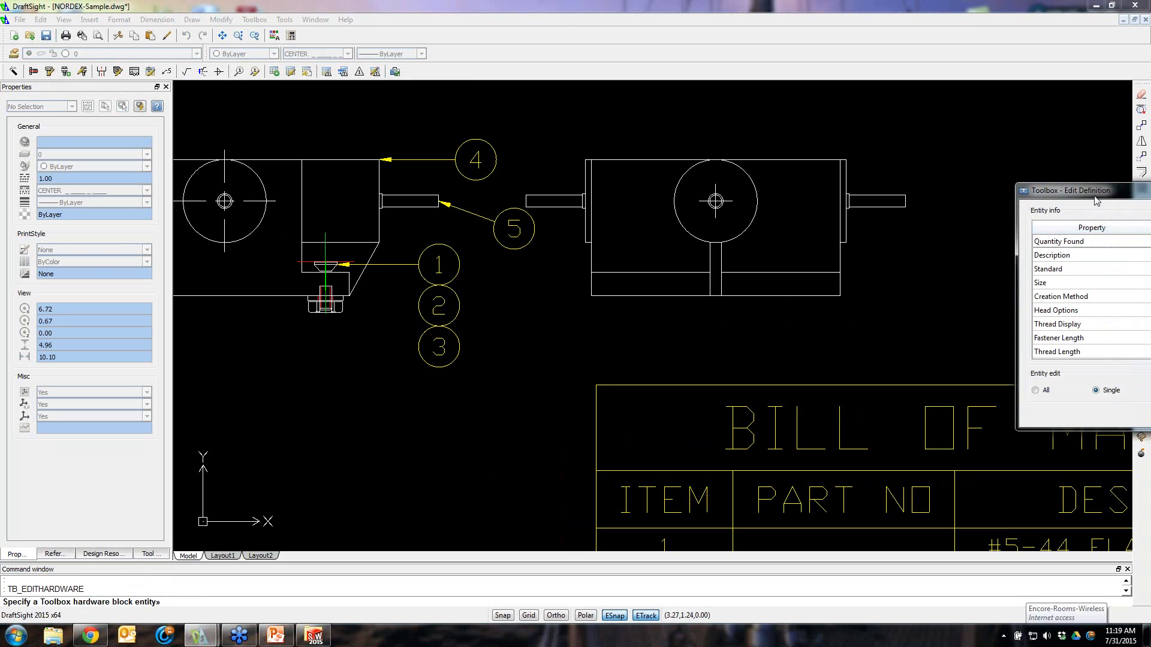
{"action": "left_click_drag", "start_coordinate": [1079, 192], "coordinate": [480, 146]}
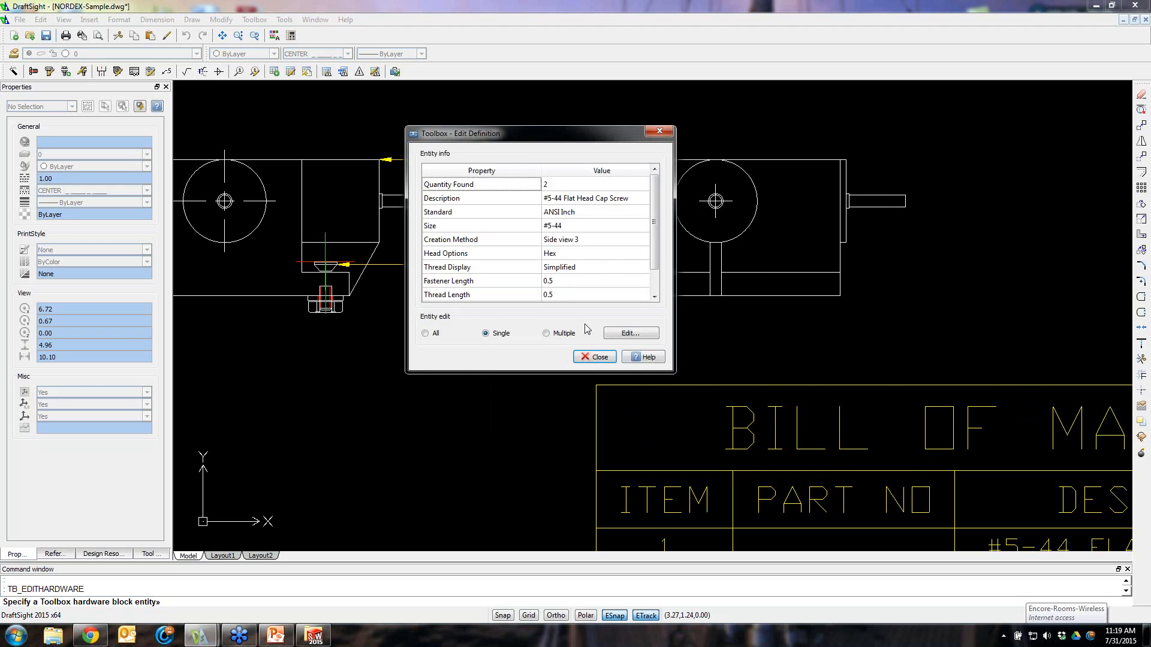
{"action": "left_click_drag", "start_coordinate": [660, 196], "coordinate": [656, 215]}
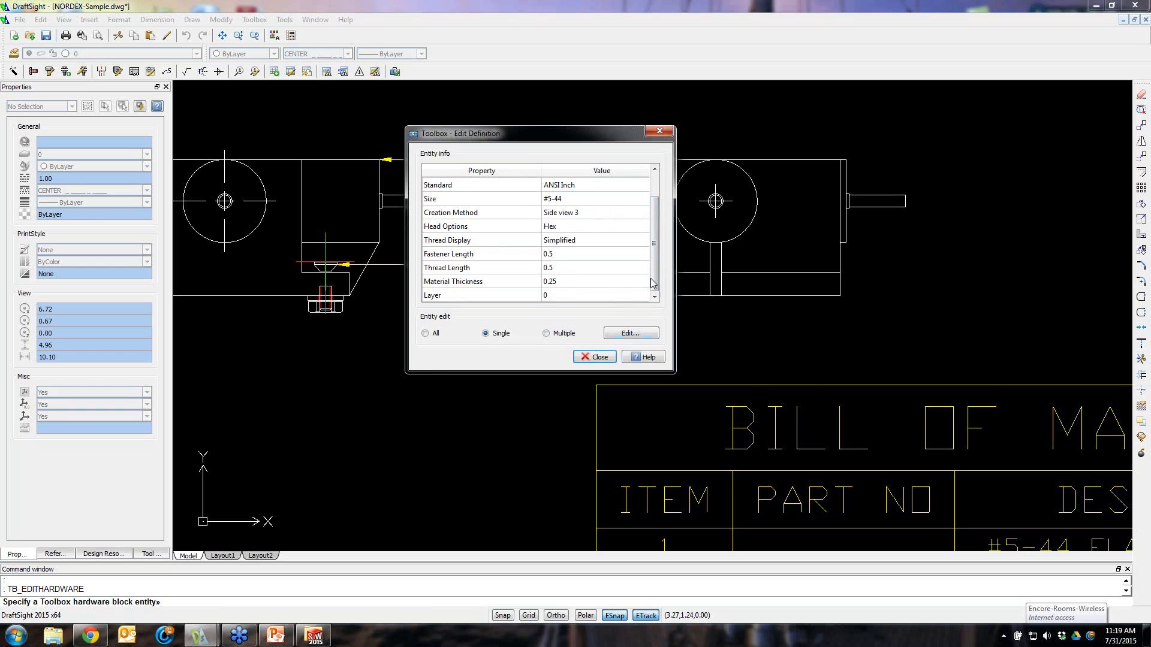
{"action": "left_click_drag", "start_coordinate": [655, 278], "coordinate": [656, 253]}
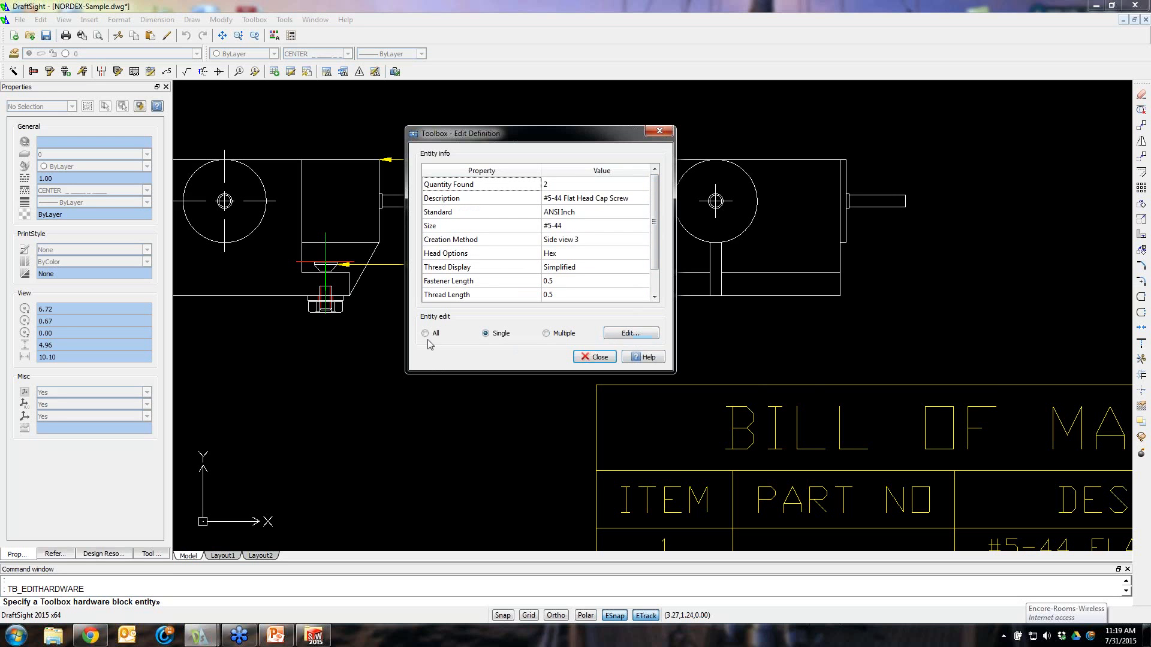
{"action": "left_click", "coordinate": [621, 332]}
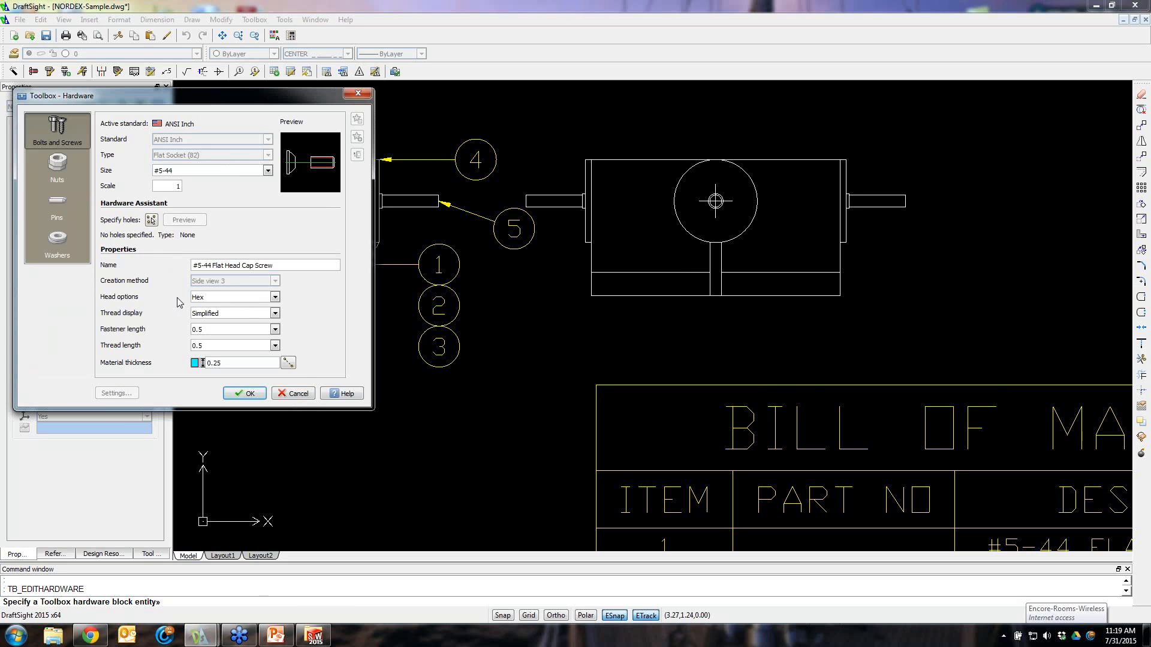
{"action": "left_click", "coordinate": [358, 93]}
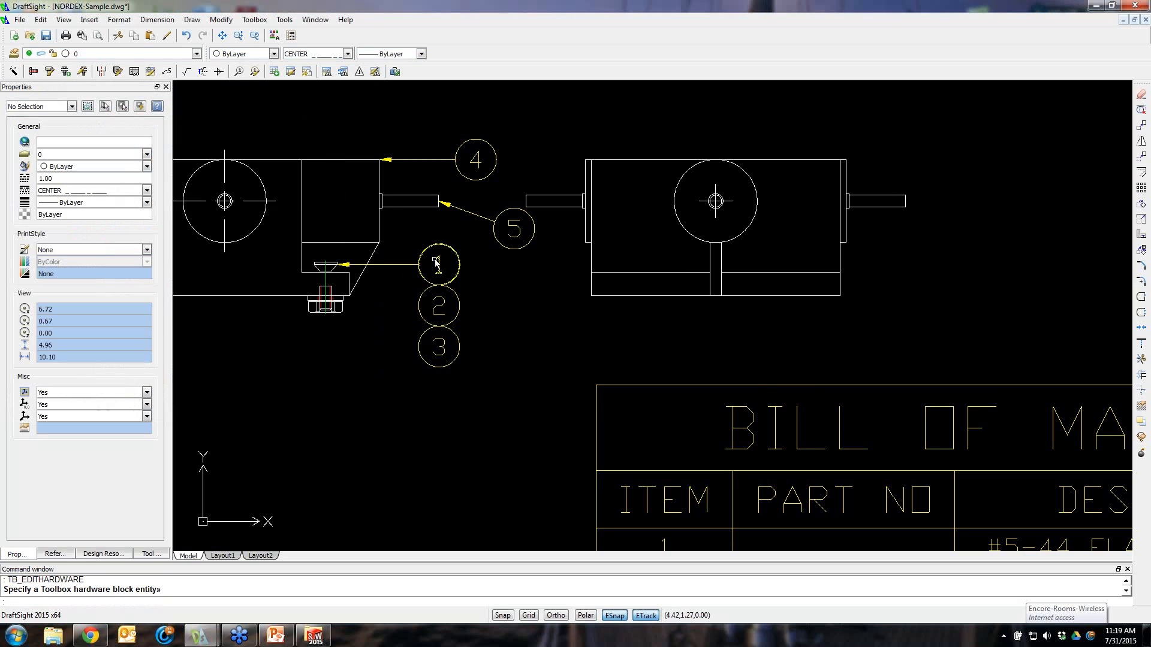
{"action": "scroll", "coordinate": [709, 338], "scroll_direction": "down", "scroll_amount": 5}
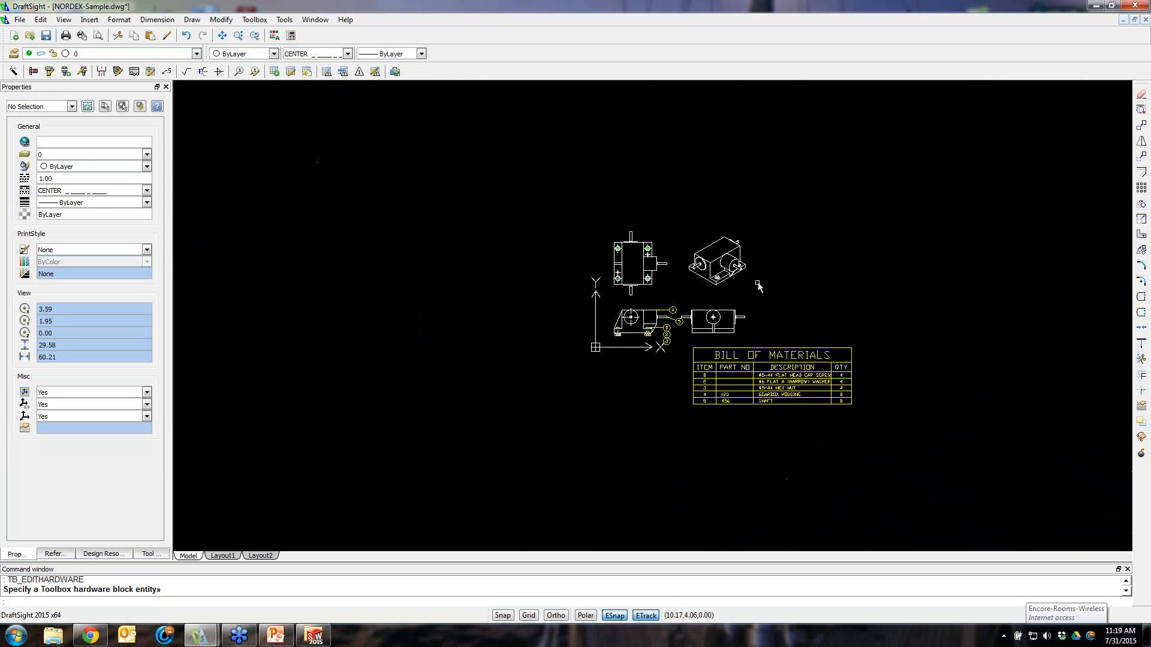
{"action": "scroll", "coordinate": [789, 349], "scroll_direction": "up", "scroll_amount": 3}
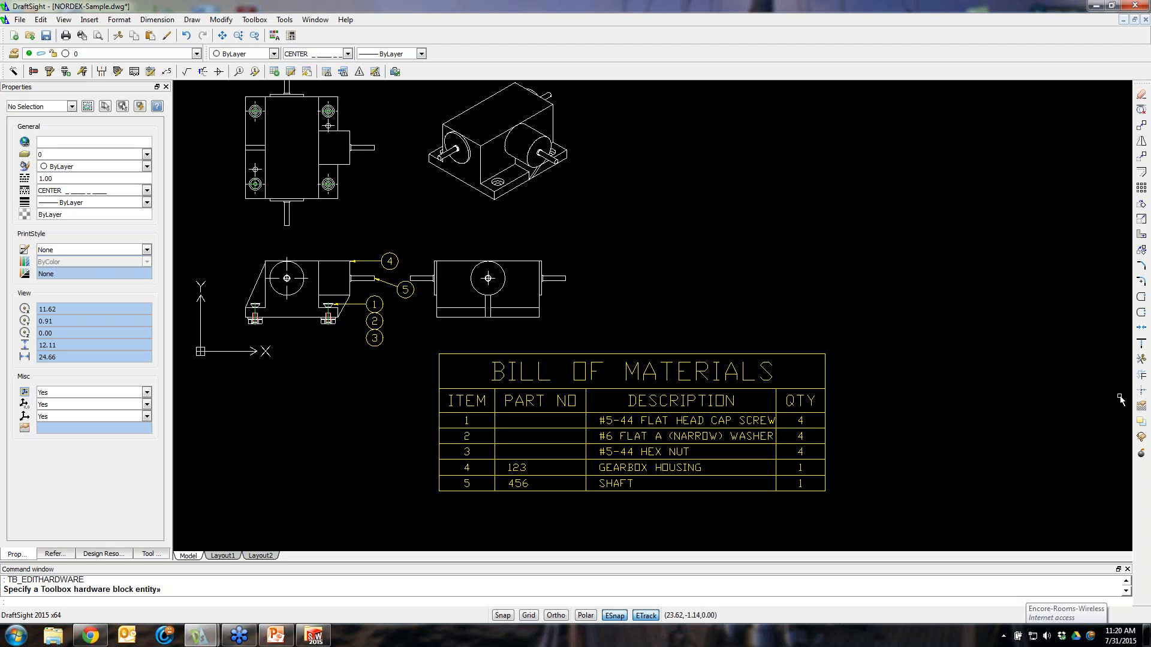
{"action": "left_click", "coordinate": [1142, 27]}
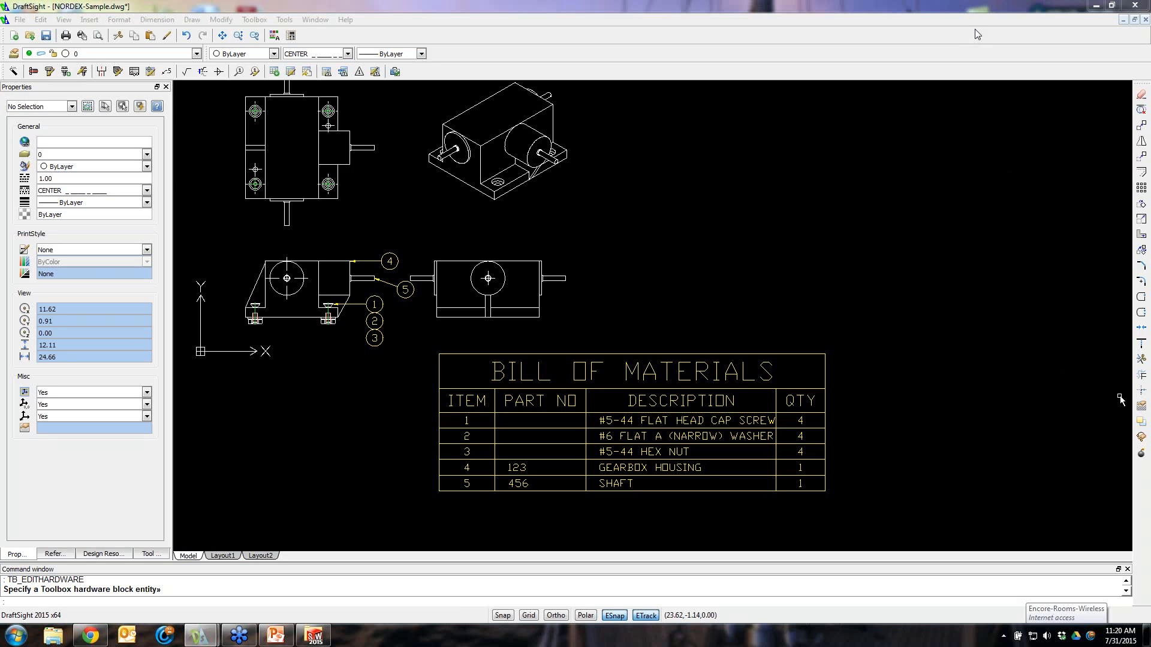
{"action": "left_click", "coordinate": [984, 159]}
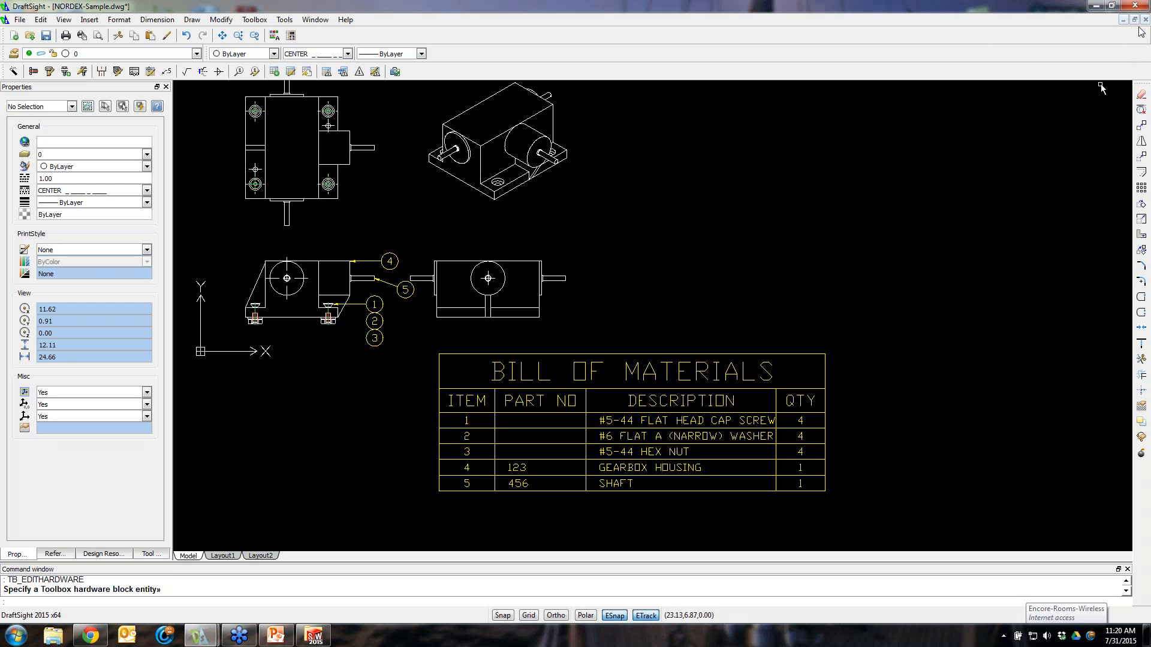
{"action": "left_click", "coordinate": [694, 407]}
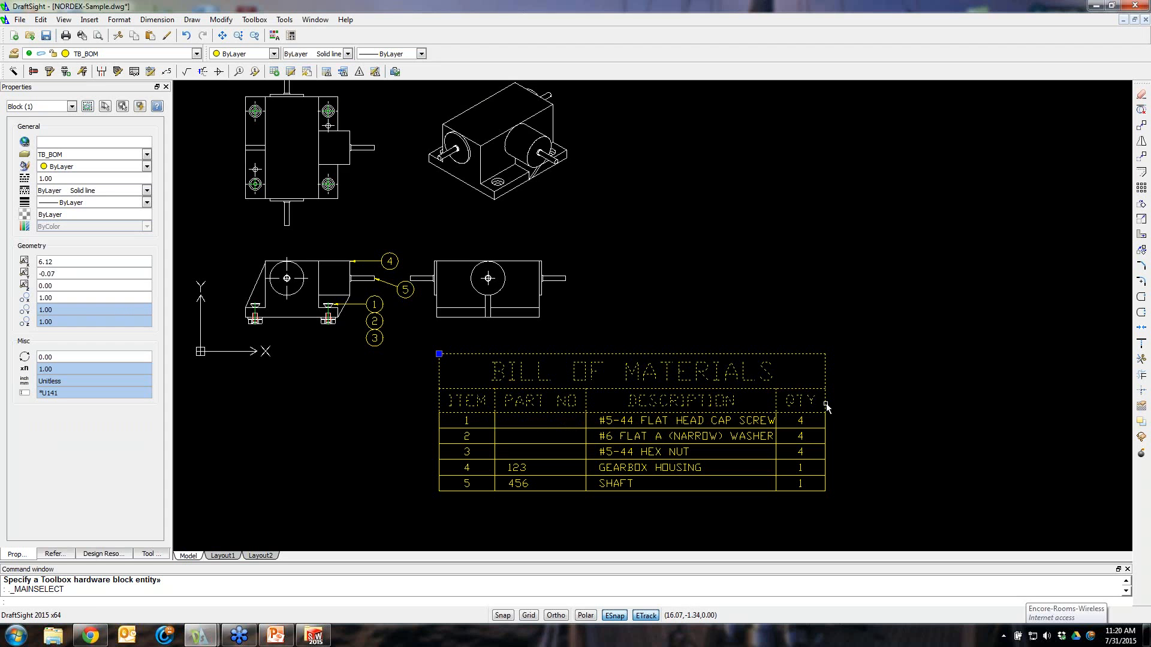
{"action": "left_click", "coordinate": [873, 407]}
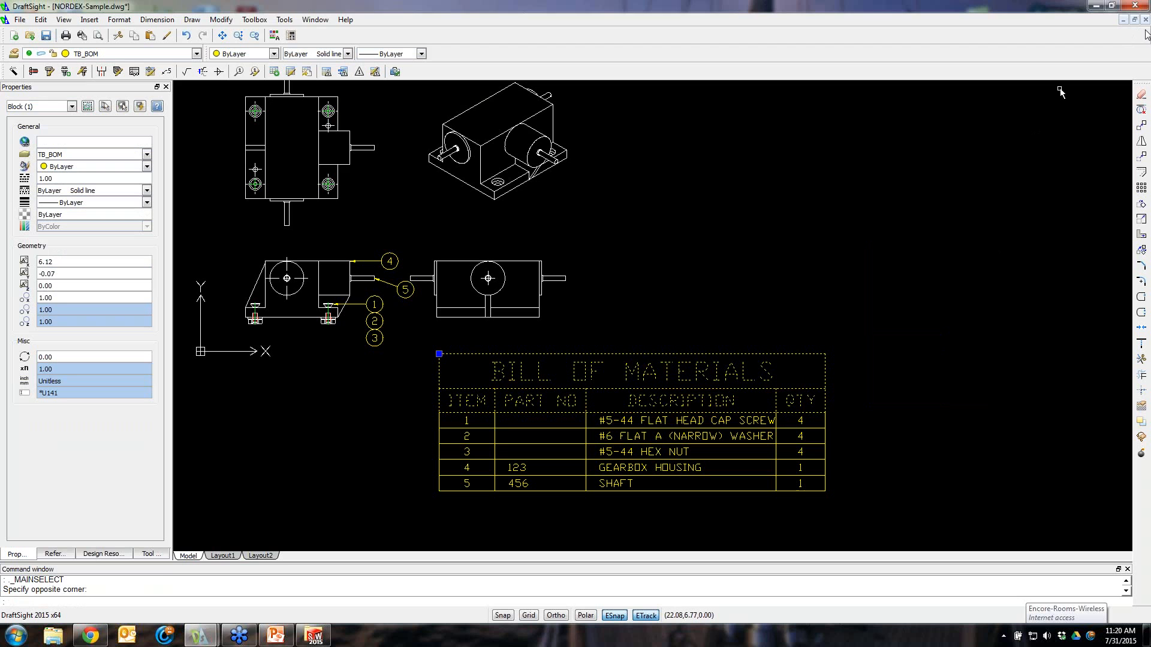
{"action": "left_click", "coordinate": [1142, 26]}
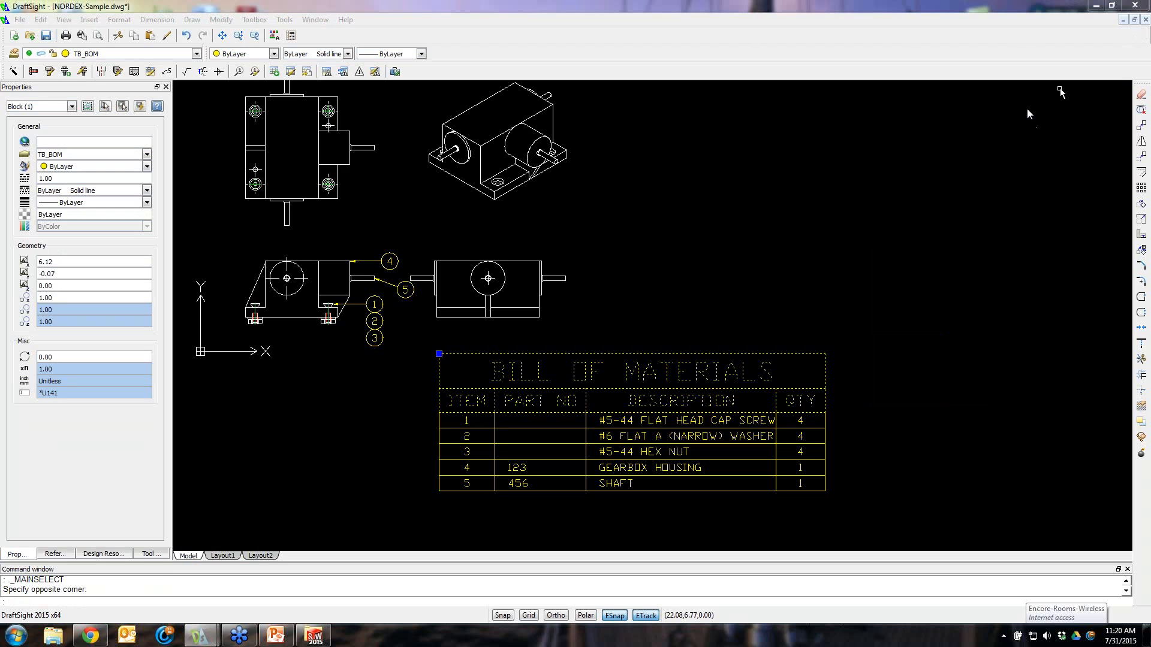
{"action": "left_click", "coordinate": [1005, 91]}
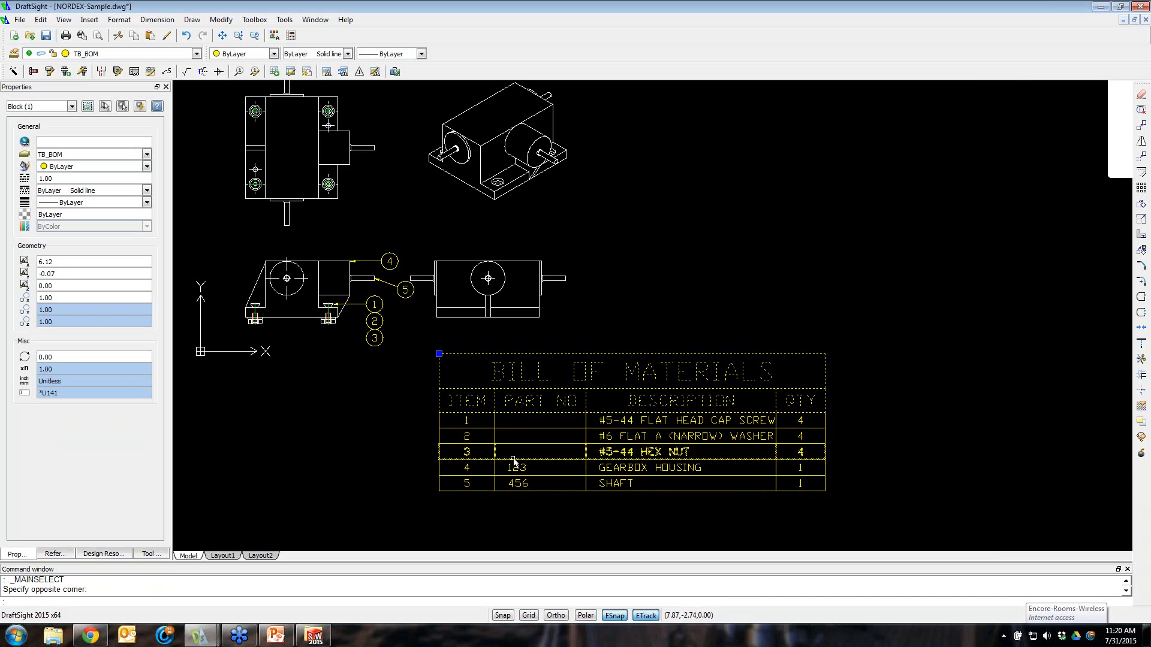
{"action": "left_click", "coordinate": [826, 323]}
{"action": "key", "text": "Escape"}
{"action": "key", "text": "Escape"}
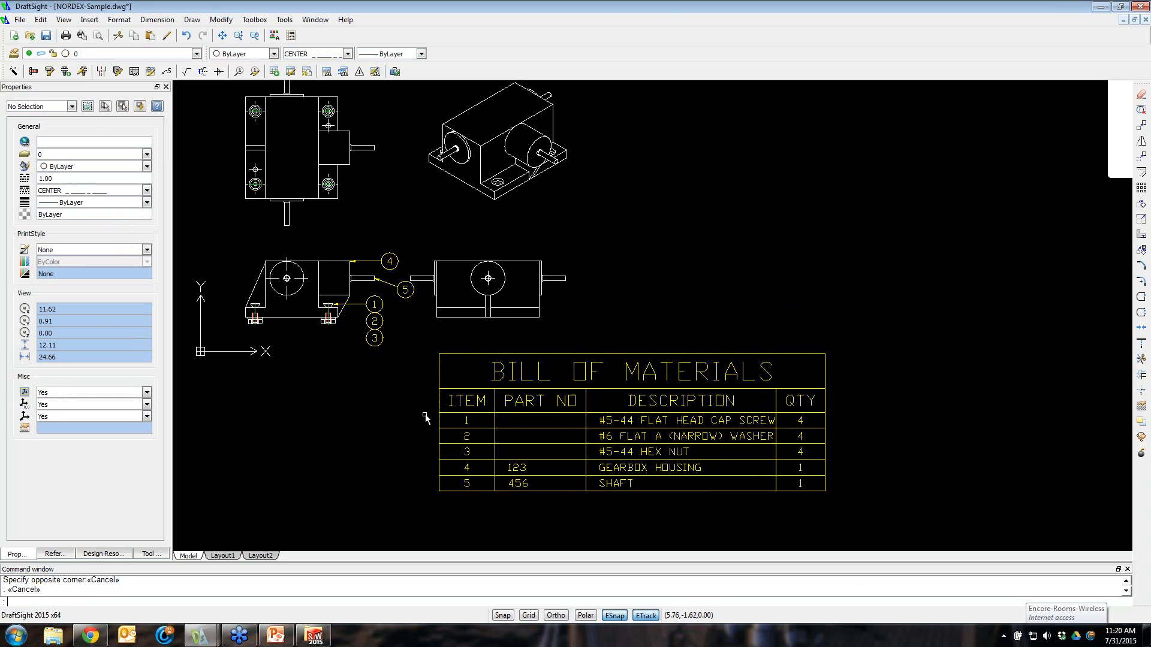
Select the washer and hex nut rows of the bill of materials to inspect their block attributes, then clear the selection
{"action": "scroll", "coordinate": [420, 420], "scroll_direction": "down", "scroll_amount": 4}
{"action": "scroll", "coordinate": [265, 430], "scroll_direction": "up", "scroll_amount": 4}
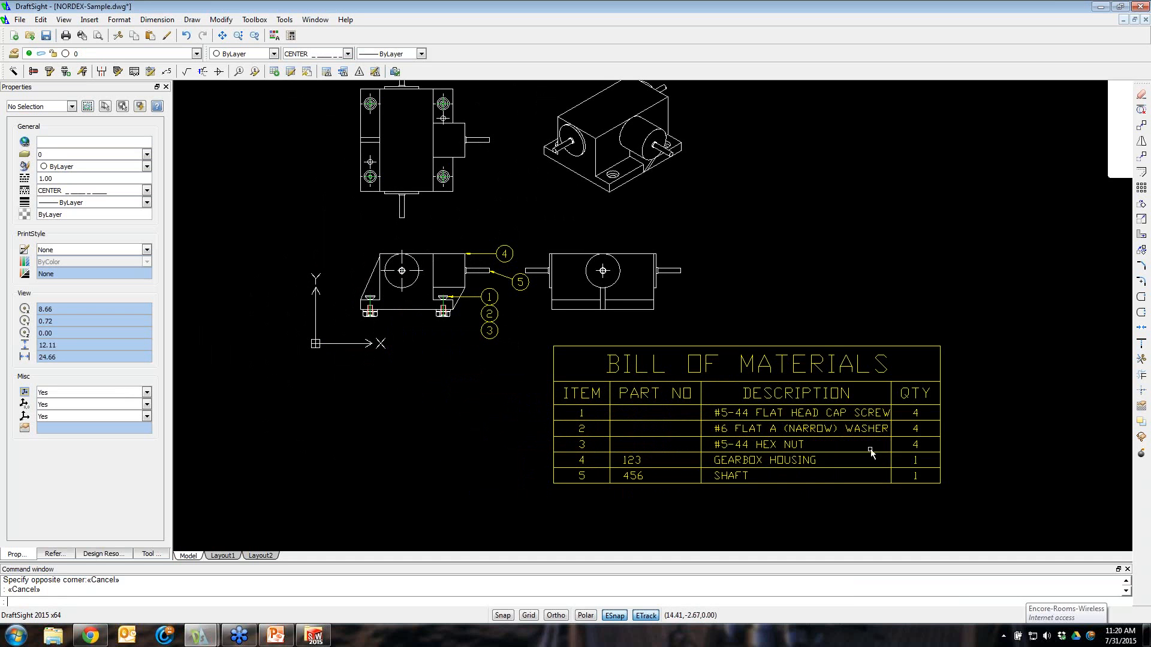
{"action": "left_click", "coordinate": [916, 430]}
{"action": "left_click", "coordinate": [917, 445]}
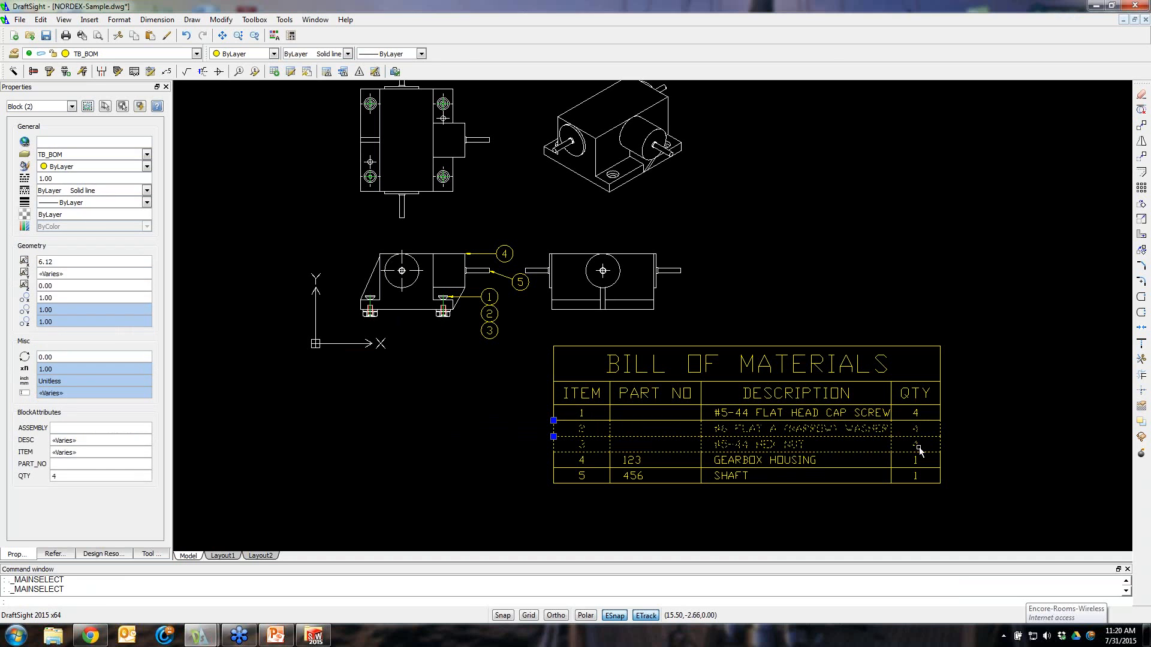
{"action": "left_click", "coordinate": [929, 485]}
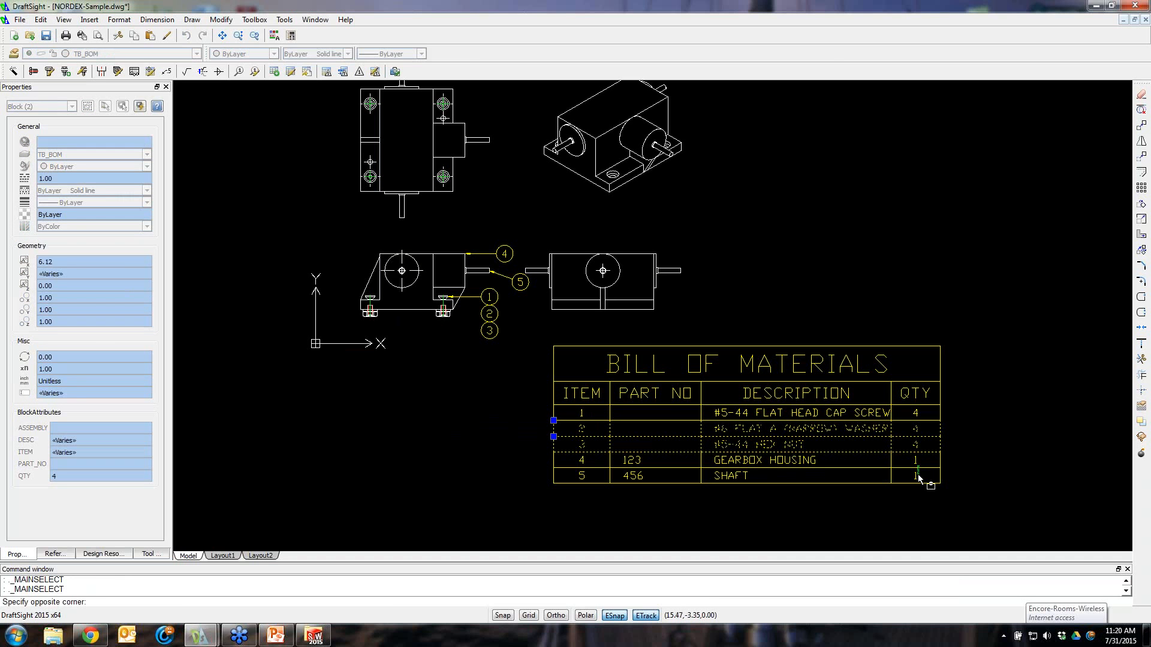
{"action": "key", "text": "Escape"}
{"action": "left_click", "coordinate": [394, 400]}
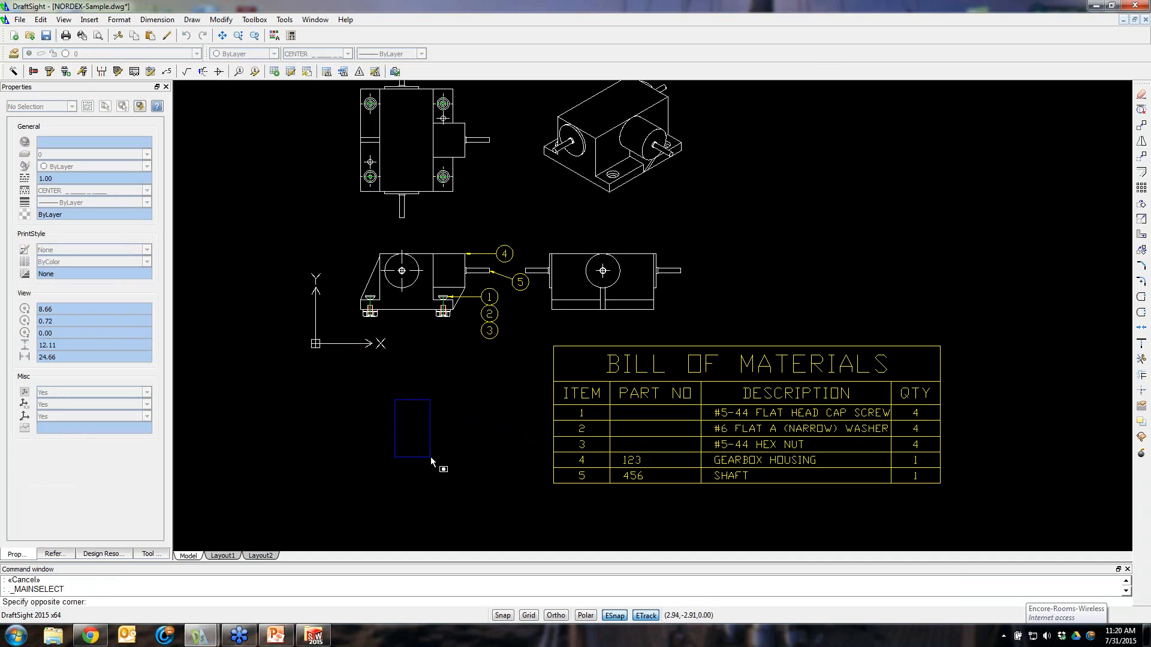
{"action": "left_click", "coordinate": [366, 486]}
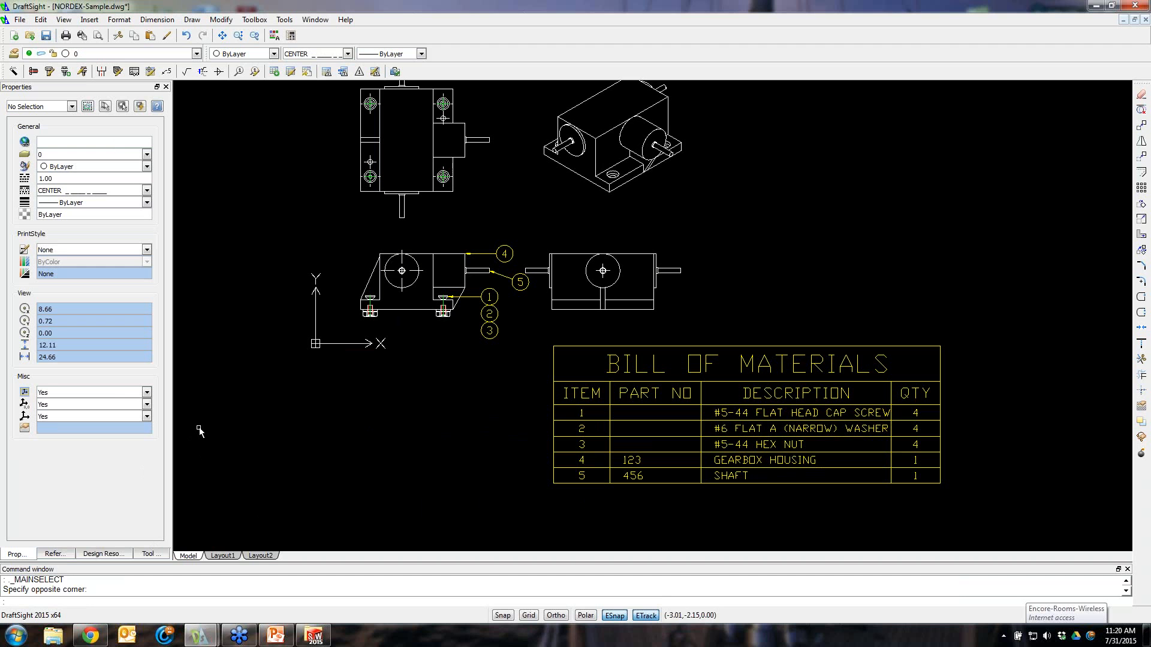
{"action": "key", "text": "Escape"}
{"action": "key", "text": "Escape"}
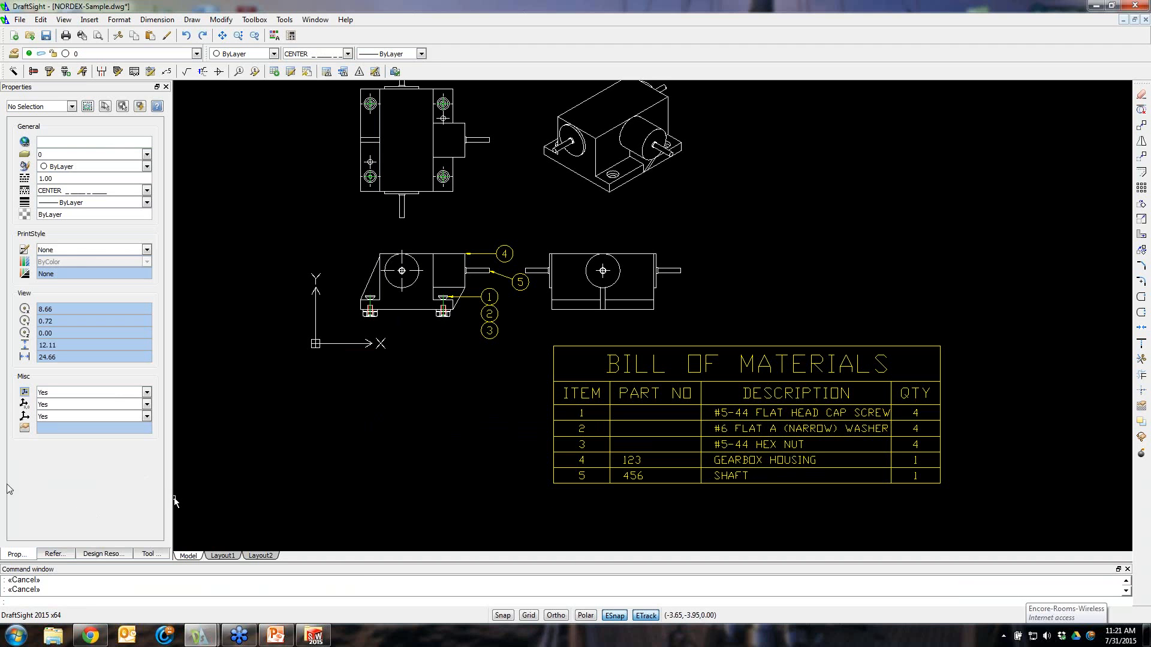
Open the Design Resources palette and browse its folders to the DraftSight Design Library Samples folder
{"action": "left_click", "coordinate": [59, 553]}
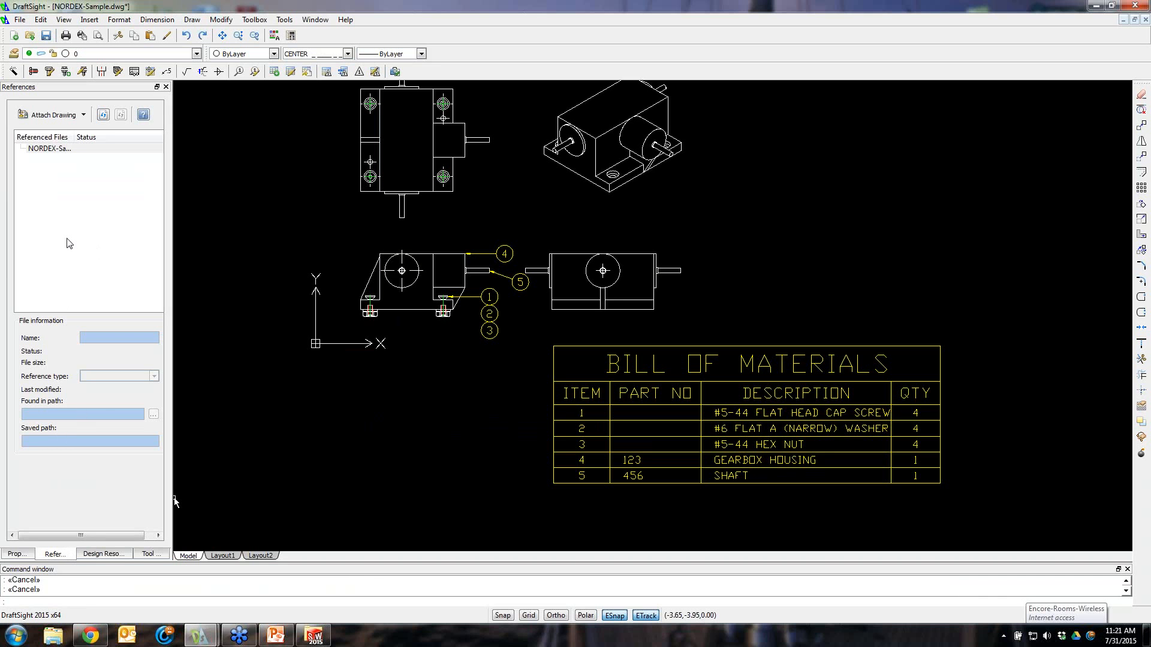
{"action": "left_click", "coordinate": [90, 555]}
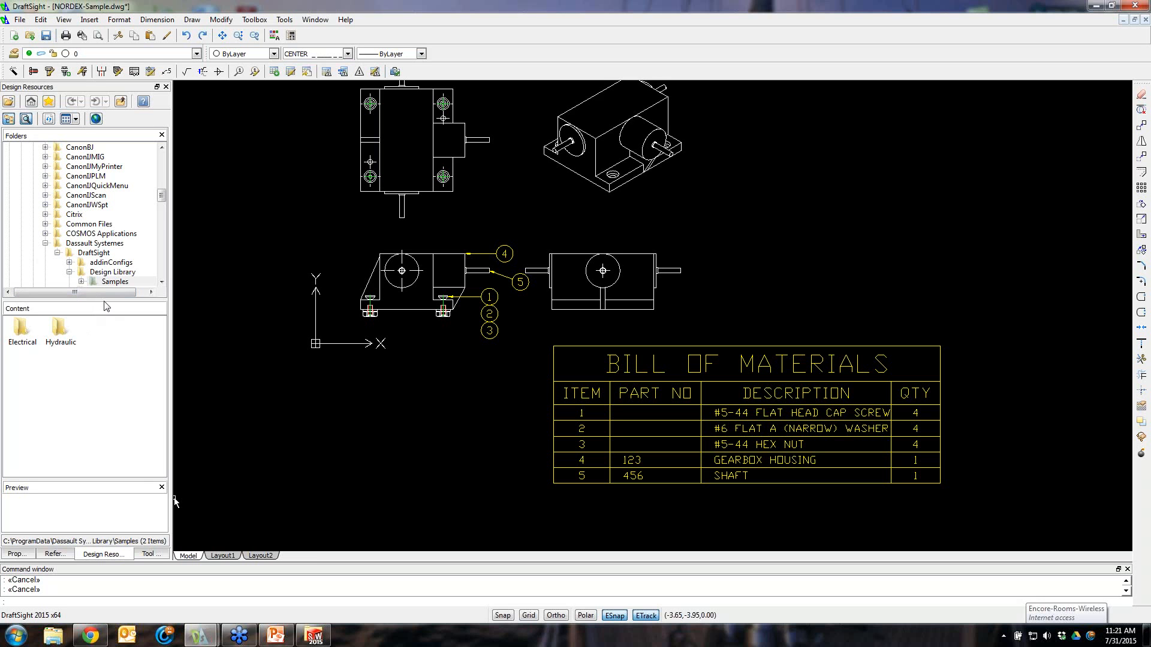
{"action": "left_click_drag", "start_coordinate": [105, 299], "coordinate": [105, 325]}
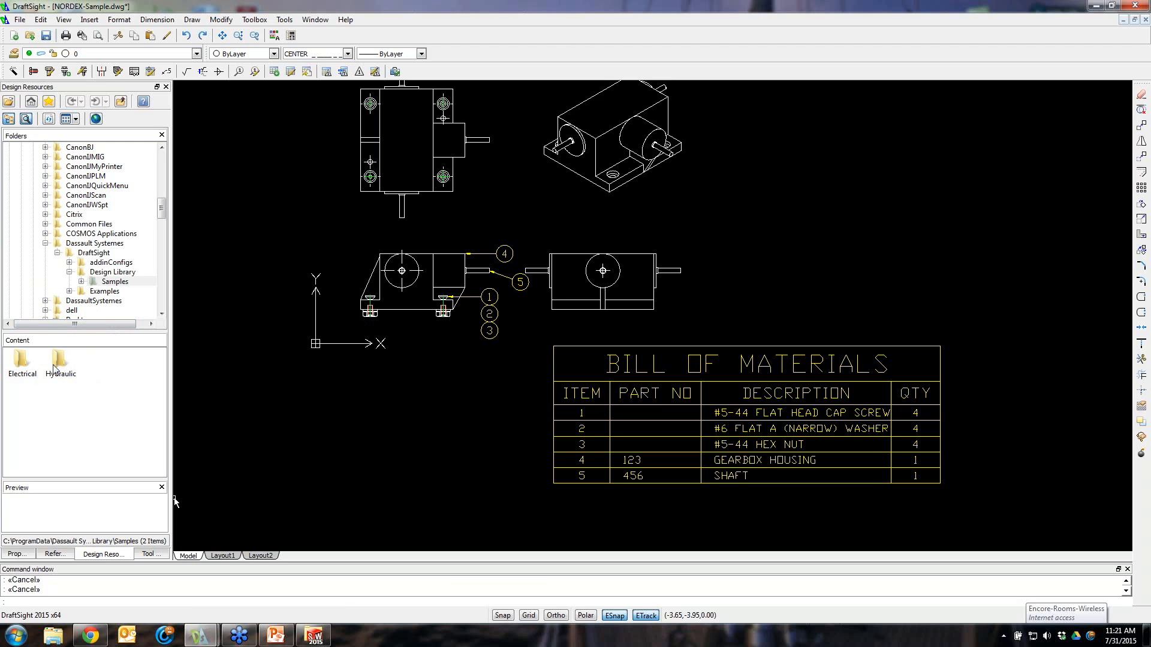
{"action": "left_click_drag", "start_coordinate": [92, 334], "coordinate": [93, 279]}
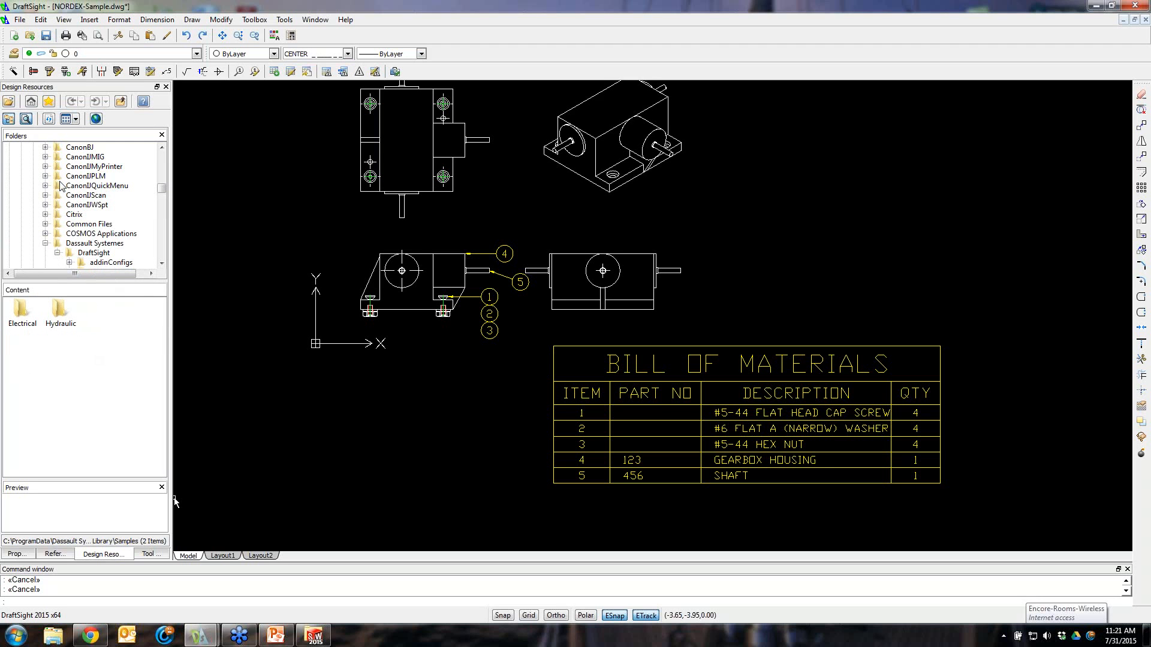
{"action": "left_click", "coordinate": [90, 205]}
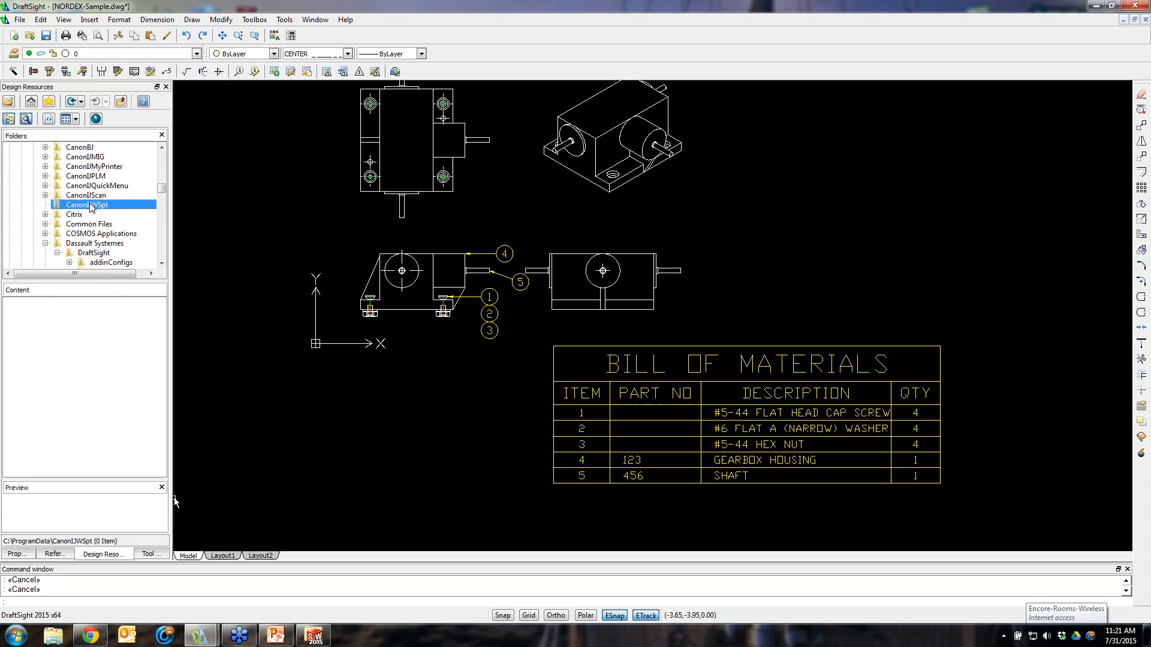
{"action": "left_click", "coordinate": [31, 103]}
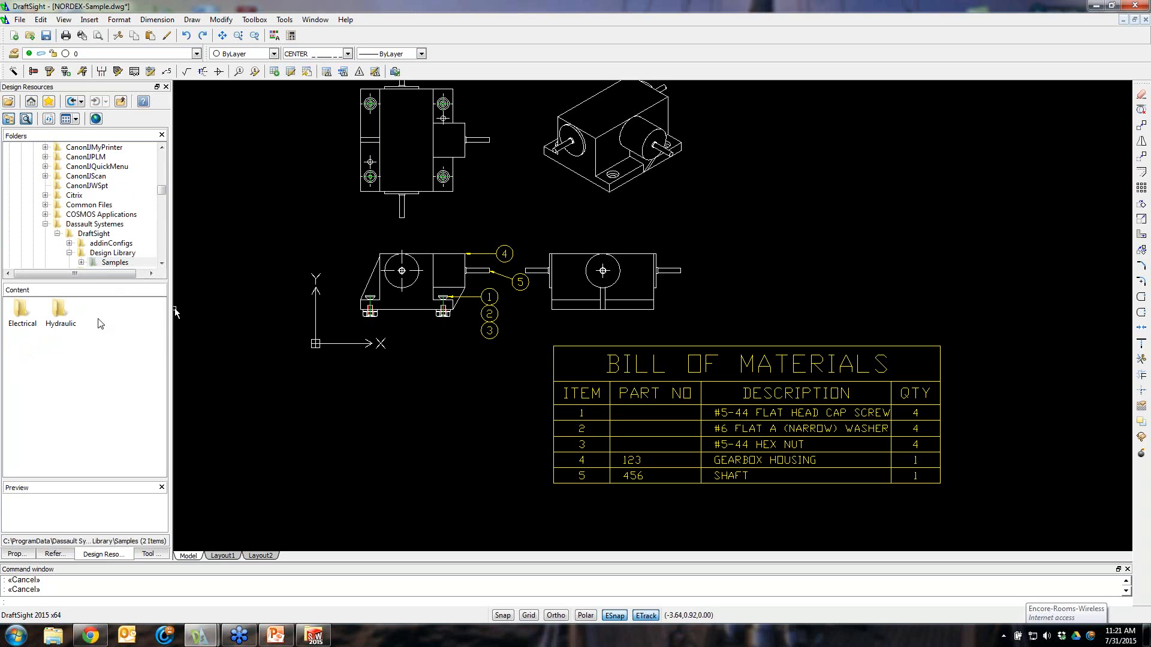
{"action": "left_click", "coordinate": [133, 254]}
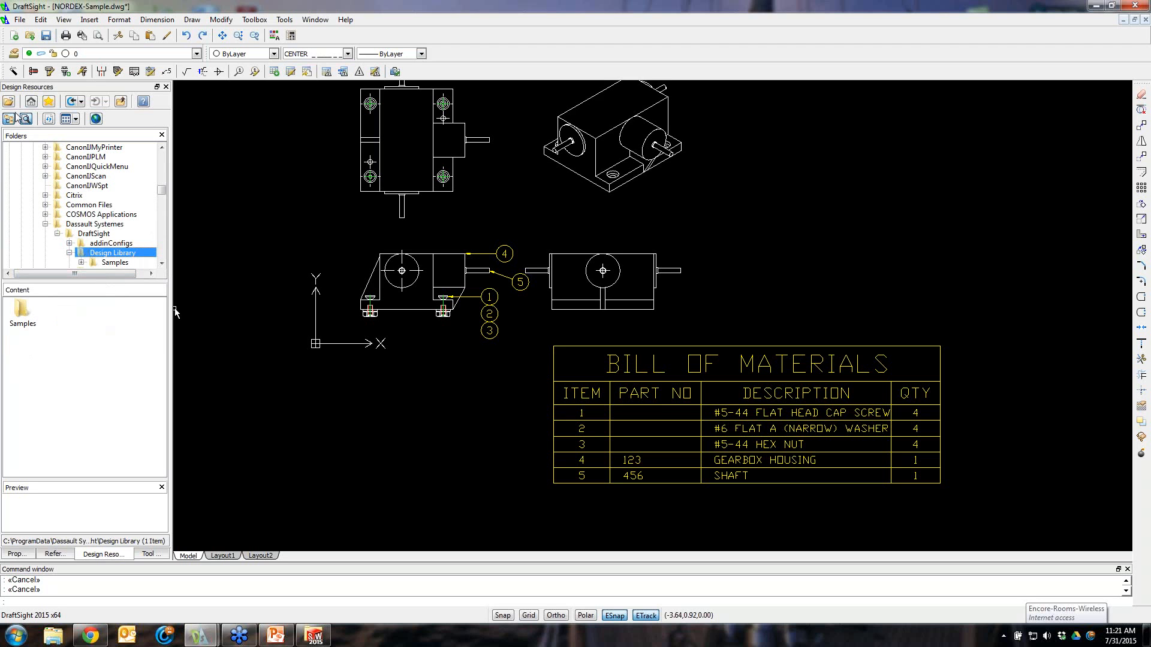
{"action": "left_click", "coordinate": [31, 102]}
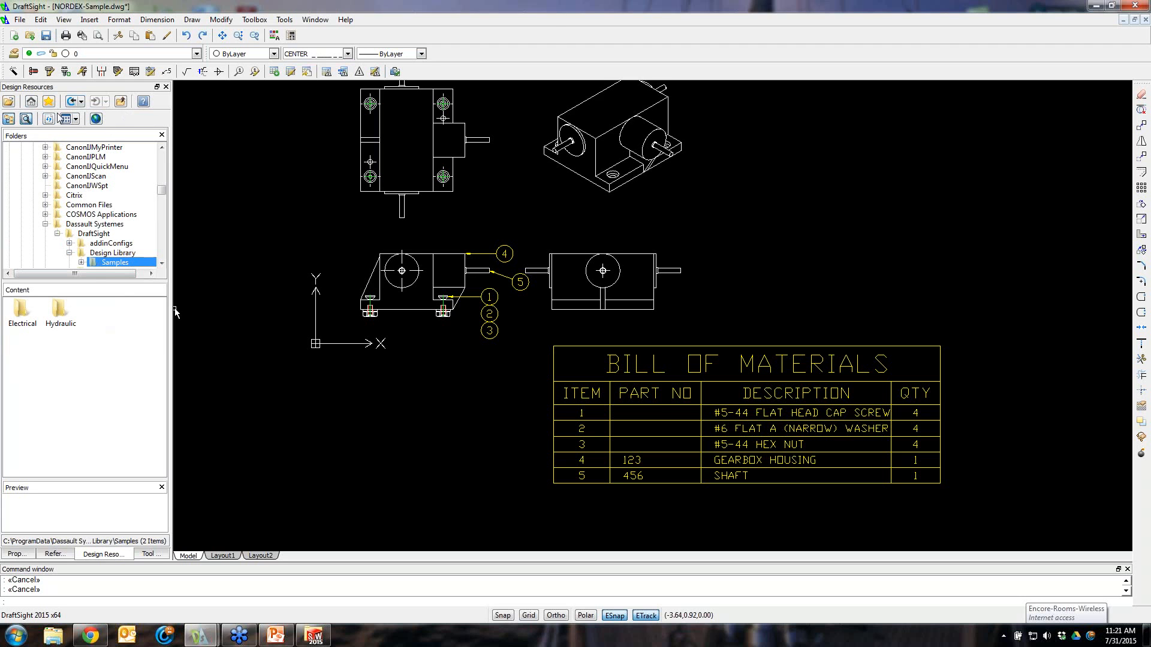
{"action": "left_click", "coordinate": [97, 121]}
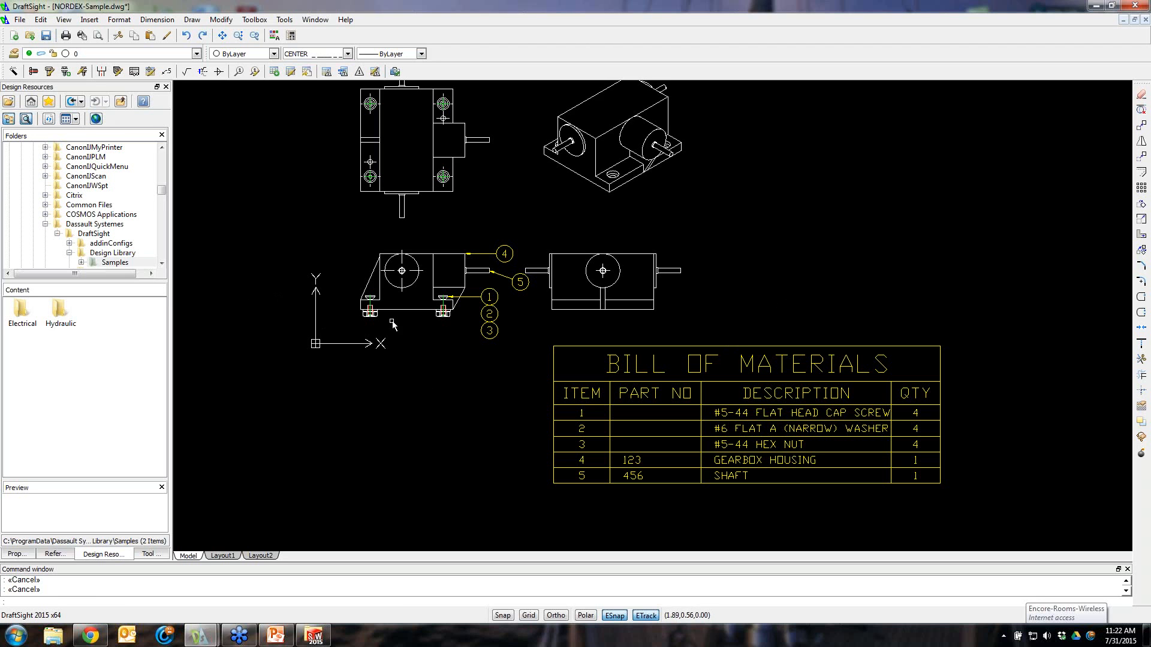
{"action": "left_click", "coordinate": [339, 391]}
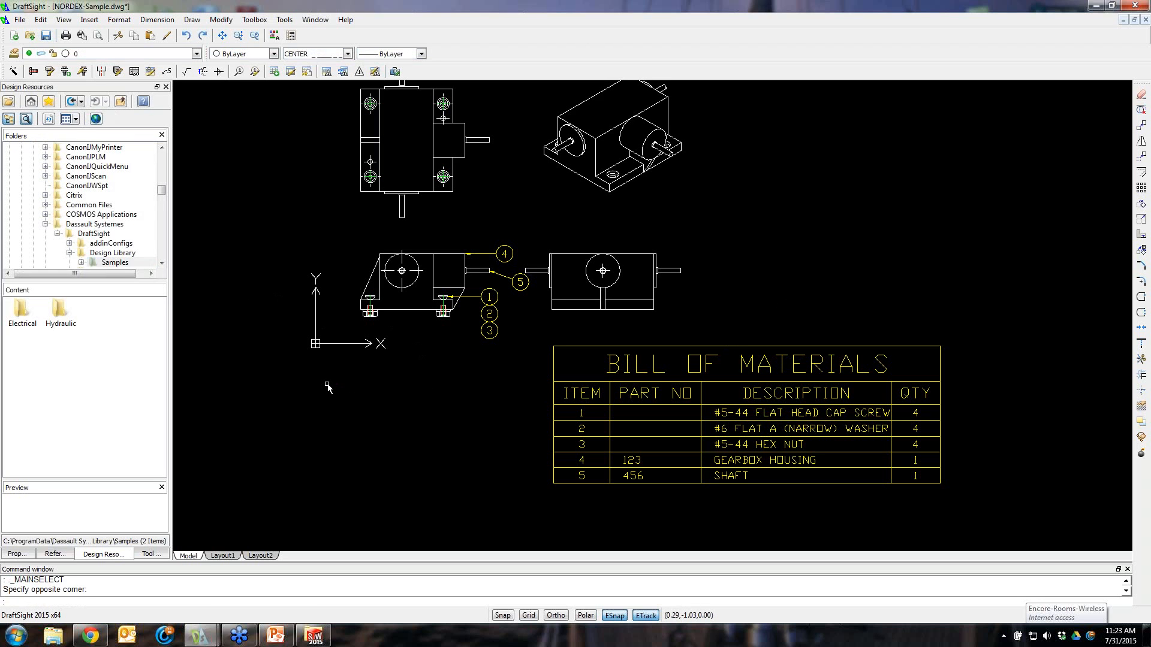
{"action": "double_click", "coordinate": [30, 315]}
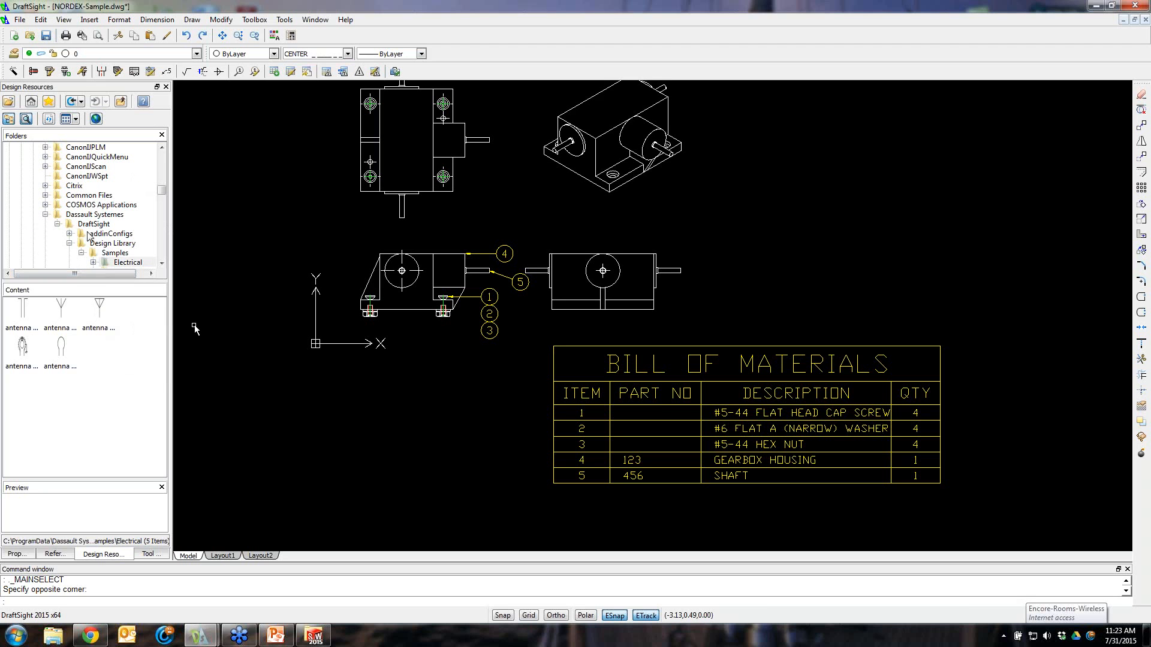
{"action": "left_click", "coordinate": [99, 316]}
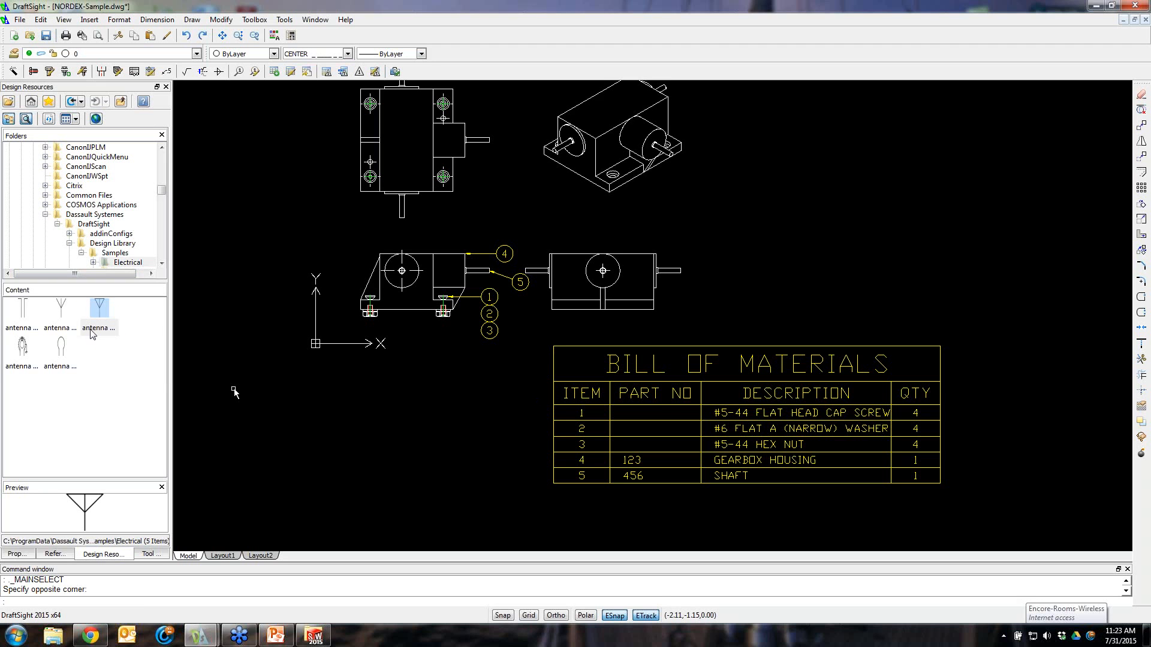
{"action": "left_click_drag", "start_coordinate": [99, 311], "coordinate": [783, 295]}
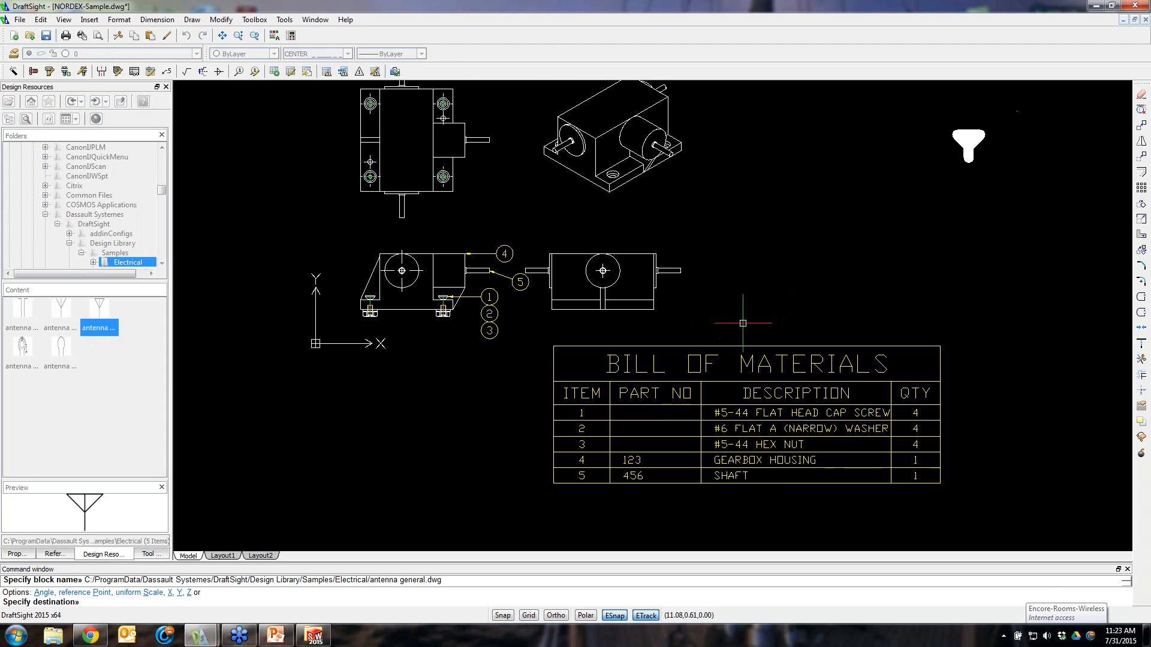
{"action": "scroll", "coordinate": [747, 314], "scroll_direction": "down", "scroll_amount": 3}
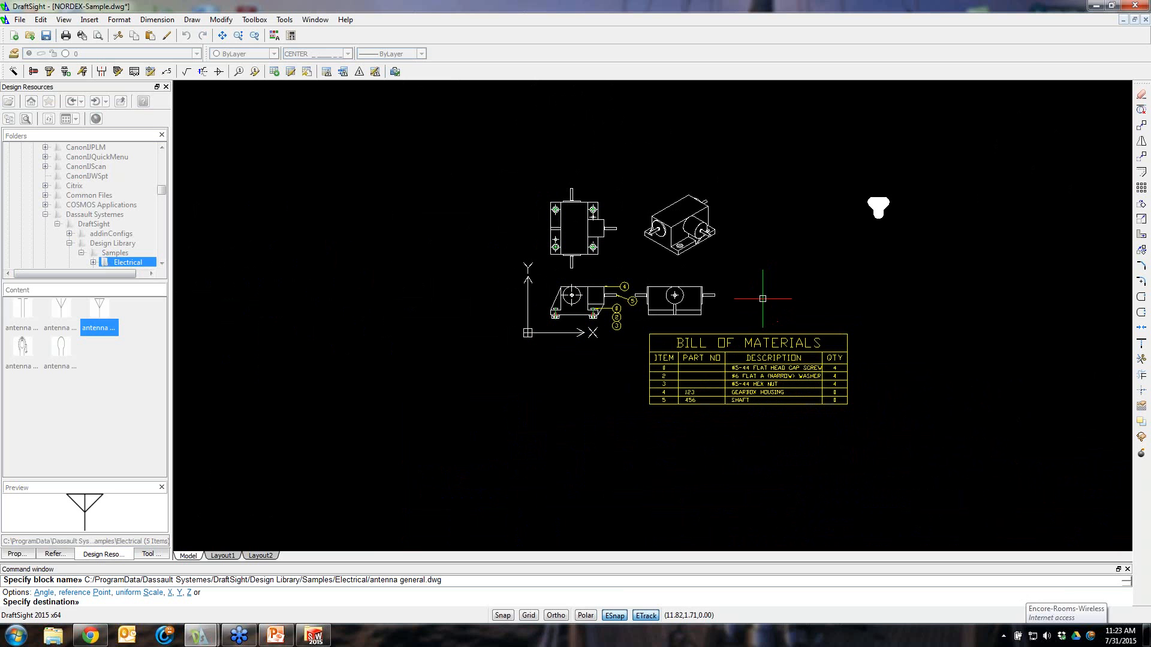
{"action": "key", "text": "Escape"}
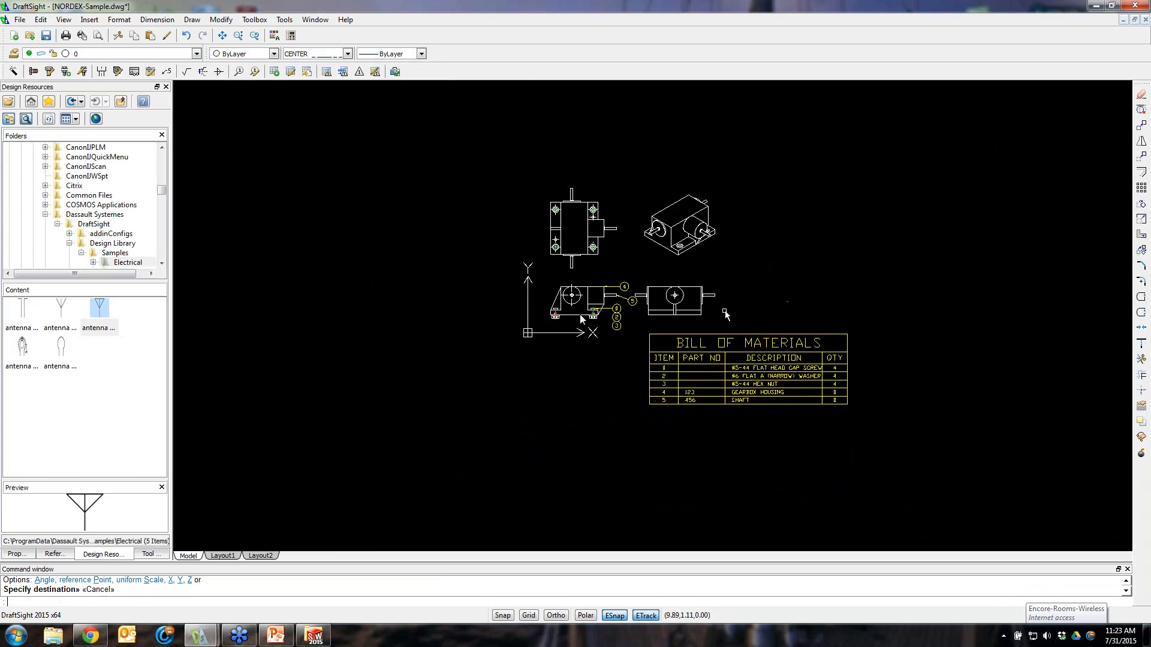
Create a new drawing from the standard.dwt template
{"action": "left_click", "coordinate": [20, 20]}
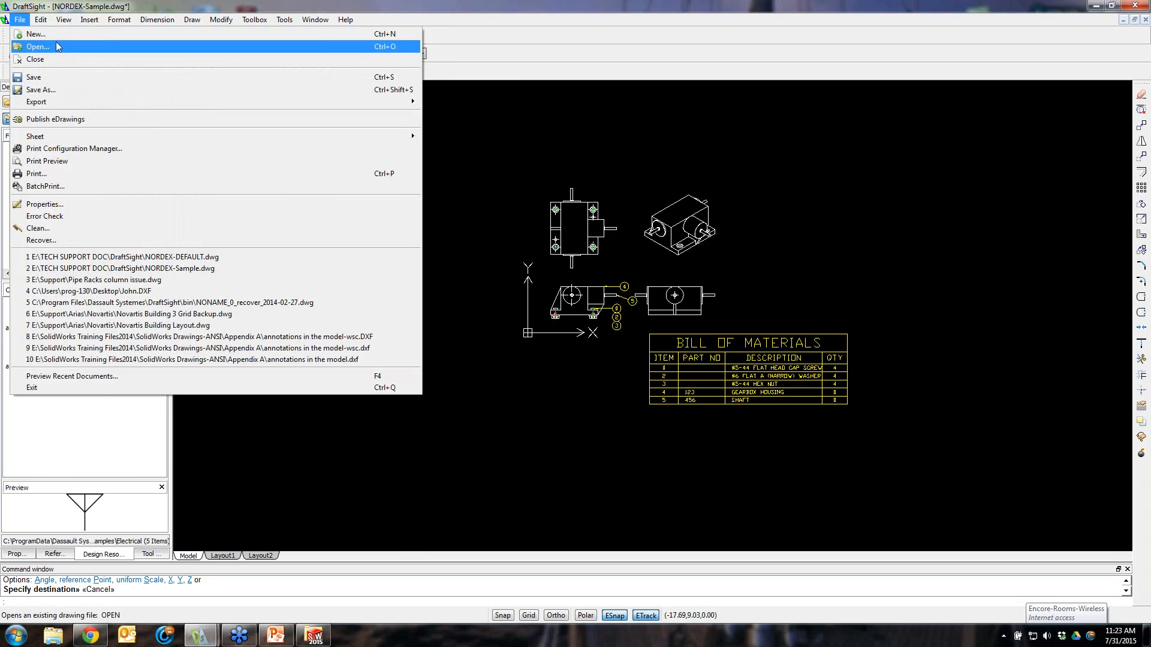
{"action": "left_click", "coordinate": [36, 34]}
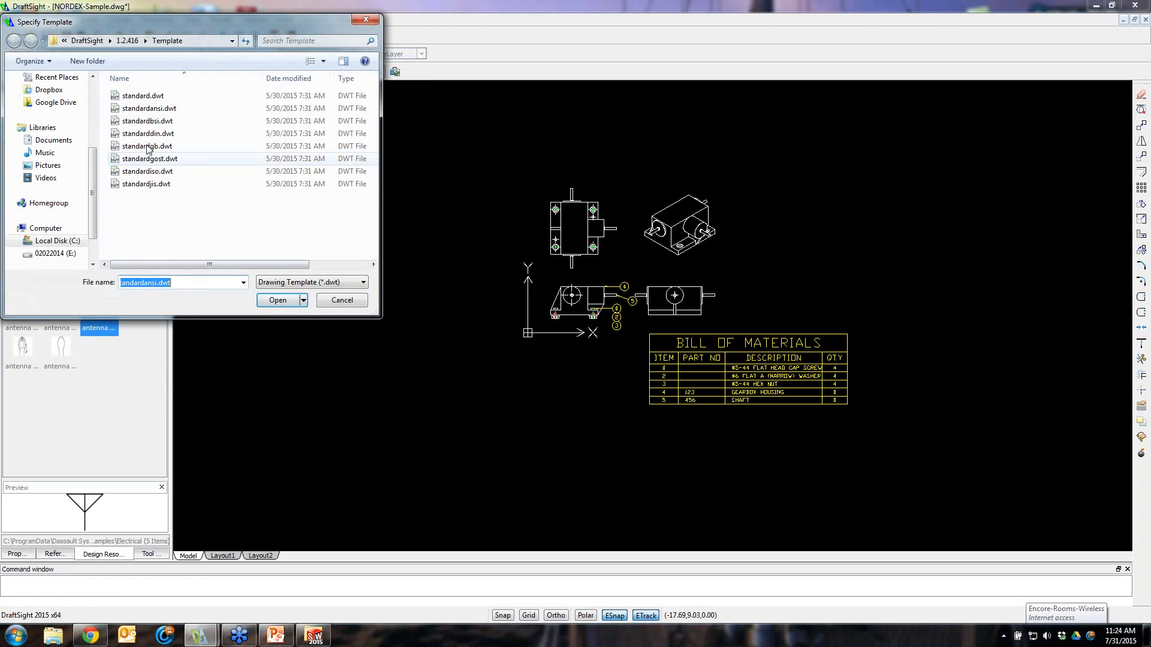
{"action": "left_click", "coordinate": [148, 98]}
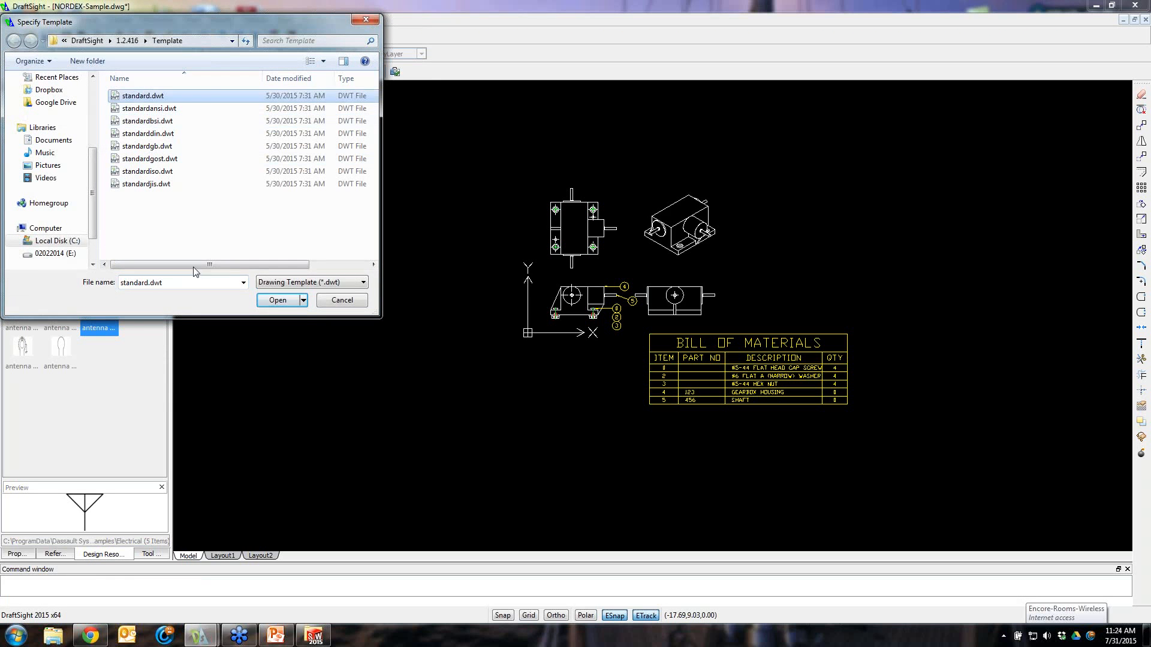
{"action": "left_click", "coordinate": [282, 301]}
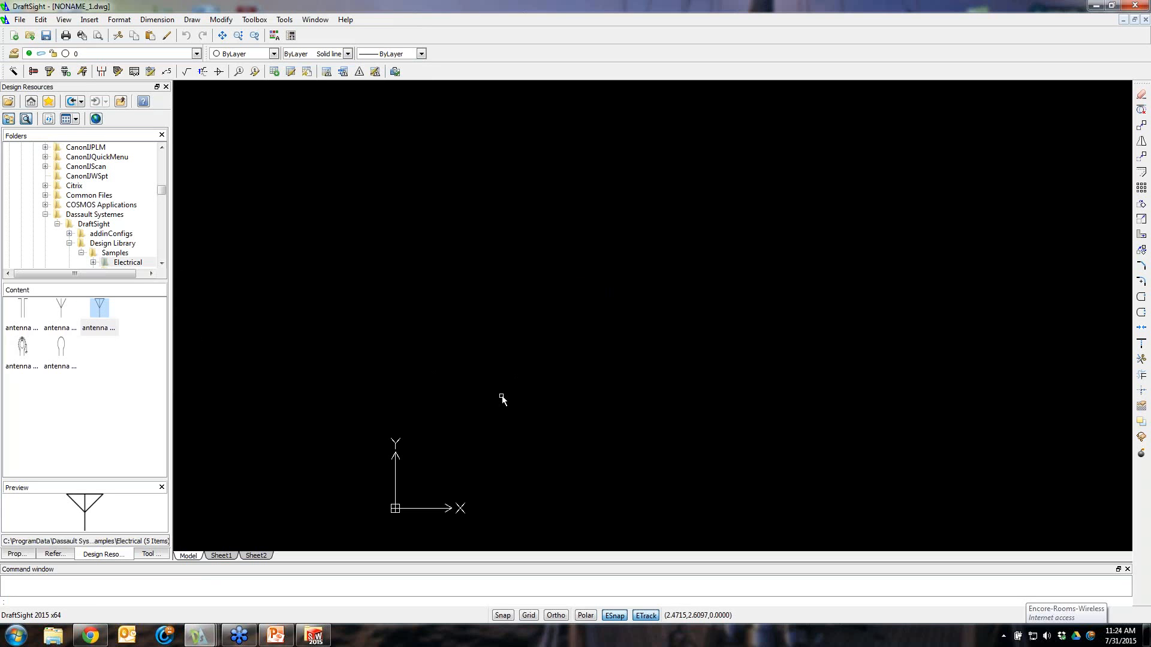
{"action": "scroll", "coordinate": [501, 398], "scroll_direction": "up", "scroll_amount": 1}
{"action": "left_click", "coordinate": [501, 398]}
{"action": "scroll", "coordinate": [501, 397], "scroll_direction": "down", "scroll_amount": 2}
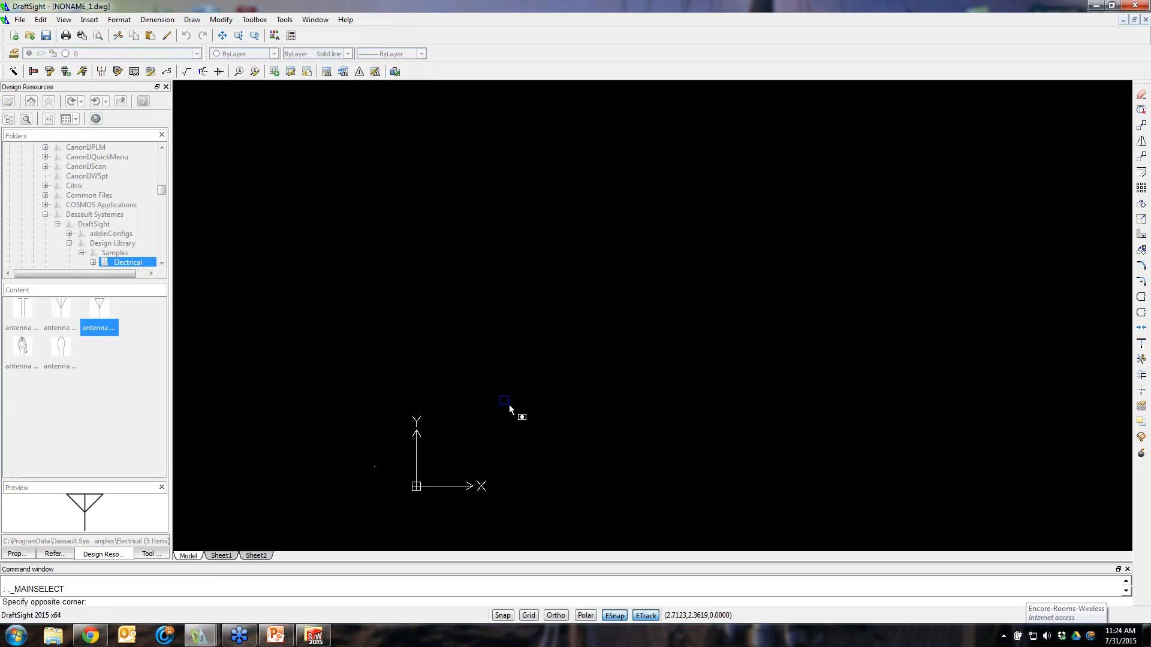
{"action": "left_click", "coordinate": [576, 389]}
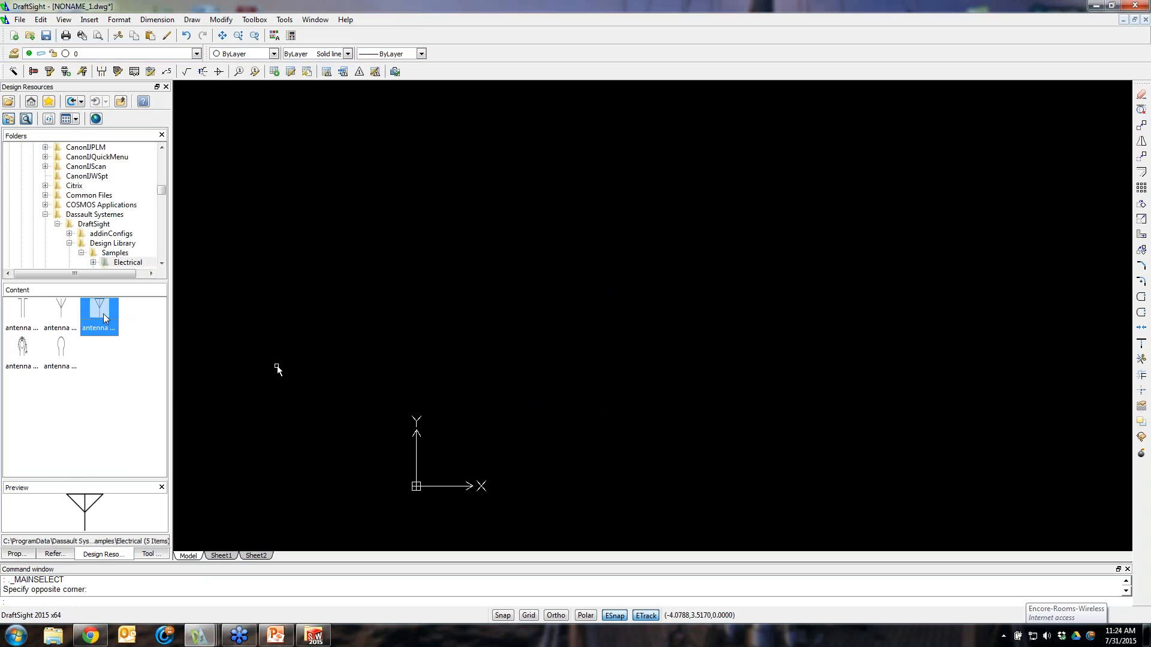
Insert the Electrical sample antenna block into the new drawing using the reference Point option, turning Ortho on for a horizontal angle
{"action": "left_click_drag", "start_coordinate": [102, 312], "coordinate": [308, 339]}
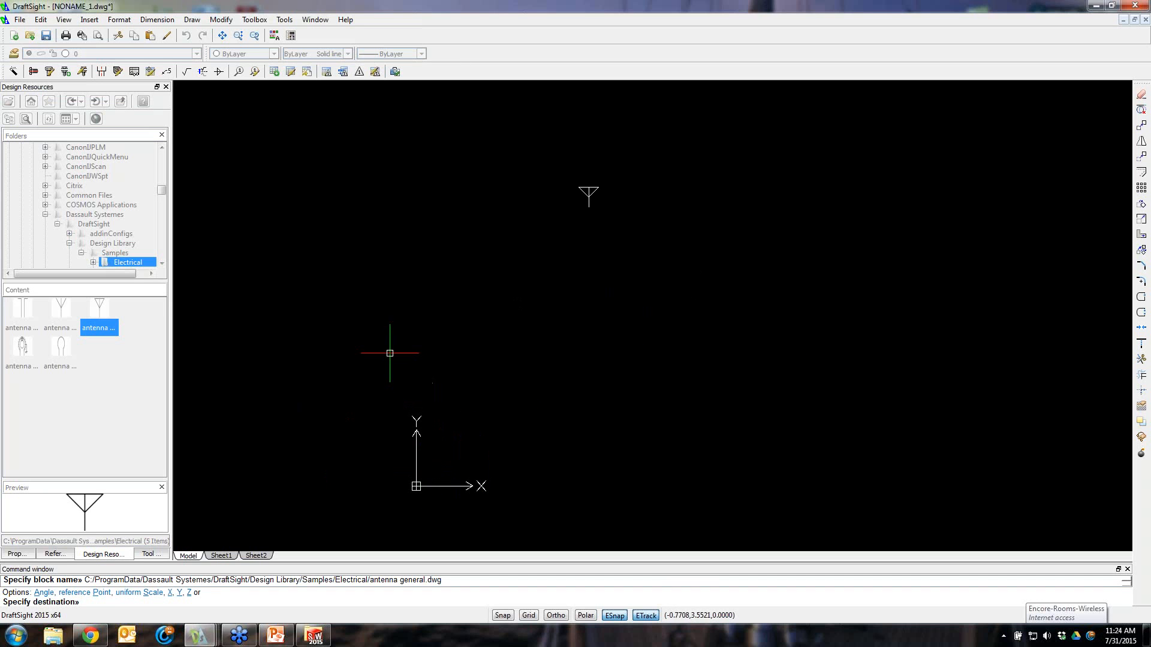
{"action": "right_click", "coordinate": [324, 384]}
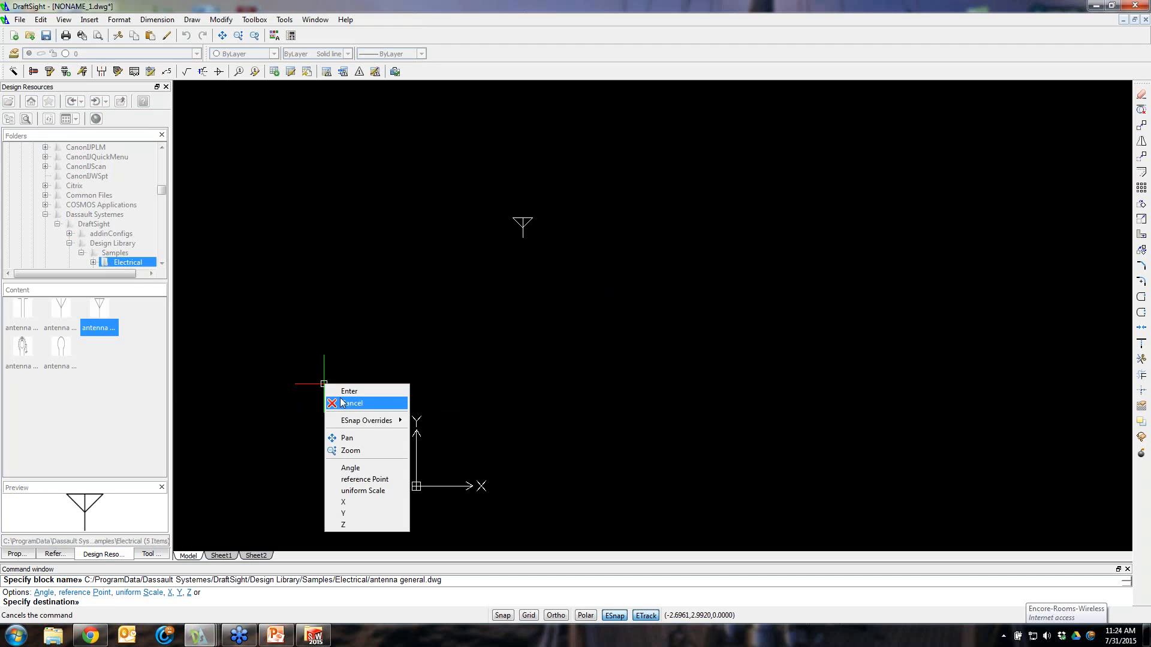
{"action": "left_click", "coordinate": [362, 480]}
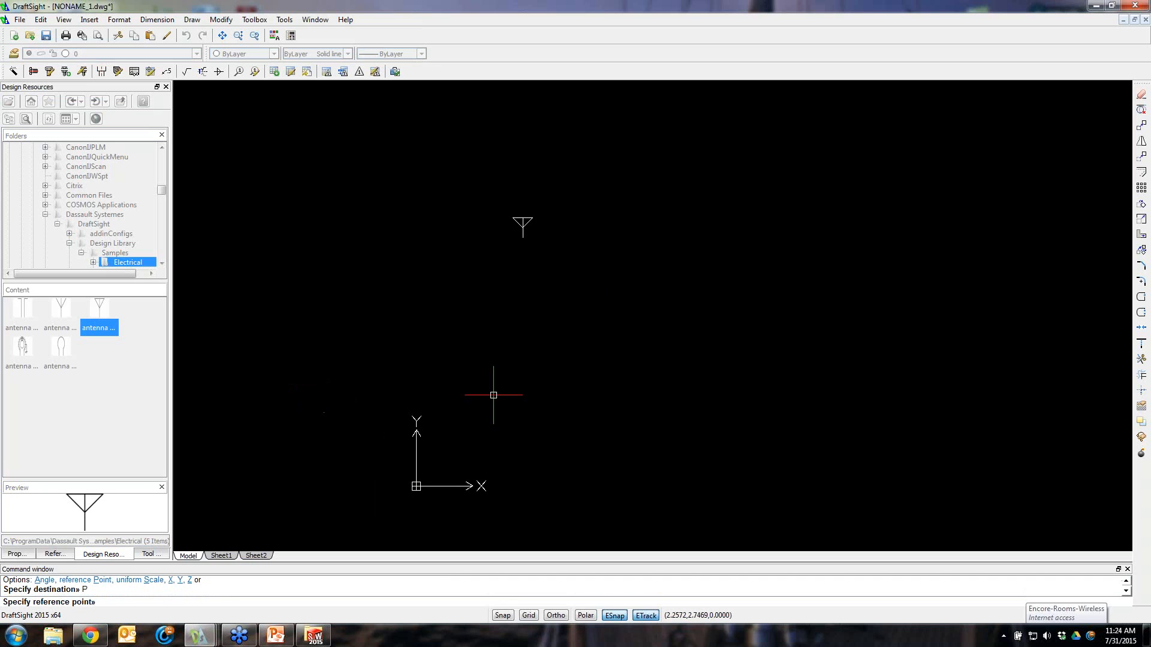
{"action": "left_click", "coordinate": [524, 235]}
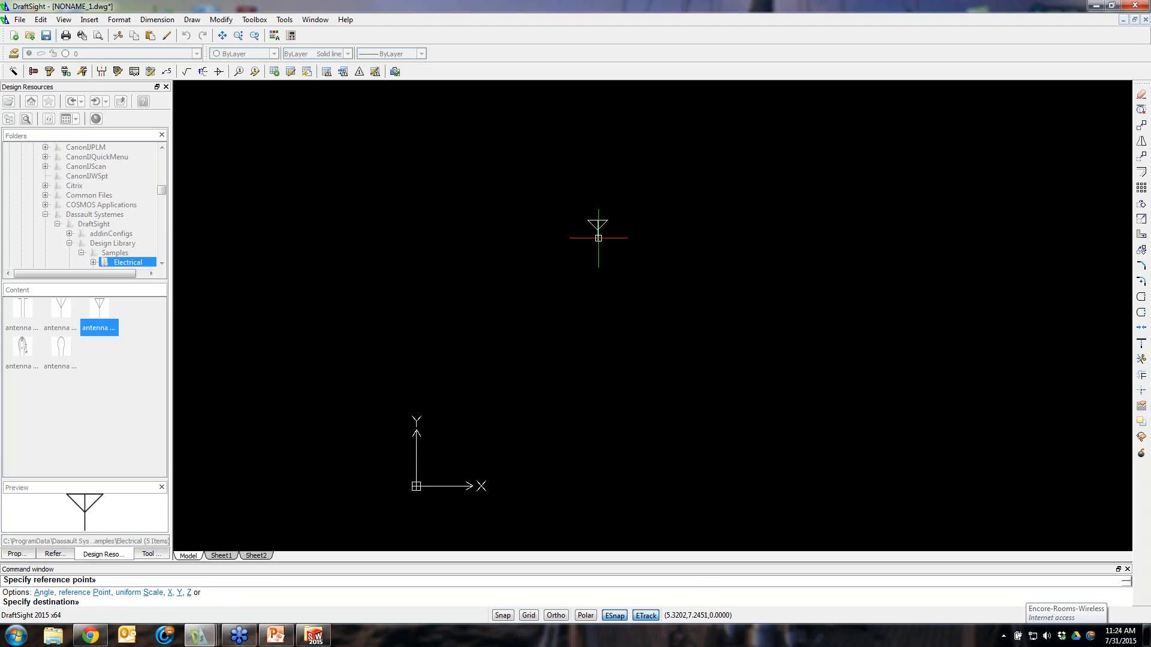
{"action": "left_click", "coordinate": [598, 238]}
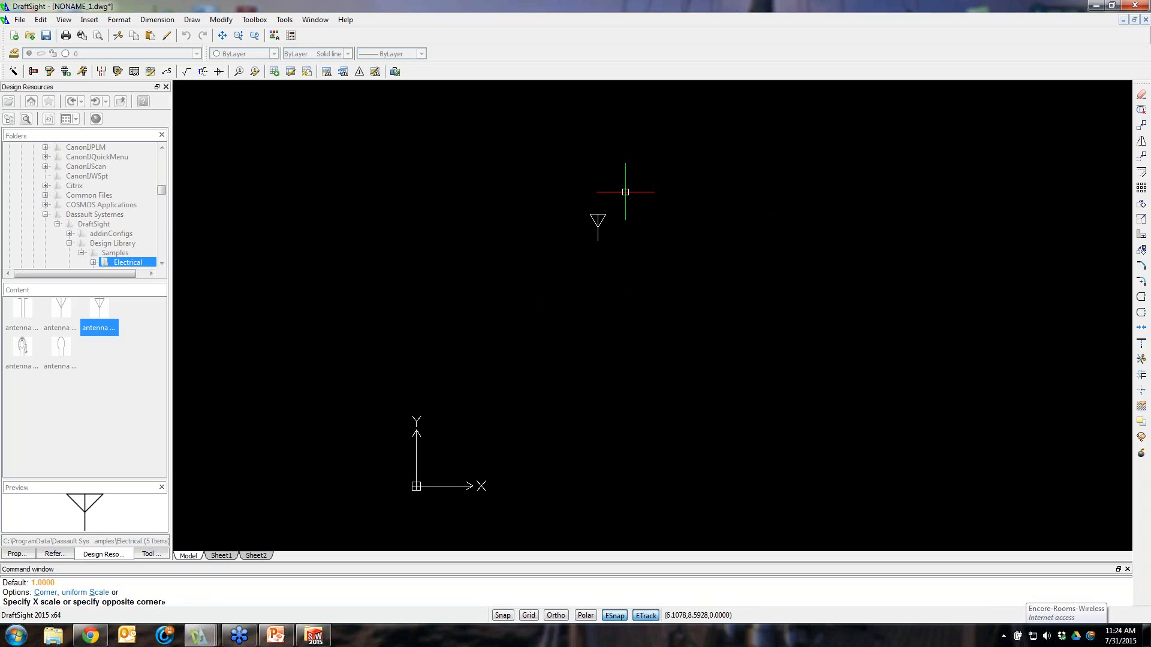
{"action": "left_click", "coordinate": [630, 193]}
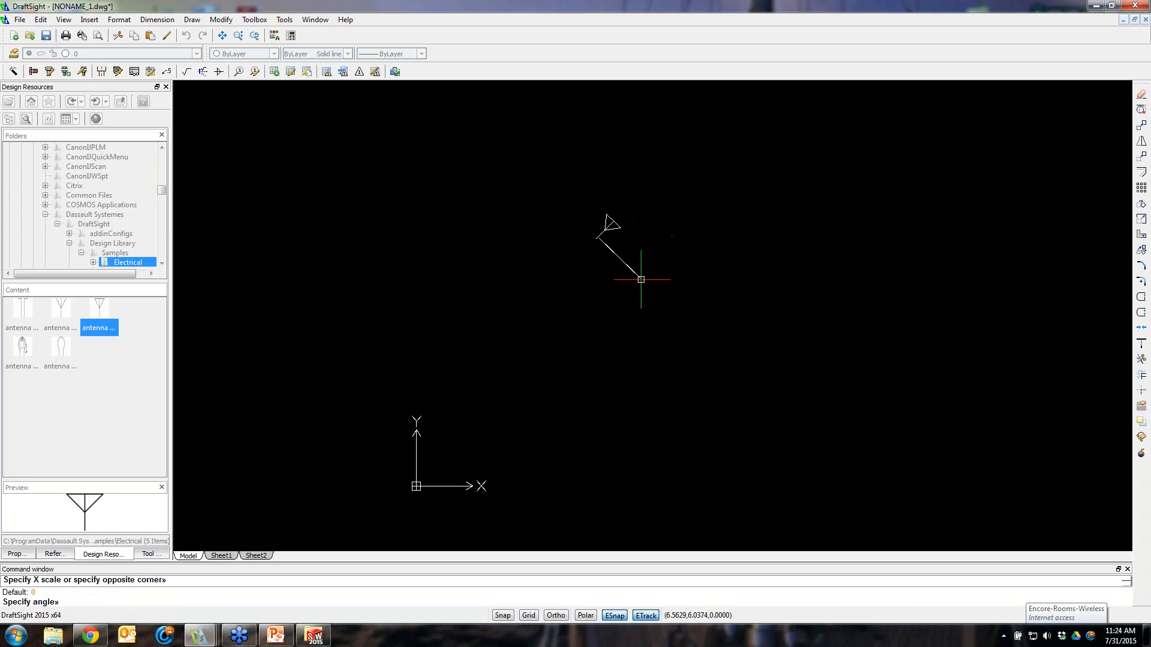
{"action": "left_click", "coordinate": [557, 616]}
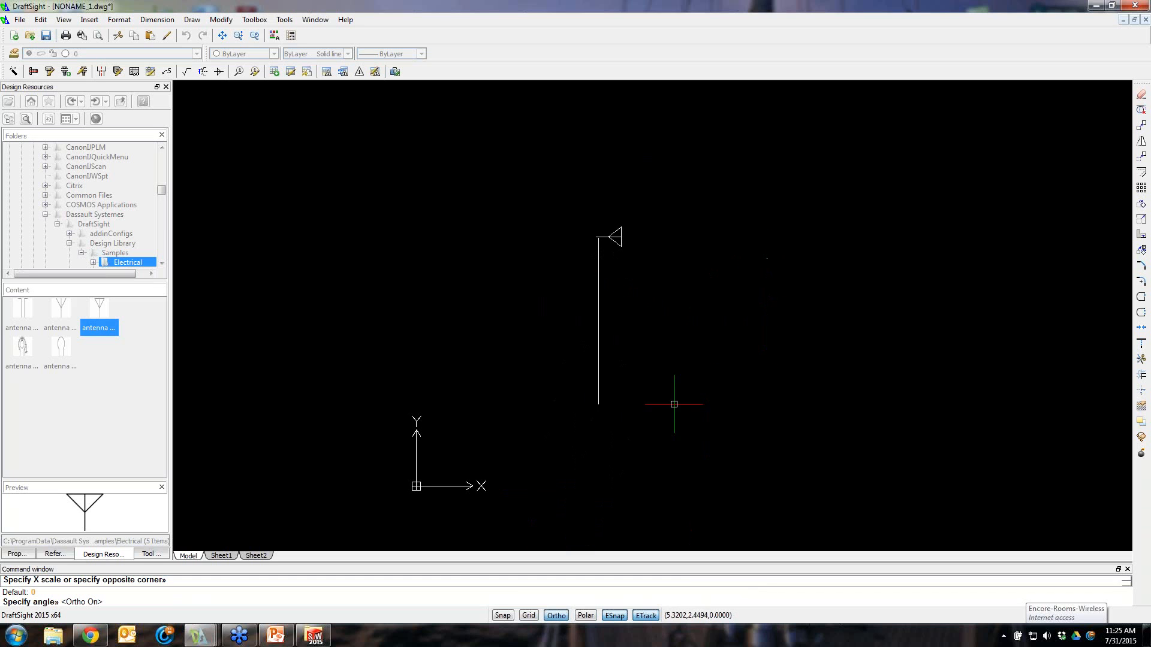
{"action": "left_click", "coordinate": [695, 228]}
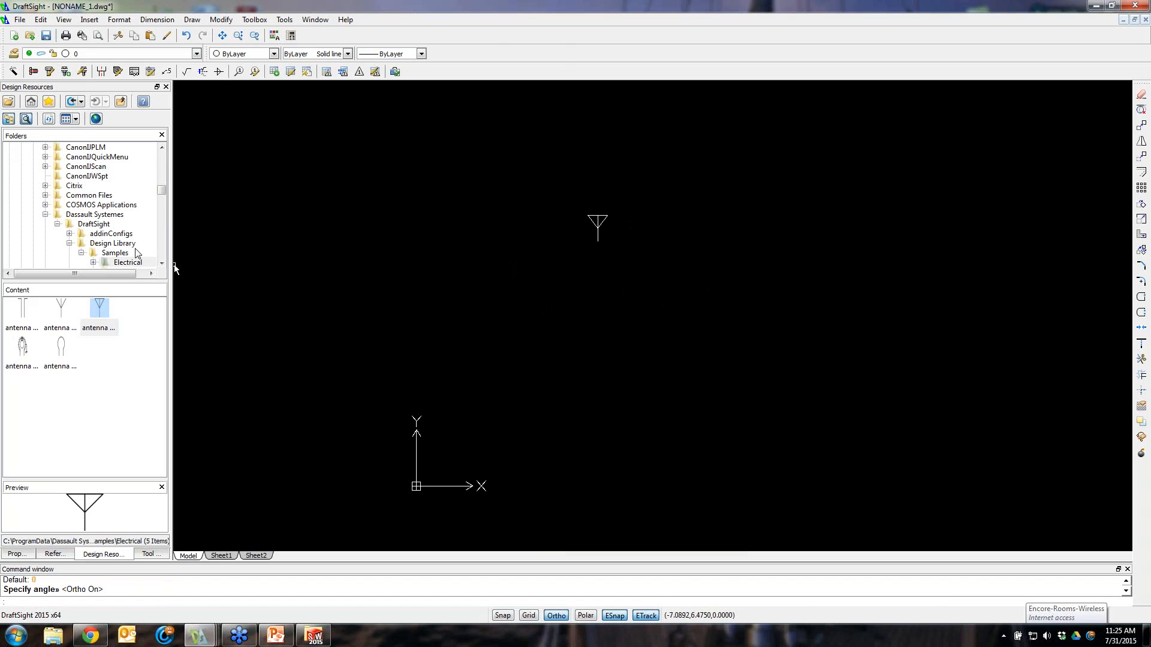
{"action": "mouse_move", "coordinate": [160, 190]}
{"action": "left_mouse_down"}
{"action": "mouse_move", "coordinate": [161, 157]}
{"action": "mouse_move", "coordinate": [162, 198]}
{"action": "left_mouse_up"}
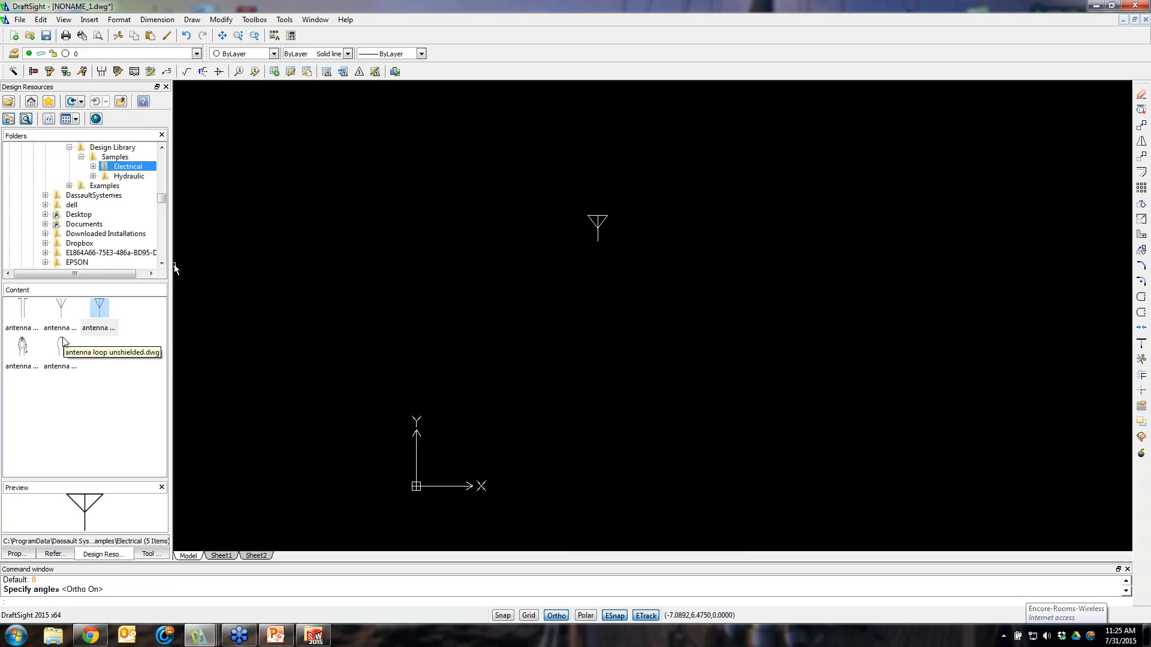
{"action": "left_click", "coordinate": [80, 367]}
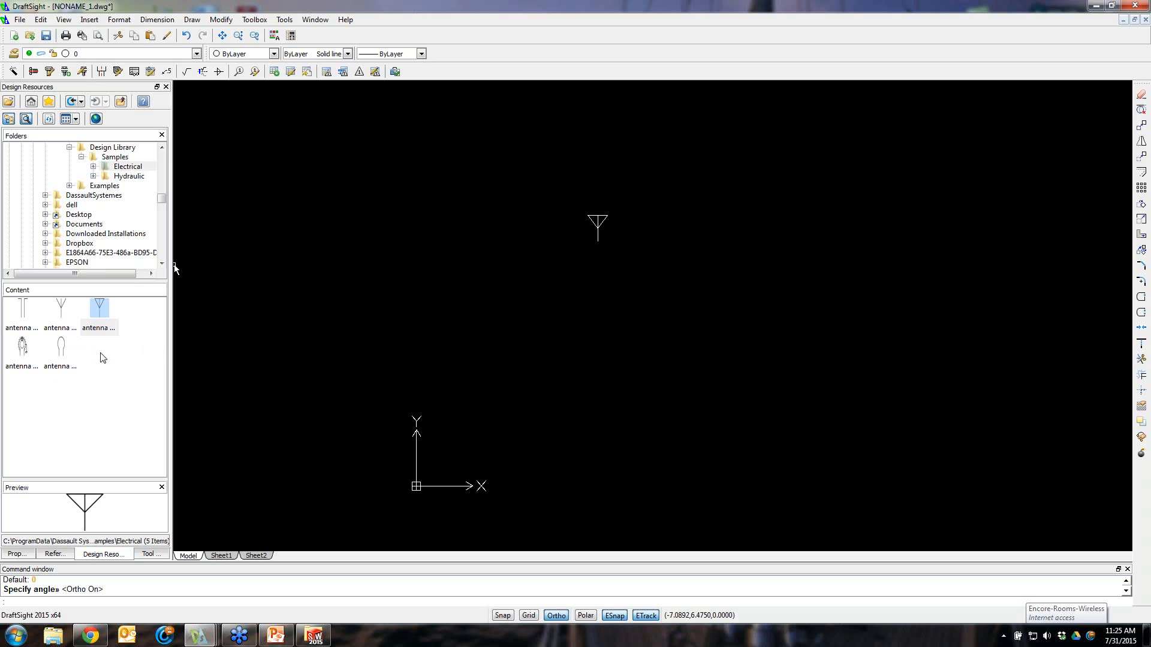
{"action": "left_click", "coordinate": [251, 438]}
{"action": "key", "text": "Escape"}
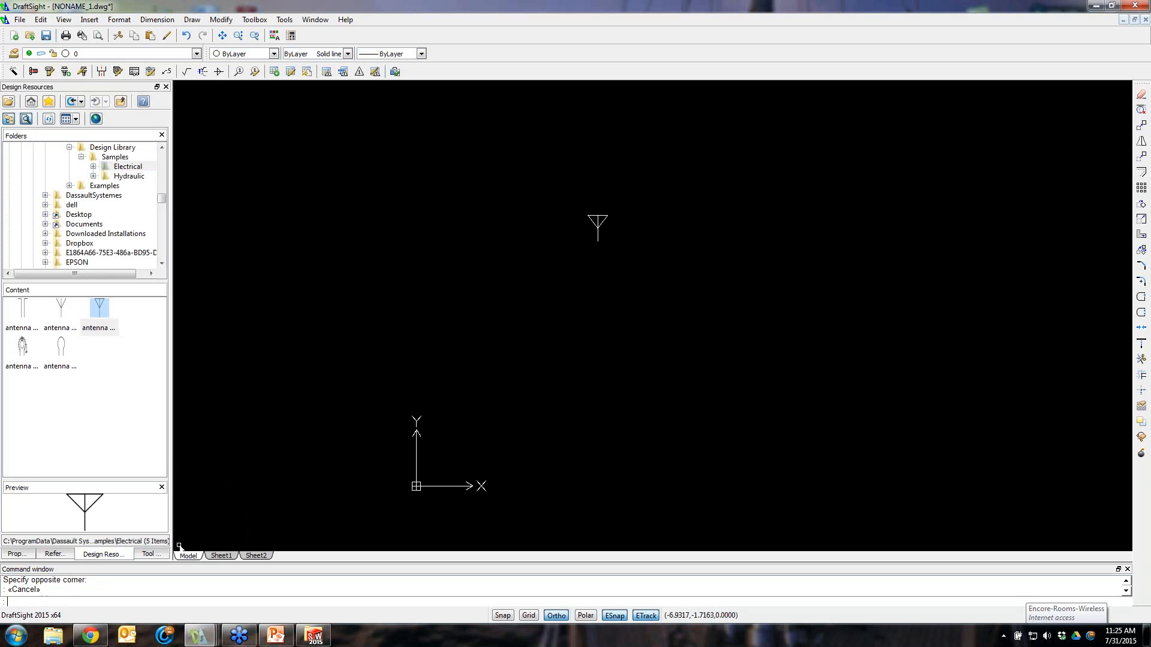
Open the Tool Matrix palette and dock the Dimension and Toolbox toolbars into it beneath the Draw tools
{"action": "left_click", "coordinate": [148, 554]}
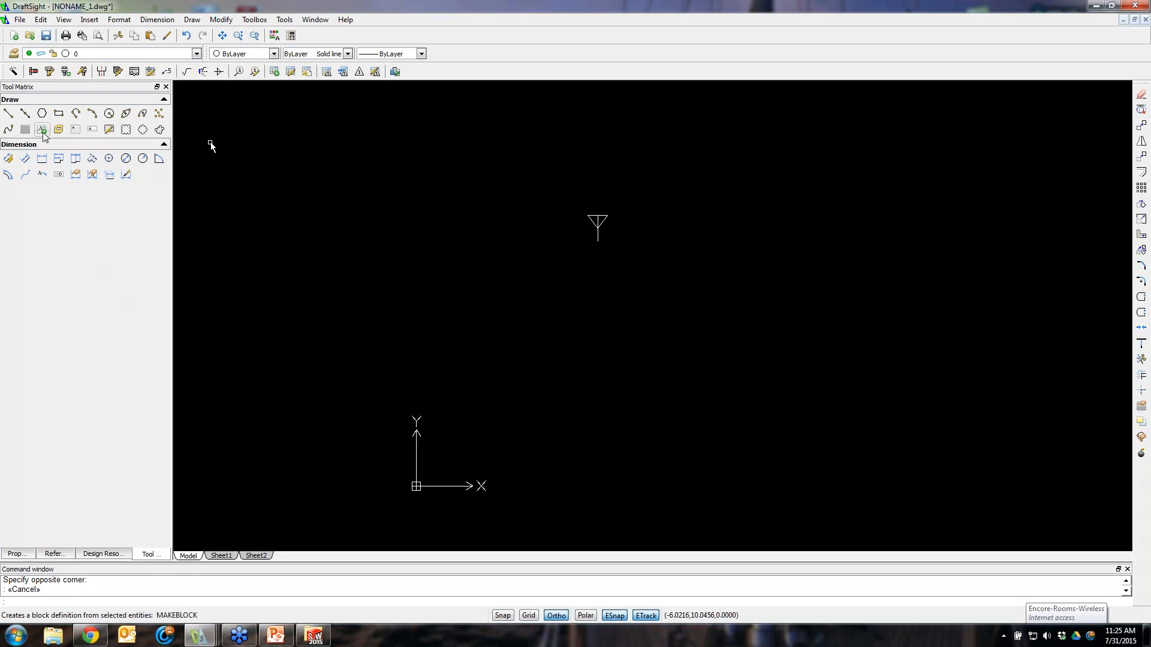
{"action": "left_click_drag", "start_coordinate": [211, 146], "coordinate": [210, 144]}
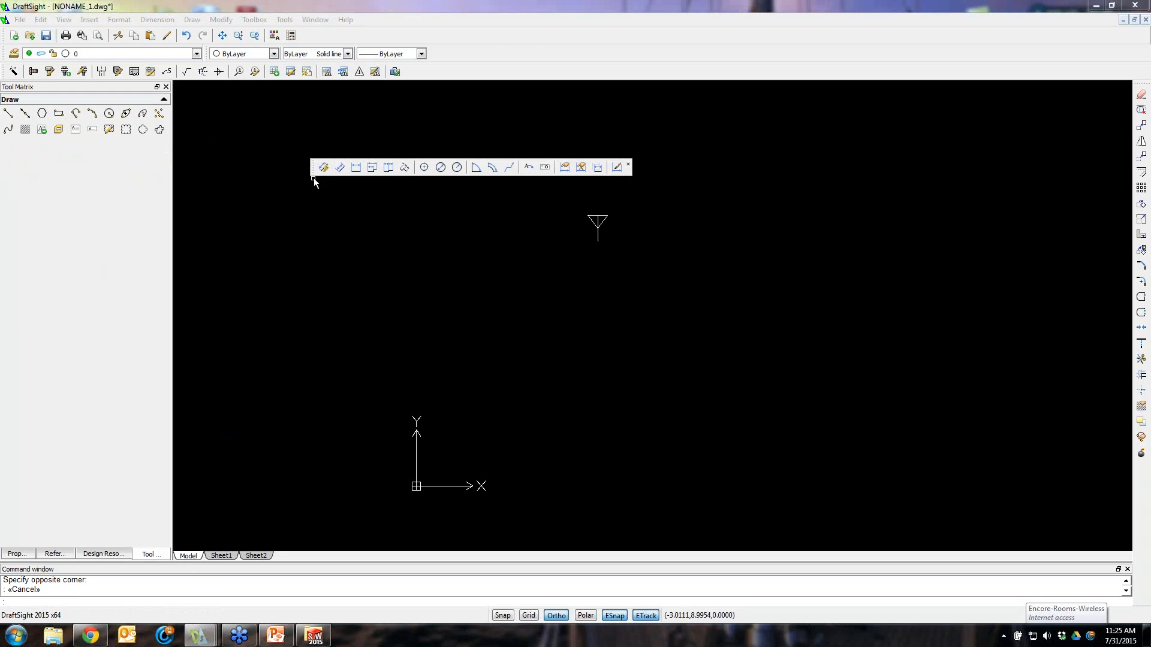
{"action": "left_click_drag", "start_coordinate": [312, 167], "coordinate": [9, 108]}
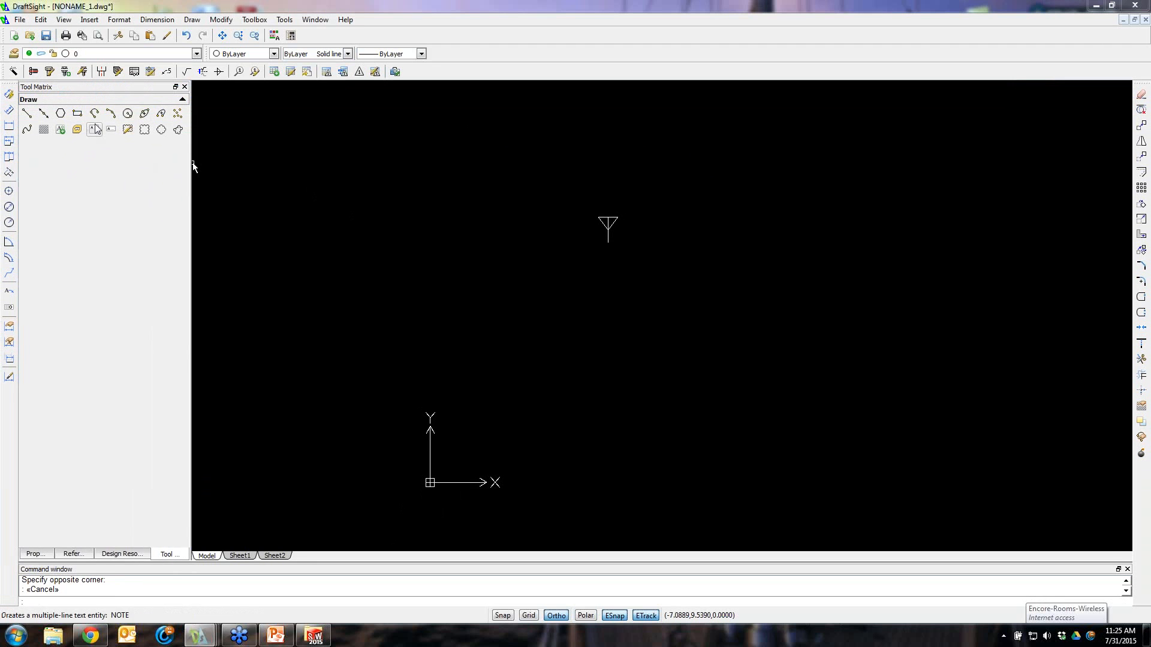
{"action": "mouse_move", "coordinate": [28, 99]}
{"action": "left_mouse_down"}
{"action": "mouse_move", "coordinate": [296, 163]}
{"action": "mouse_move", "coordinate": [239, 126]}
{"action": "mouse_move", "coordinate": [7, 84]}
{"action": "mouse_move", "coordinate": [39, 84]}
{"action": "mouse_move", "coordinate": [18, 90]}
{"action": "left_mouse_up"}
{"action": "left_click", "coordinate": [348, 211]}
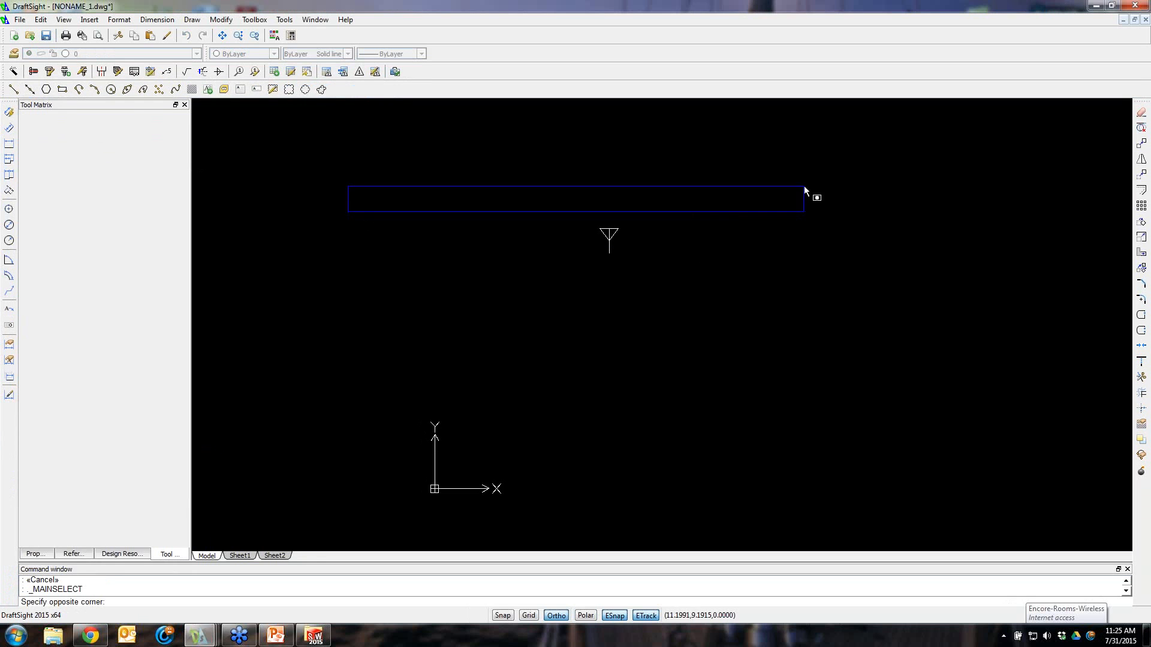
{"action": "key", "text": "Escape"}
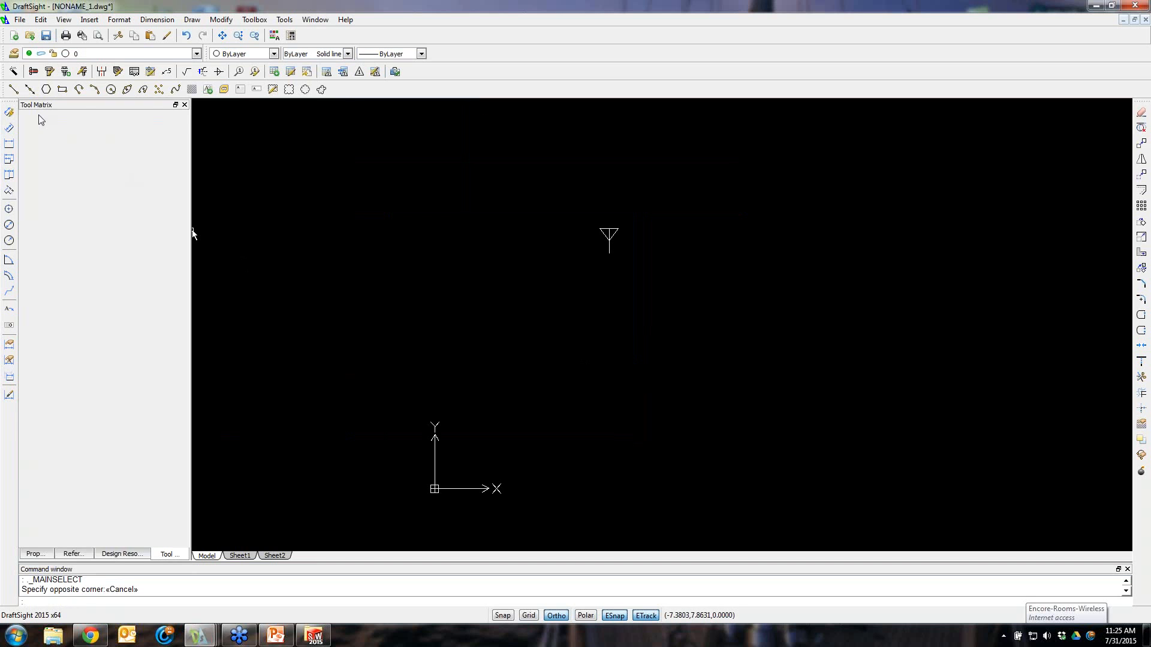
{"action": "mouse_move", "coordinate": [8, 88]}
{"action": "left_mouse_down"}
{"action": "mouse_move", "coordinate": [31, 100]}
{"action": "mouse_move", "coordinate": [36, 176]}
{"action": "mouse_move", "coordinate": [8, 155]}
{"action": "left_mouse_up"}
{"action": "left_click_drag", "start_coordinate": [7, 81], "coordinate": [42, 190]}
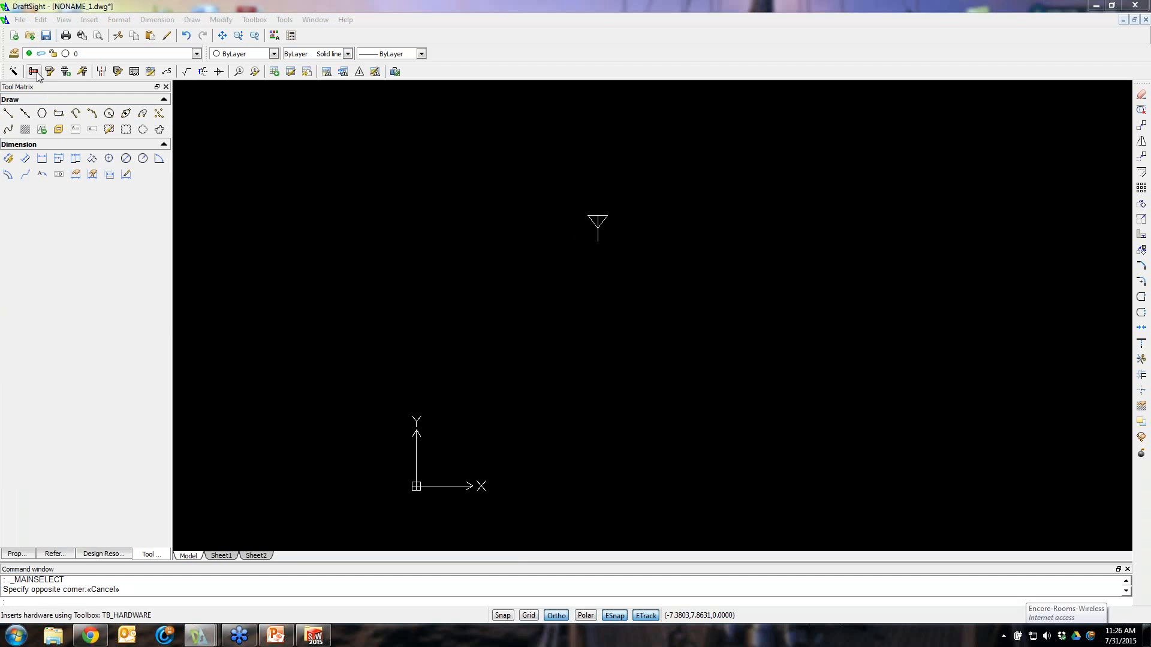
{"action": "left_click_drag", "start_coordinate": [10, 71], "coordinate": [24, 180]}
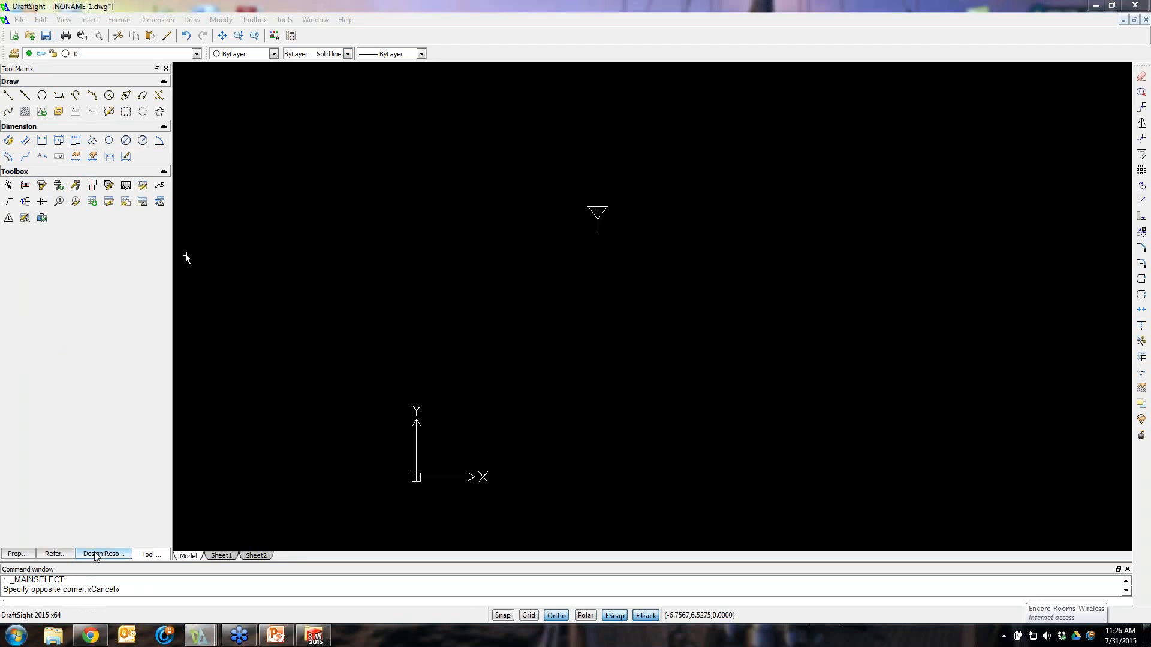
Open the References palette, float it over the drawing, and close it again
{"action": "left_click", "coordinate": [67, 553]}
{"action": "left_click_drag", "start_coordinate": [77, 71], "coordinate": [359, 120]}
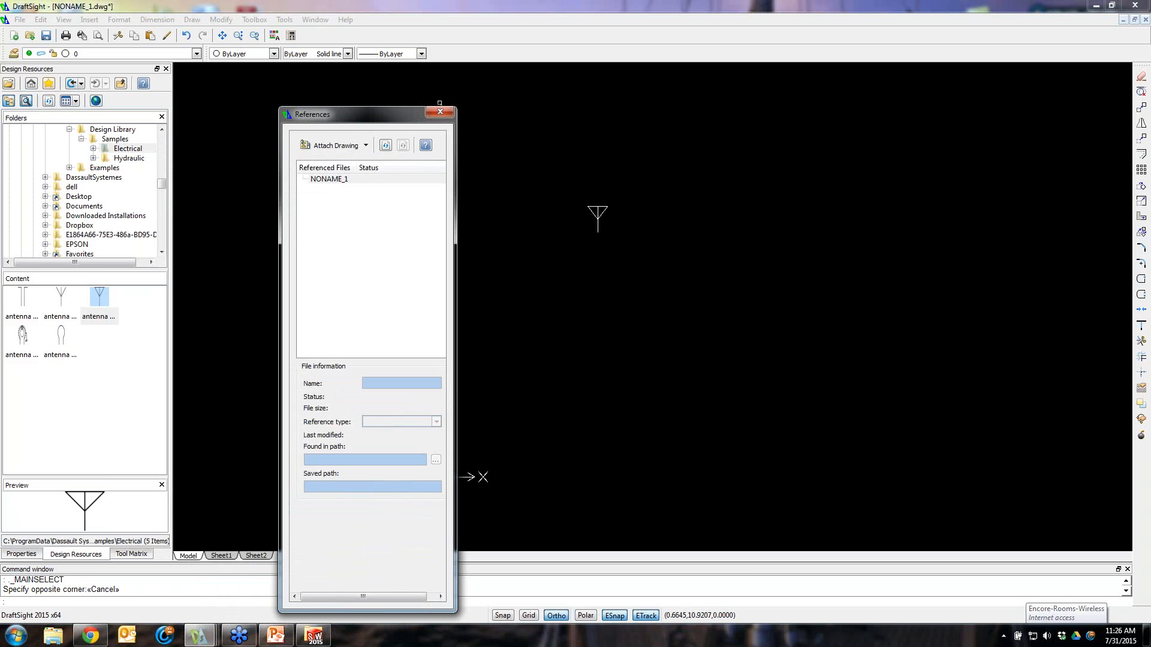
{"action": "left_click", "coordinate": [440, 112]}
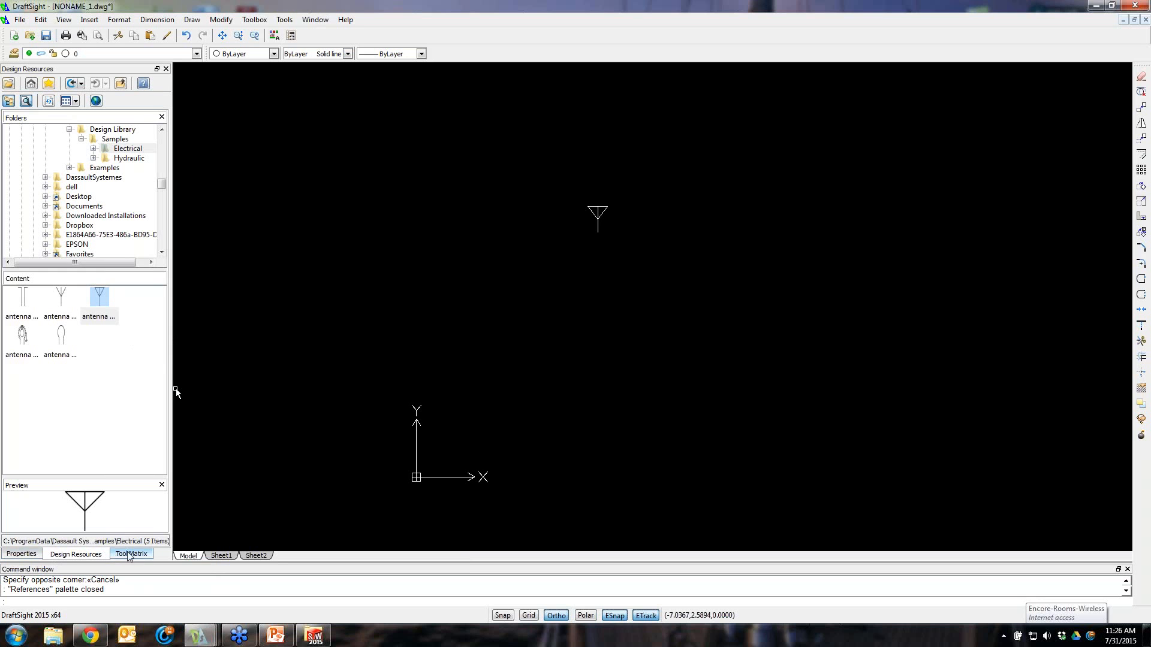
Open the Properties palette and inspect the inserted antenna block's properties, then return to Design Resources and clear the selection
{"action": "key", "text": "ctrl+1"}
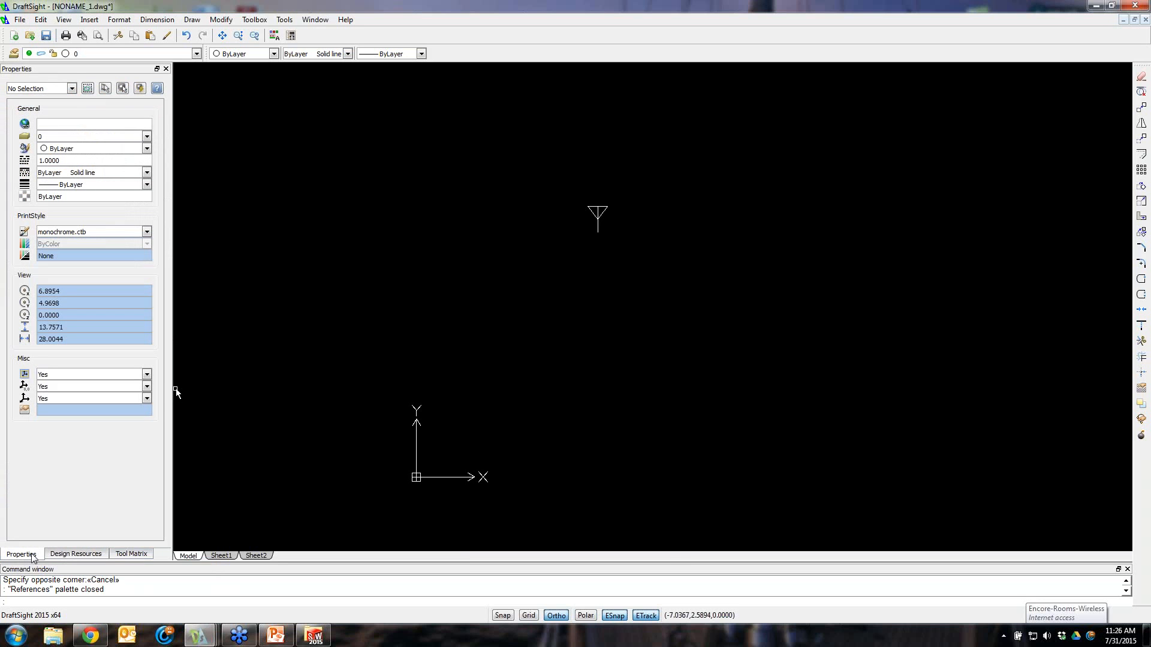
{"action": "left_click", "coordinate": [596, 211]}
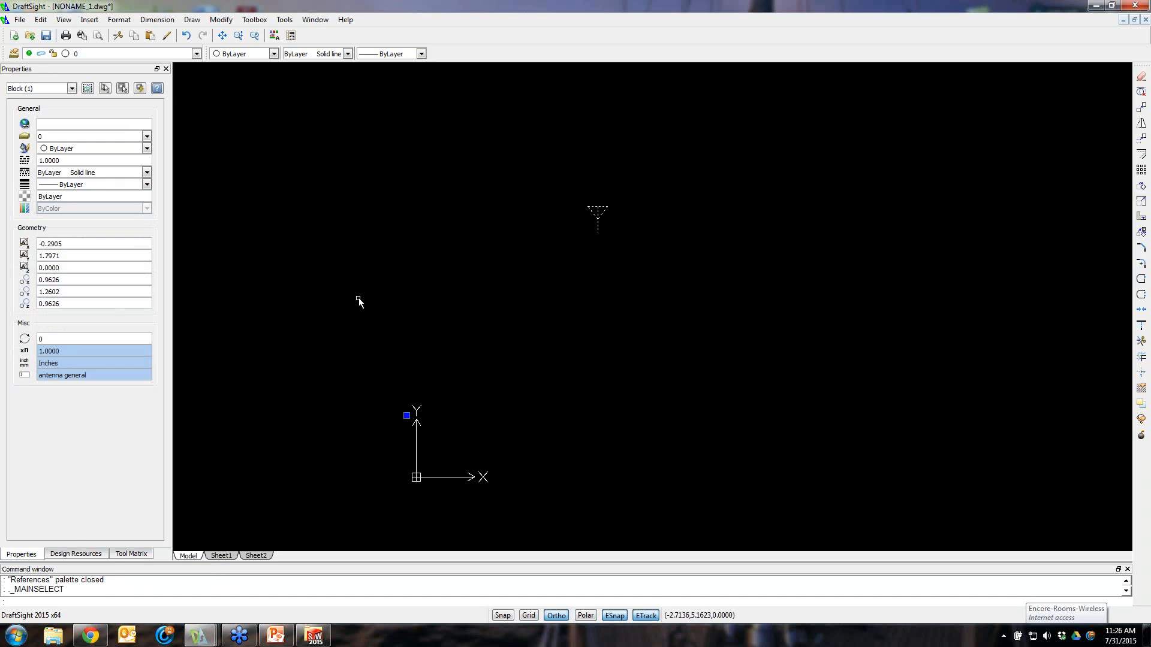
{"action": "left_click", "coordinate": [73, 554]}
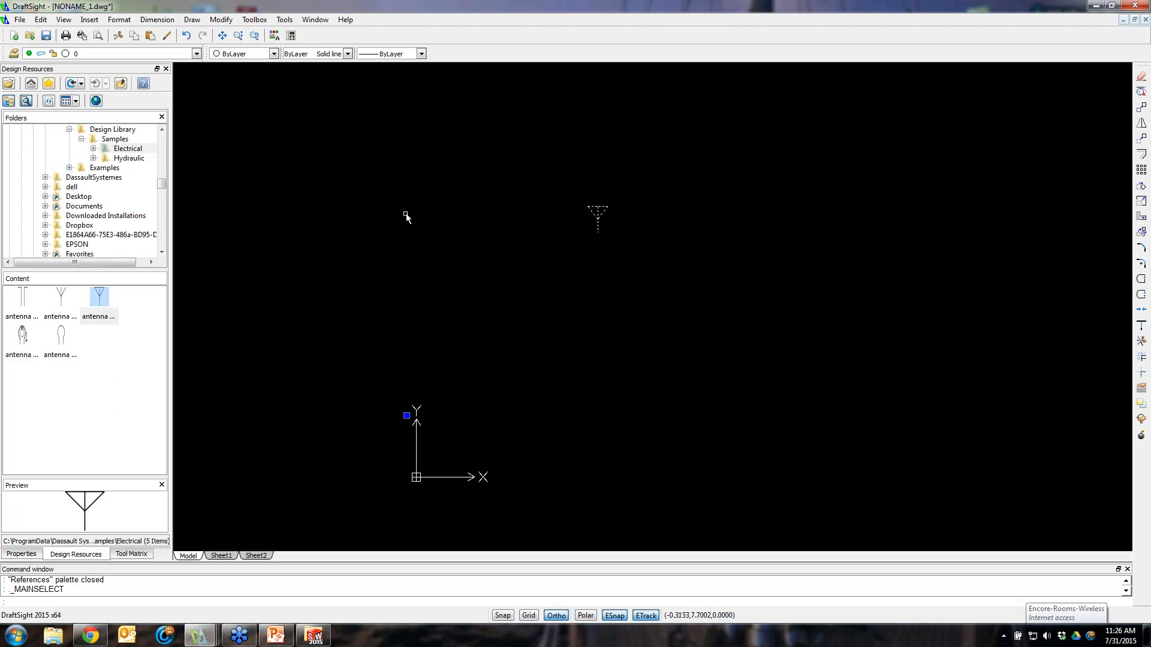
{"action": "left_click", "coordinate": [406, 215]}
{"action": "key", "text": "Escape"}
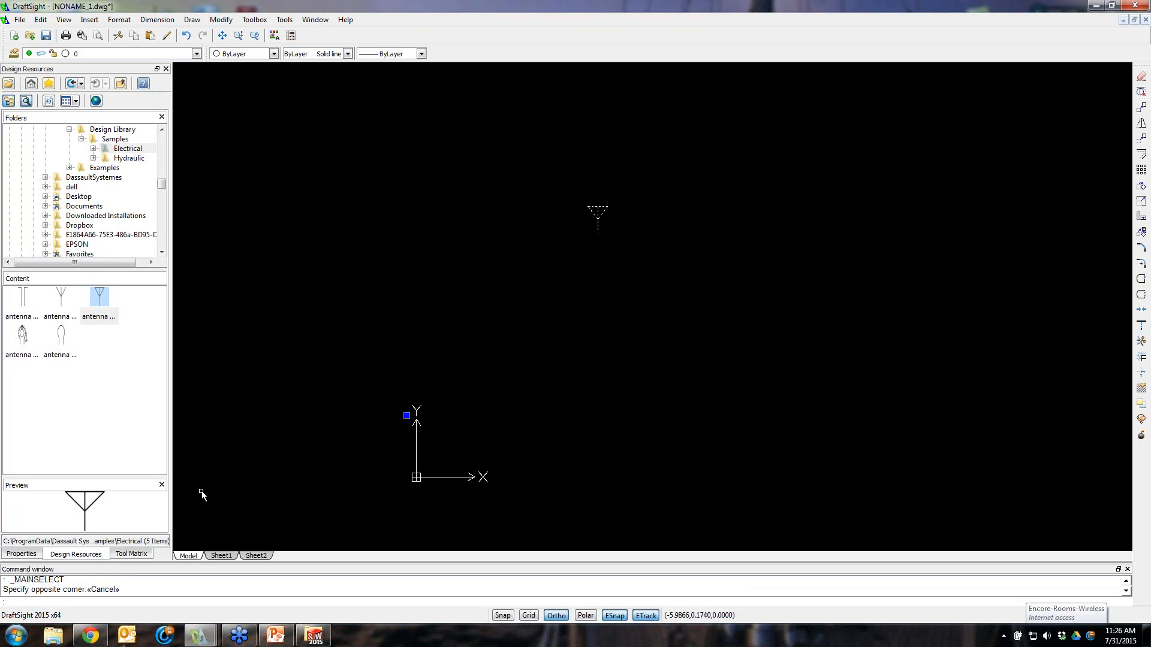
{"action": "left_click", "coordinate": [511, 400]}
{"action": "key", "text": "Escape"}
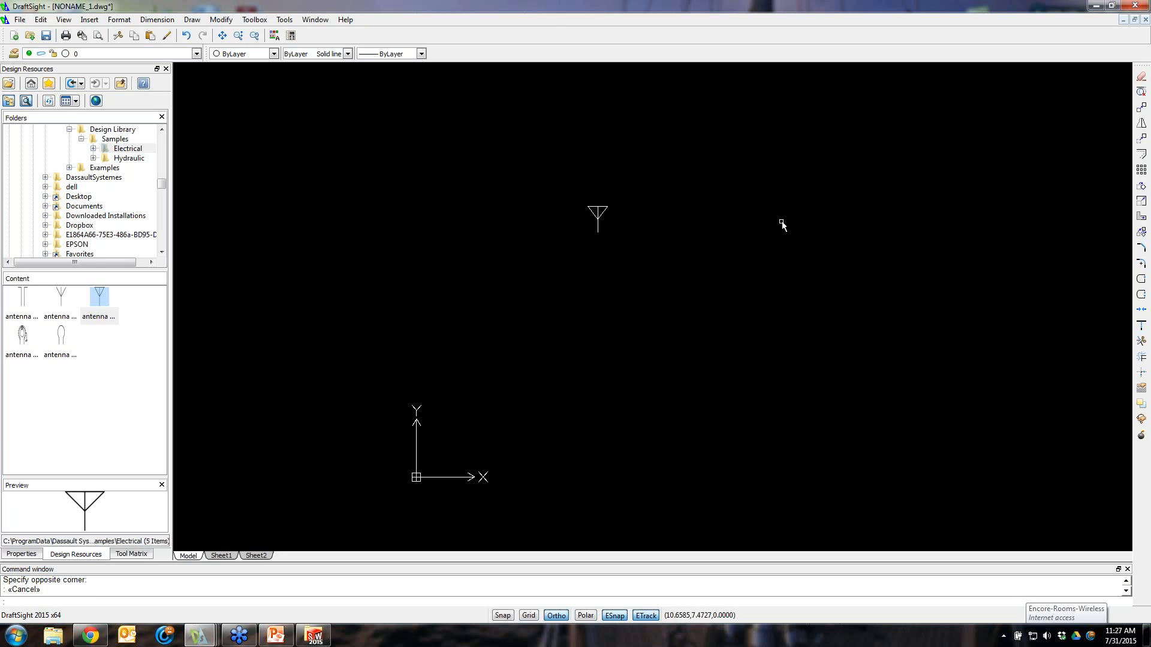
Switch back to the NORDEX-Sample drawing window
{"action": "left_click", "coordinate": [1137, 157]}
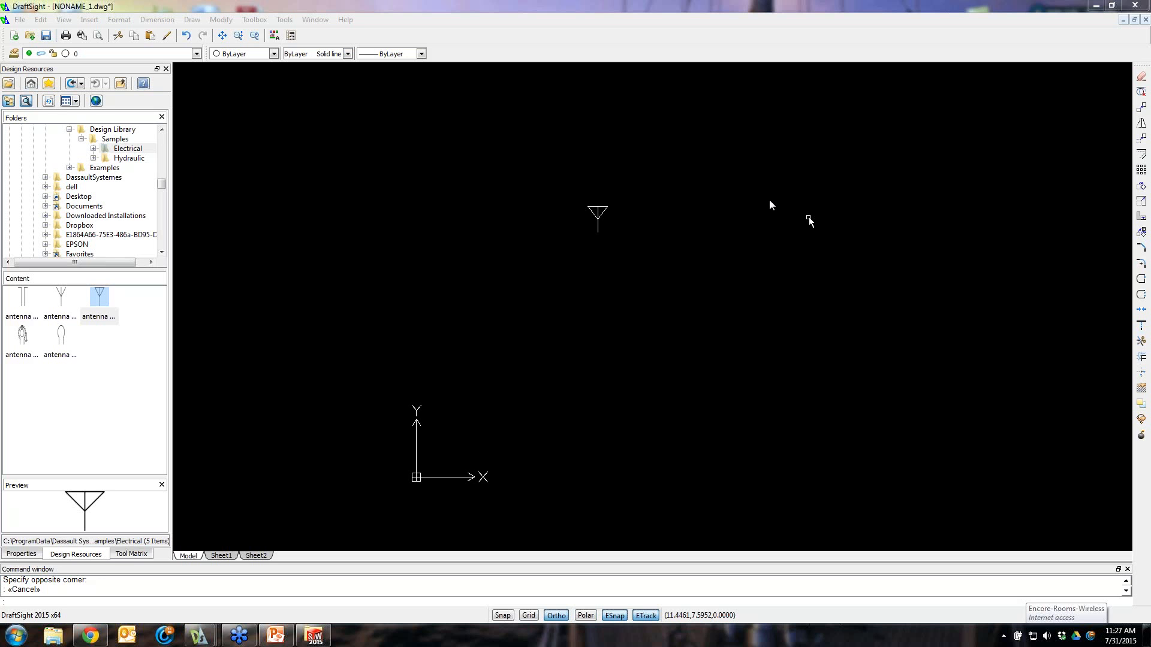
{"action": "left_click", "coordinate": [570, 157]}
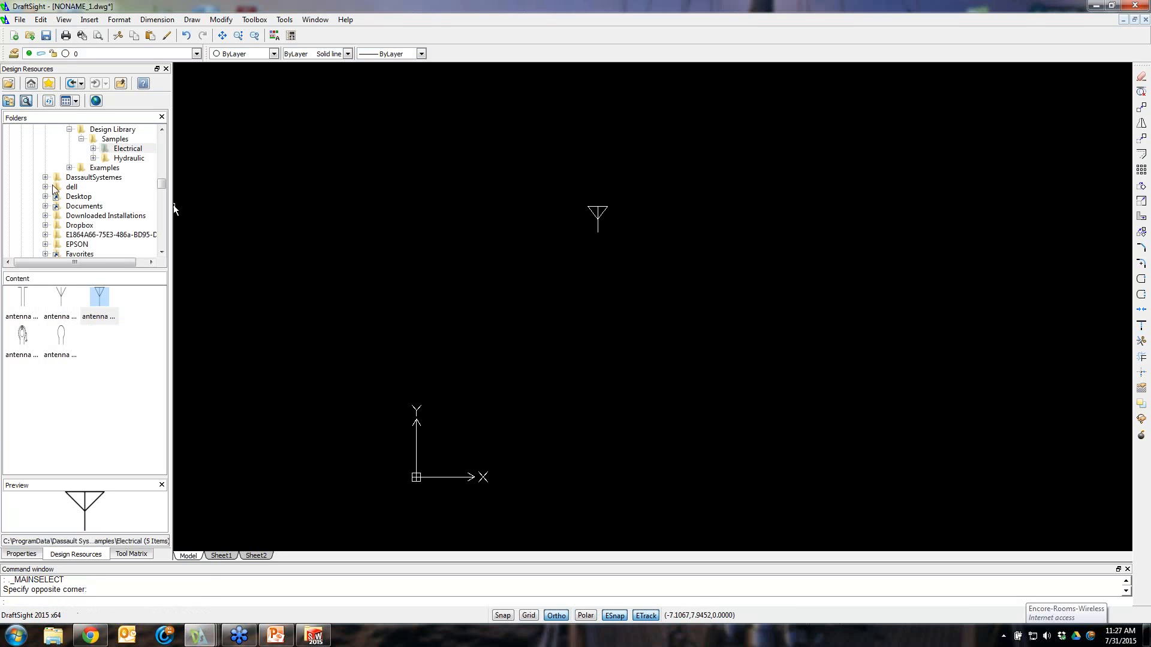
{"action": "left_click", "coordinate": [129, 554]}
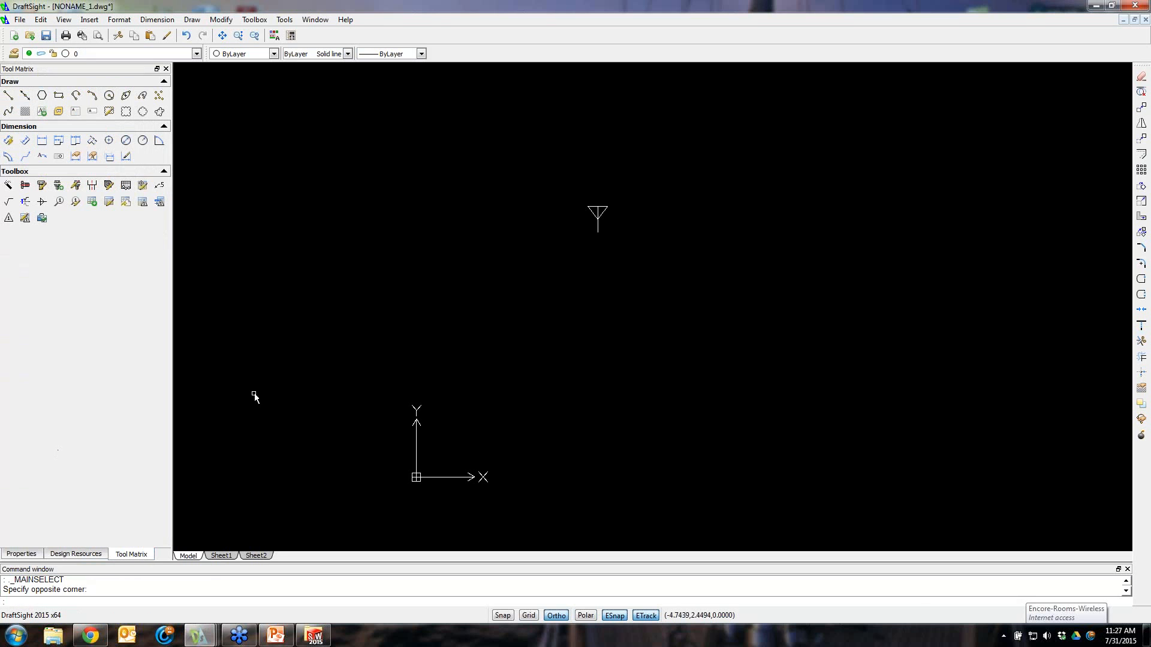
{"action": "left_click", "coordinate": [315, 20]}
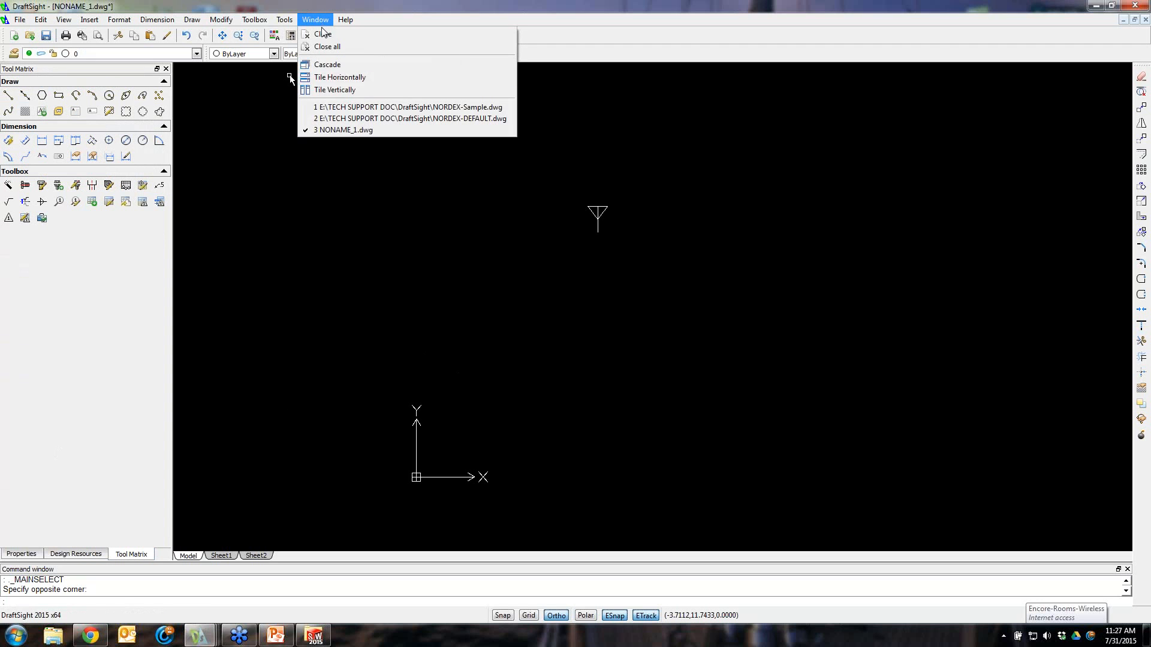
{"action": "left_click", "coordinate": [348, 106]}
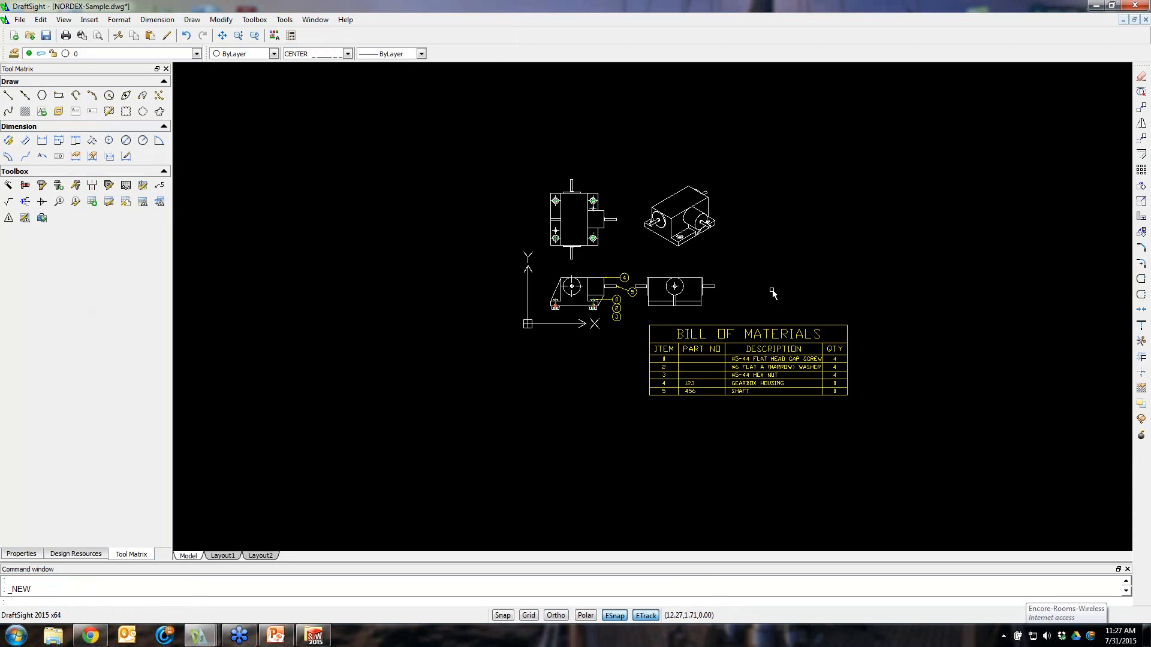
Open the Toolbox hardware edit dialog for the flat head cap screw and review its definition without applying changes
{"action": "scroll", "coordinate": [686, 300], "scroll_direction": "up", "scroll_amount": 4}
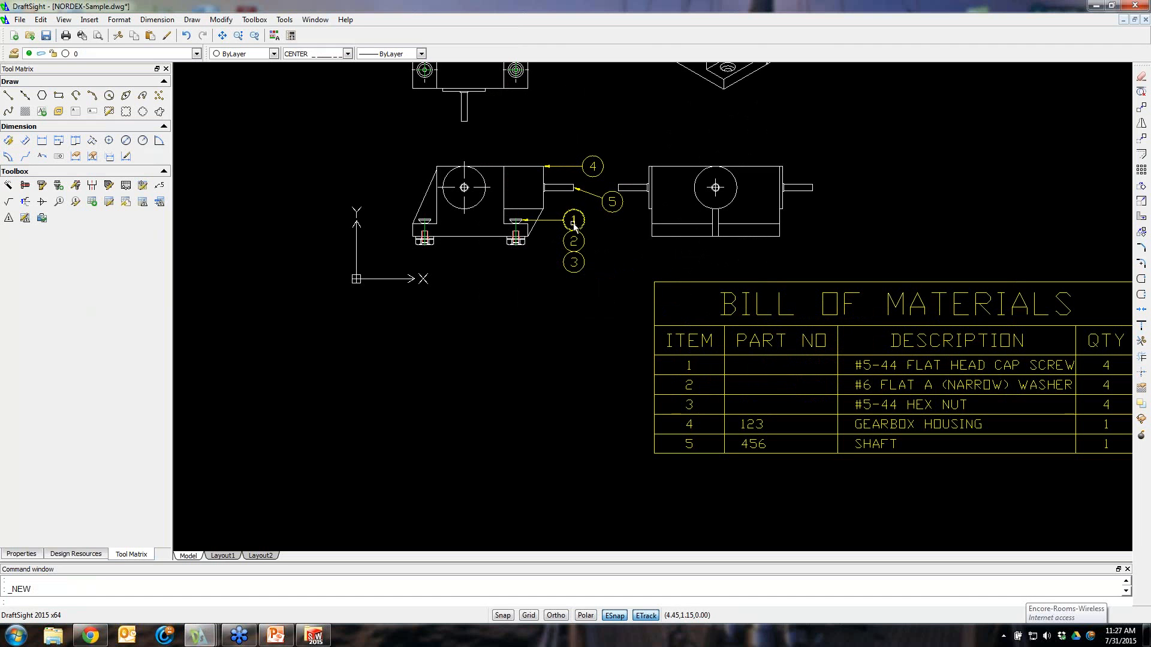
{"action": "left_click", "coordinate": [516, 222]}
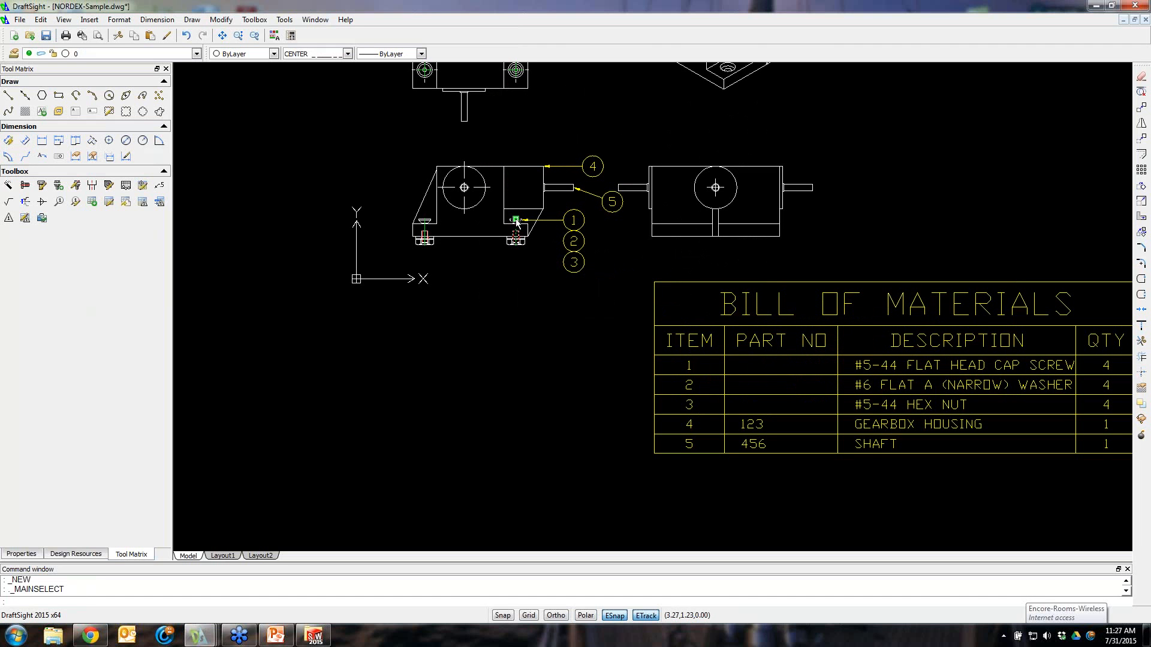
{"action": "left_click", "coordinate": [211, 153]}
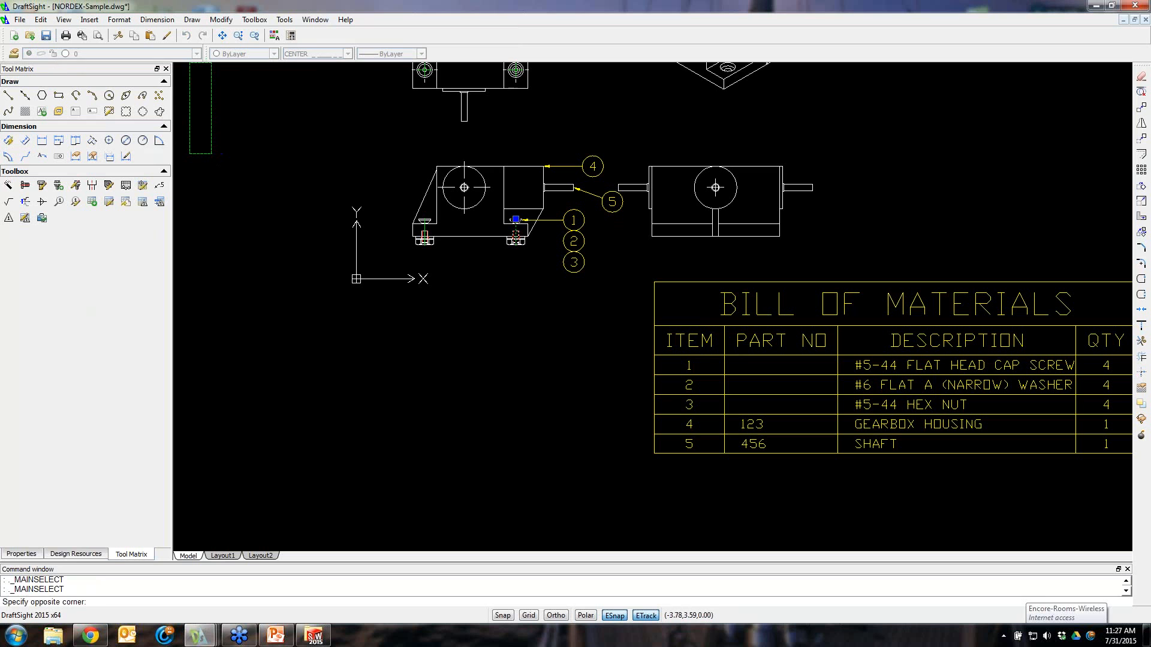
{"action": "key", "text": "Escape"}
{"action": "key", "text": "Escape"}
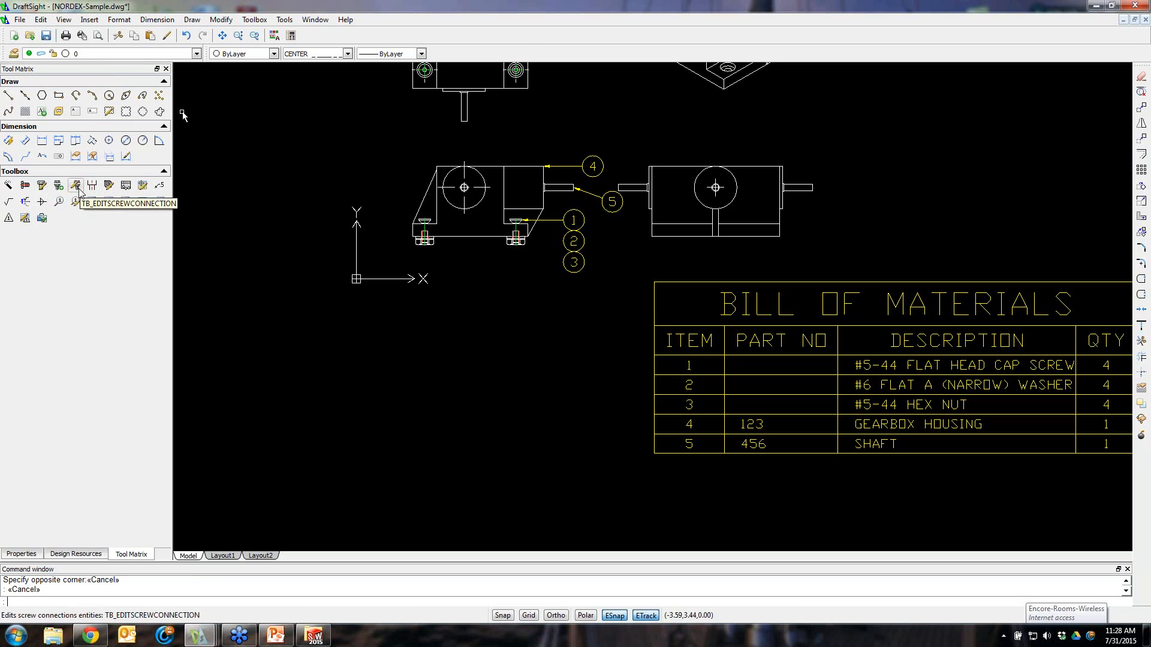
{"action": "left_click", "coordinate": [47, 188]}
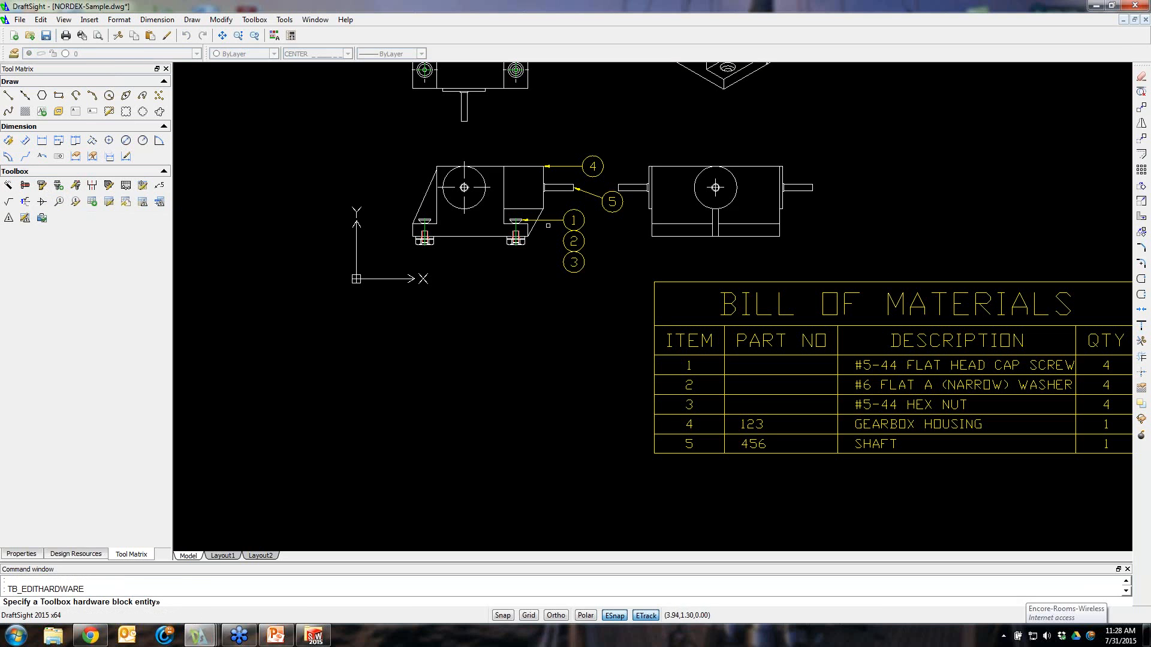
{"action": "left_click", "coordinate": [517, 225]}
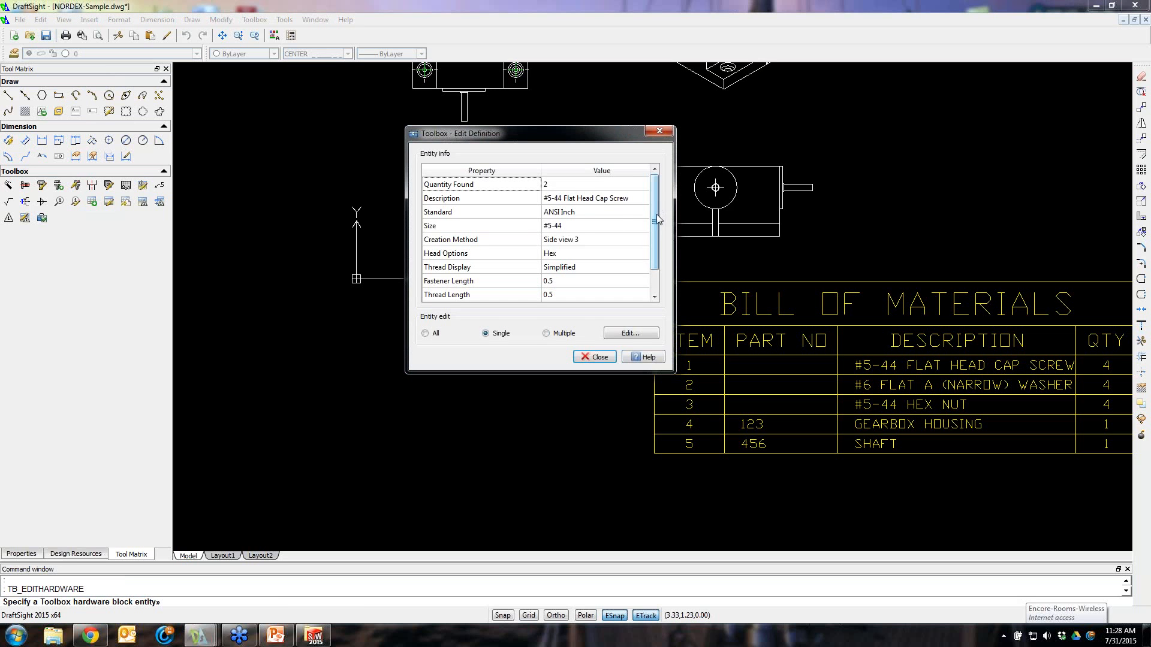
{"action": "left_click_drag", "start_coordinate": [657, 214], "coordinate": [657, 236]}
{"action": "left_click", "coordinate": [471, 296]}
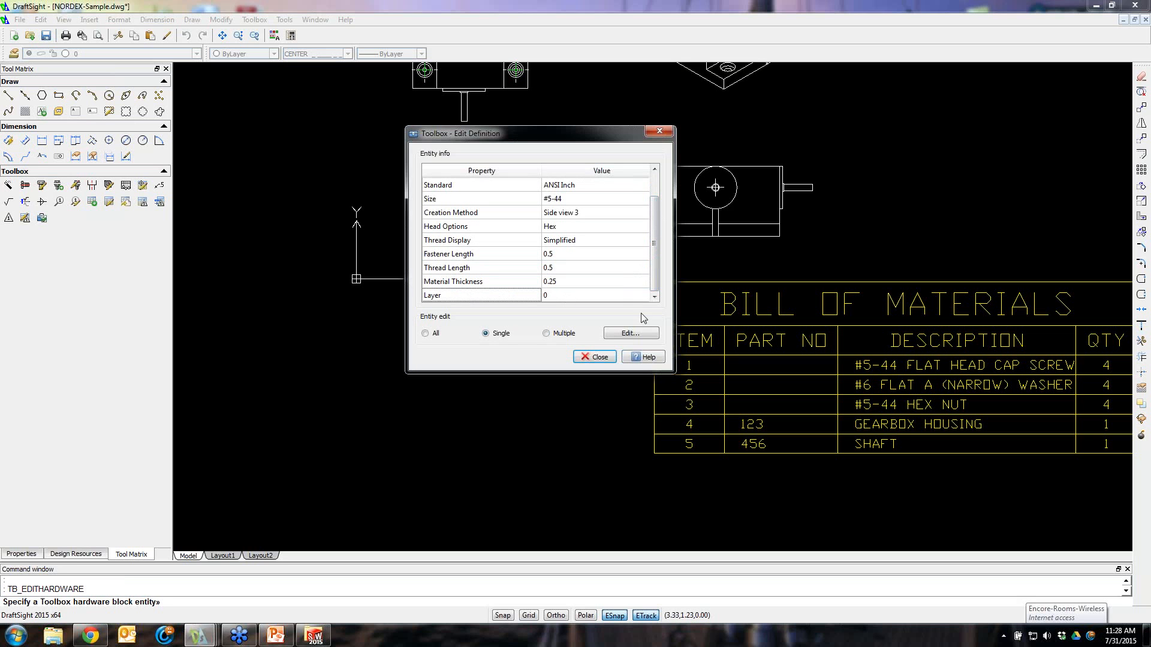
{"action": "left_click", "coordinate": [629, 337]}
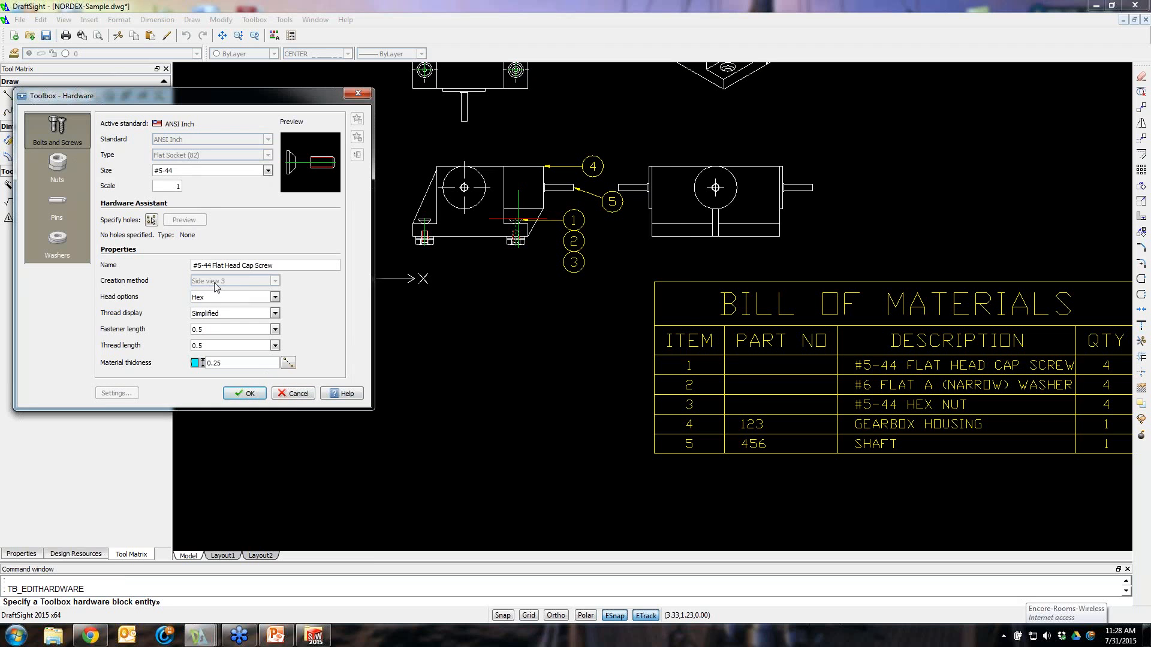
{"action": "left_click", "coordinate": [298, 394]}
Try to edit the bill of materials' cap screw row as a block, then cancel
{"action": "left_click", "coordinate": [898, 372]}
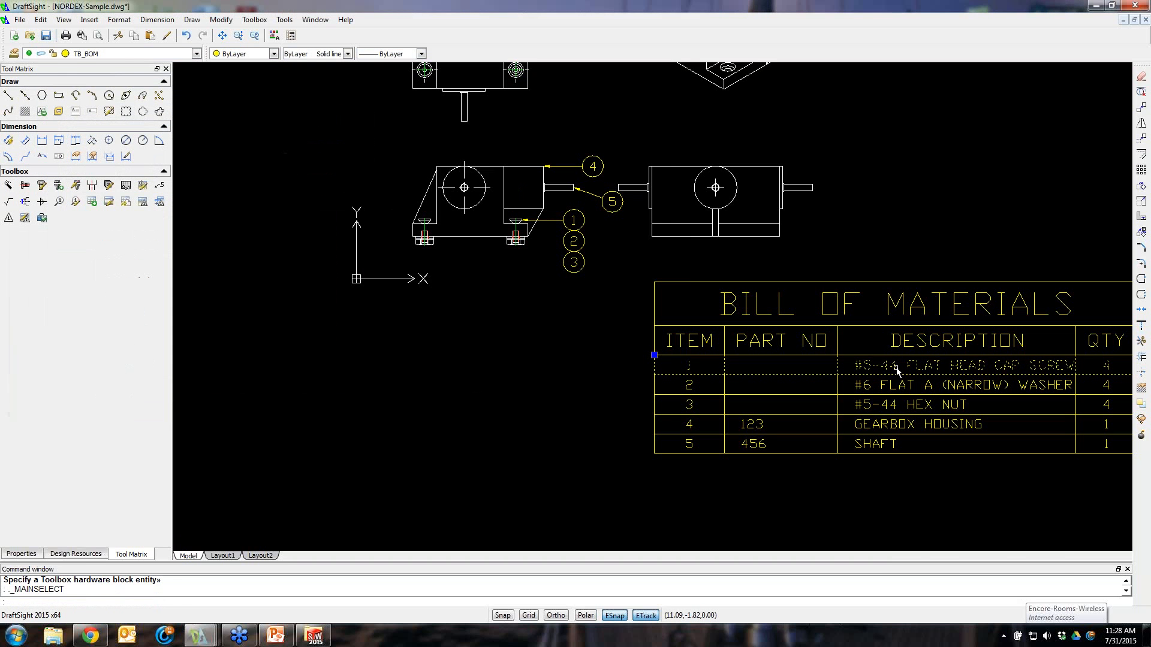
{"action": "right_click", "coordinate": [898, 371]}
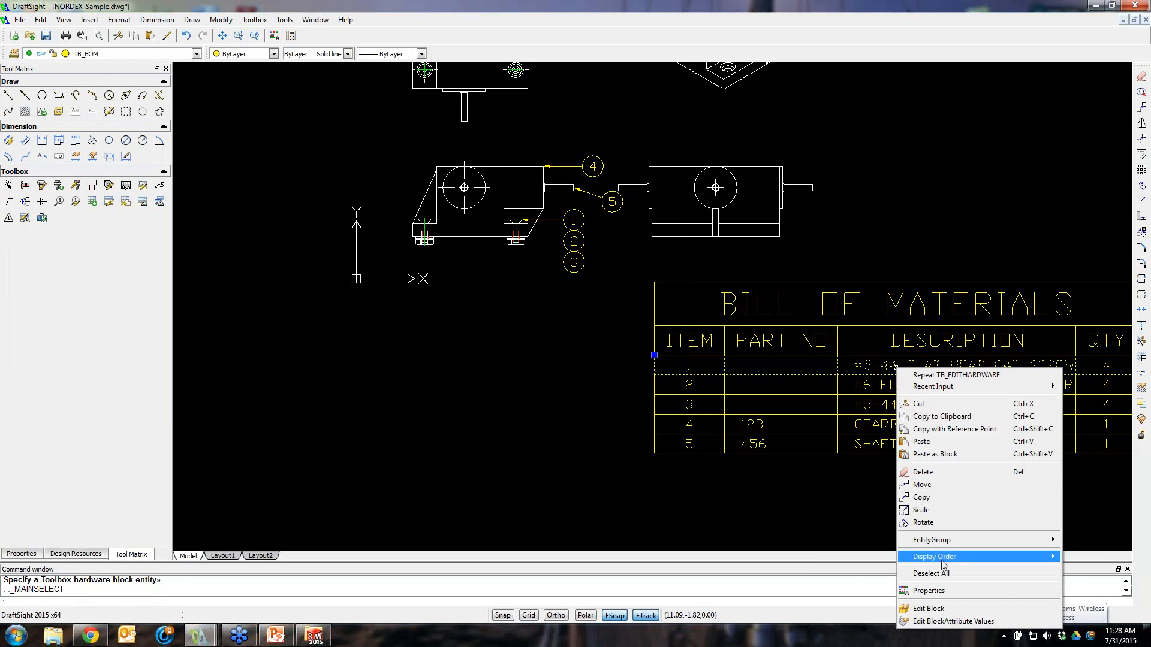
{"action": "left_click", "coordinate": [929, 608]}
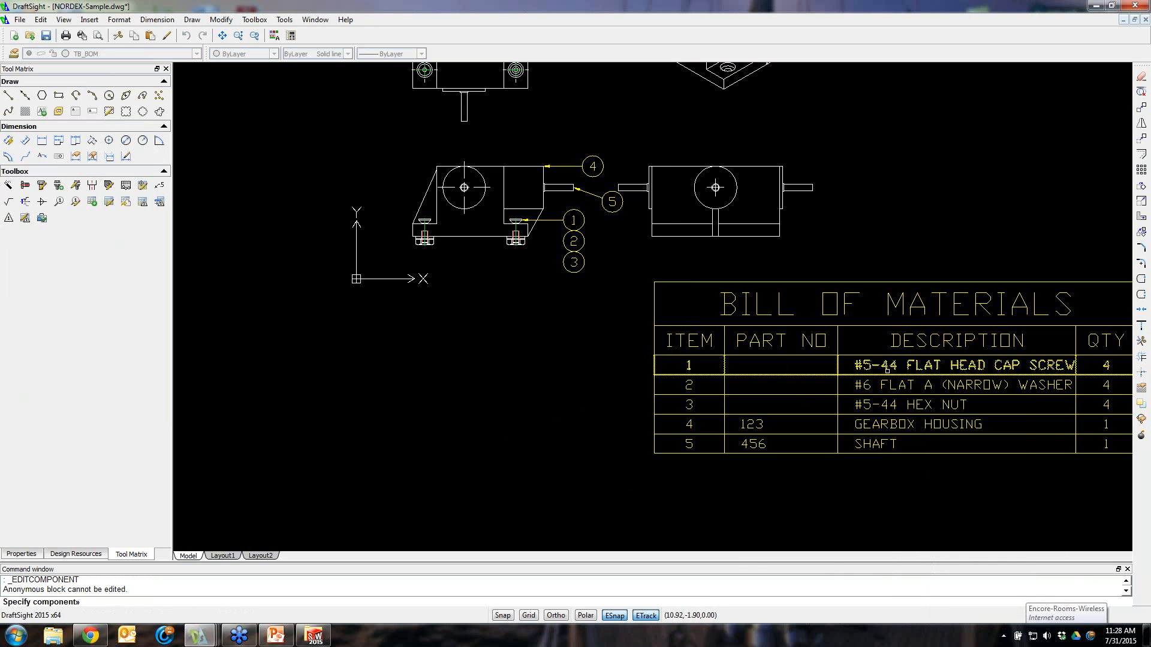
{"action": "key", "text": "Escape"}
{"action": "key", "text": "Escape"}
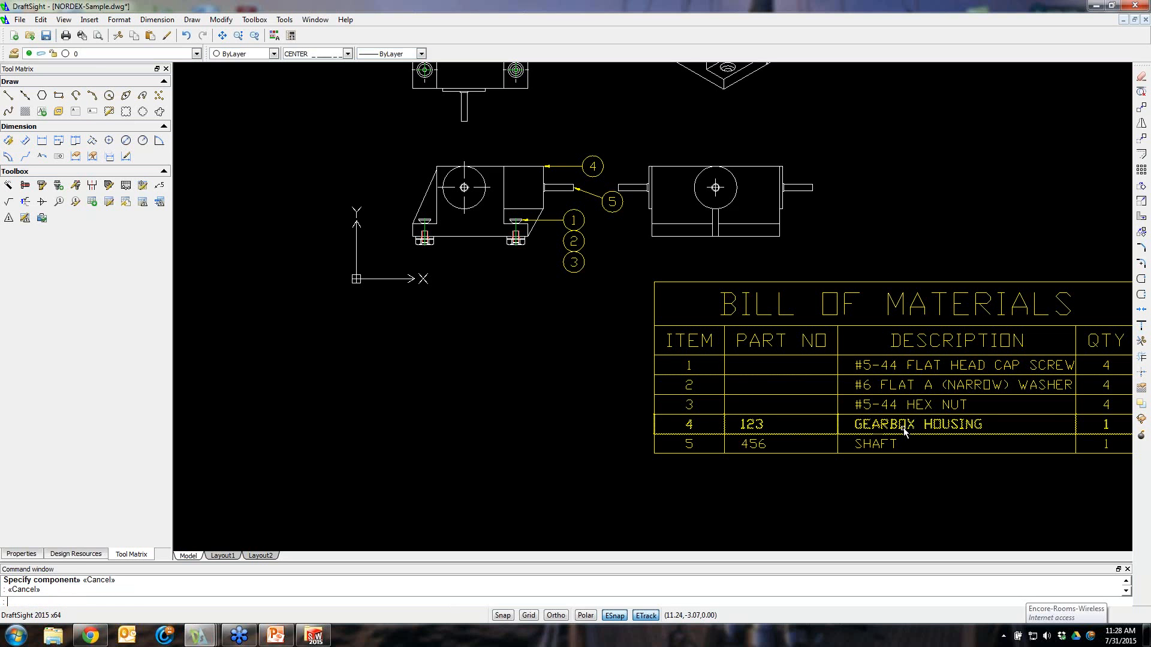
{"action": "left_click", "coordinate": [885, 364]}
{"action": "right_click", "coordinate": [885, 365]}
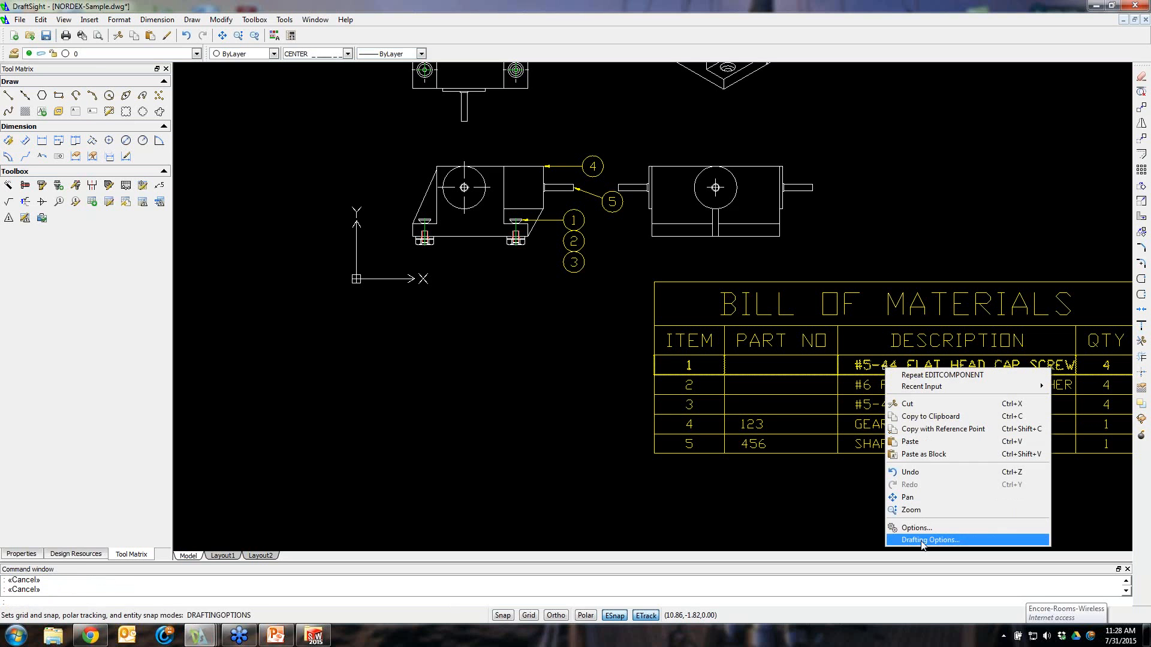
{"action": "left_click", "coordinate": [803, 511]}
{"action": "key", "text": "Escape"}
{"action": "key", "text": "Escape"}
{"action": "key", "text": "Escape"}
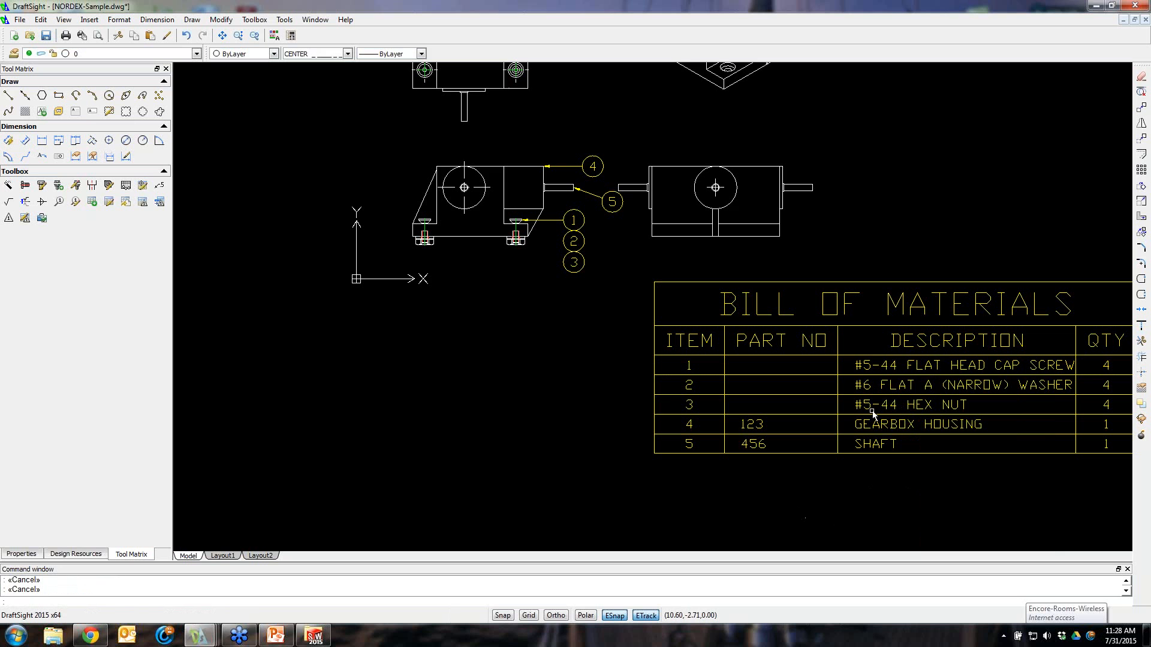
{"action": "right_click", "coordinate": [885, 364]}
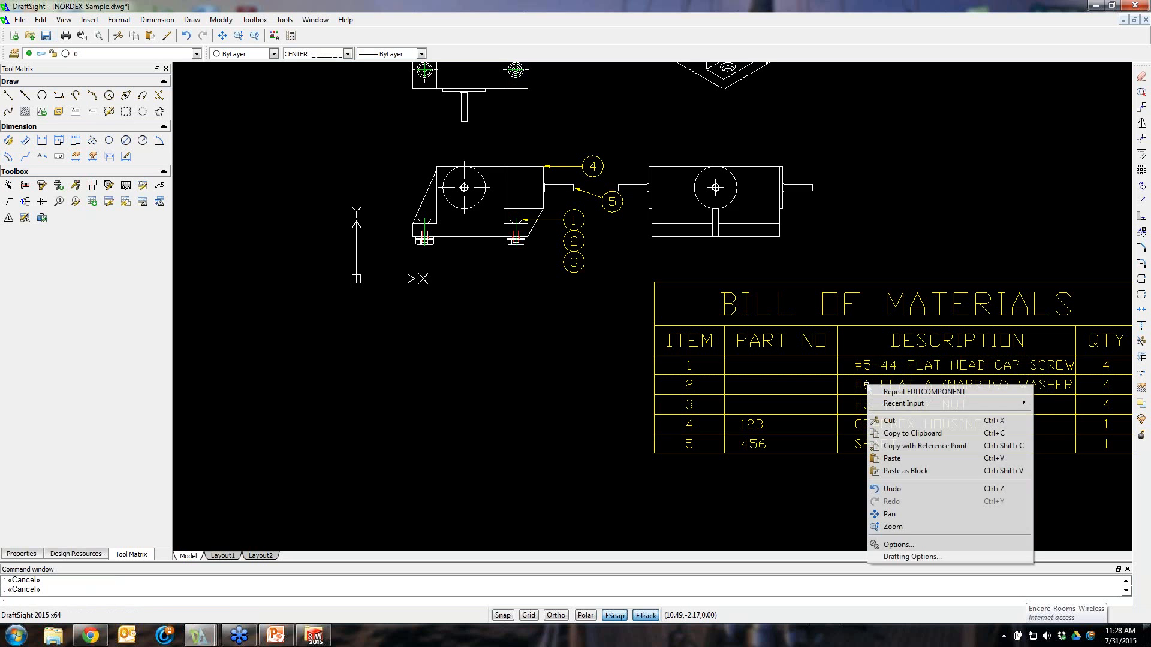
{"action": "left_click", "coordinate": [835, 533]}
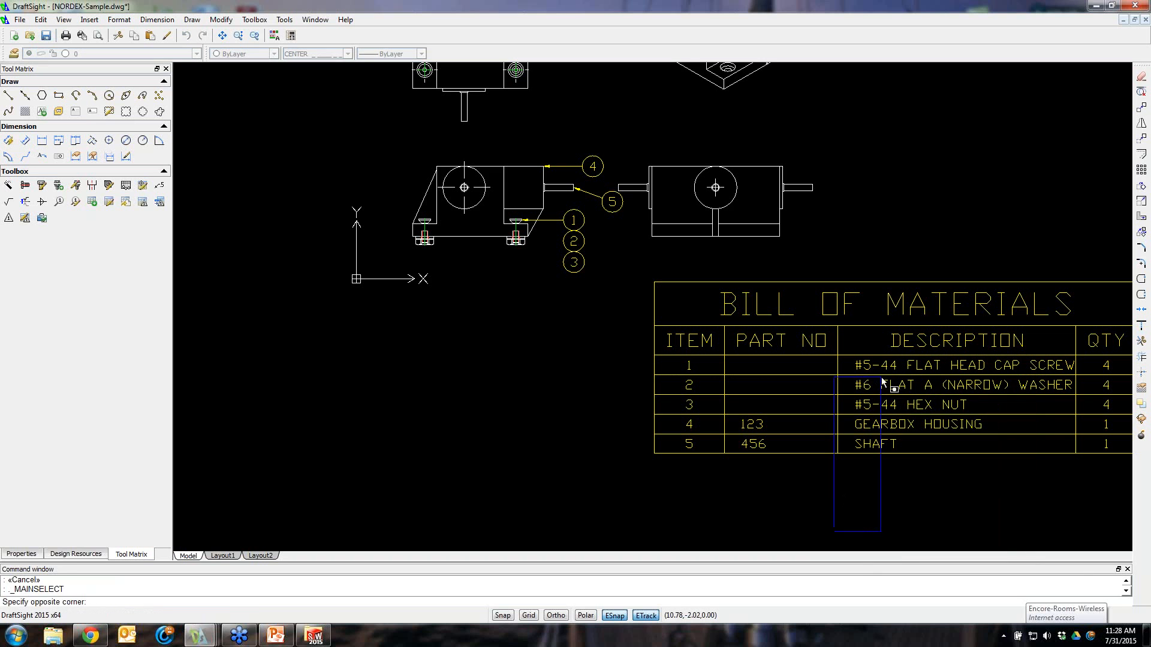
{"action": "key", "text": "Escape"}
{"action": "key", "text": "Escape"}
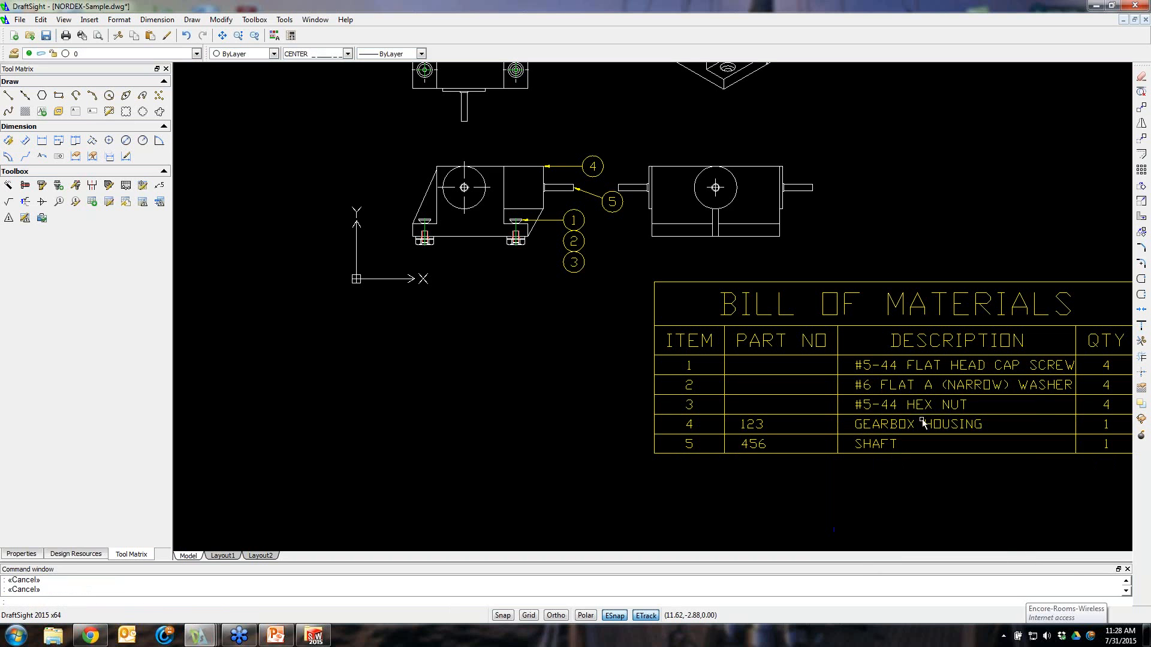
{"action": "right_click", "coordinate": [908, 386]}
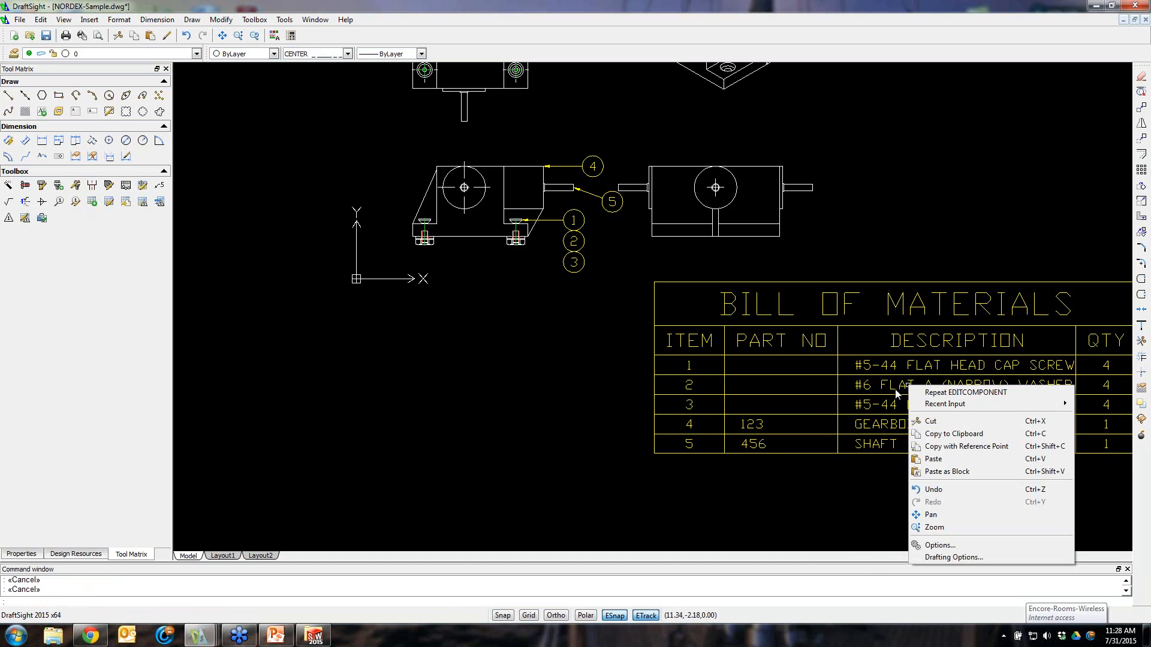
{"action": "left_click", "coordinate": [897, 394]}
{"action": "right_click", "coordinate": [896, 390]}
{"action": "left_click", "coordinate": [923, 380]}
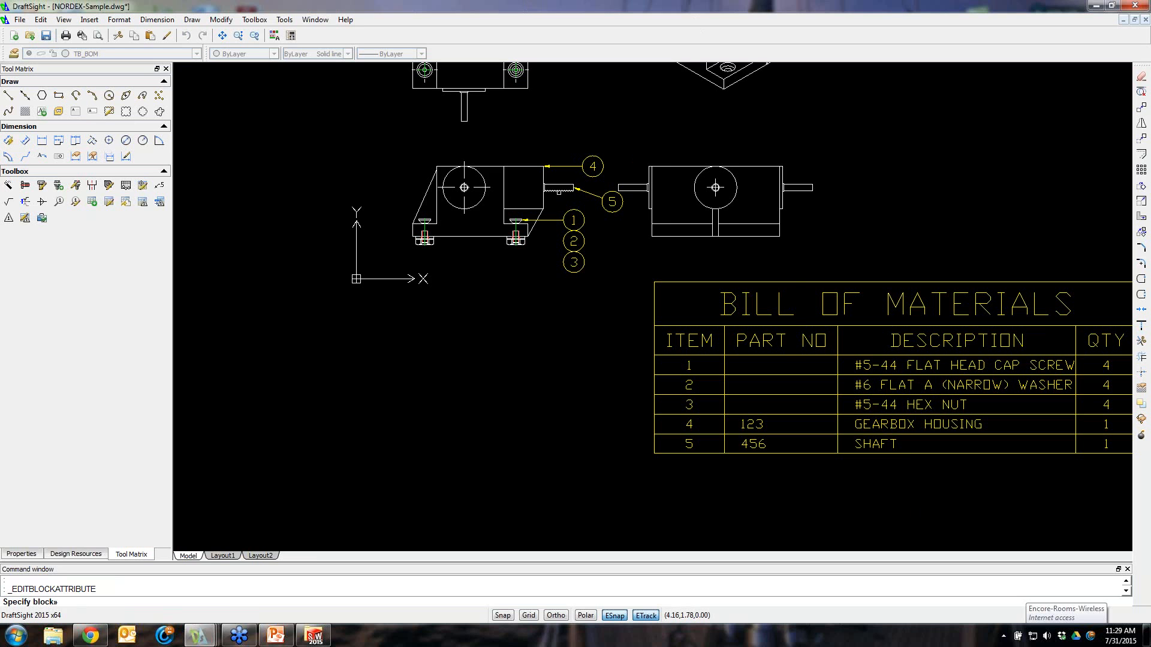
{"action": "key", "text": "super+p"}
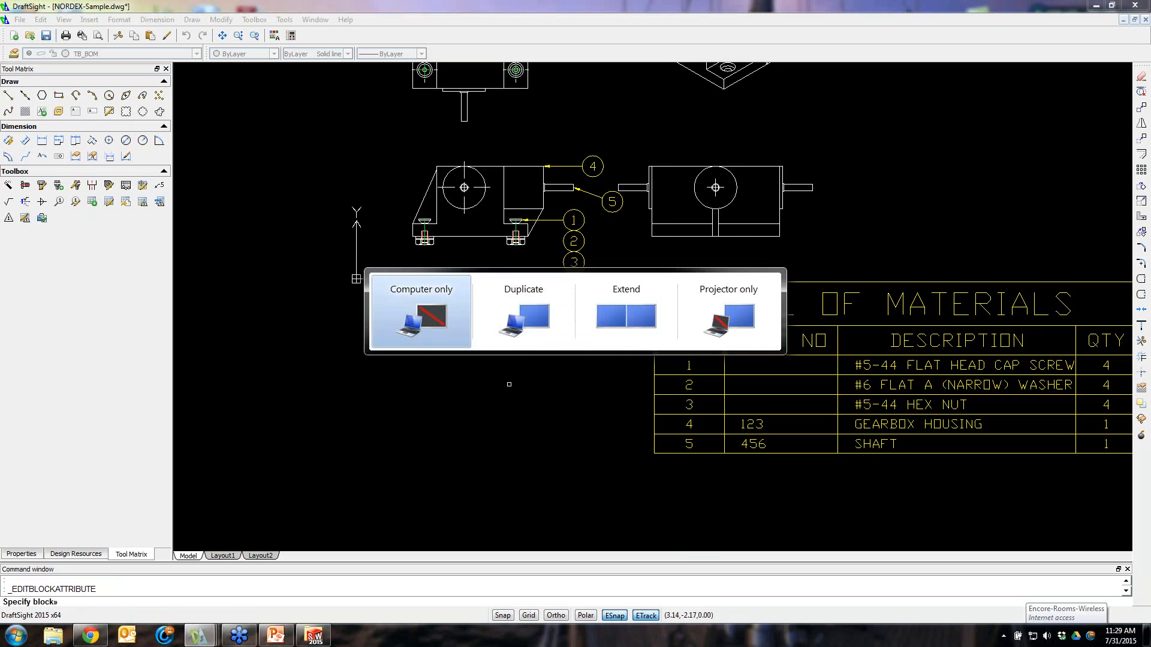
{"action": "left_click", "coordinate": [545, 419]}
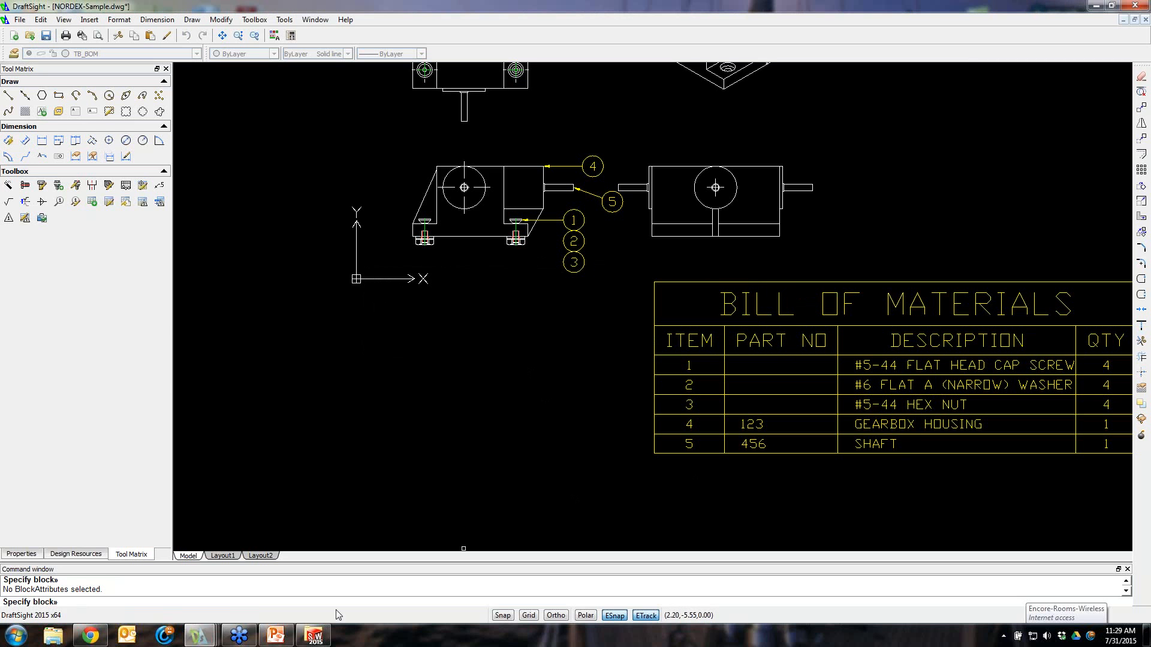
{"action": "left_click", "coordinate": [1099, 7]}
{"action": "left_click", "coordinate": [727, 64]}
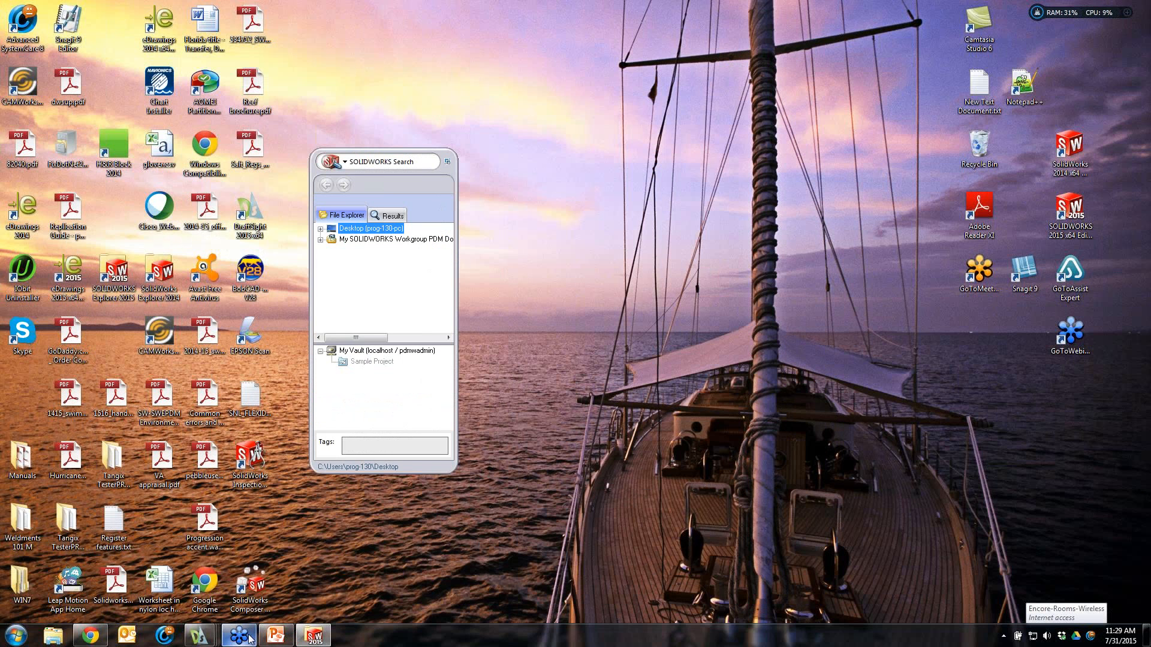
{"action": "left_click", "coordinate": [199, 635]}
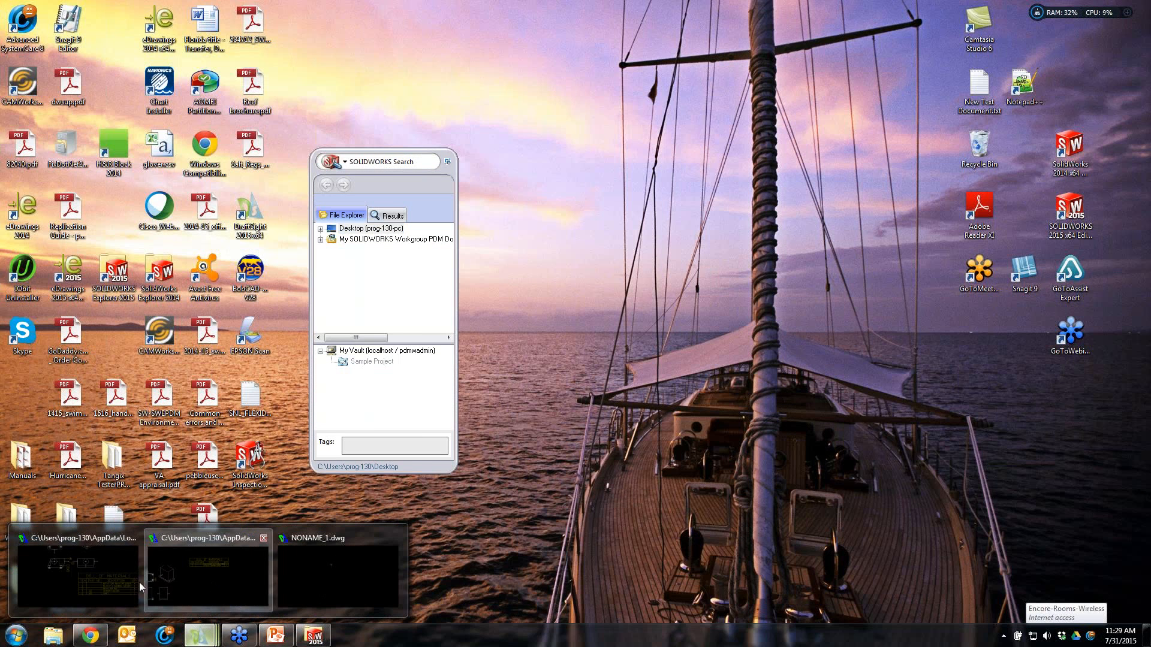
{"action": "left_click", "coordinate": [98, 581]}
Edit the hex nut row's block attribute values in the bill of materials, setting its part number to 789
{"action": "scroll", "coordinate": [1045, 225], "scroll_direction": "up", "scroll_amount": 3}
{"action": "scroll", "coordinate": [995, 324], "scroll_direction": "down", "scroll_amount": 5}
{"action": "mouse_move", "coordinate": [953, 501]}
{"action": "middle_mouse_down"}
{"action": "mouse_move", "coordinate": [887, 427]}
{"action": "mouse_move", "coordinate": [706, 481]}
{"action": "middle_mouse_up"}
{"action": "scroll", "coordinate": [703, 478], "scroll_direction": "up", "scroll_amount": 1}
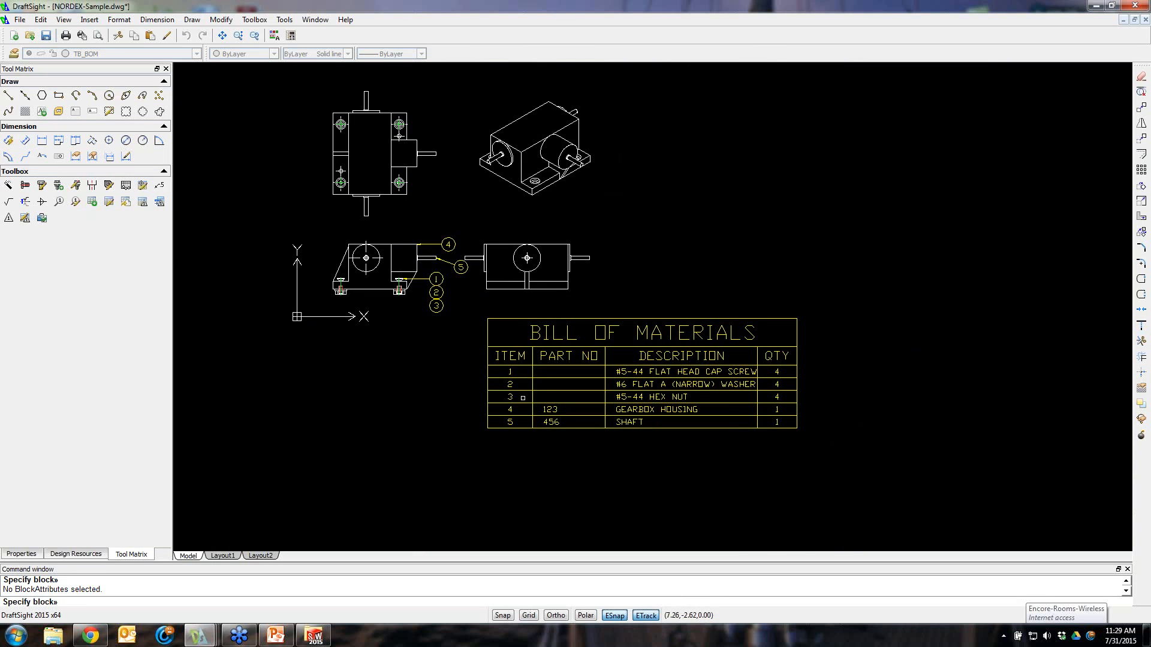
{"action": "scroll", "coordinate": [523, 397], "scroll_direction": "up", "scroll_amount": 1}
{"action": "left_click", "coordinate": [696, 394]}
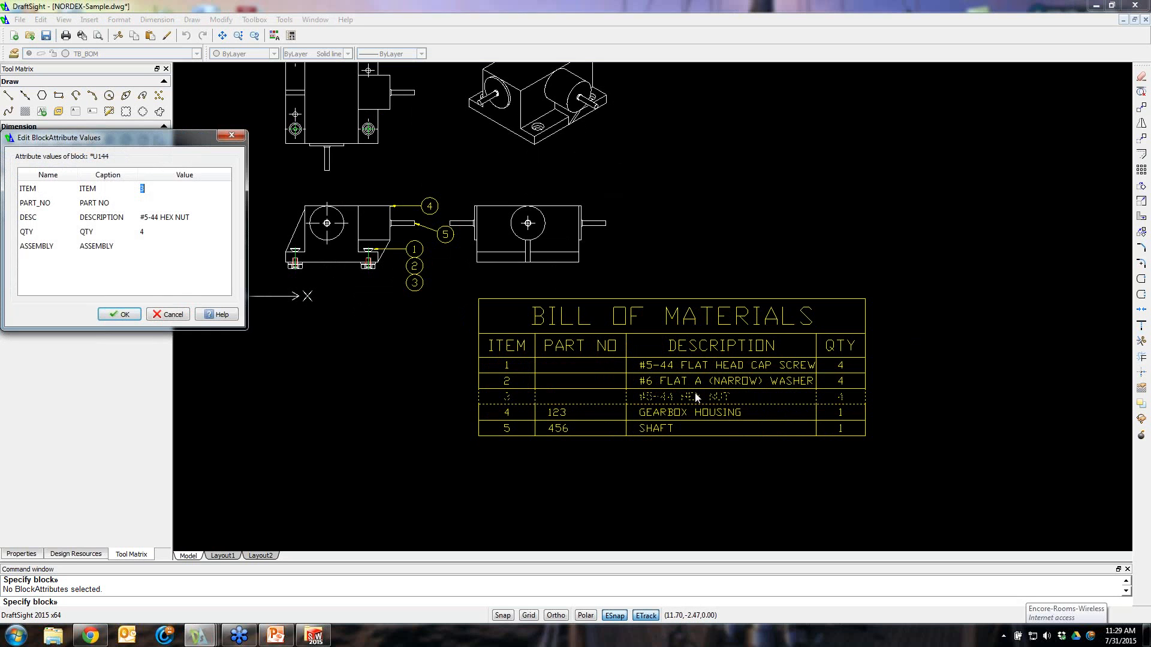
{"action": "key", "text": "Tab"}
{"action": "left_click_drag", "start_coordinate": [144, 139], "coordinate": [307, 142]}
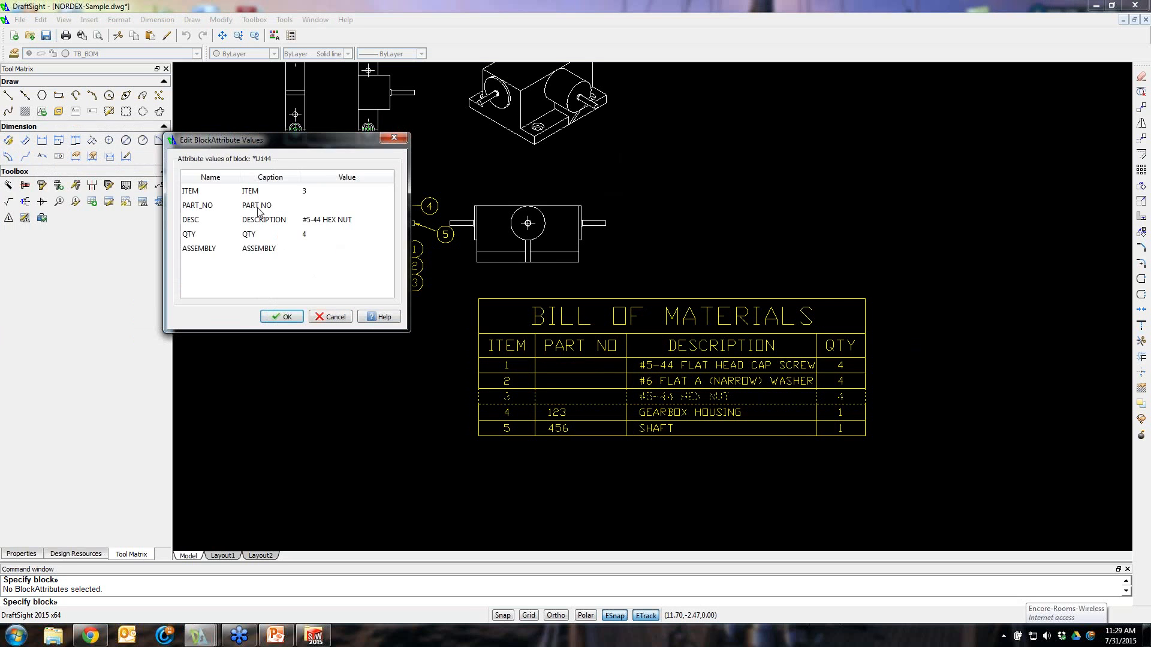
{"action": "left_click", "coordinate": [317, 206]}
{"action": "type", "text": "789"}
{"action": "left_click", "coordinate": [269, 318]}
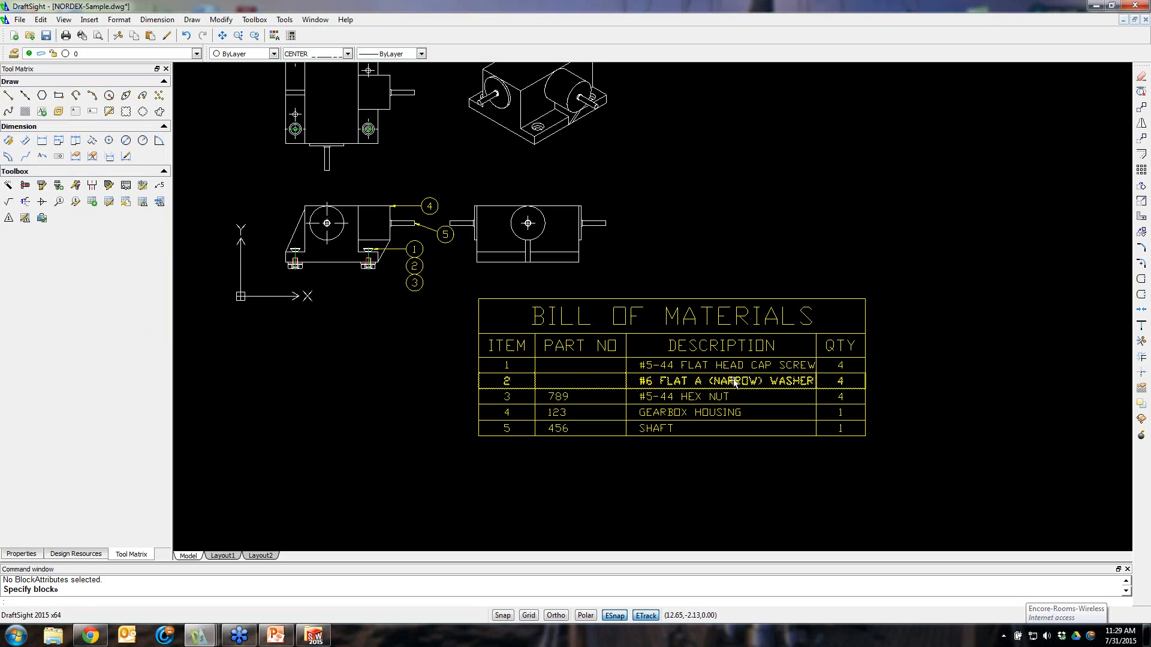
Set the flat washer row's part number to 987 through its block attribute values
{"action": "key", "text": "Return"}
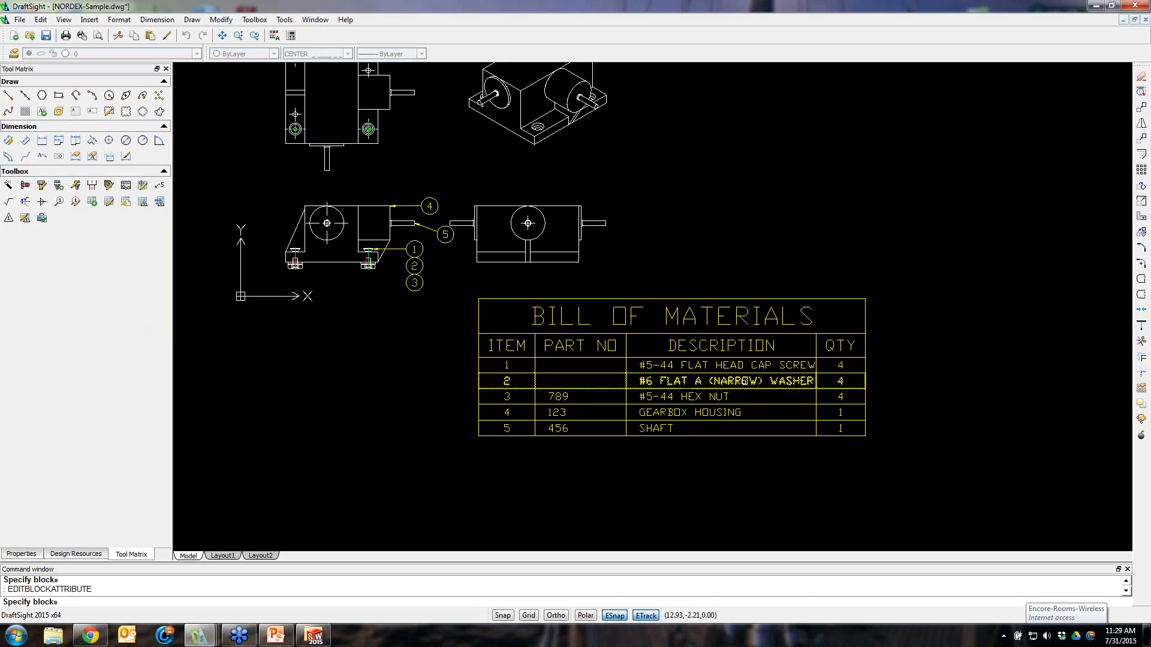
{"action": "left_click", "coordinate": [735, 381]}
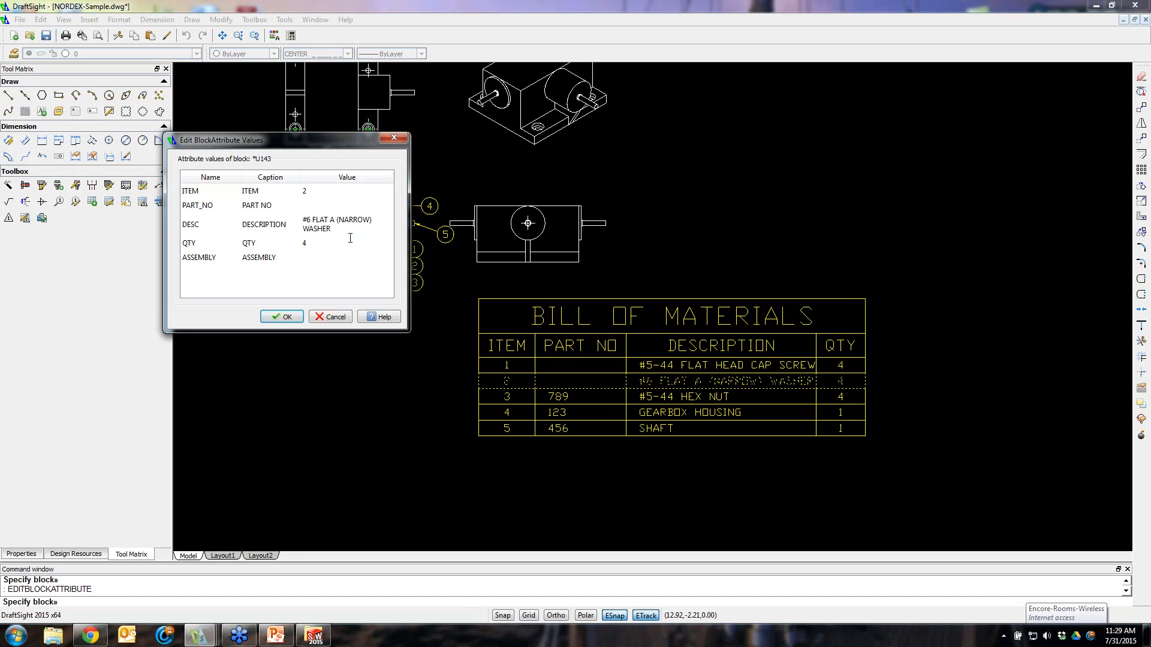
{"action": "type", "text": "7"}
{"action": "left_click", "coordinate": [282, 316]}
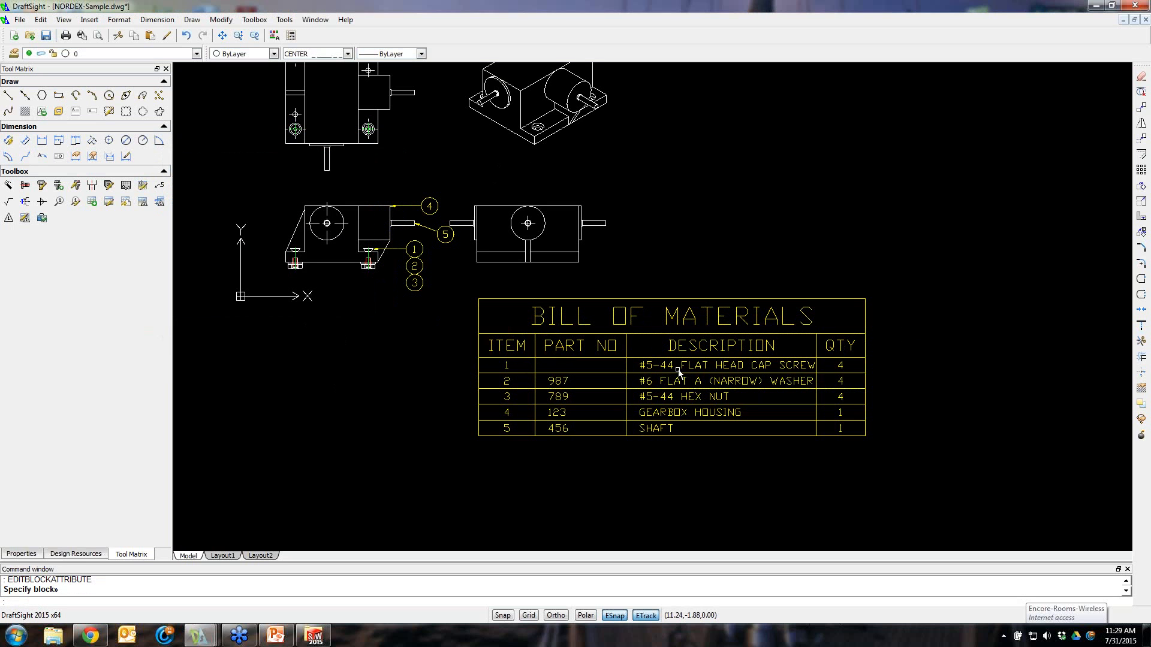
{"action": "left_click", "coordinate": [915, 432]}
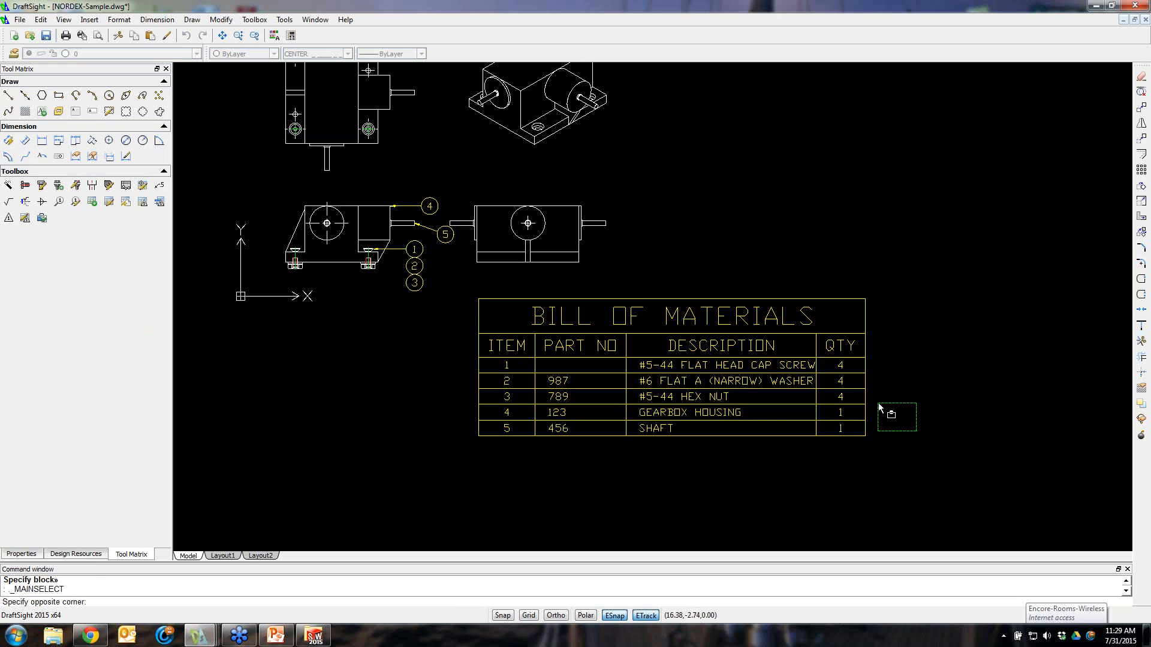
{"action": "key", "text": "Escape"}
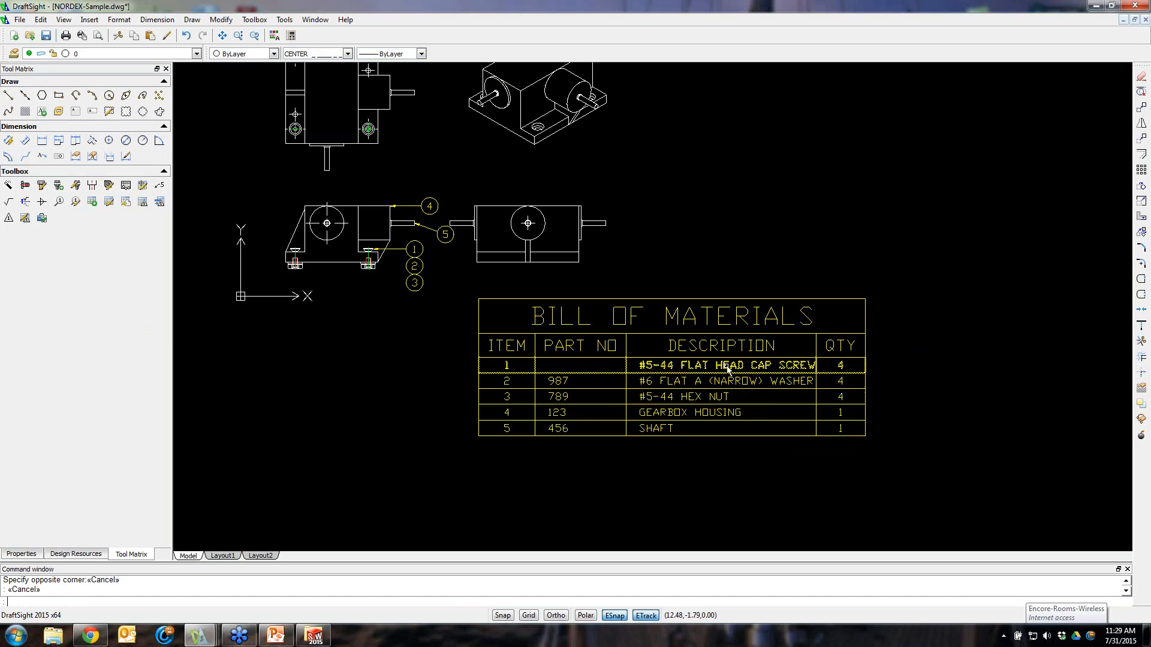
{"action": "right_click", "coordinate": [727, 371]}
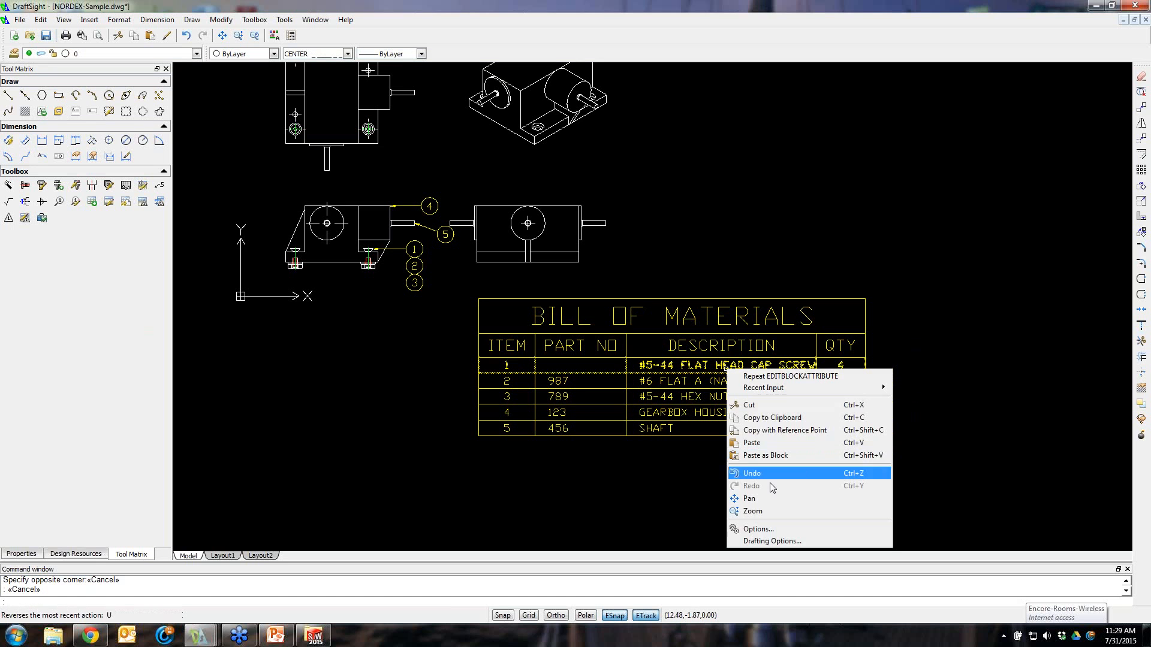
{"action": "left_click", "coordinate": [656, 482]}
{"action": "left_click", "coordinate": [593, 477]}
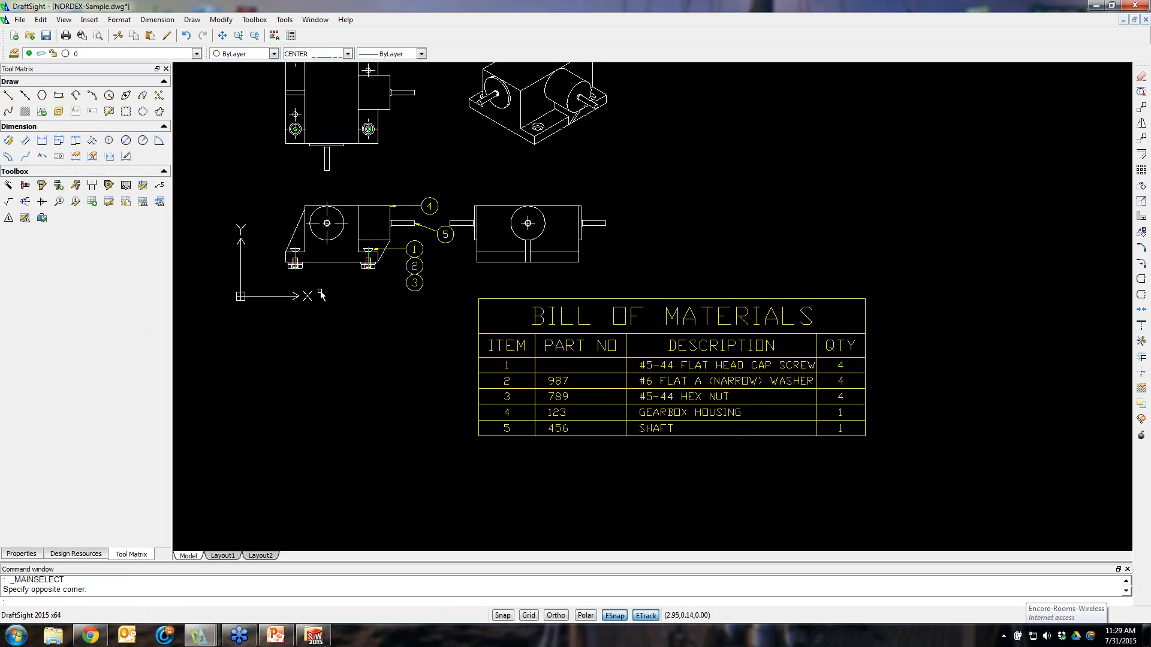
Set the flat head cap screw row's part number to 543 through its block attribute values
{"action": "left_click", "coordinate": [688, 372]}
{"action": "right_click", "coordinate": [688, 372]}
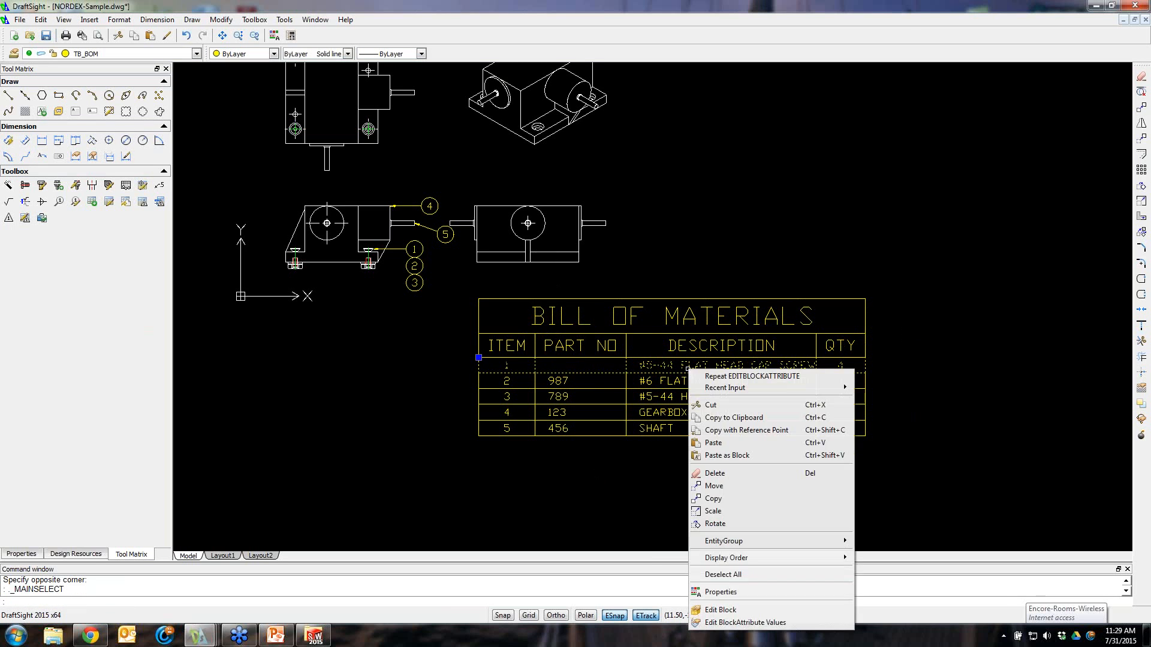
{"action": "left_click", "coordinate": [721, 622]}
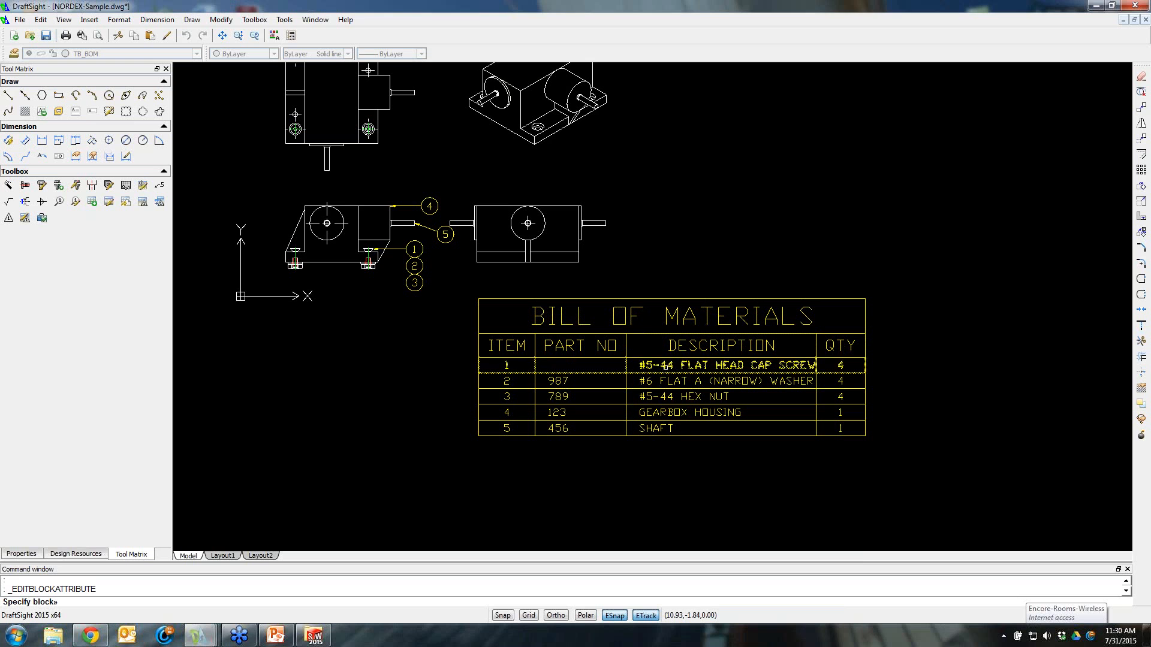
{"action": "left_click", "coordinate": [666, 366]}
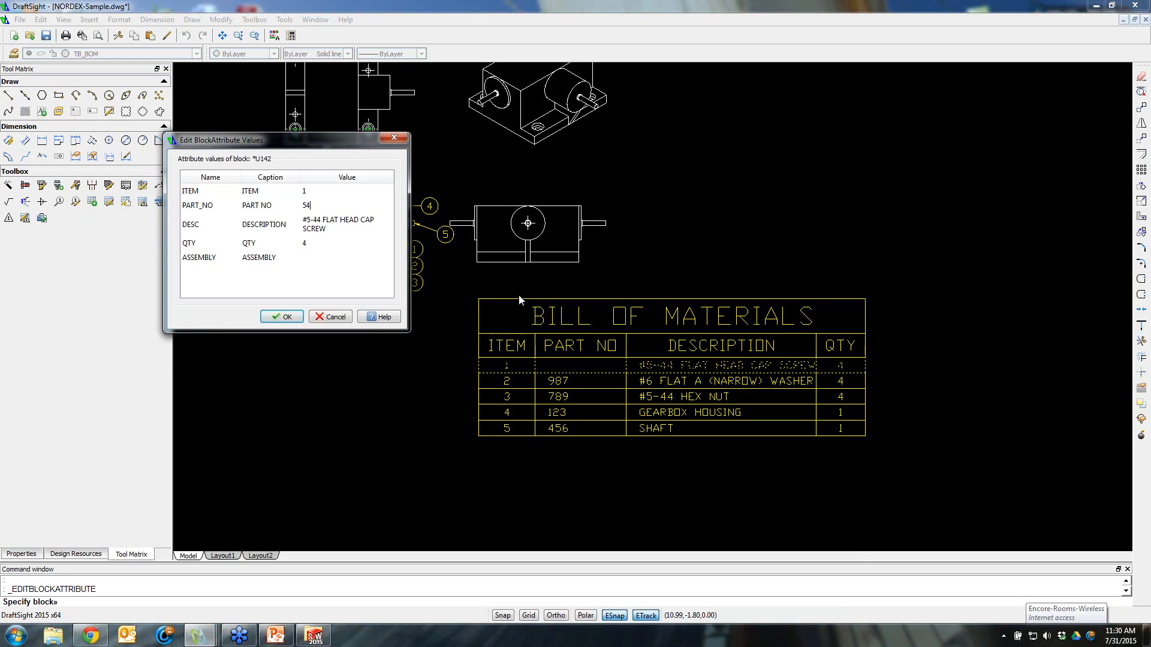
{"action": "left_click", "coordinate": [280, 317]}
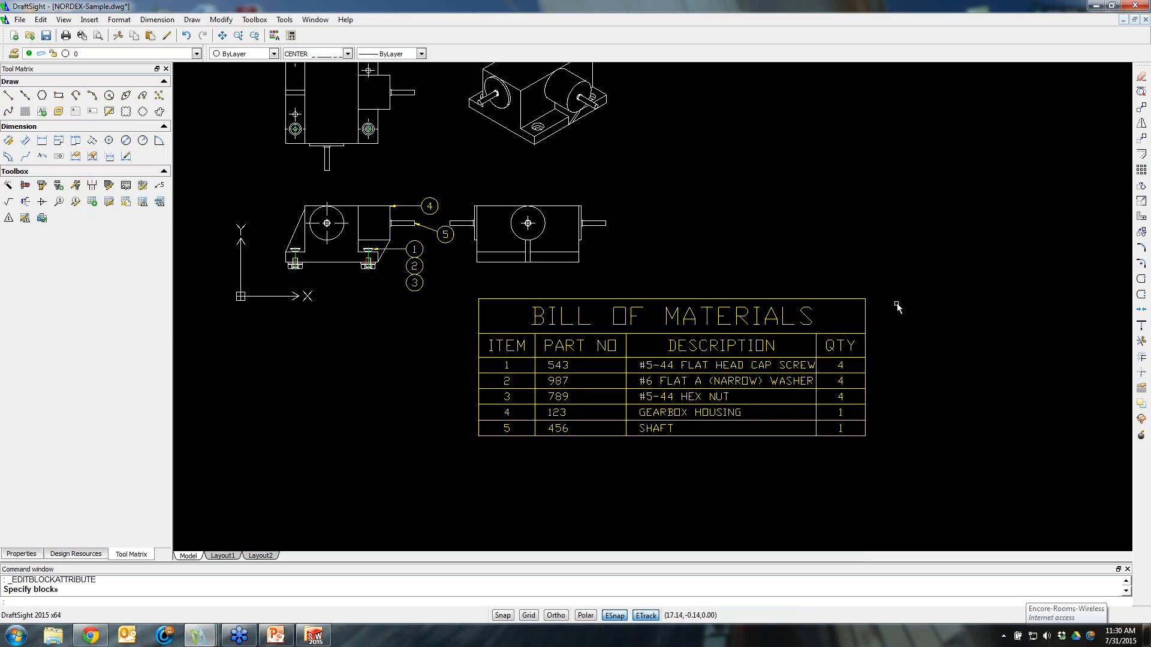
Open the Add-Ins dialog to review the installed premium add-ins, then close it without changes
{"action": "left_click", "coordinate": [891, 202]}
{"action": "key", "text": "Escape"}
{"action": "left_click", "coordinate": [345, 20]}
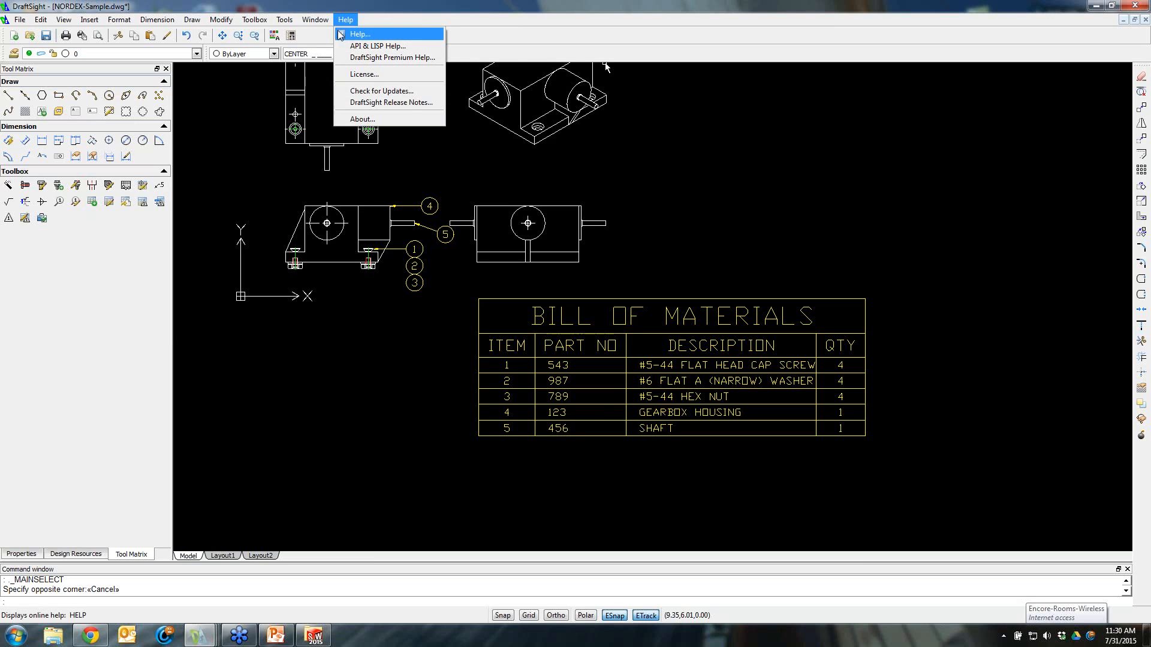
{"action": "mouse_move", "coordinate": [322, 23]}
{"action": "mouse_move", "coordinate": [285, 20]}
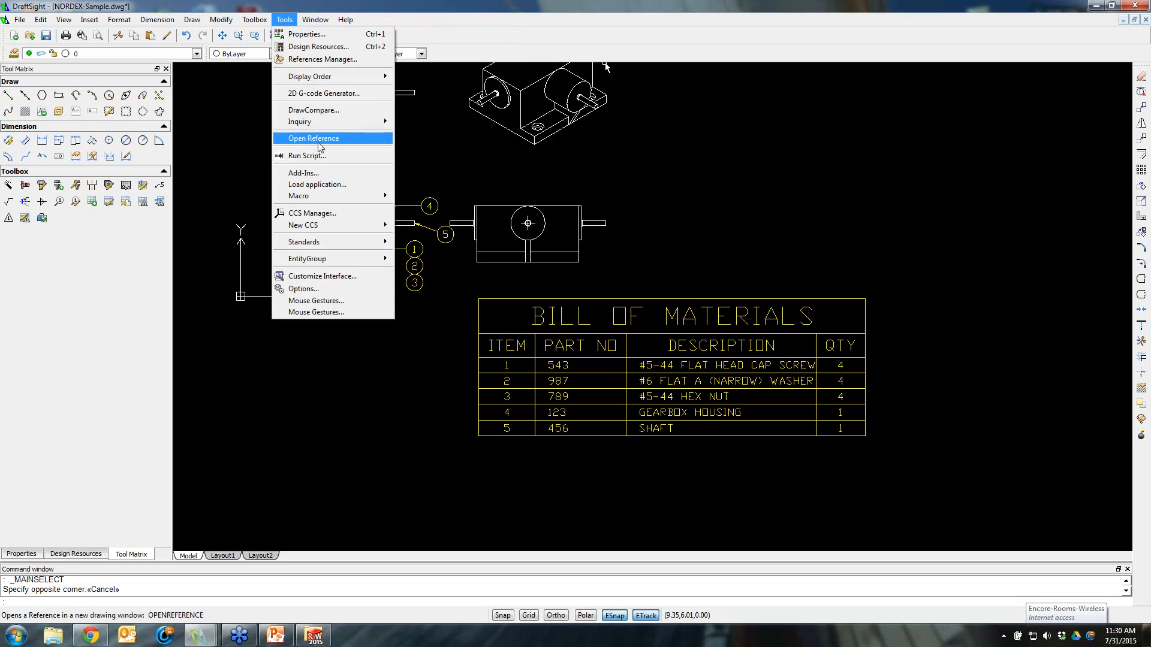
{"action": "left_click", "coordinate": [320, 174]}
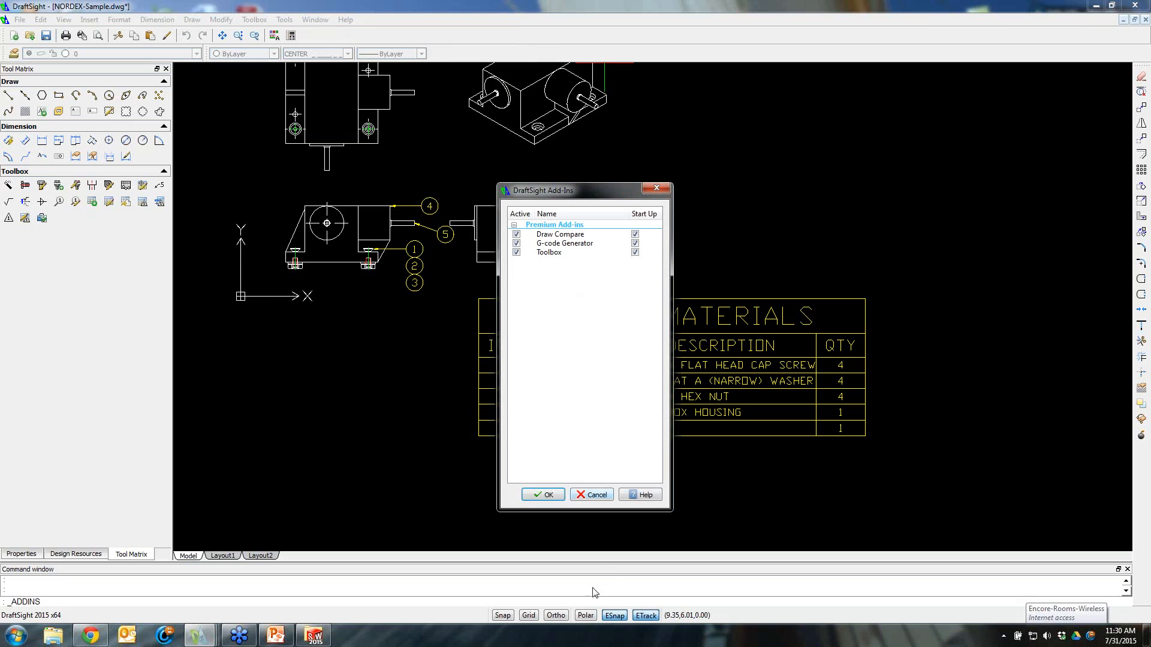
{"action": "left_click", "coordinate": [597, 495]}
{"action": "left_click", "coordinate": [1057, 178]}
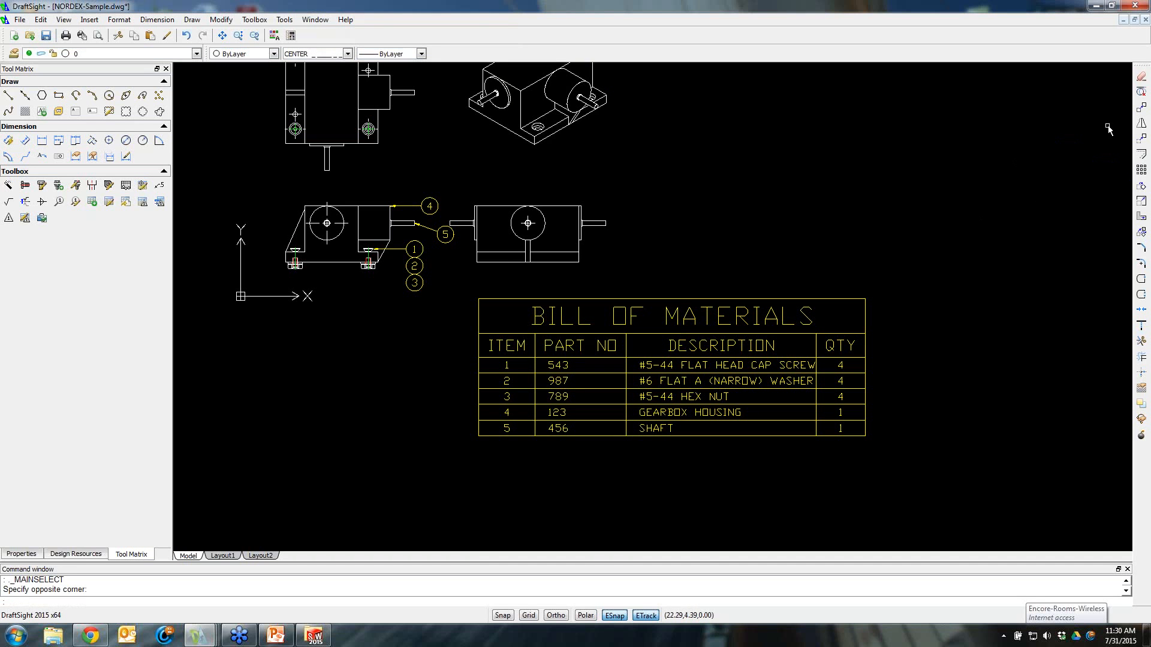
{"action": "left_click", "coordinate": [1144, 30]}
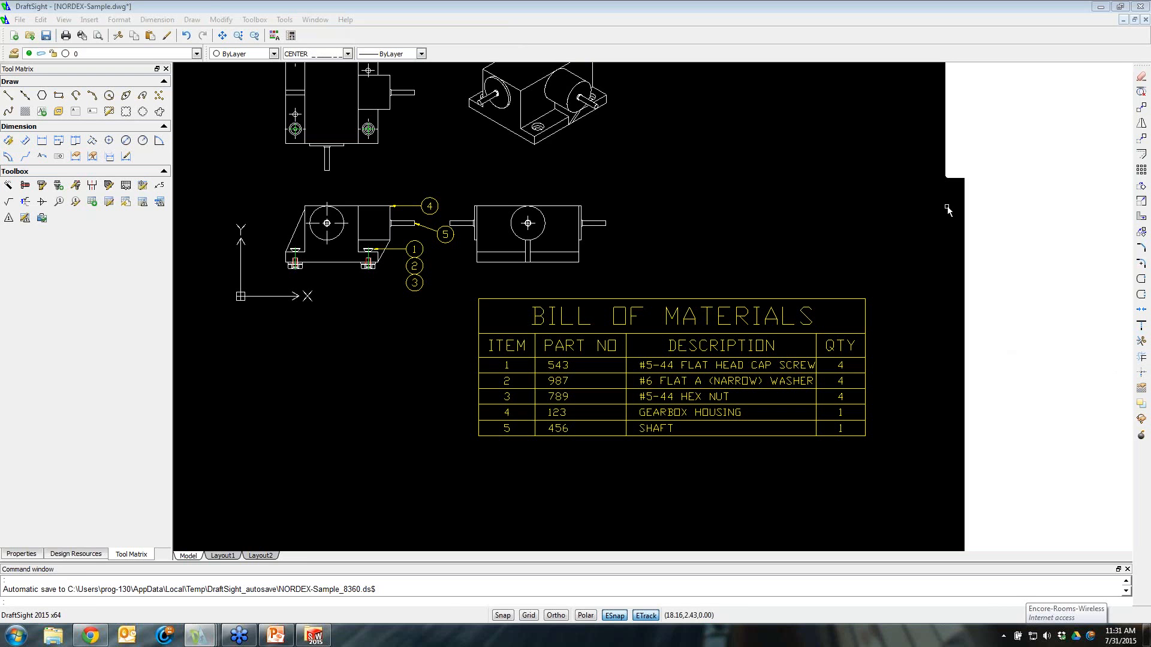
{"action": "left_click", "coordinate": [748, 207]}
{"action": "key", "text": "Escape"}
{"action": "left_click", "coordinate": [854, 225]}
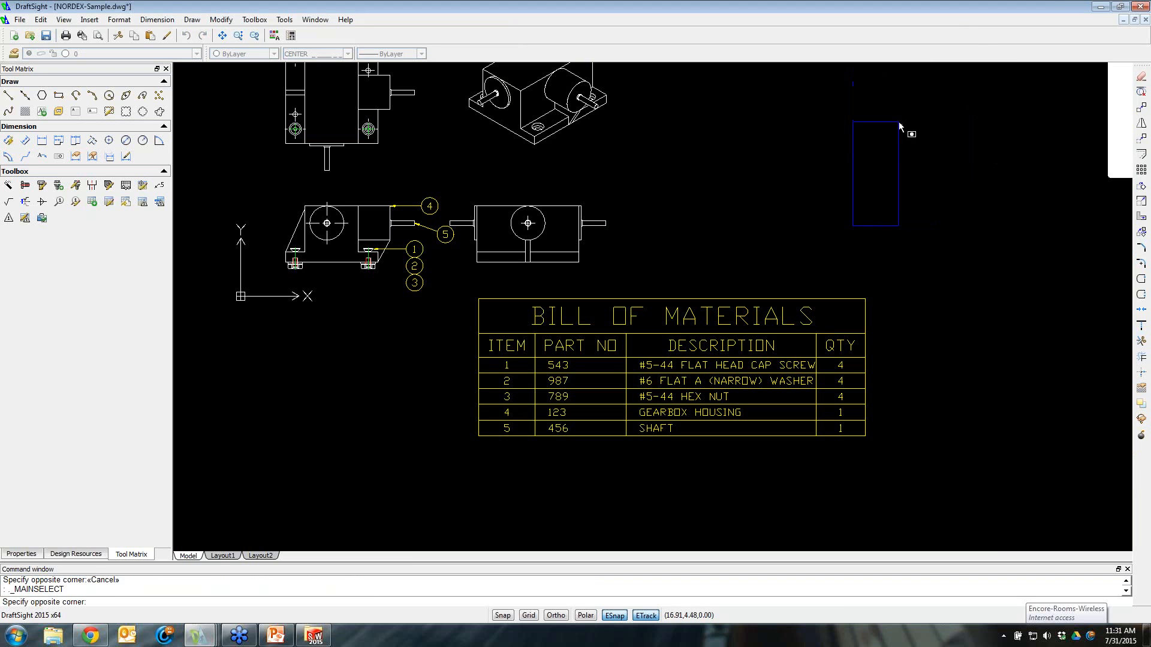
{"action": "key", "text": "Escape"}
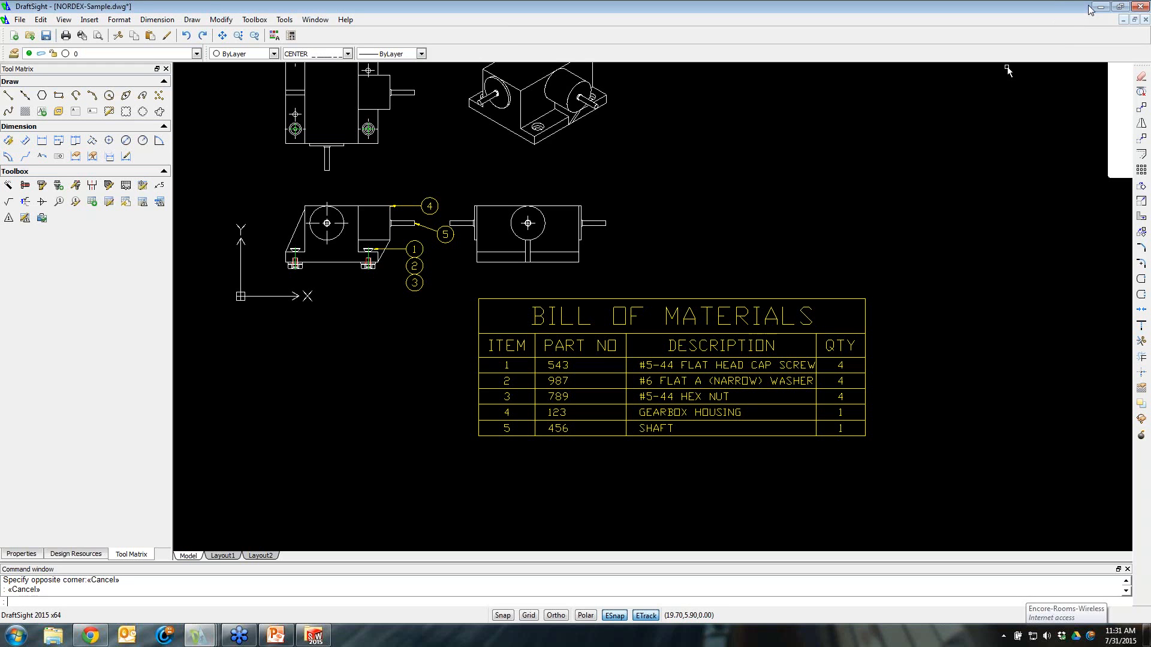
{"action": "left_click", "coordinate": [785, 195]}
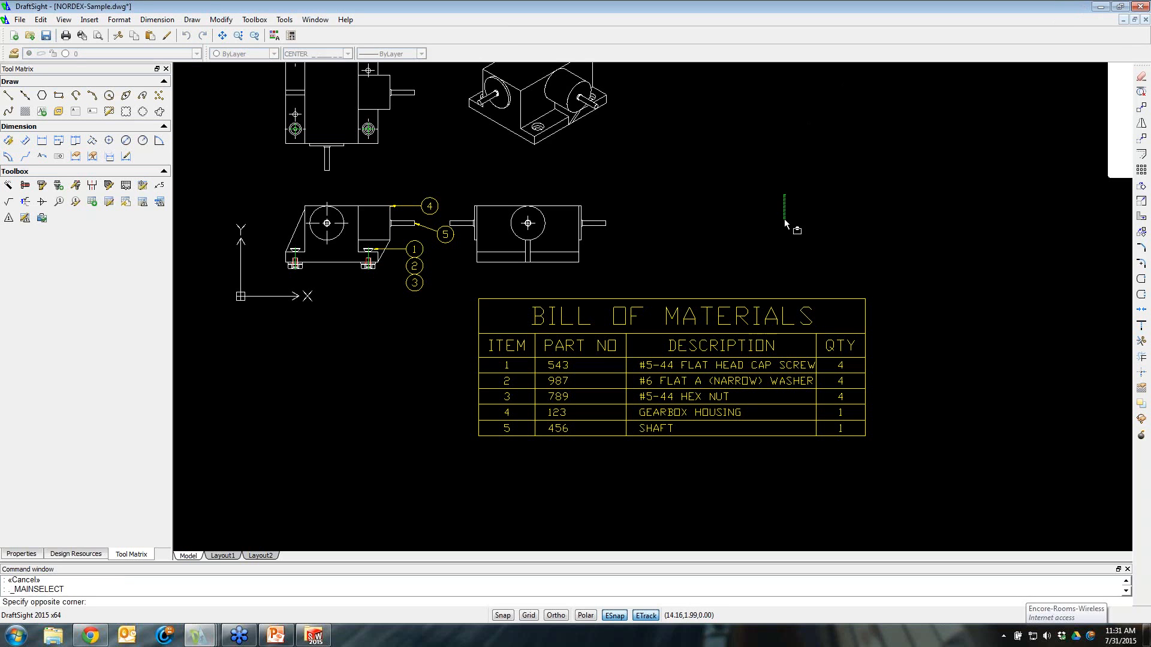
{"action": "left_click", "coordinate": [850, 205]}
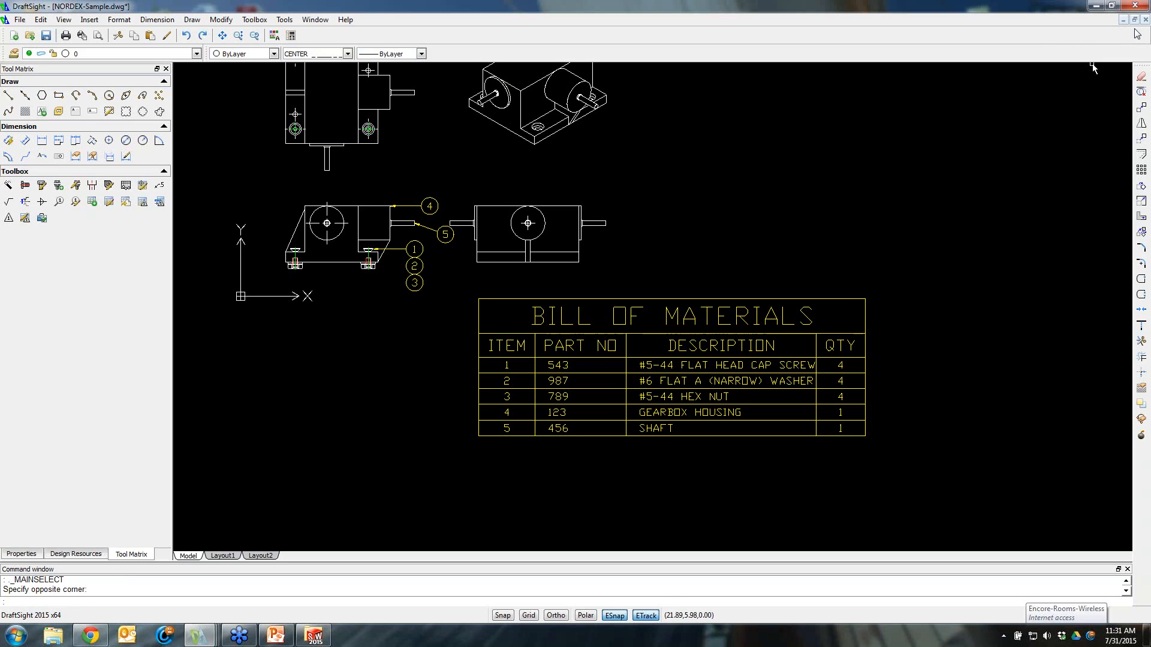
{"action": "left_click", "coordinate": [832, 199]}
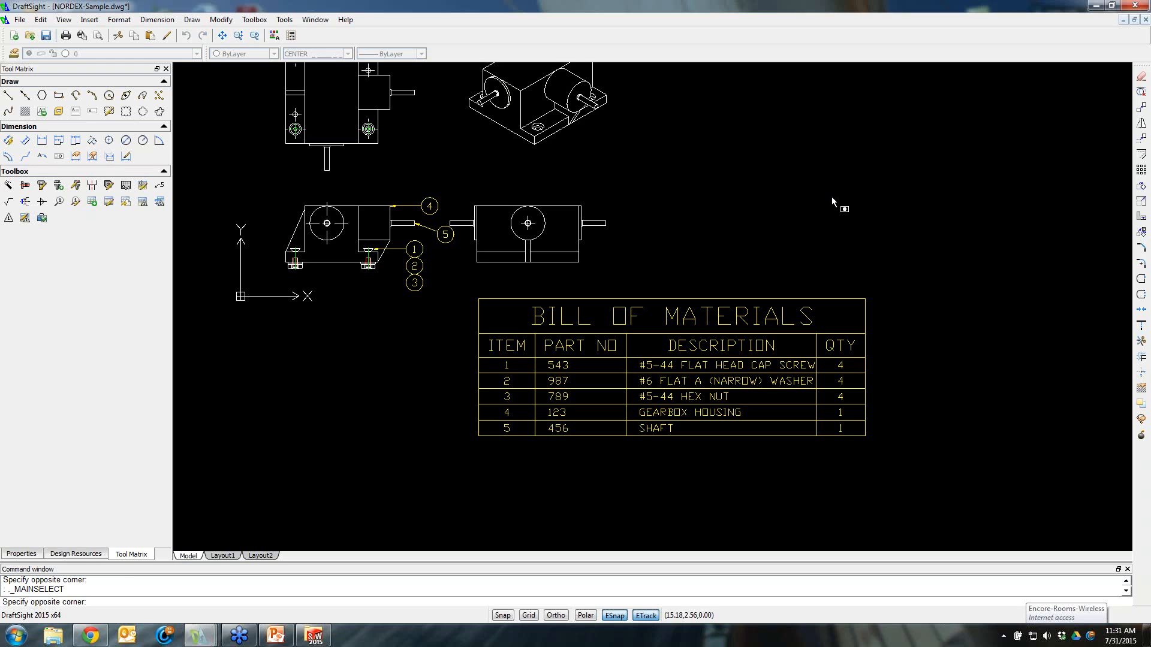
{"action": "left_click", "coordinate": [860, 187]}
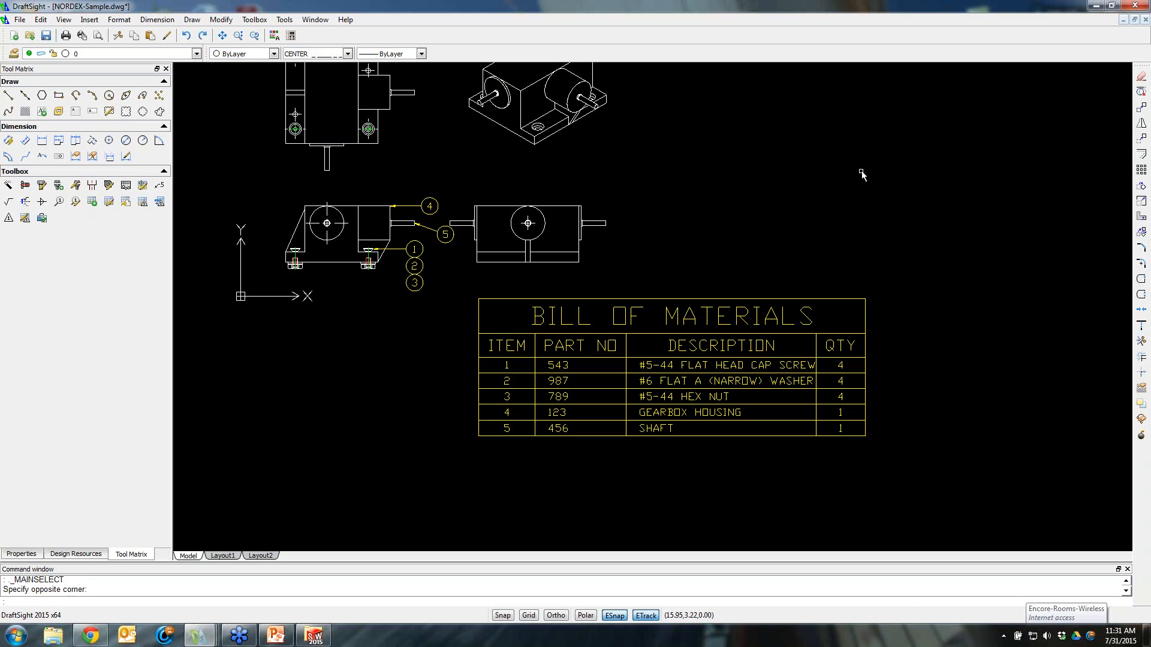
{"action": "key", "text": "Escape"}
{"action": "key", "text": "Escape"}
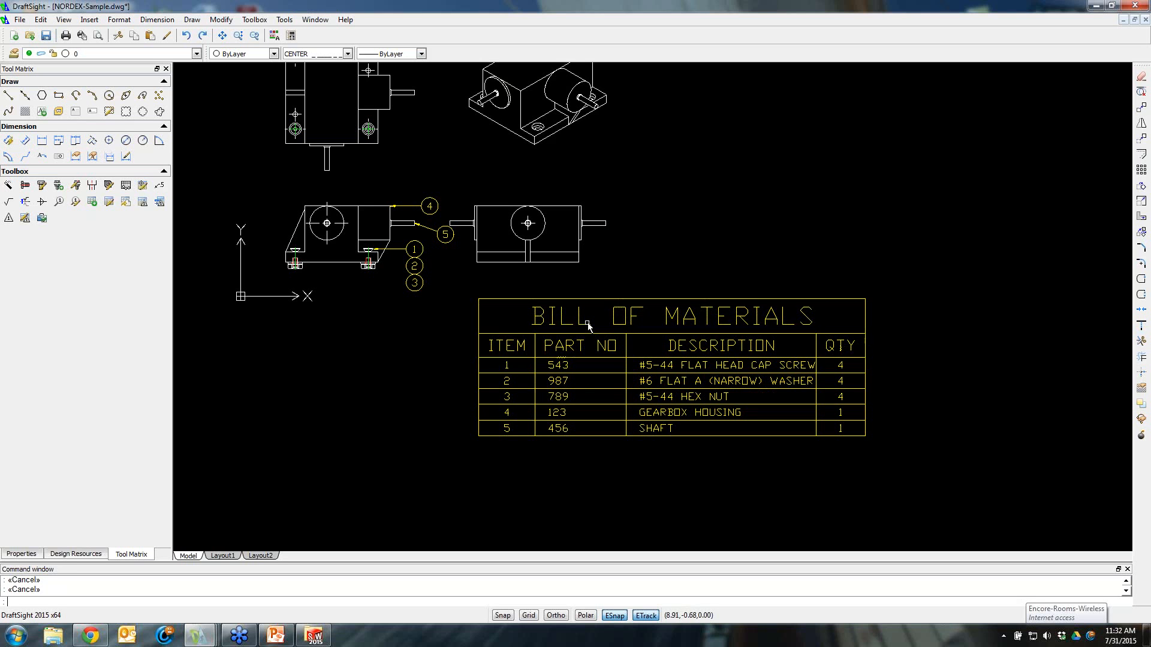
{"action": "left_click", "coordinate": [970, 198]}
{"action": "left_click", "coordinate": [896, 226]}
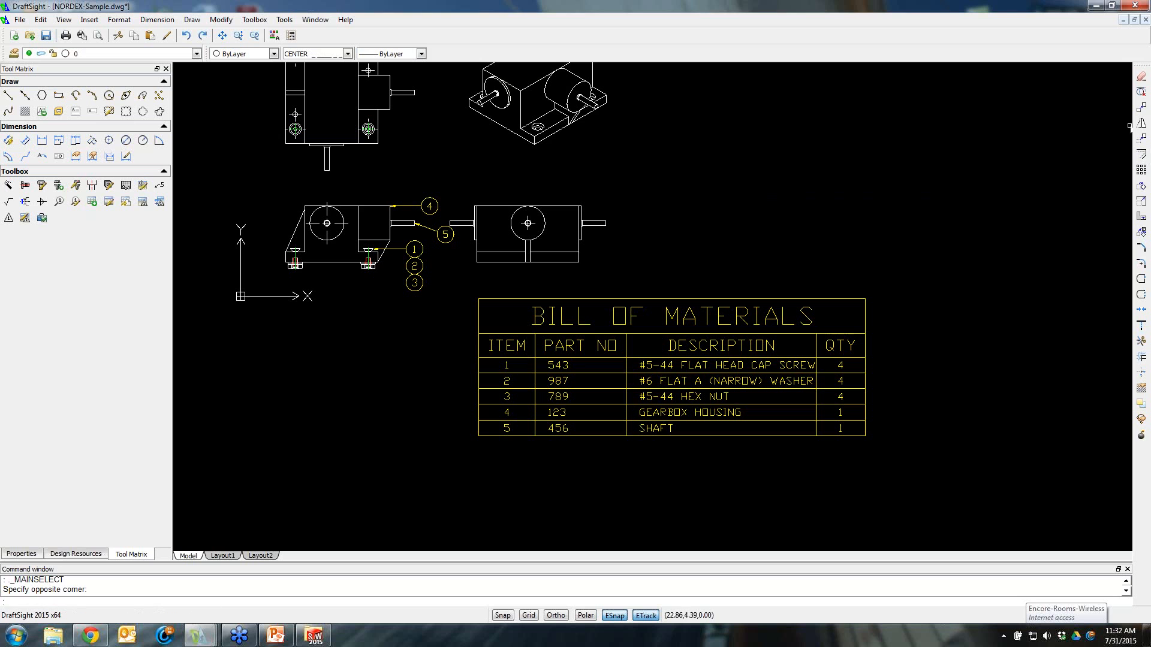
{"action": "left_click", "coordinate": [1139, 28]}
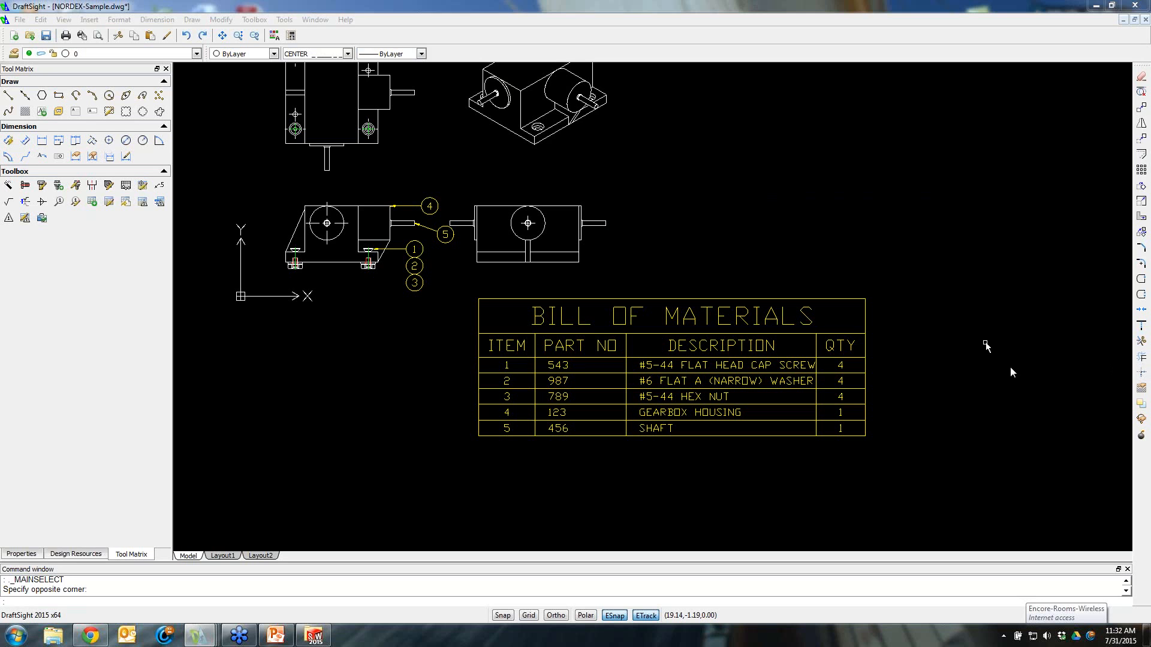
{"action": "left_click", "coordinate": [1075, 381]}
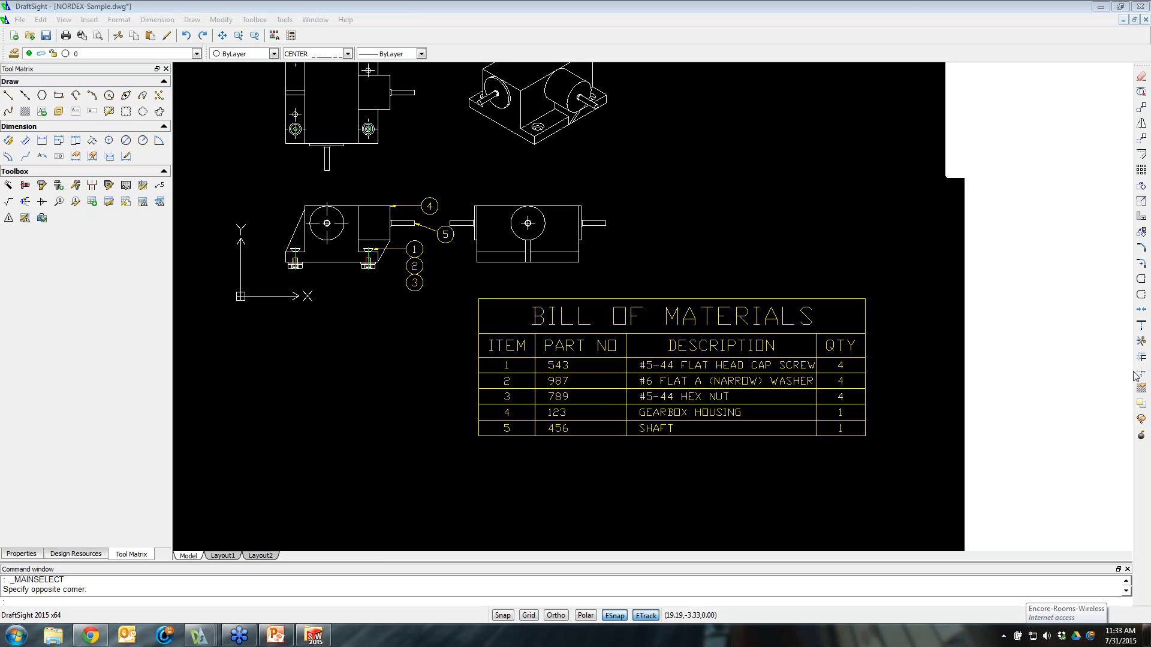
Switch to PowerPoint and present the webinar slide show from the Progression Contacts slide
{"action": "double_click", "coordinate": [908, 3]}
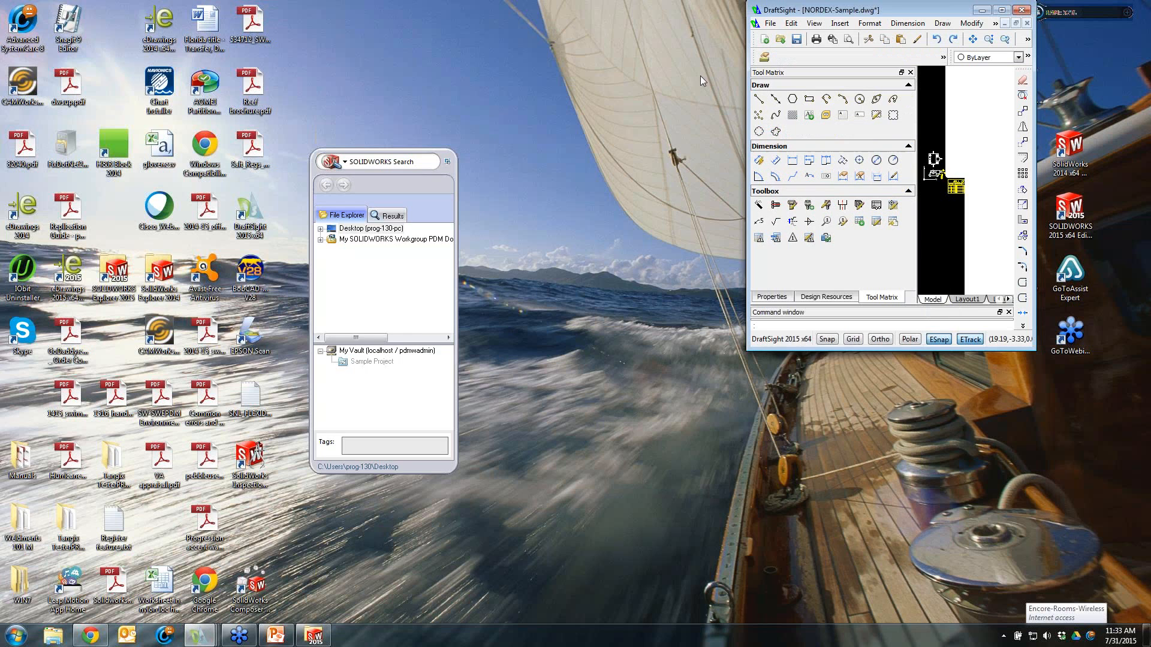
{"action": "left_click", "coordinate": [275, 635]}
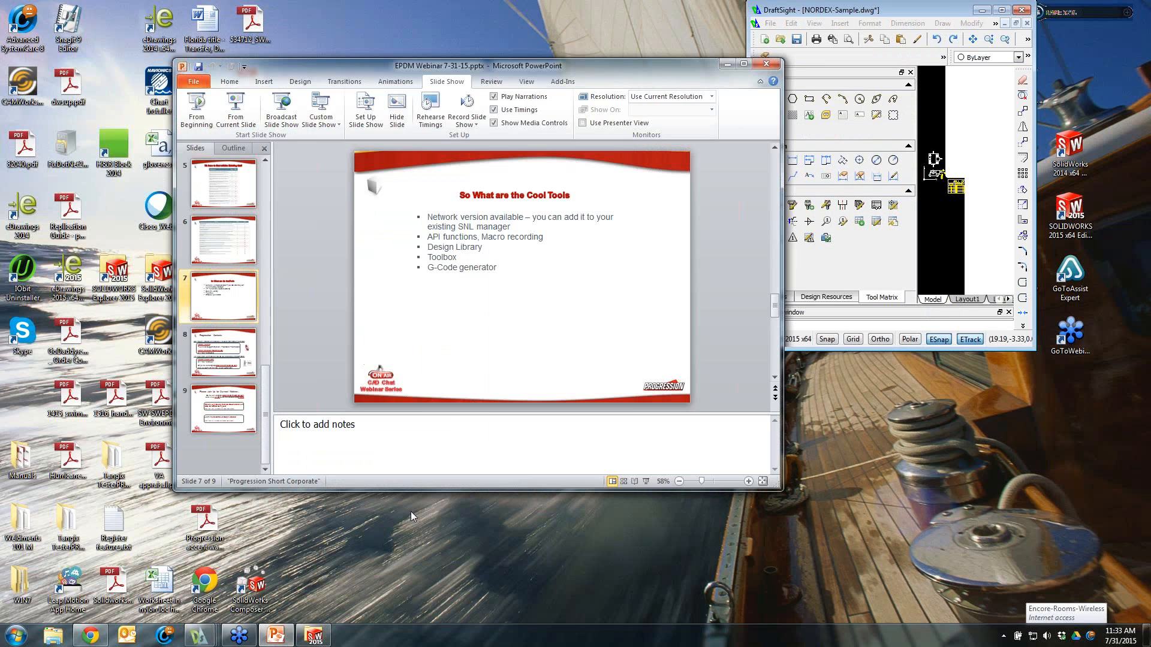
{"action": "left_click", "coordinate": [224, 354]}
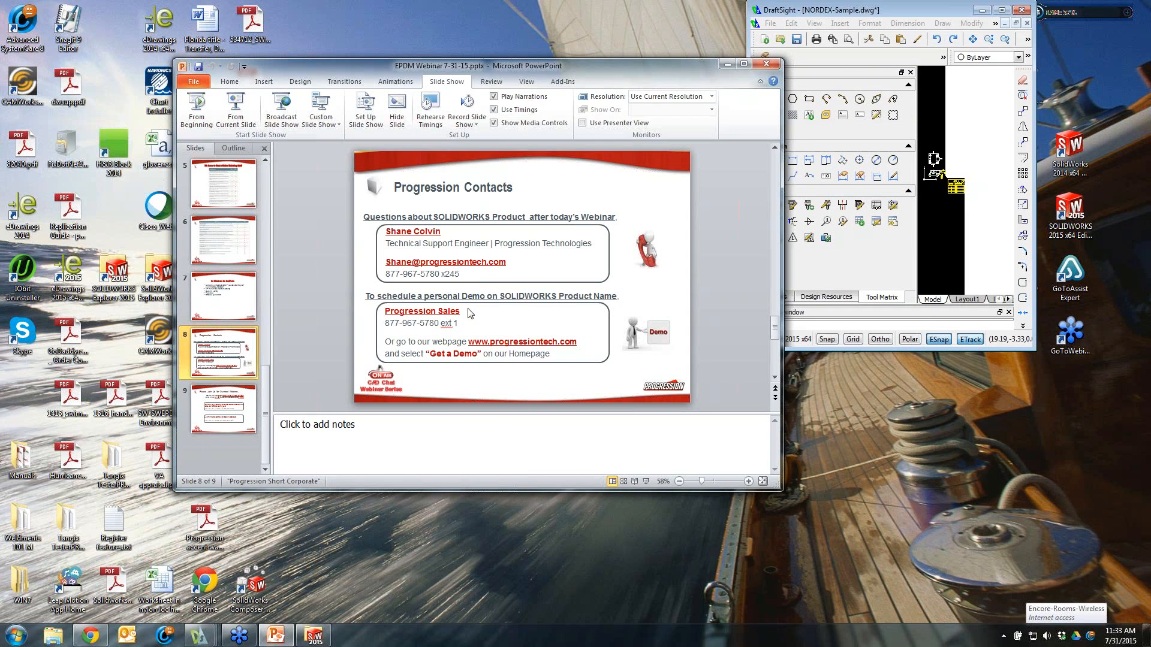
{"action": "left_click", "coordinate": [238, 105]}
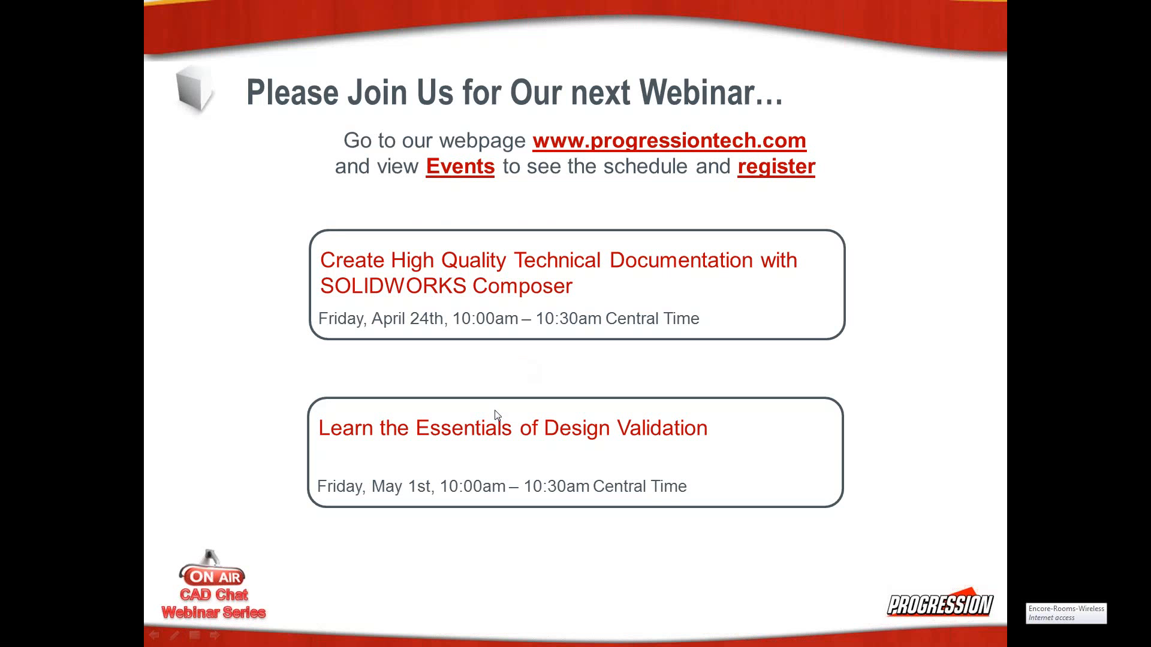
{"action": "key", "text": "Page_Down"}
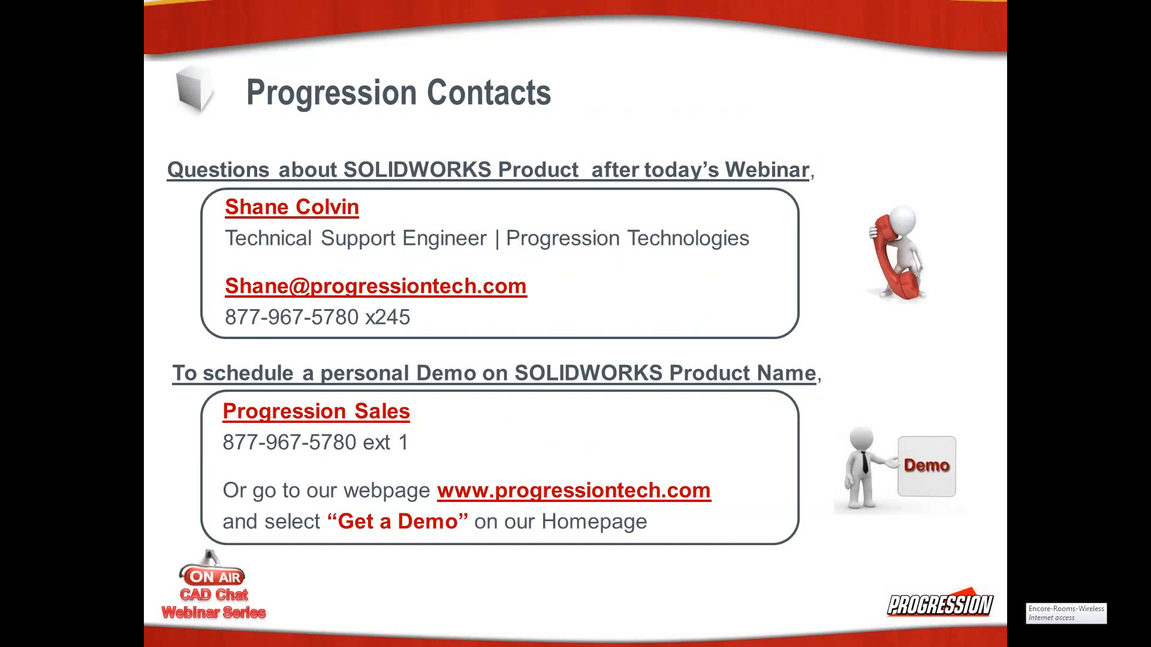